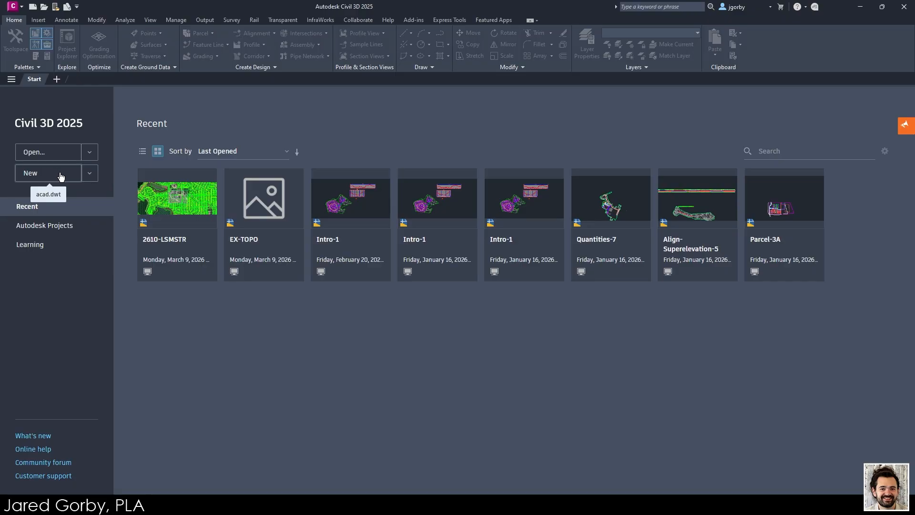
Step: Create a new drawing from the acad.dwt template and save it as 2610-LSMSTR in the Hartman Park folder
left_click(61, 175)
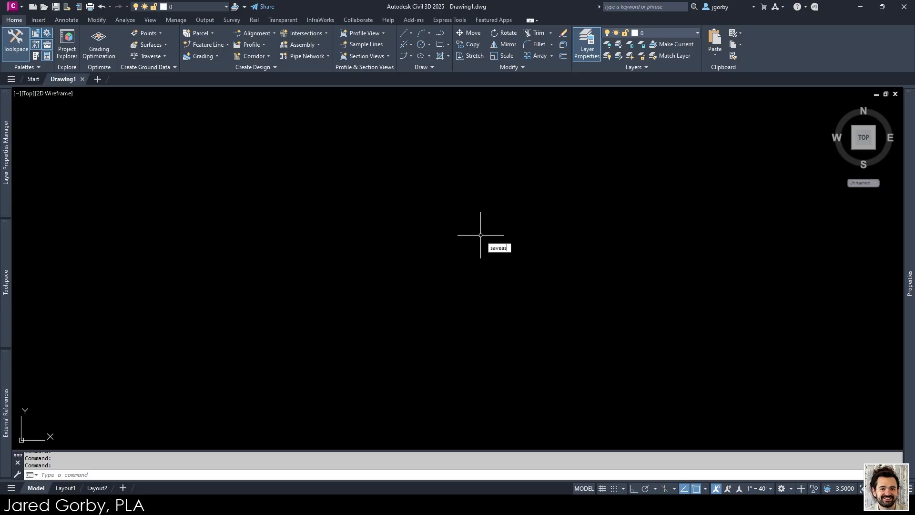
key("Return")
left_click(369, 159)
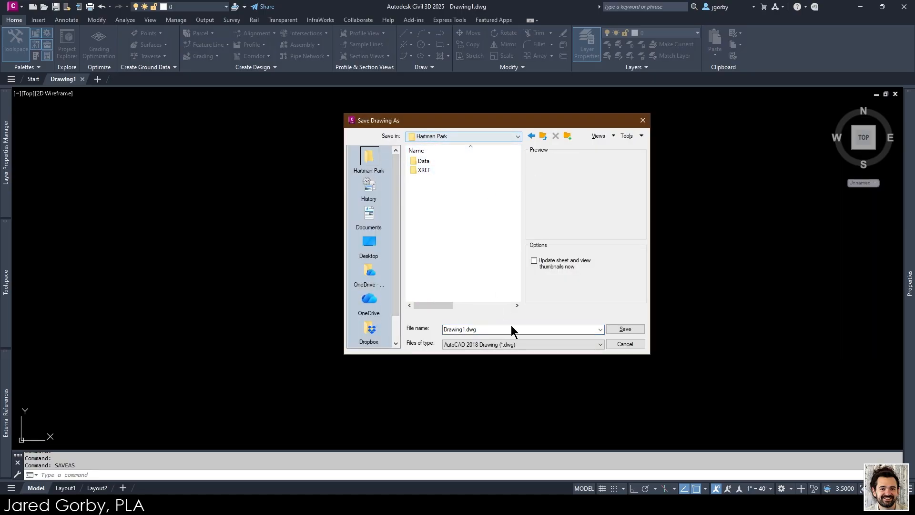
double_click(491, 329)
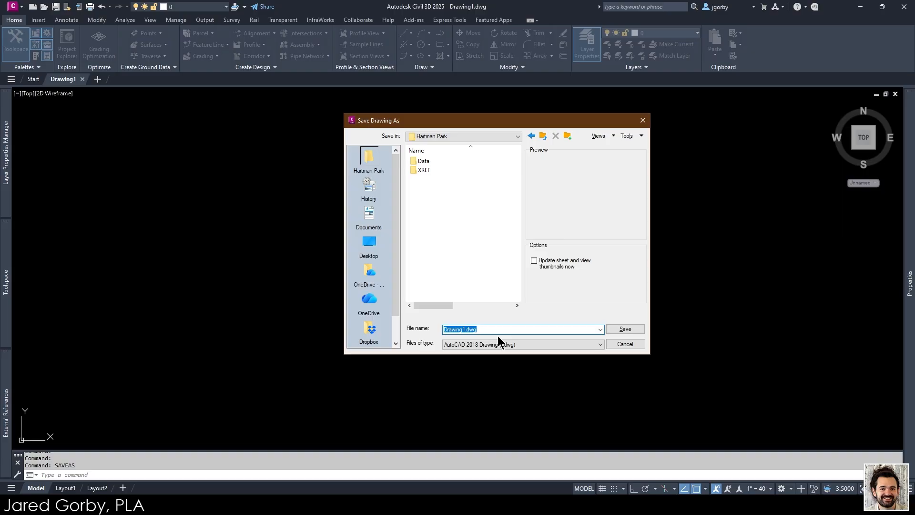
type("2610-LSMSTR")
left_click(626, 329)
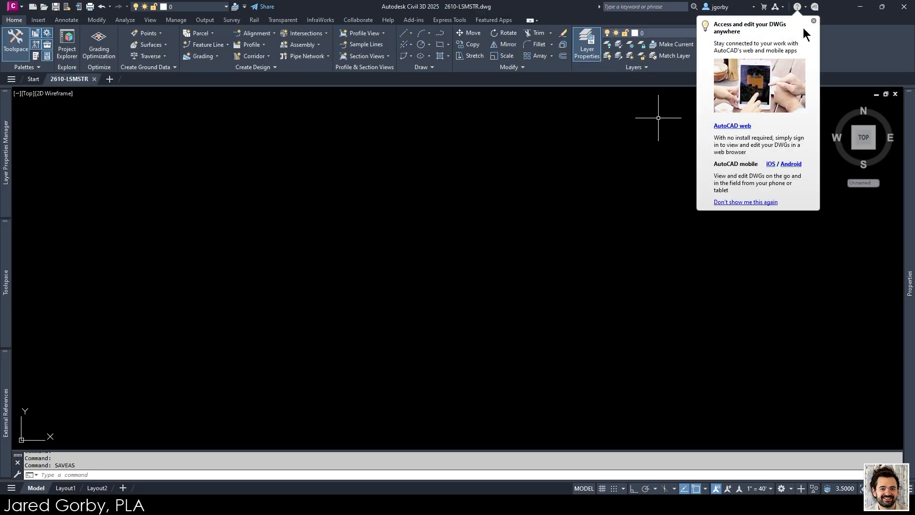
left_click(813, 21)
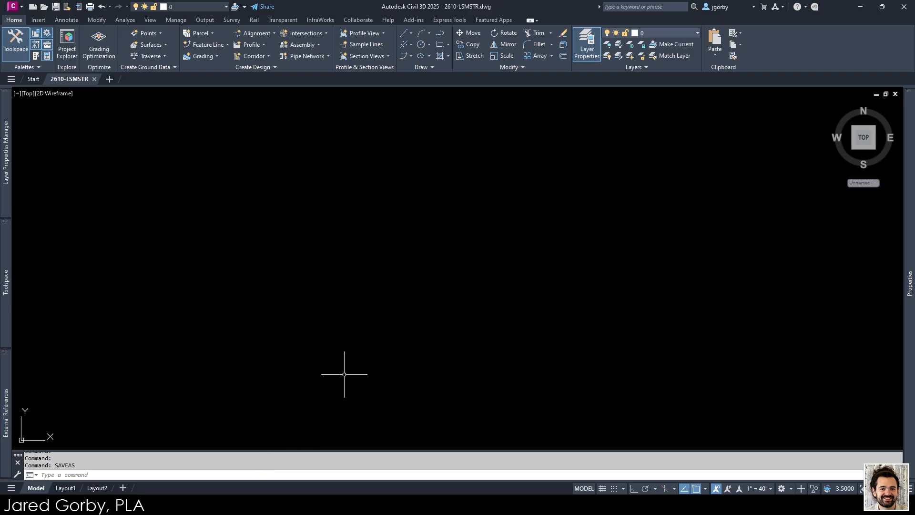
Step: Switch to Firefox, search the web for "jefferson county gis data" and open the Mapping & GIS result for Jefferson County, CO
left_click(247, 465)
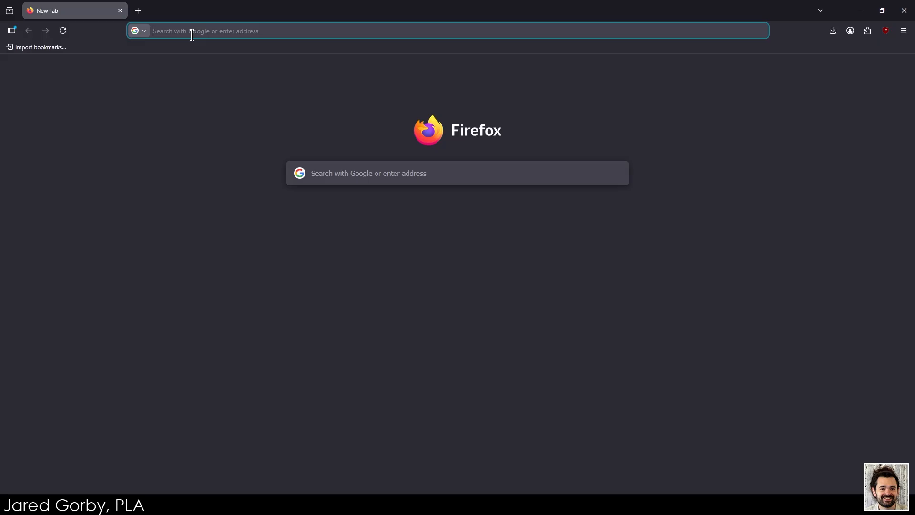
type("jeff")
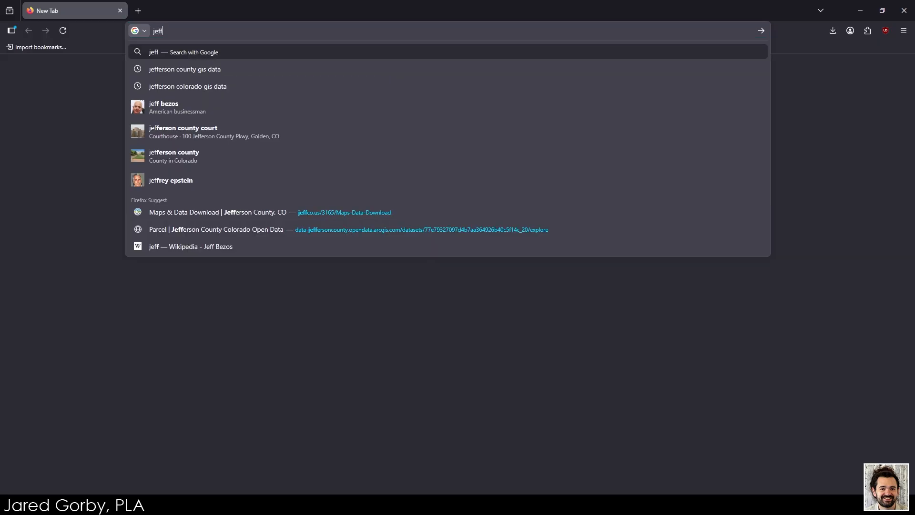
type("erson county gis data")
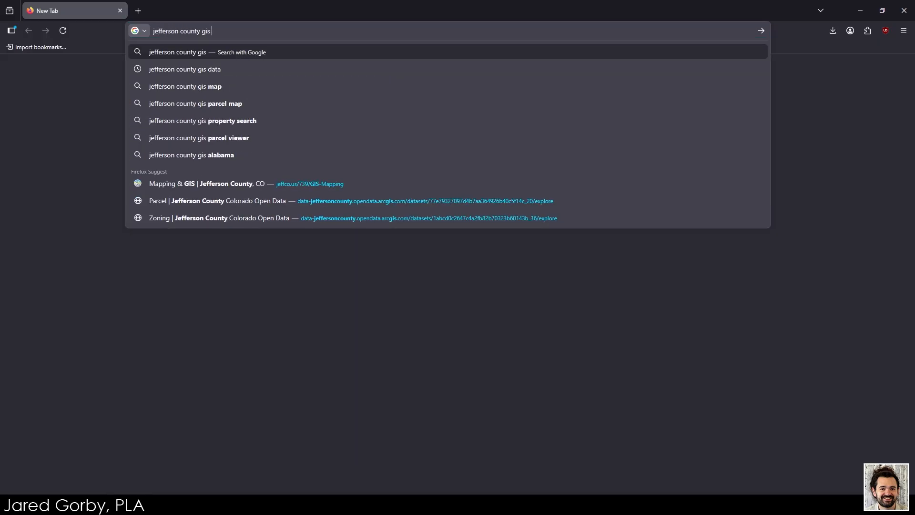
key("Return")
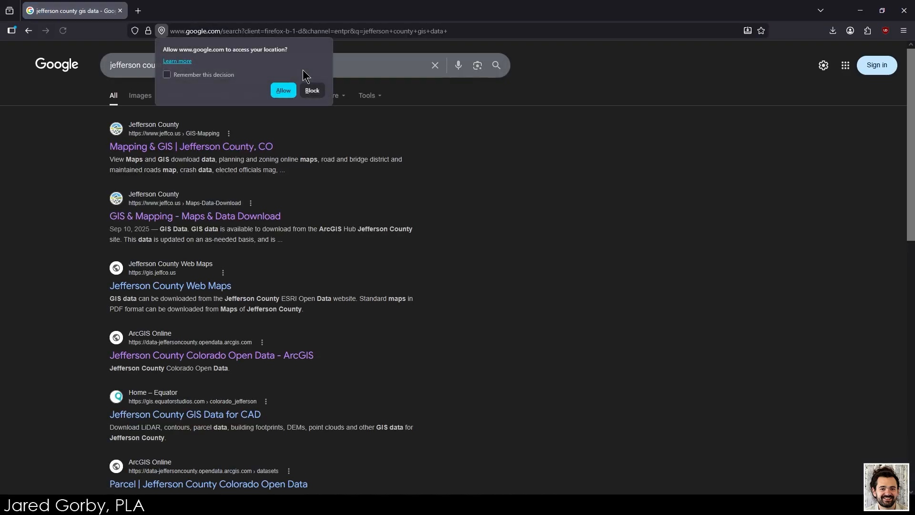
left_click(253, 148)
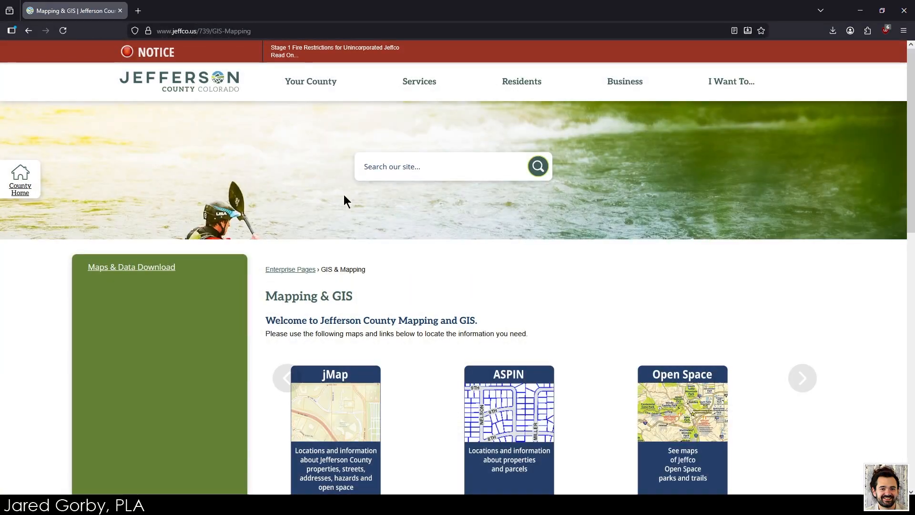
Step: Open the Maps and Geographic Information Systems page listed under Maps & GIS Data Download
scroll(423, 276, "down", 3)
scroll(418, 267, "up", 3)
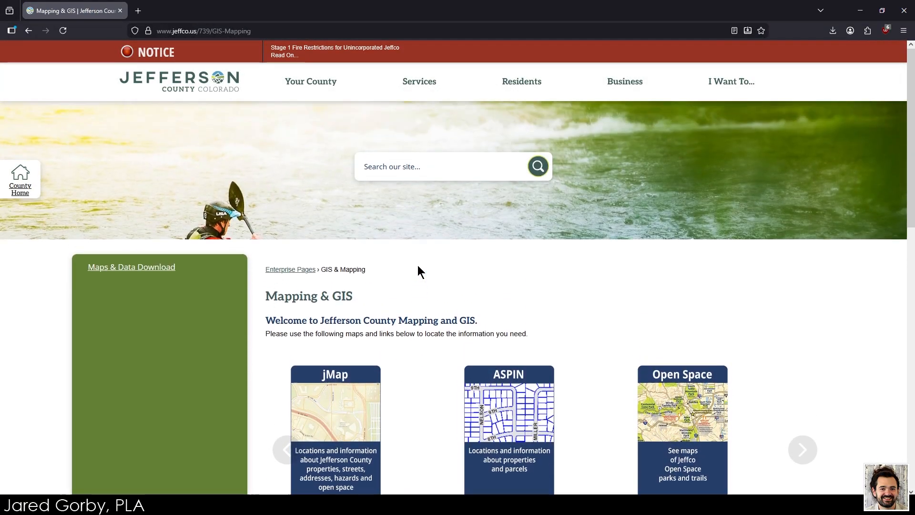
scroll(415, 279, "down", 1)
scroll(416, 286, "down", 1)
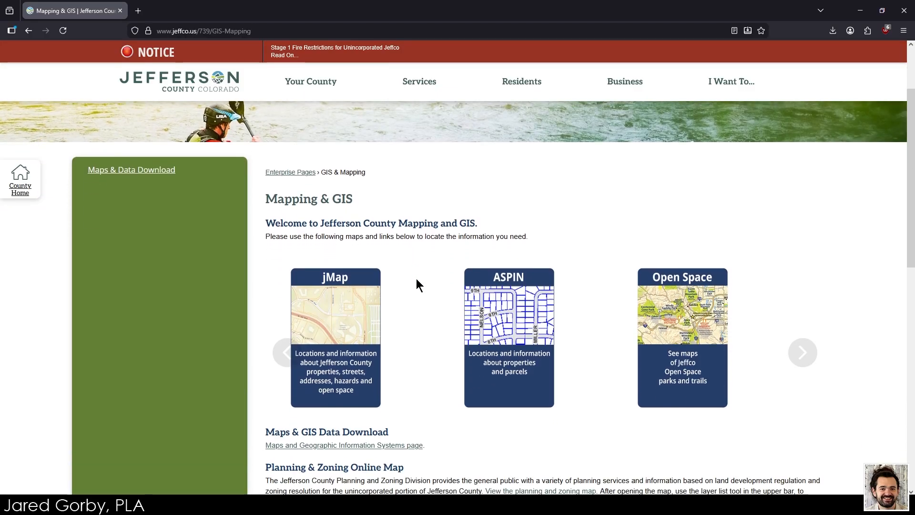
scroll(387, 276, "down", 2)
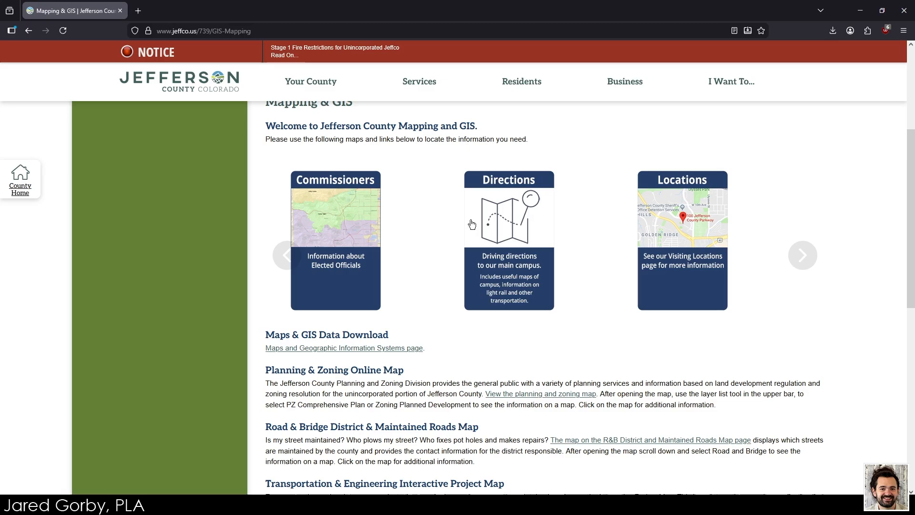
scroll(420, 286, "down", 1)
left_click_drag(446, 299, 261, 305)
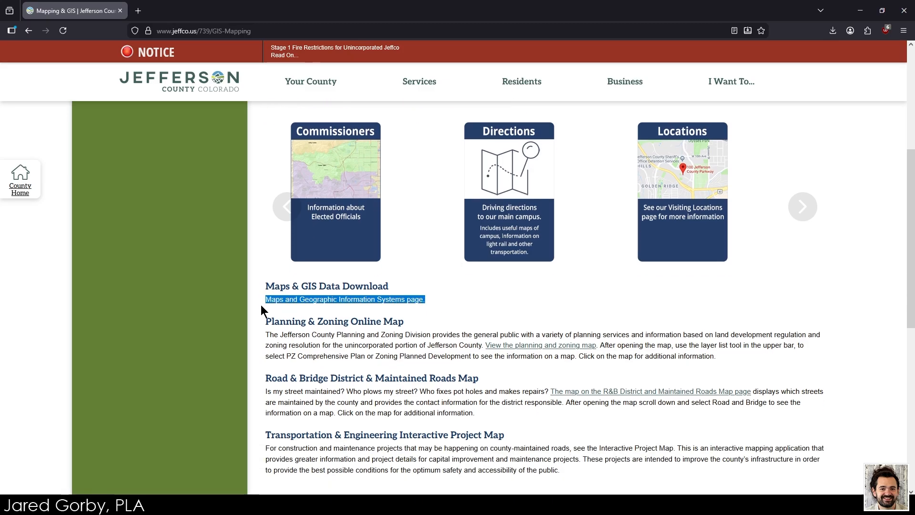
left_click(329, 300)
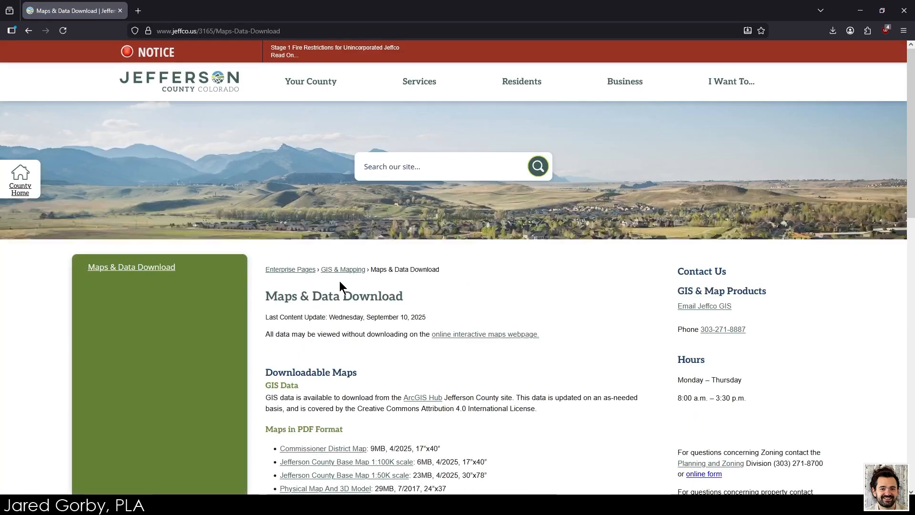
Step: Go to the county's ArcGIS Hub site from the GIS Data section and browse its datasets
scroll(334, 291, "down", 1)
left_click_drag(265, 323, 357, 338)
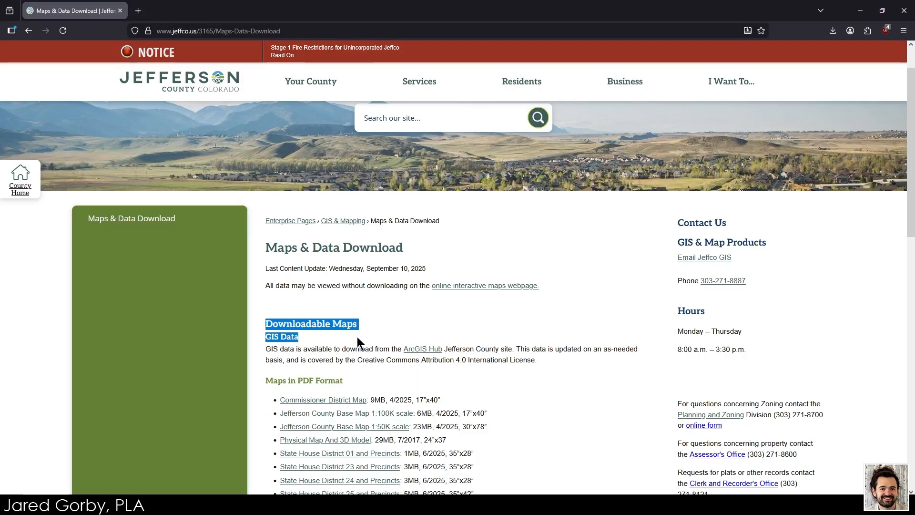
left_click(378, 351)
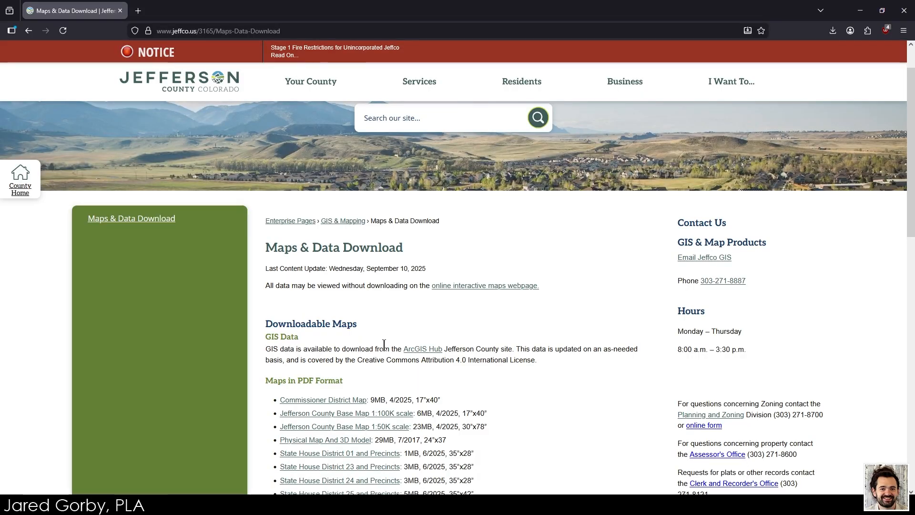
left_click(422, 351)
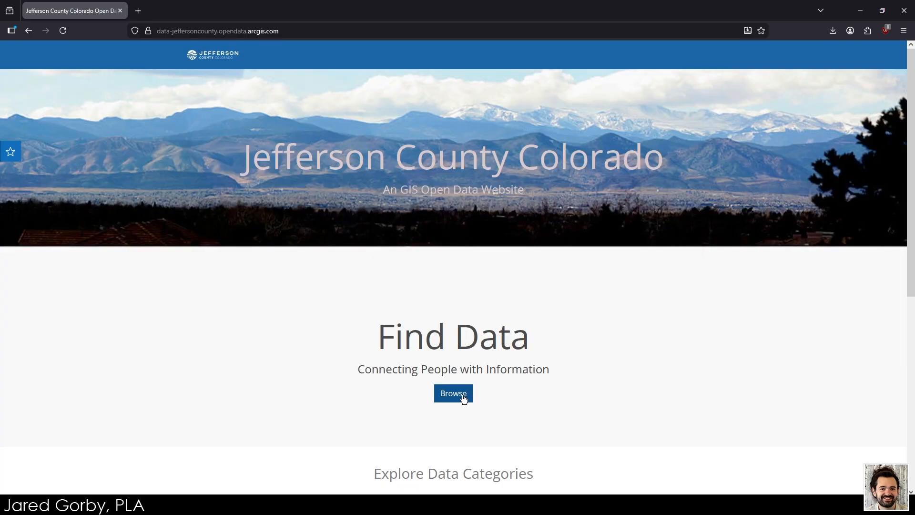
left_click(459, 394)
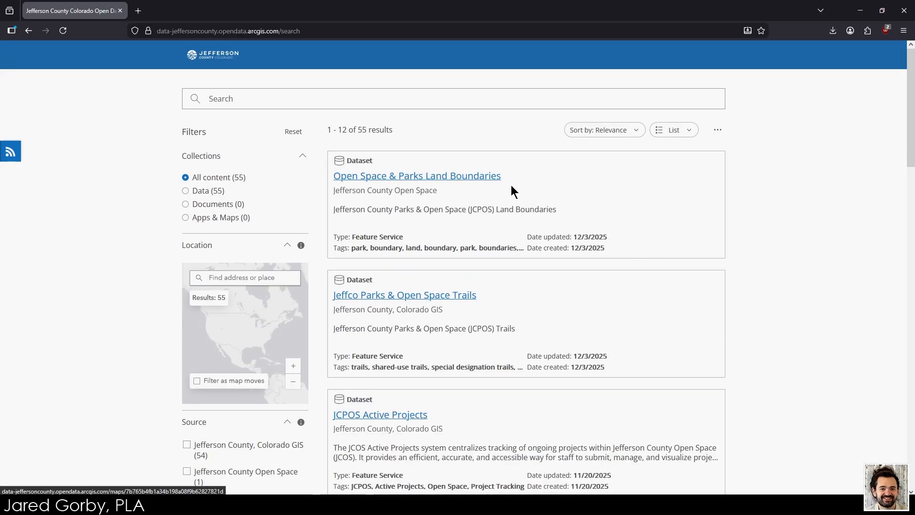
Step: Load more results twice in the dataset list and look through them for the Street, Zoning and Parcel datasets
scroll(508, 188, "down", 9)
scroll(505, 195, "down", 20)
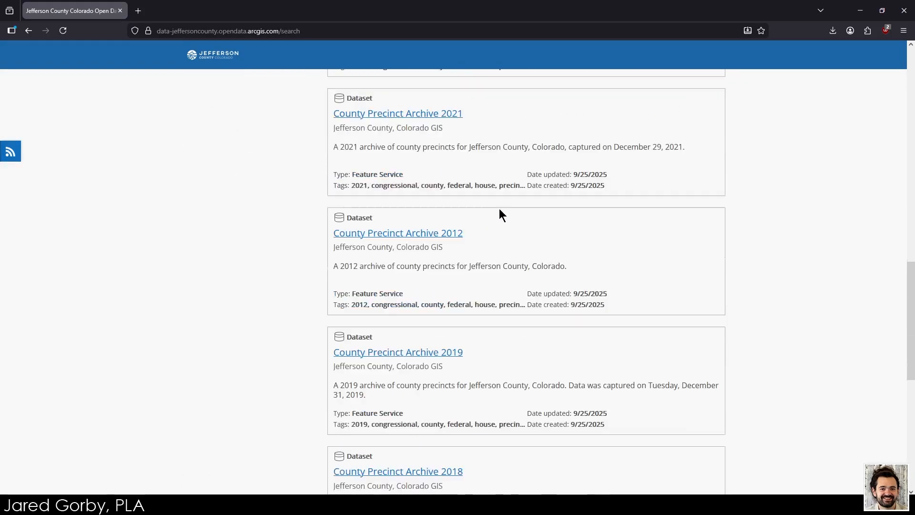
left_click(362, 452)
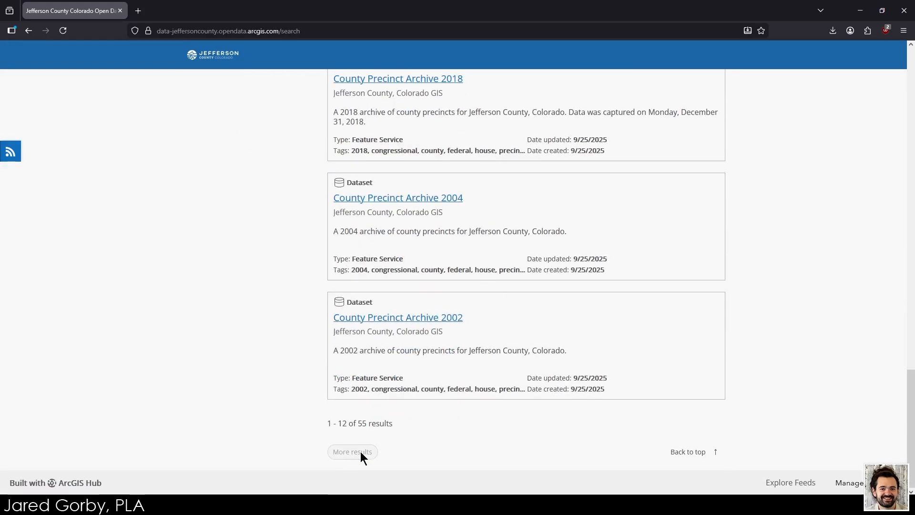
scroll(494, 277, "down", 7)
scroll(495, 277, "down", 18)
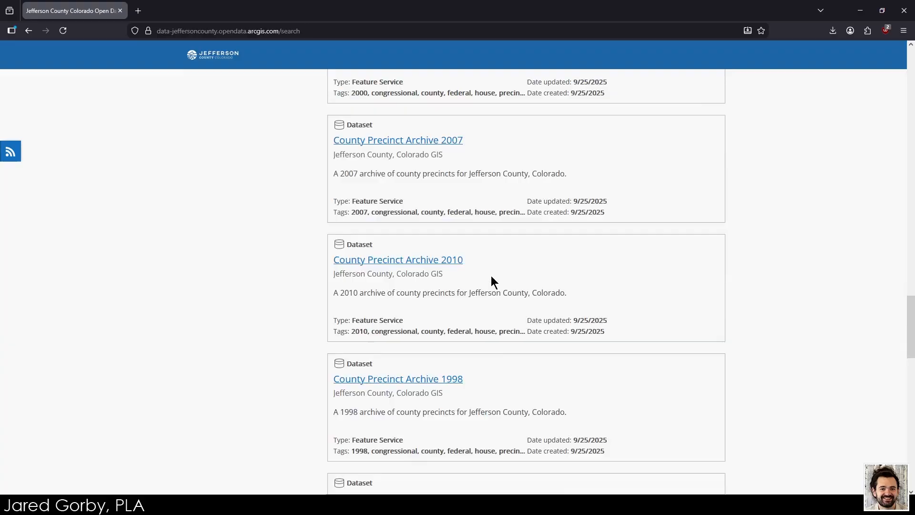
scroll(486, 272, "down", 5)
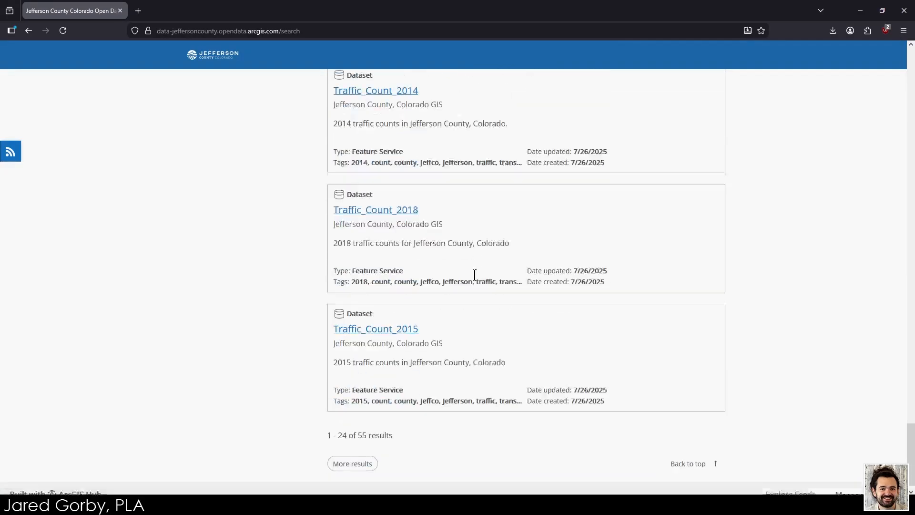
left_click(354, 453)
scroll(431, 298, "down", 12)
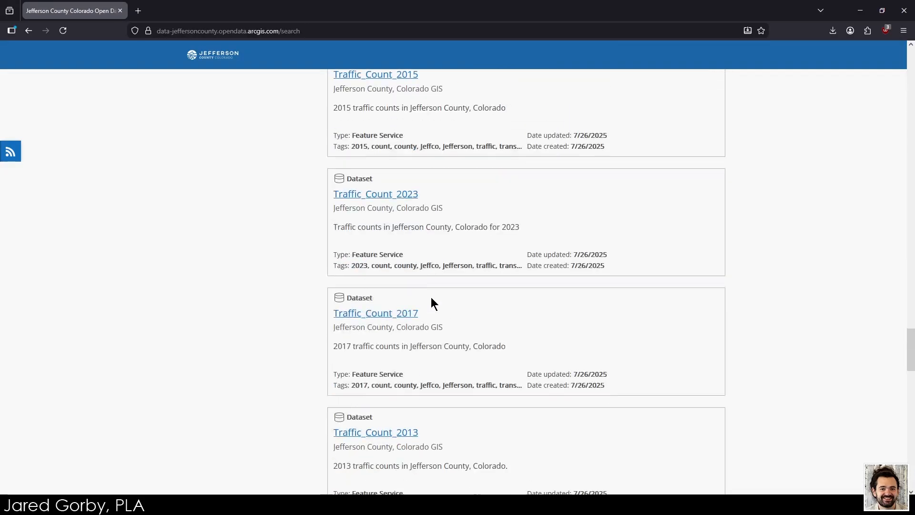
scroll(433, 299, "down", 2)
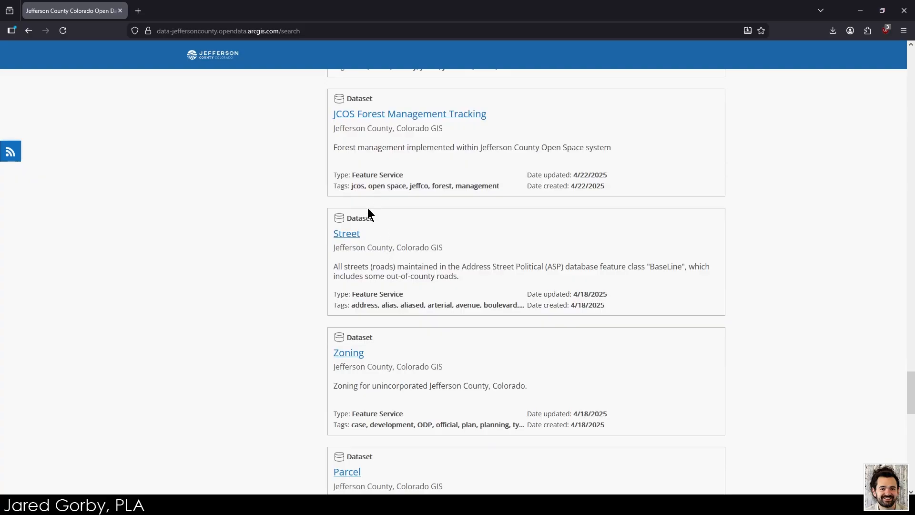
Step: Open the Street, Zoning and Parcel datasets in separate new tabs and look over the remaining loaded results
scroll(310, 200, "down", 1)
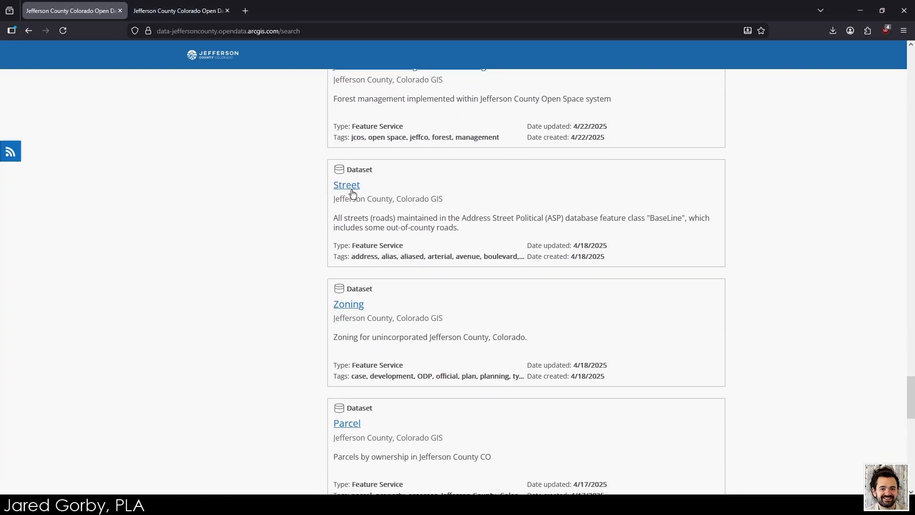
scroll(352, 190, "down", 1)
middle_click(355, 257)
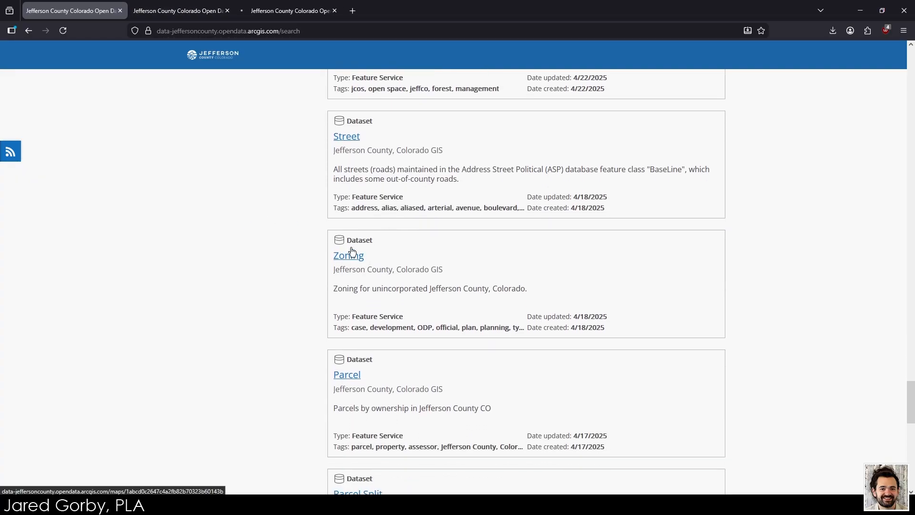
scroll(313, 196, "down", 1)
middle_click(346, 325)
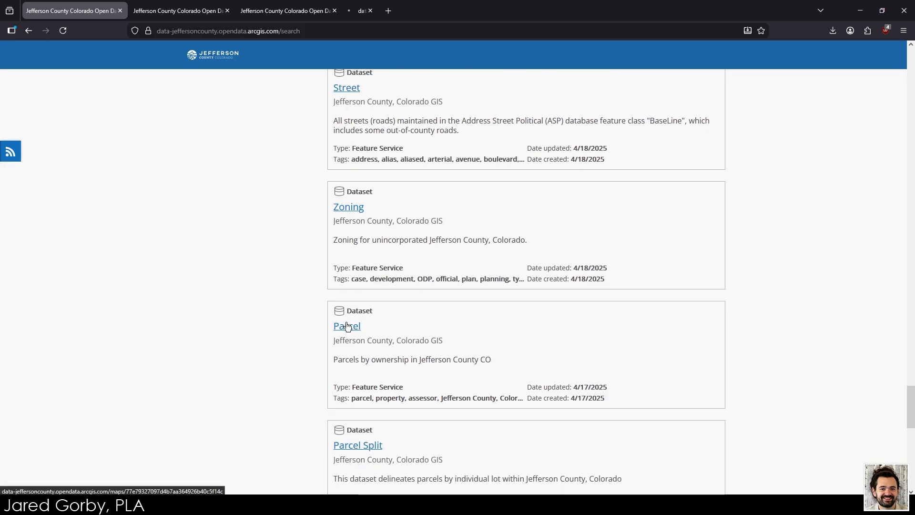
scroll(300, 275, "down", 3)
scroll(315, 279, "down", 3)
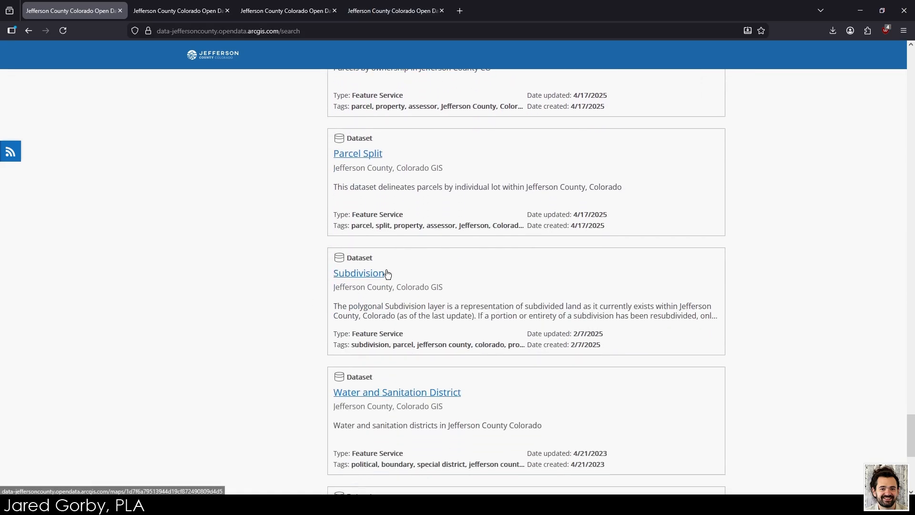
scroll(365, 281, "down", 2)
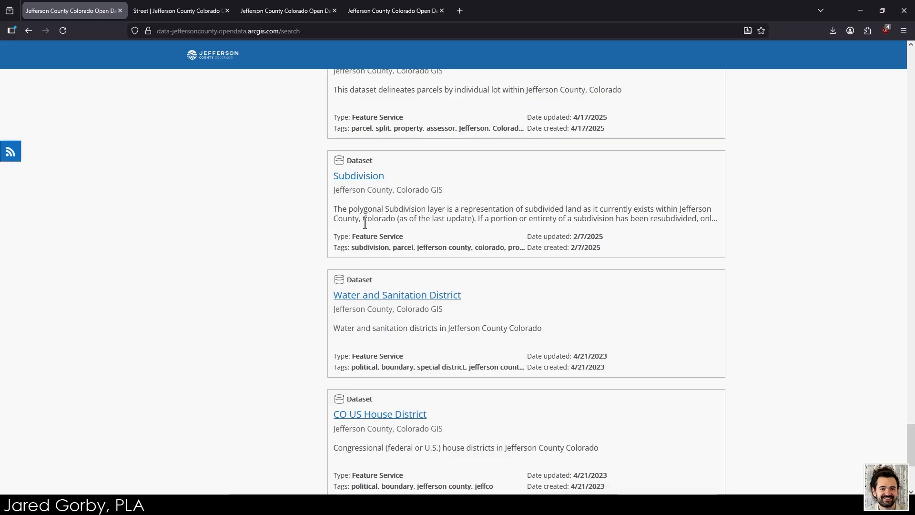
scroll(308, 248, "down", 5)
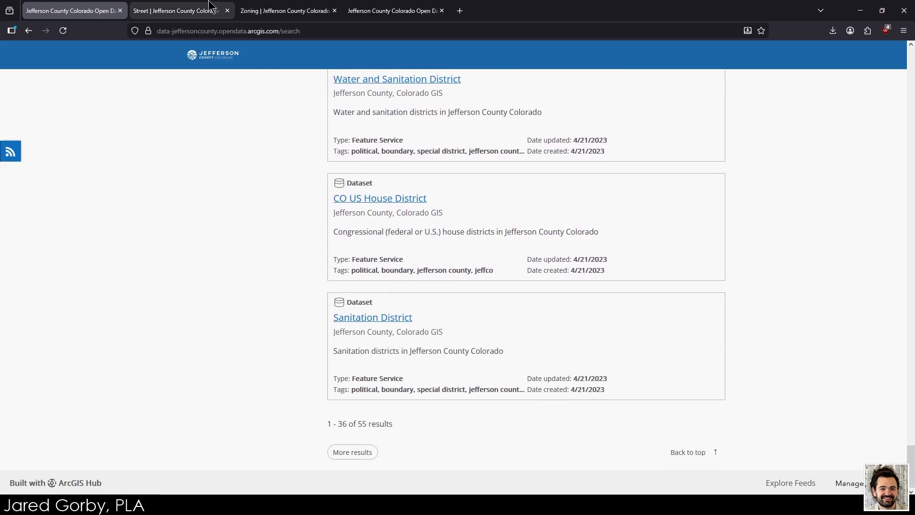
Step: Examine the Street dataset's map close up around Kendrick and Smith Reservoirs to check the street lines near the site
left_click(210, 6)
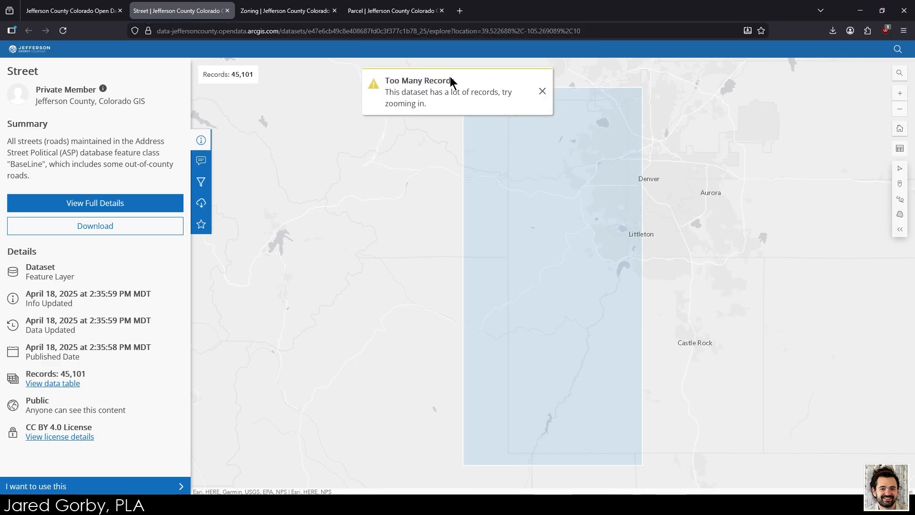
left_click_drag(439, 95, 452, 102)
left_click(451, 102)
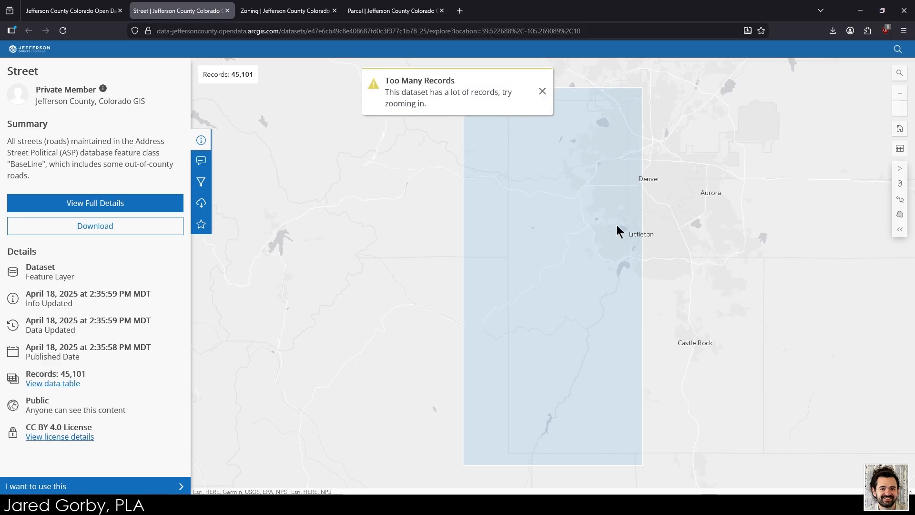
scroll(619, 228, "up", 2)
scroll(638, 222, "up", 1)
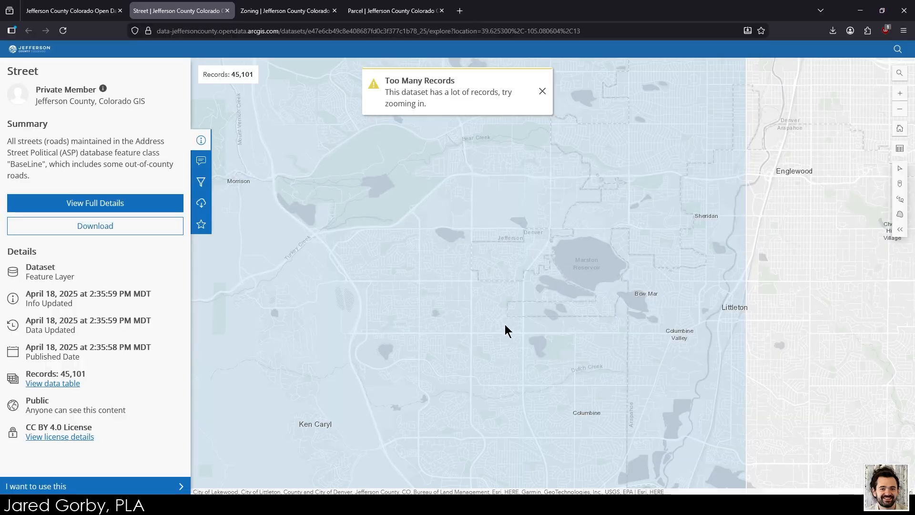
left_click_drag(579, 296, 544, 405)
left_click_drag(476, 233, 496, 290)
scroll(454, 203, "up", 1)
scroll(476, 203, "up", 3)
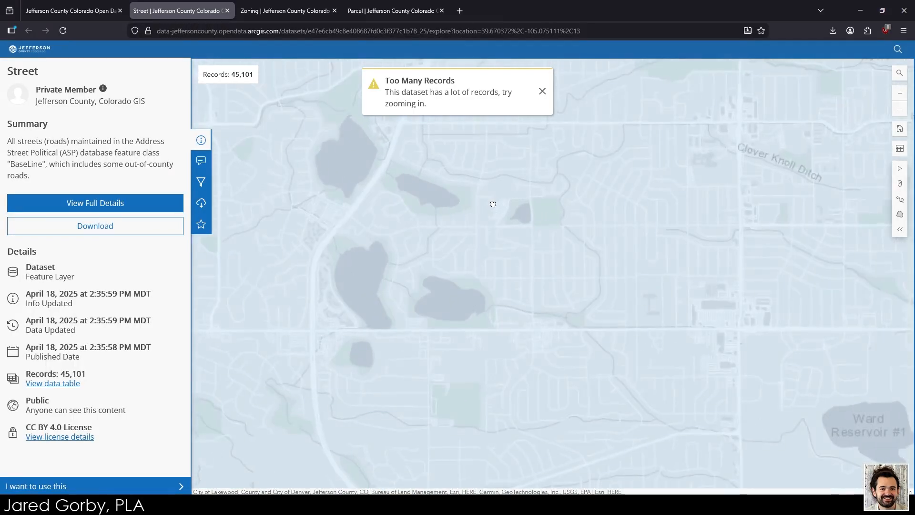
scroll(521, 275, "down", 1)
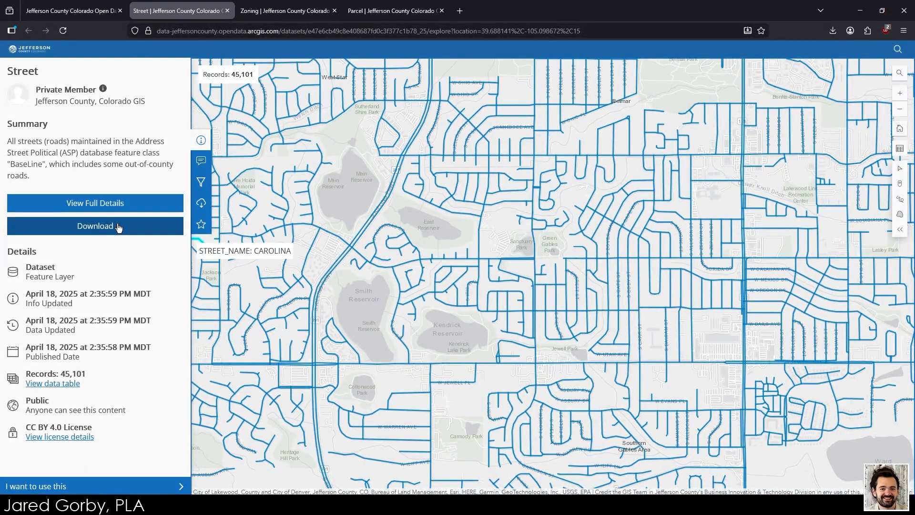
Step: Download the Street dataset as a shapefile and save it as Street in the Hartman Park Data folder
left_click(118, 227)
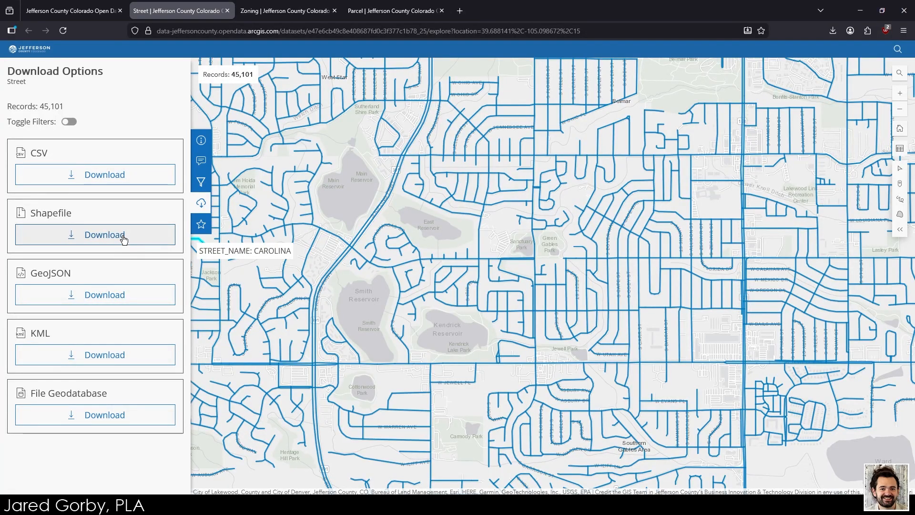
left_click(124, 238)
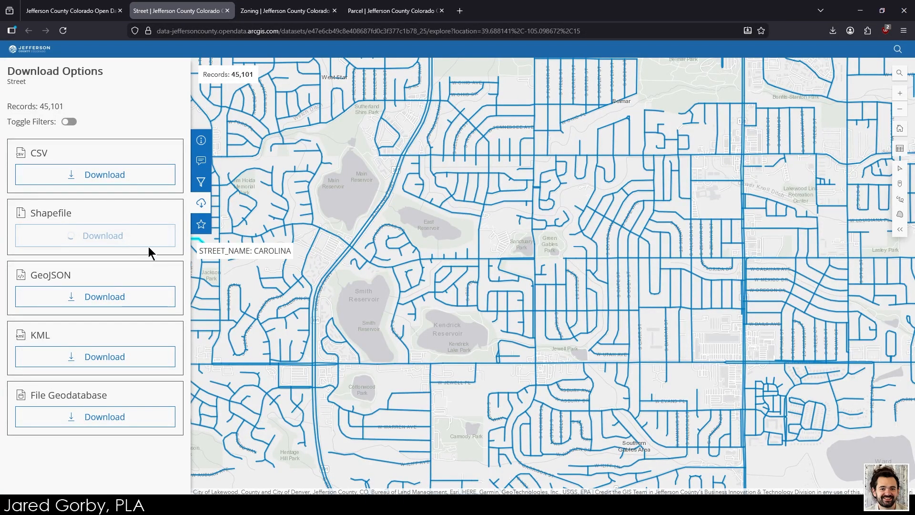
left_click(117, 234)
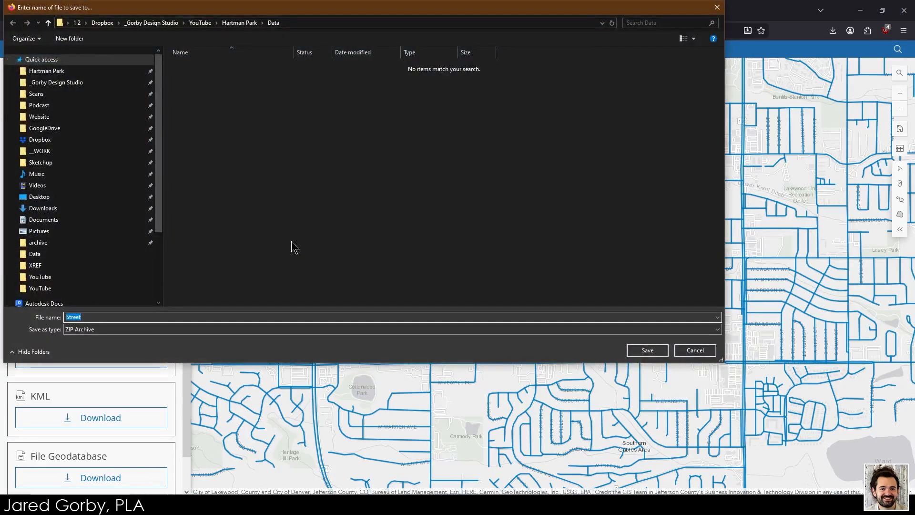
left_click(249, 23)
left_click(193, 68)
double_click(193, 69)
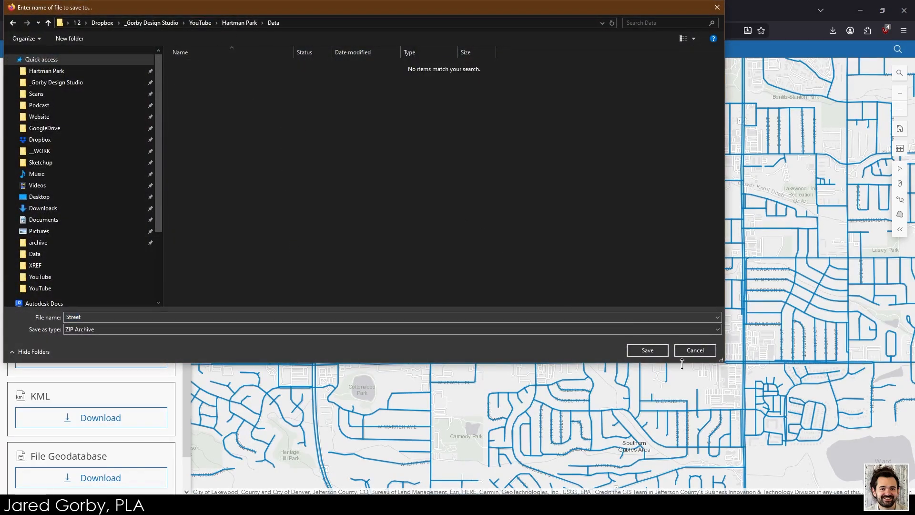
left_click(649, 351)
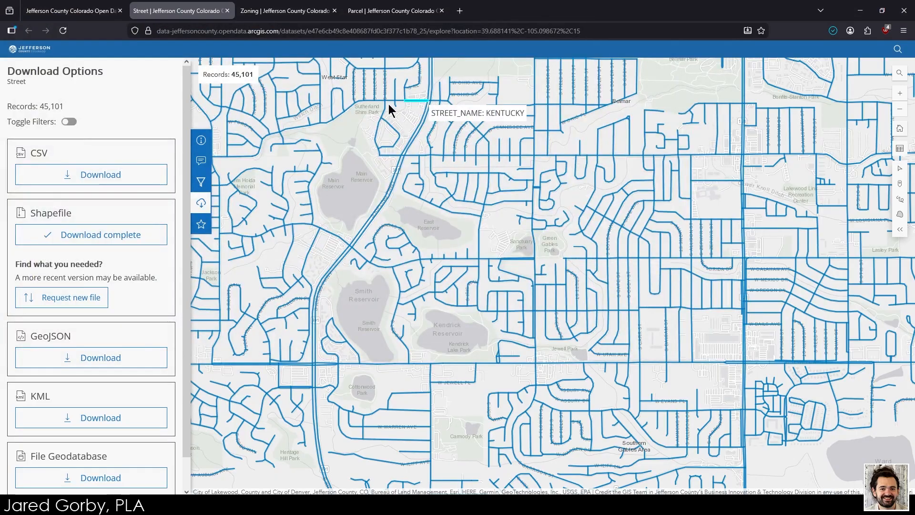
Step: Download the Zoning dataset as a shapefile and save it as Zoning in the Hartman Park Data folder
left_click(287, 5)
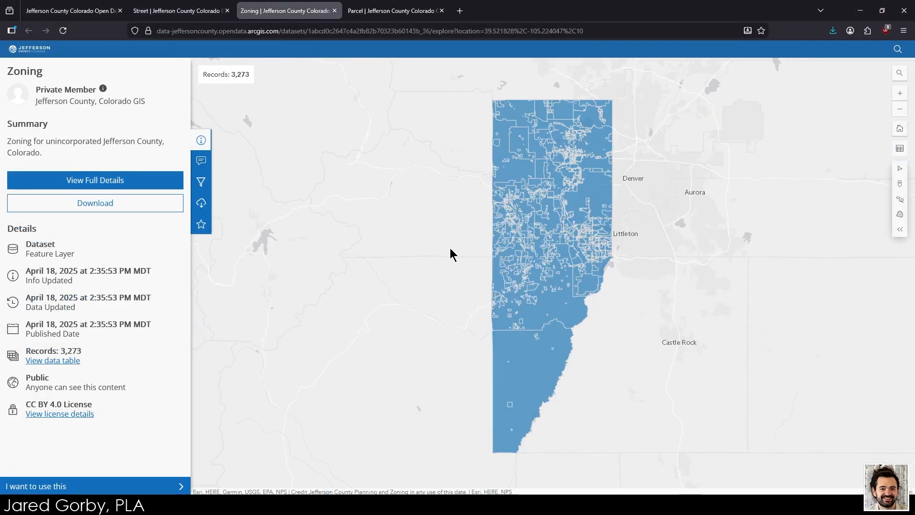
left_click(100, 204)
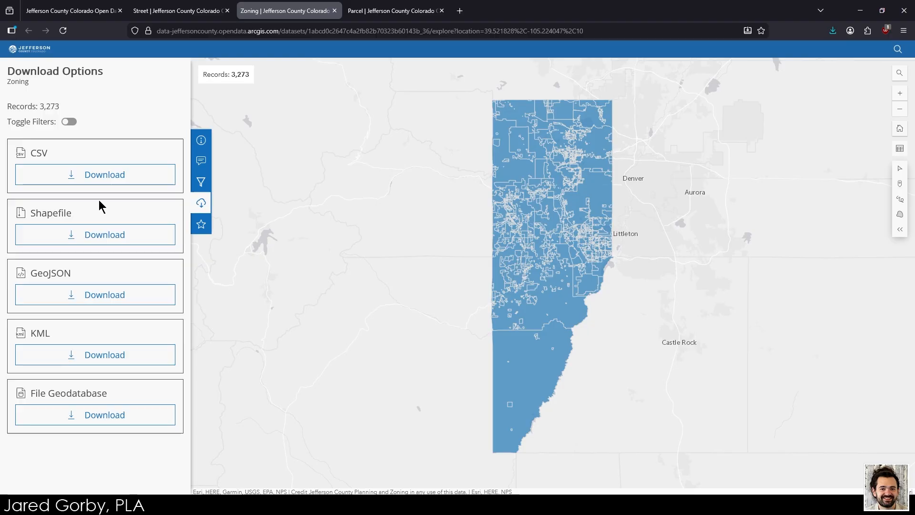
left_click(123, 235)
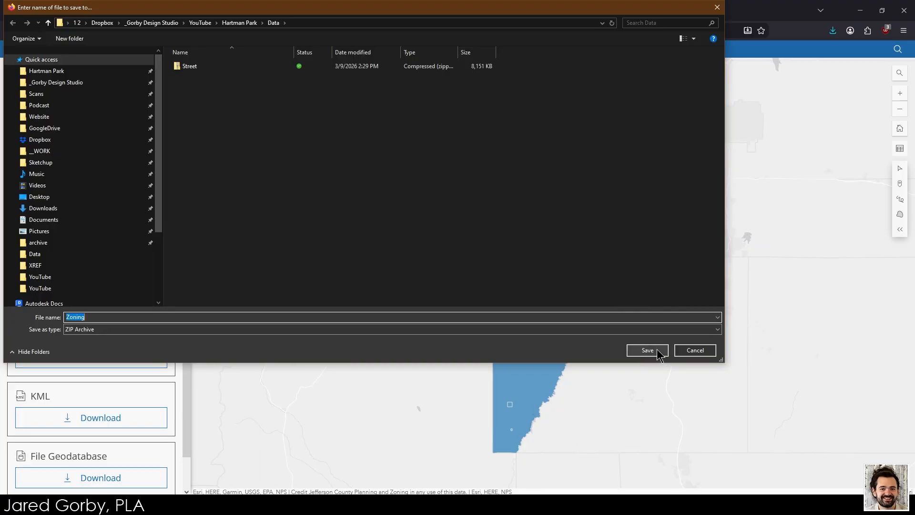
left_click(647, 350)
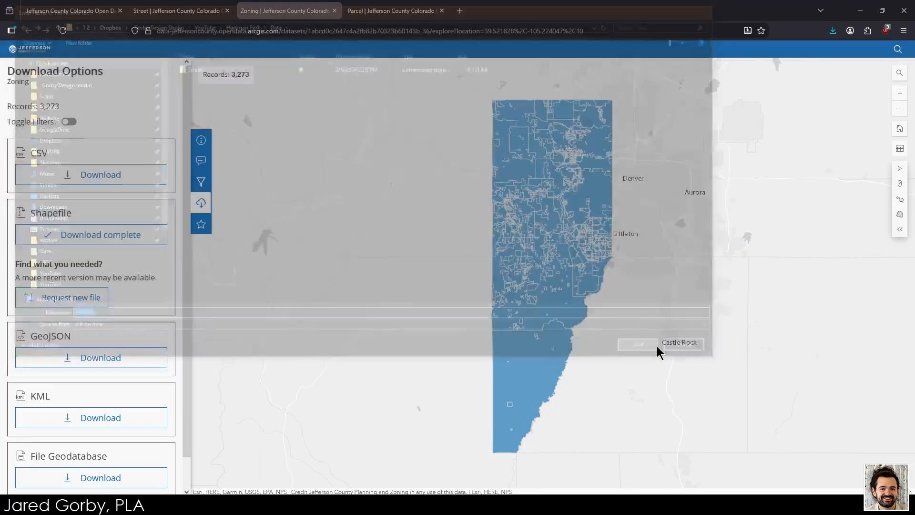
Step: View the Parcel dataset around the site, download it as a shapefile and save it as Parcel in the Data folder
left_click(395, 12)
scroll(603, 216, "up", 2)
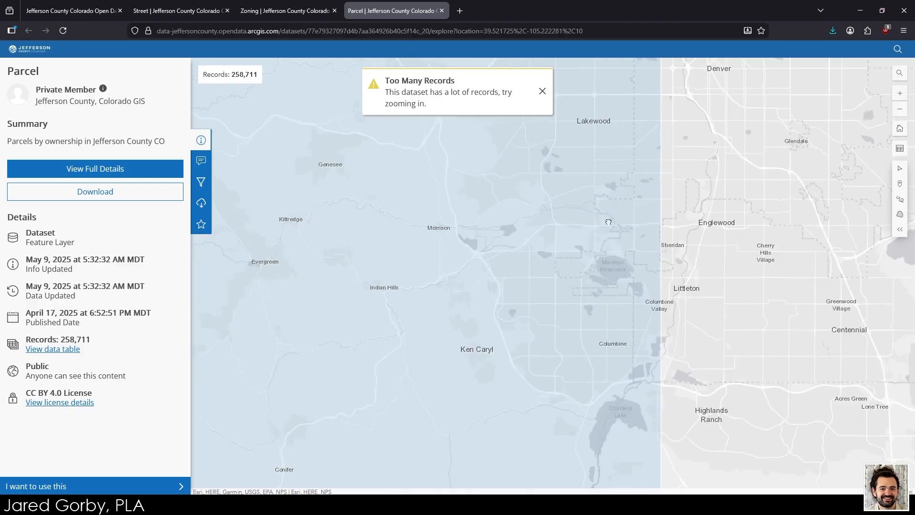
scroll(641, 307, "up", 1)
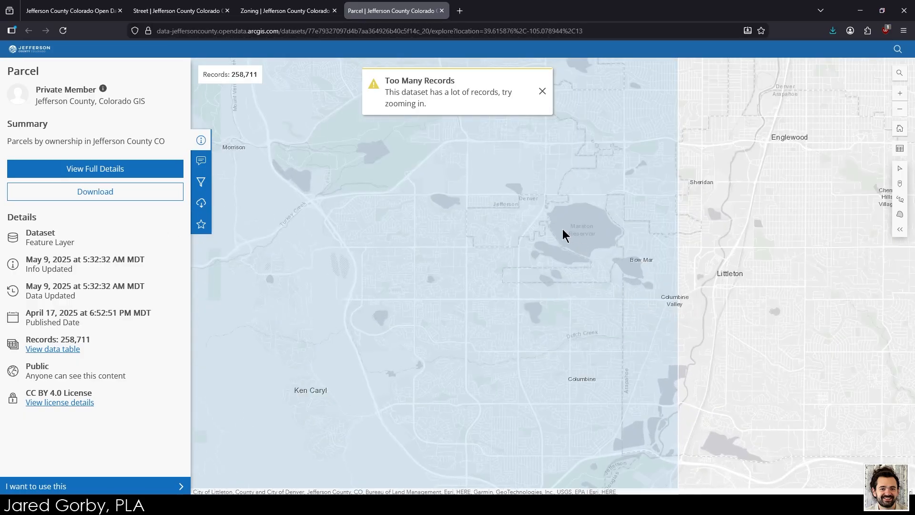
left_click_drag(563, 228, 539, 419)
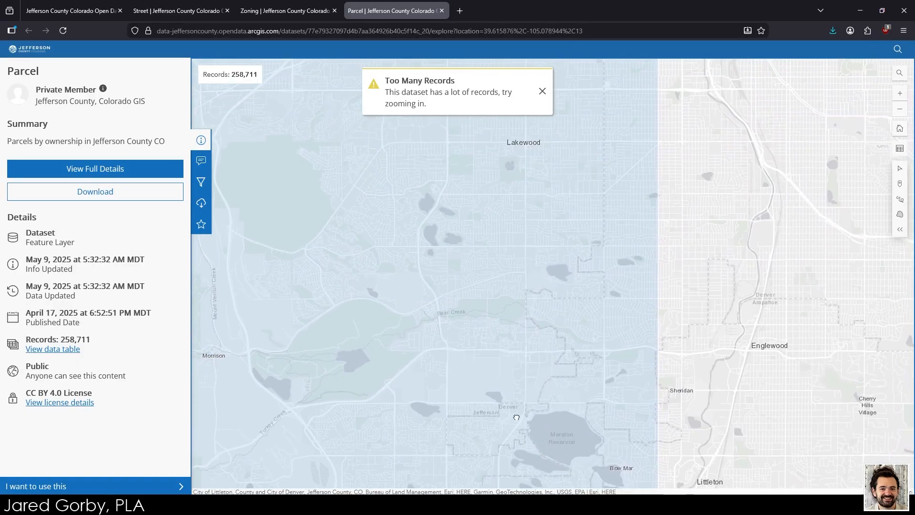
scroll(432, 254, "up", 1)
scroll(476, 187, "up", 3)
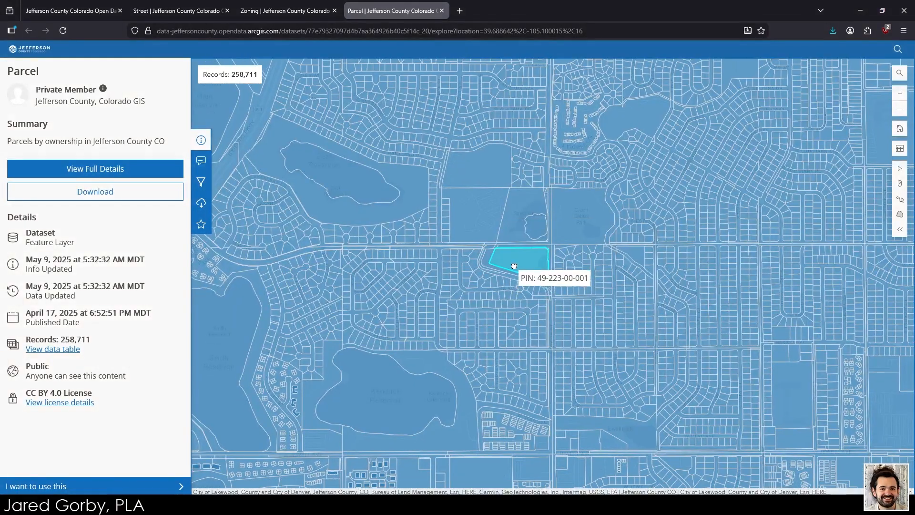
left_click(100, 193)
left_click(125, 236)
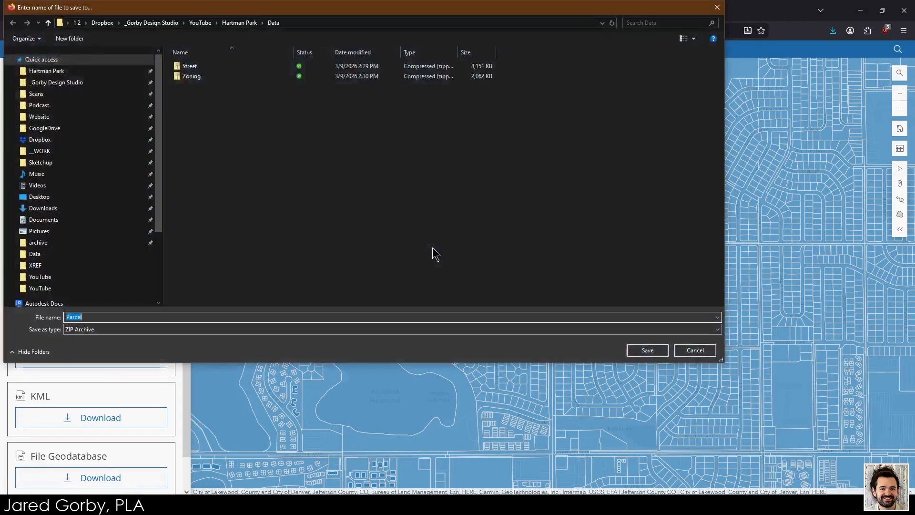
key("Return")
Step: Show the downloaded Zoning.zip in its folder and widen the Type column to read the file types
left_click(833, 30)
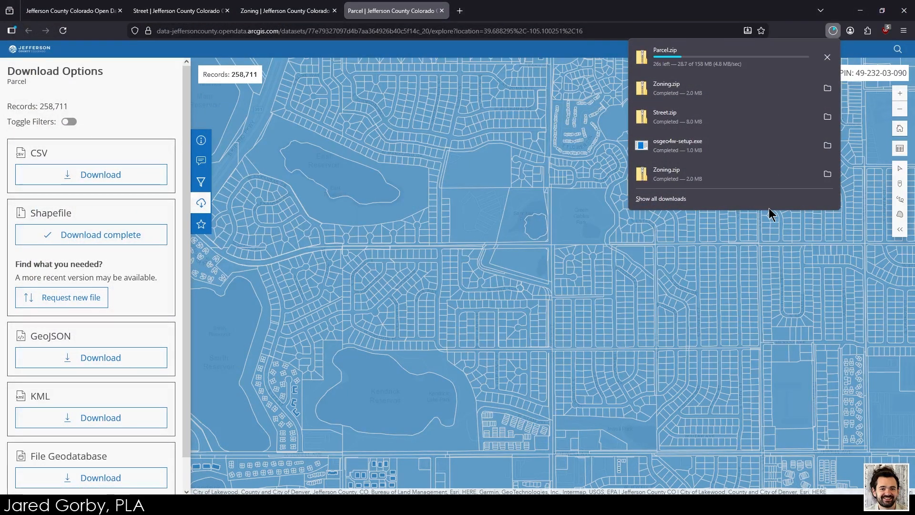
left_click(828, 88)
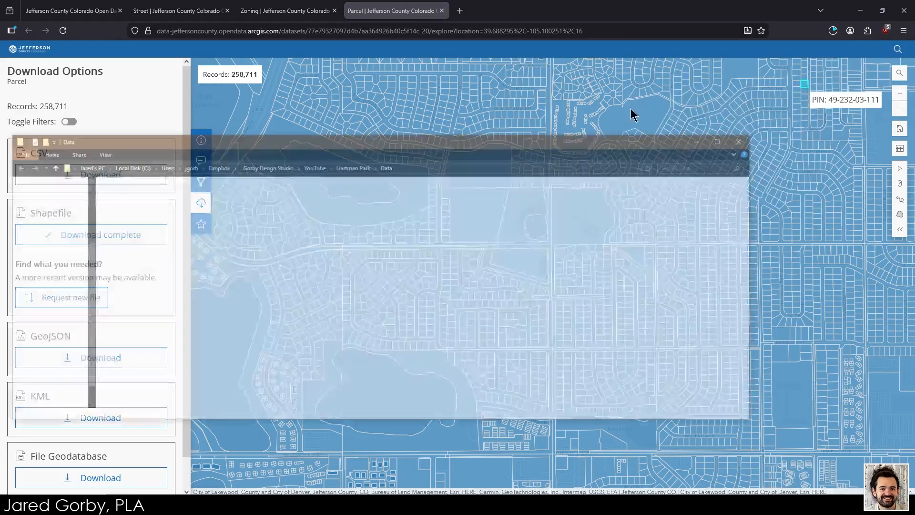
left_click_drag(353, 6, 489, 135)
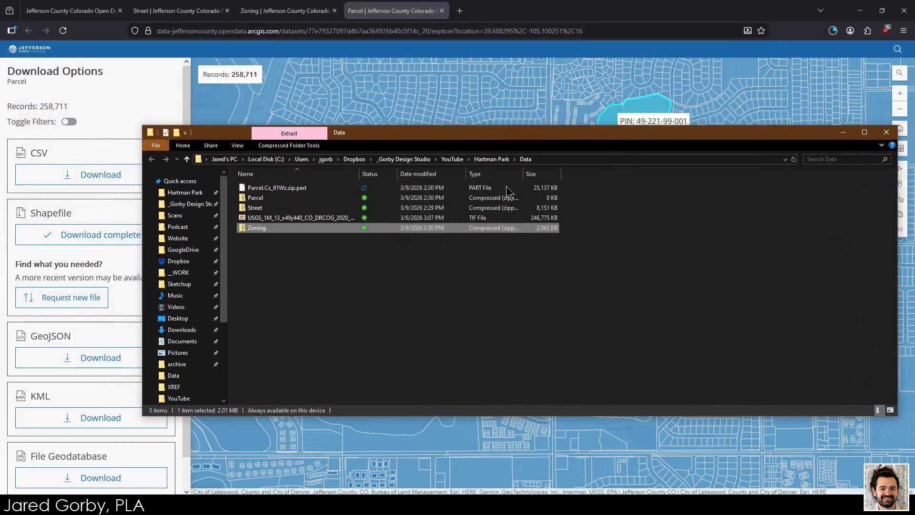
left_click_drag(524, 173, 619, 174)
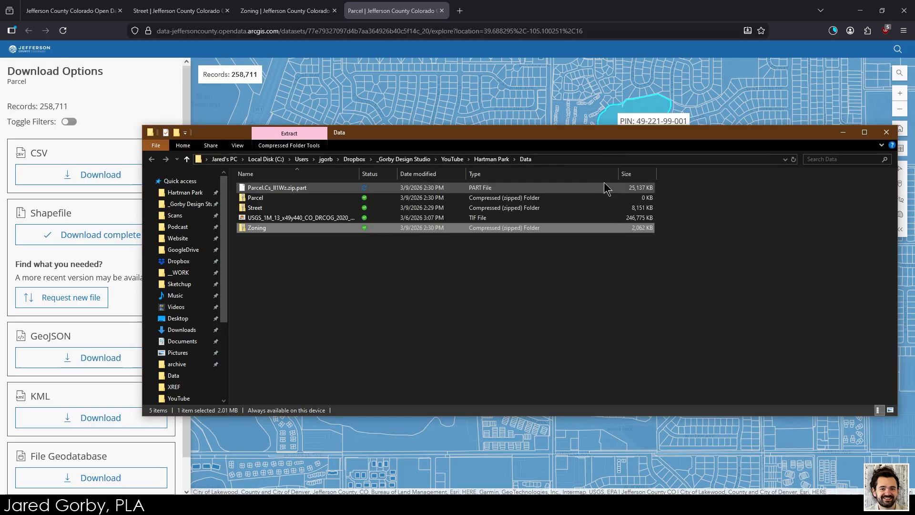
left_click(329, 198)
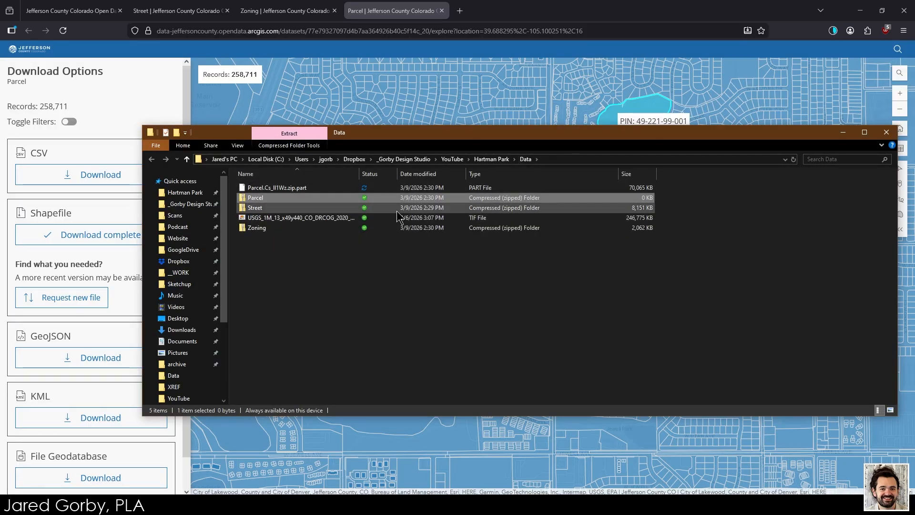
right_click(253, 195)
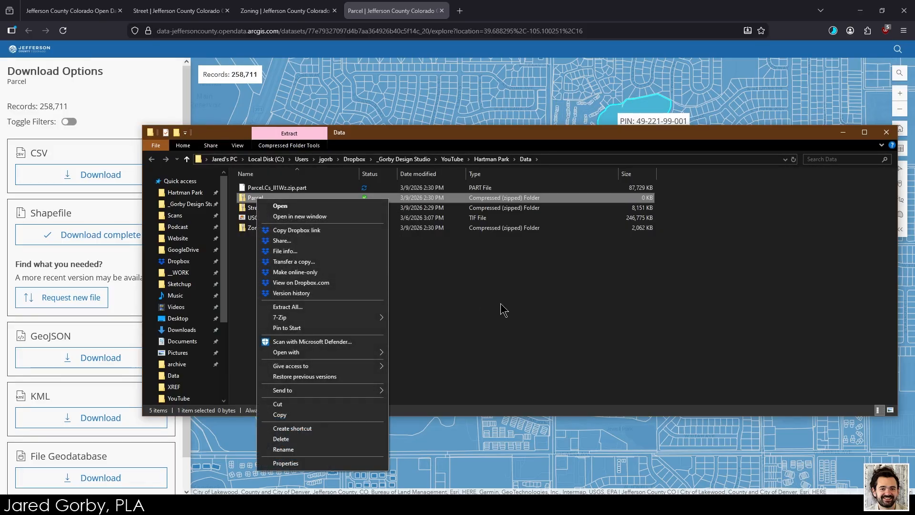
left_click(453, 262)
Step: Extract the Zoning zip archive into a Zoning folder inside the Data folder
right_click(257, 229)
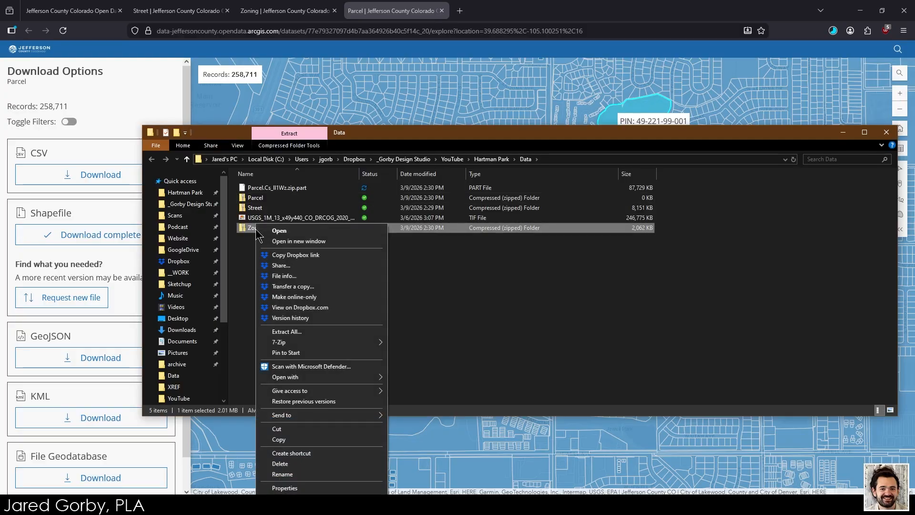
right_click(255, 230)
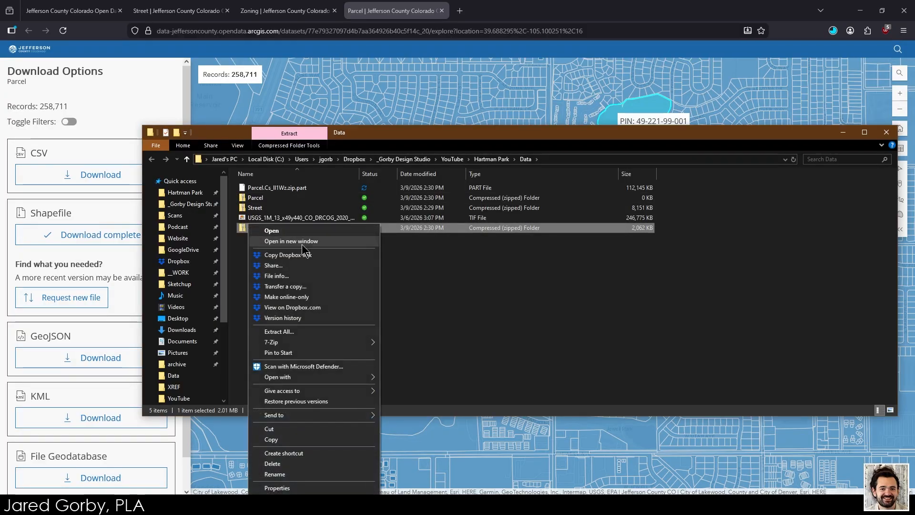
left_click(296, 332)
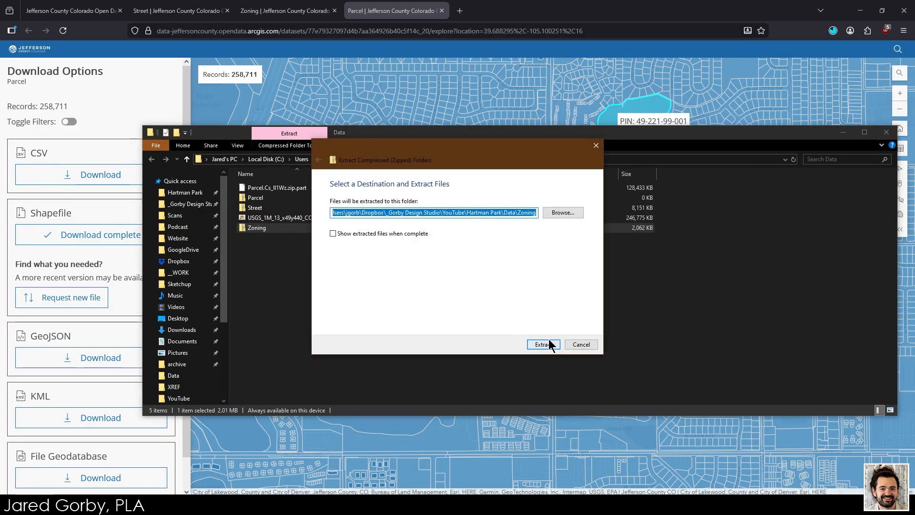
left_click(546, 343)
Step: Extract the Street zip archive into a Street folder inside the Data folder
right_click(259, 216)
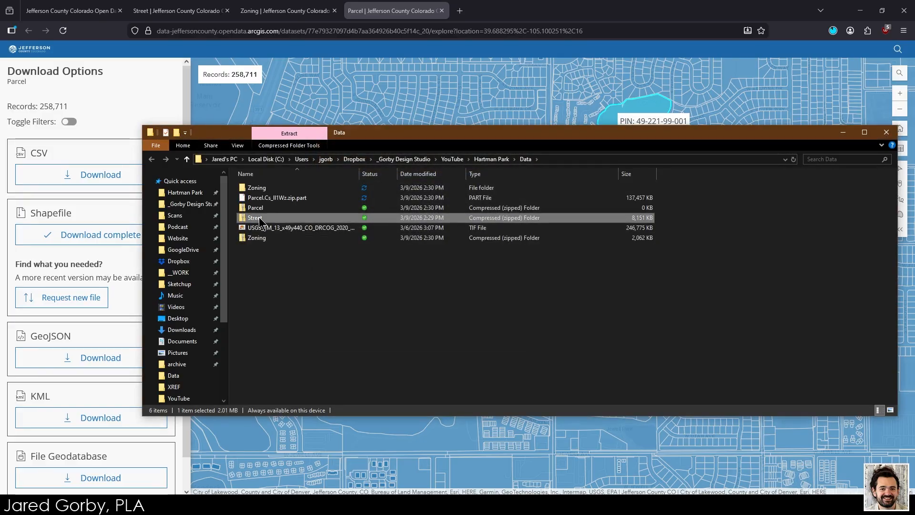
left_click(337, 325)
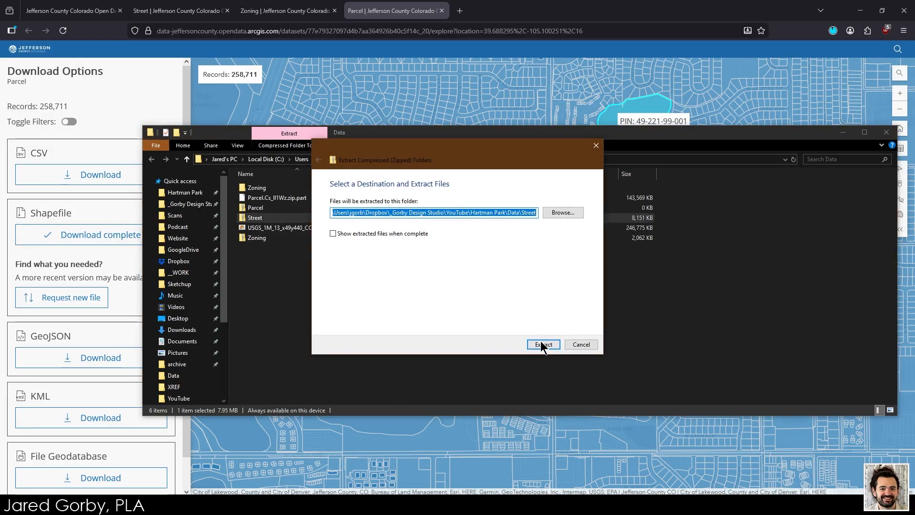
left_click(543, 343)
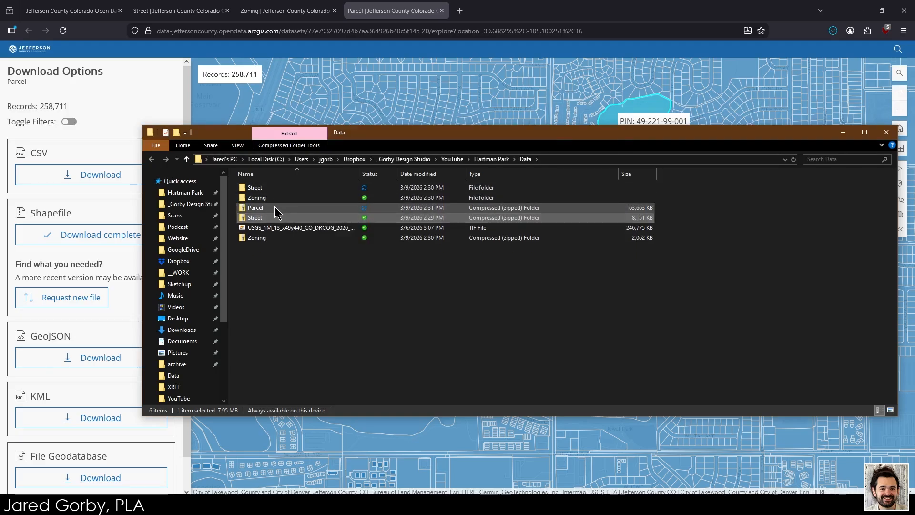
Step: Extract the Parcel zip archive into a Parcel folder inside the Data folder
right_click(273, 209)
left_click(337, 317)
left_click(543, 344)
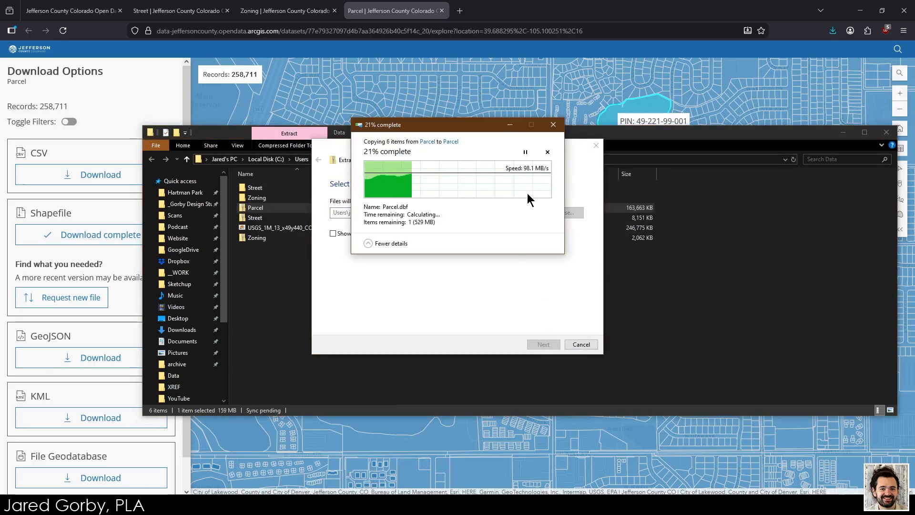
Step: Close the file browser, return to the 2610-LSMSTR drawing in Civil 3D and start the MAPIMPORT command
left_click(886, 132)
left_click(861, 11)
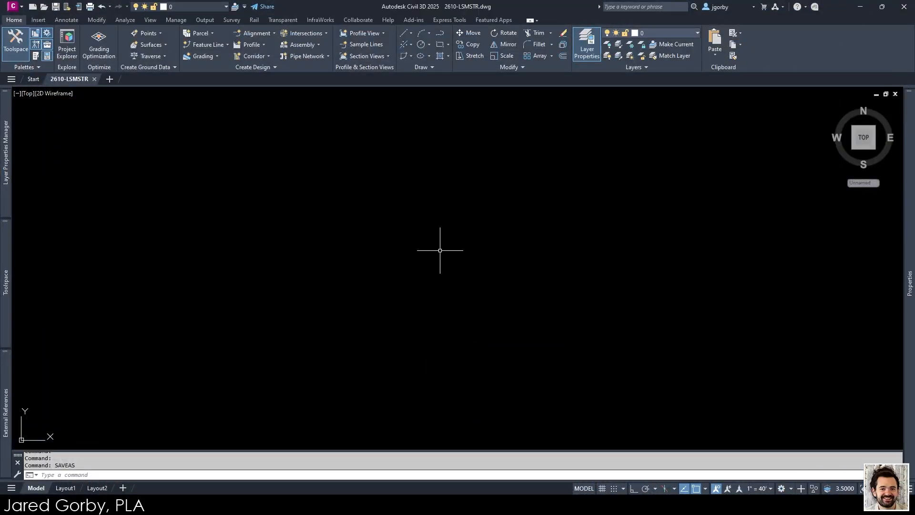
left_click(506, 187)
left_click(467, 215)
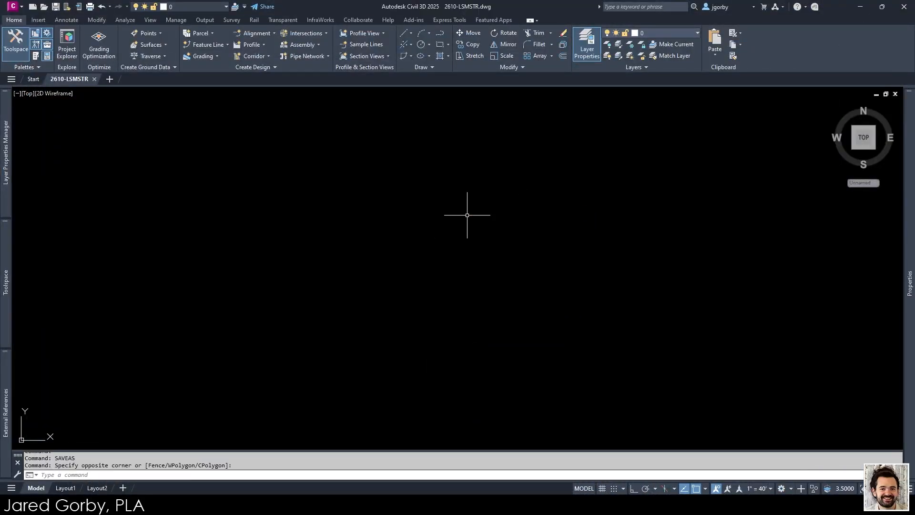
type("mapimport")
key("Return")
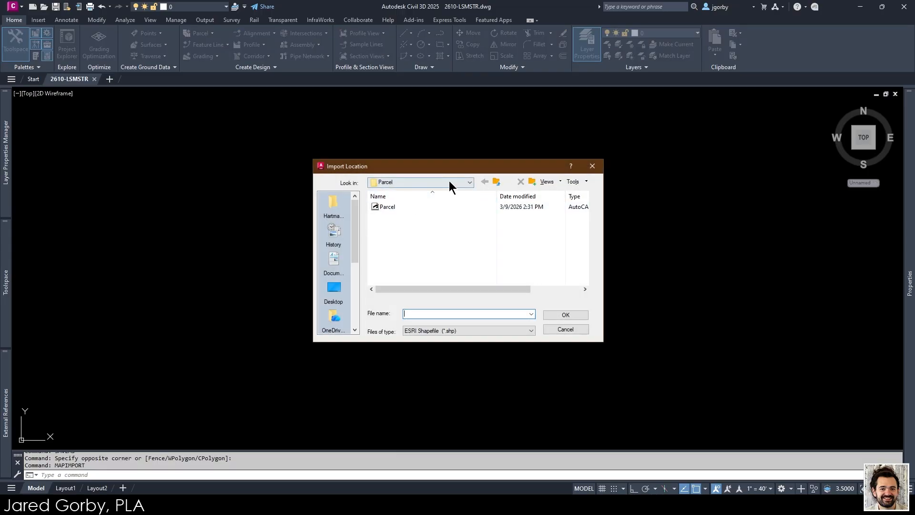
Step: Try to import the Parcel shapefile from inside the zipped Parcel archive, then return to the Data folder
left_click(449, 181)
left_click(451, 259)
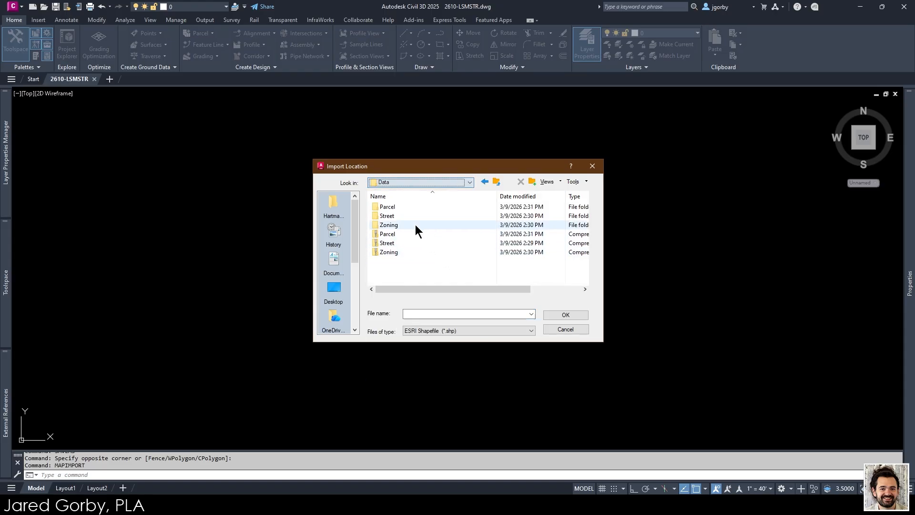
double_click(412, 207)
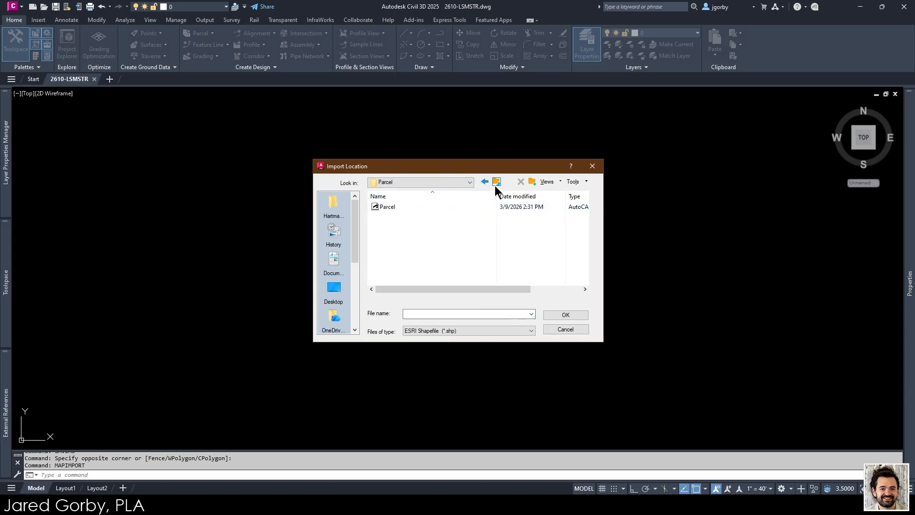
left_click(496, 183)
double_click(393, 236)
left_click(395, 207)
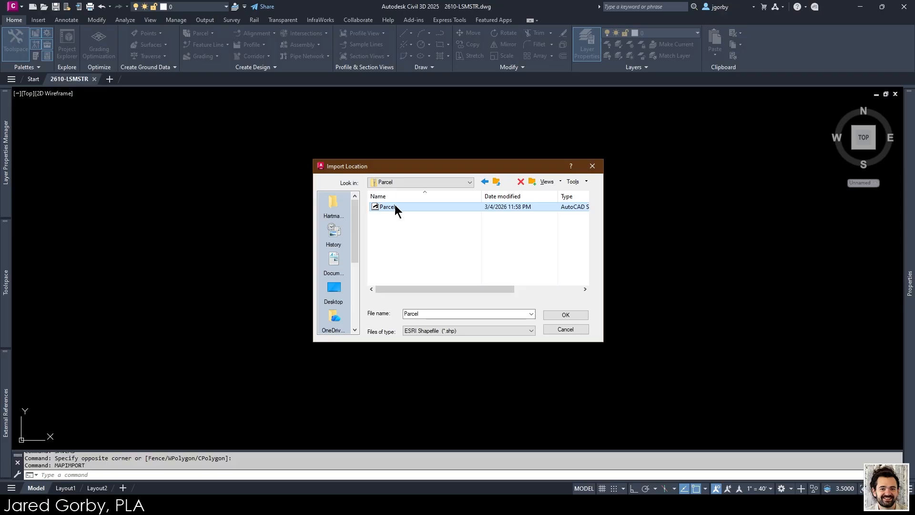
left_click(583, 315)
left_click(525, 267)
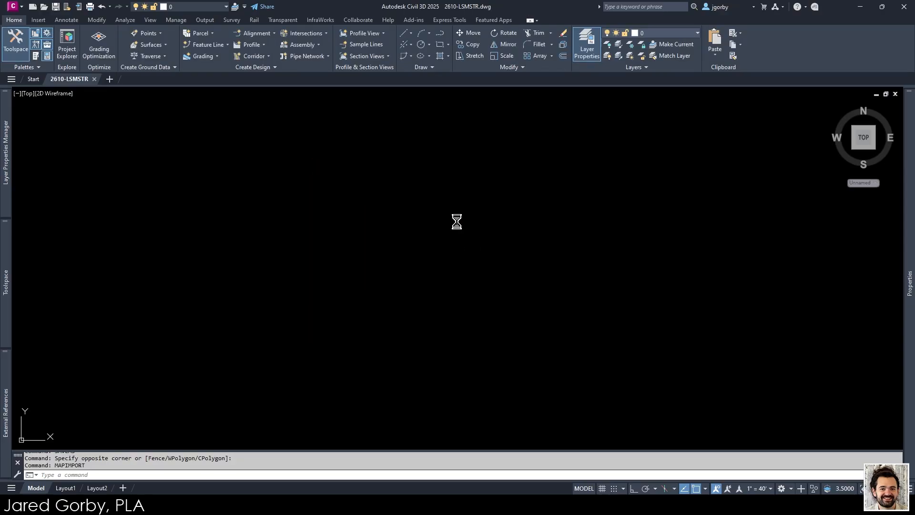
left_click(496, 182)
double_click(405, 206)
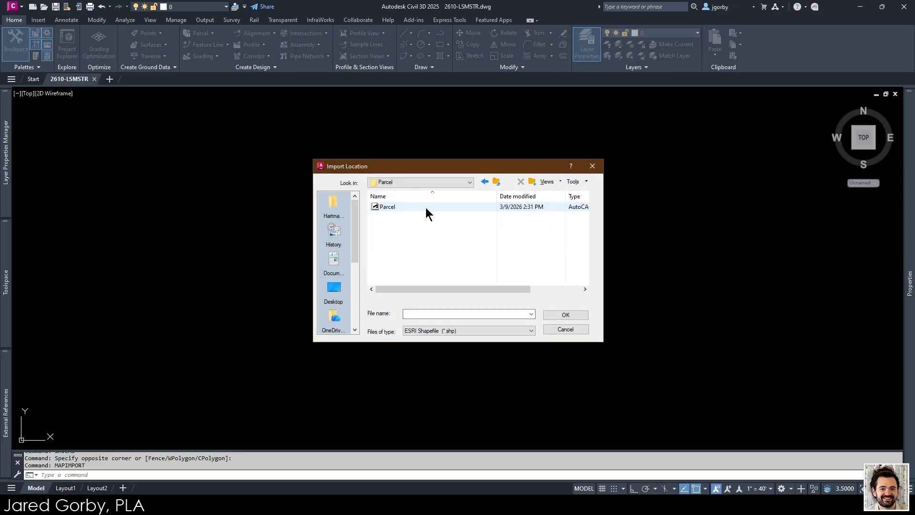
left_click(450, 210)
left_click(499, 180)
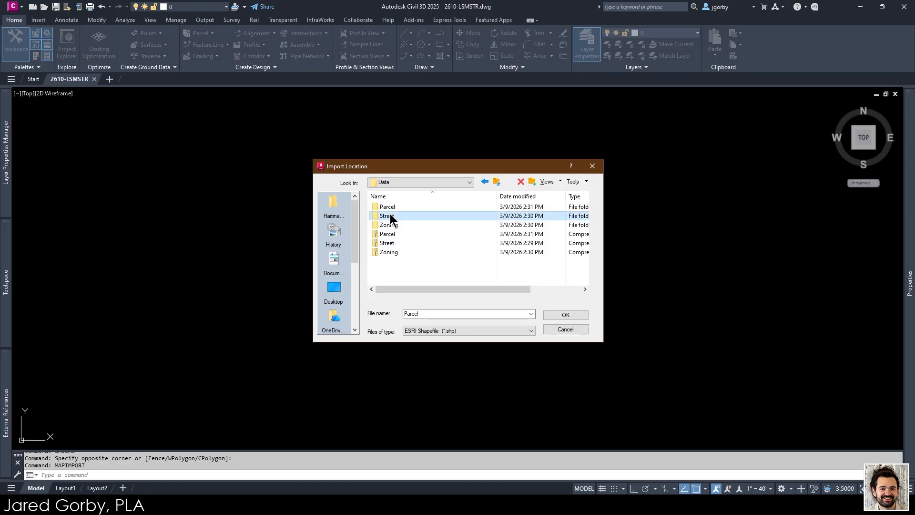
Step: Import the Street shapefile from the extracted Street folder onto the Street layer, with no spatial filter
double_click(390, 216)
left_click(400, 206)
left_click(566, 315)
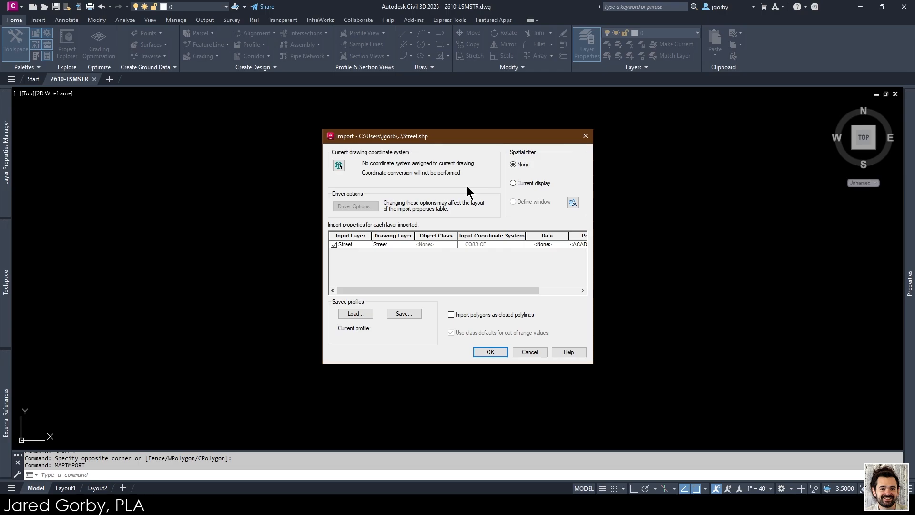
left_click(560, 289)
left_click_drag(559, 288, 453, 282)
left_click(494, 352)
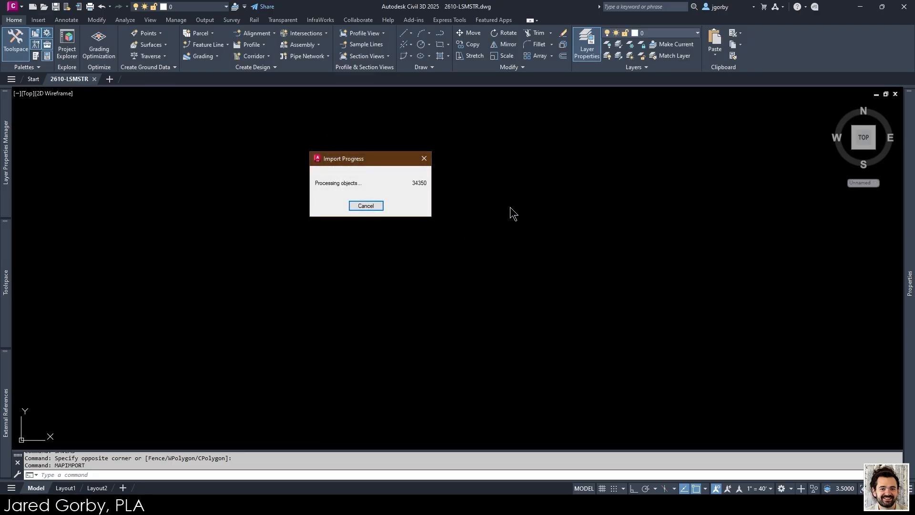
scroll(513, 162, "up", 10)
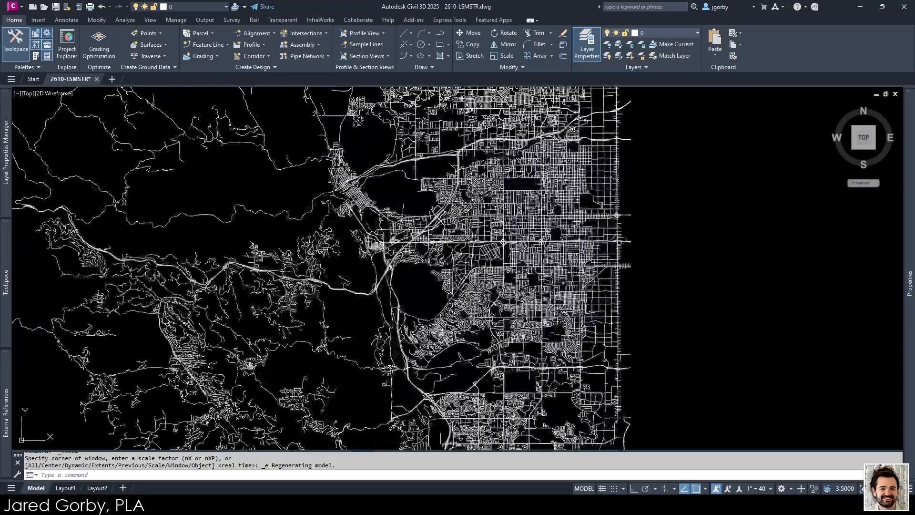
middle_click_drag(492, 307, 496, 176)
middle_click_drag(501, 319, 503, 304)
scroll(504, 303, "up", 5)
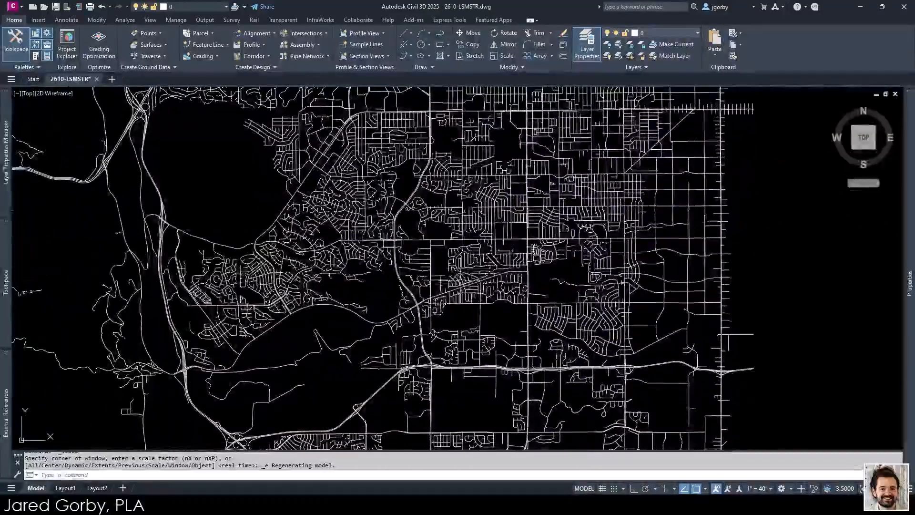
scroll(465, 262, "up", 3)
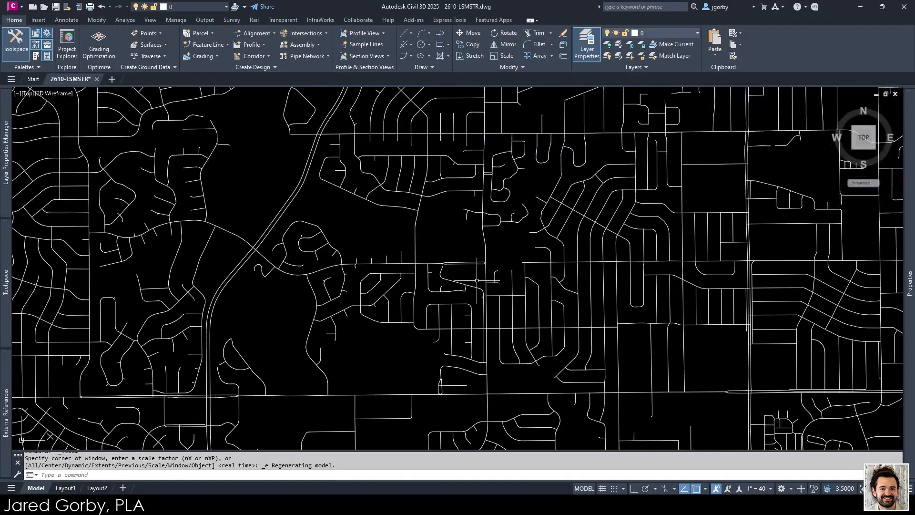
middle_click_drag(464, 262, 463, 241)
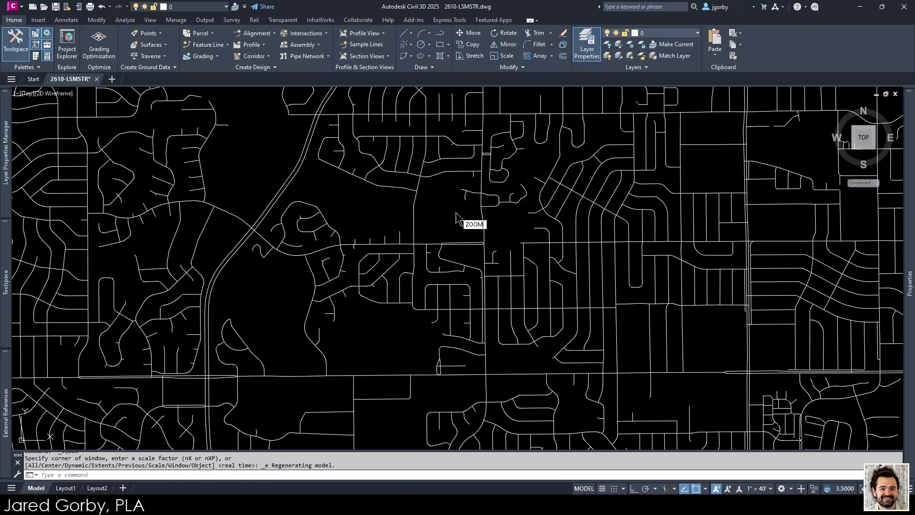
Step: Import the Zoning shapefile from the extracted Zoning folder without converting its polygons to closed polylines
key("Return")
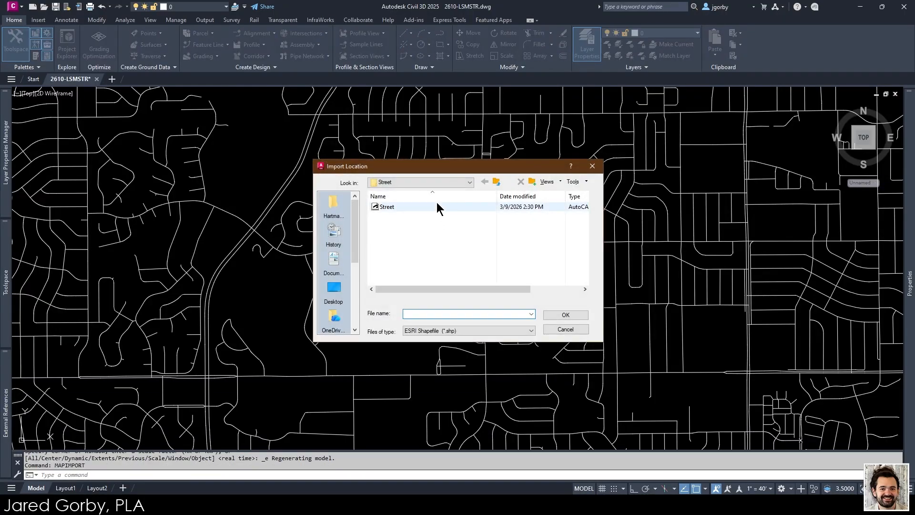
left_click(497, 181)
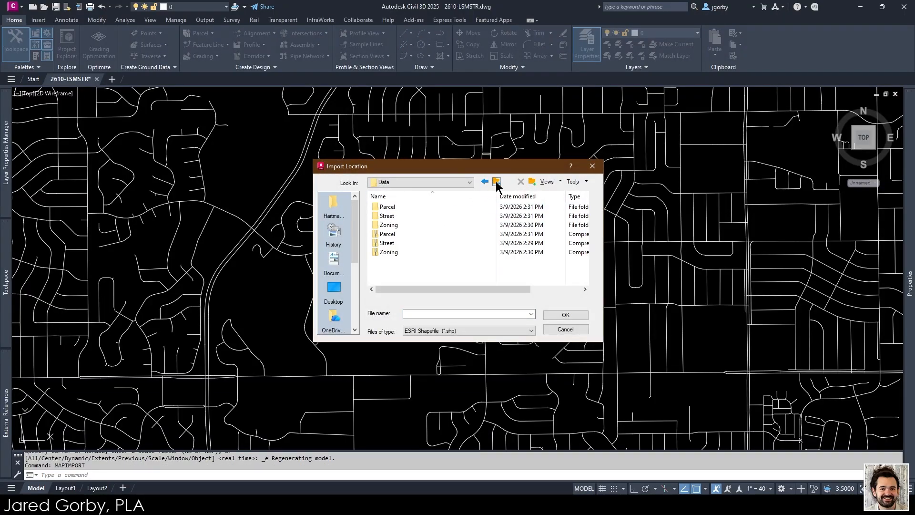
double_click(406, 223)
left_click(407, 207)
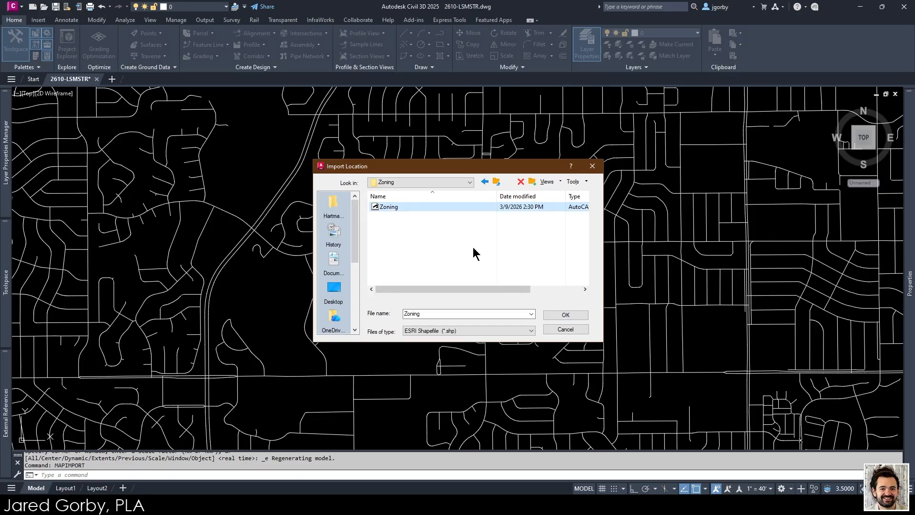
left_click(565, 314)
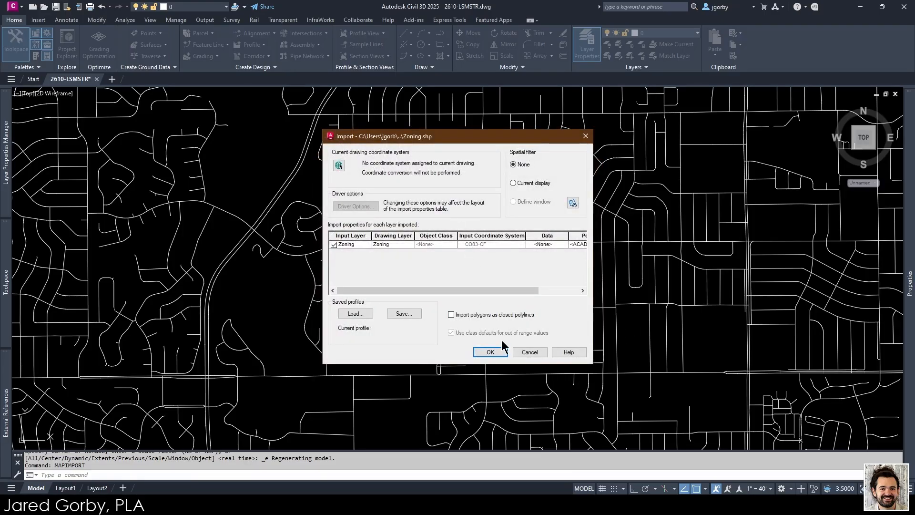
left_click(490, 353)
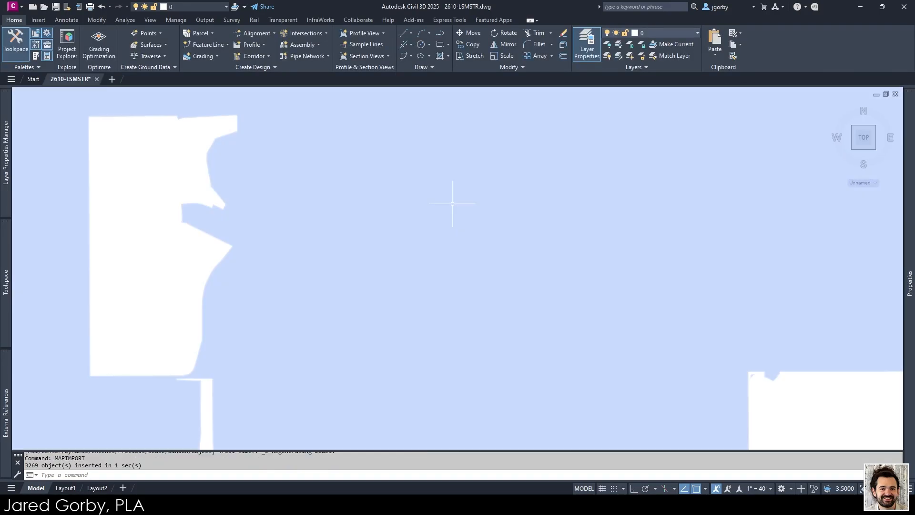
Step: Check the filled zoning polygons over the street network and undo the Zoning import
scroll(445, 216, "down", 8)
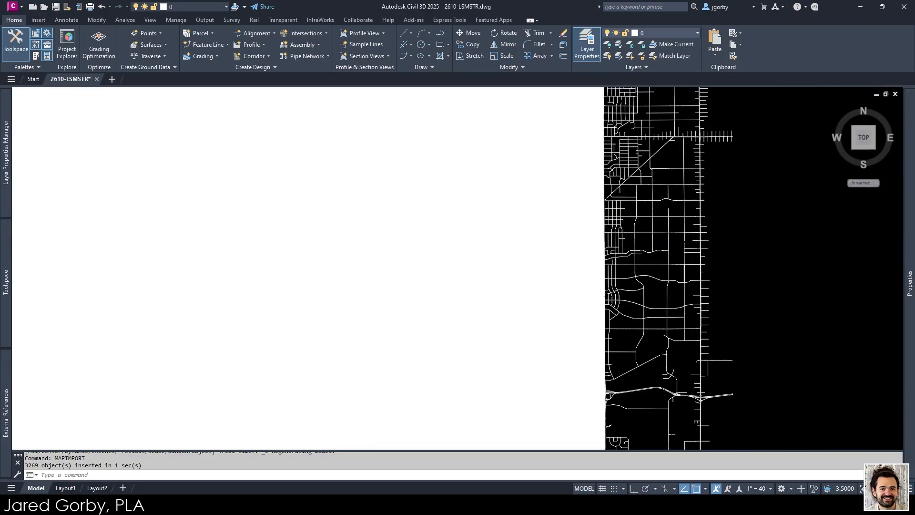
scroll(444, 216, "up", 6)
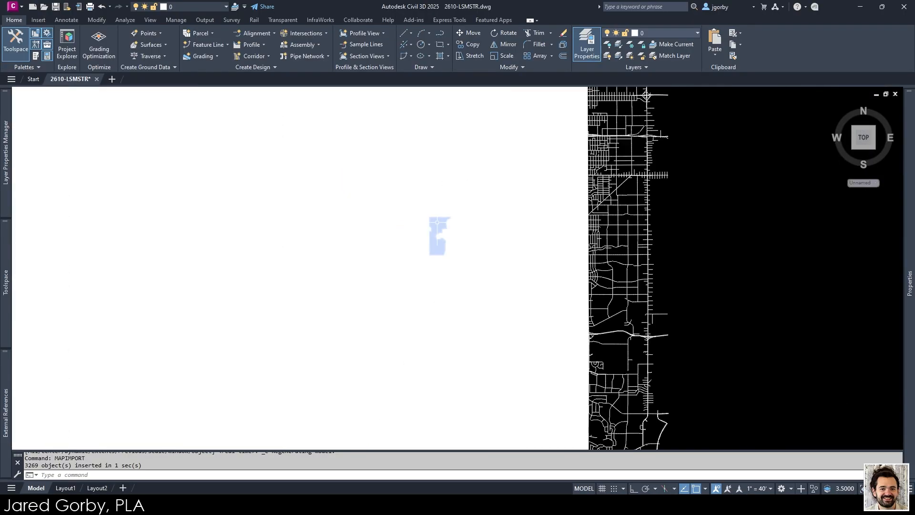
scroll(440, 191, "down", 4)
key("ctrl+z")
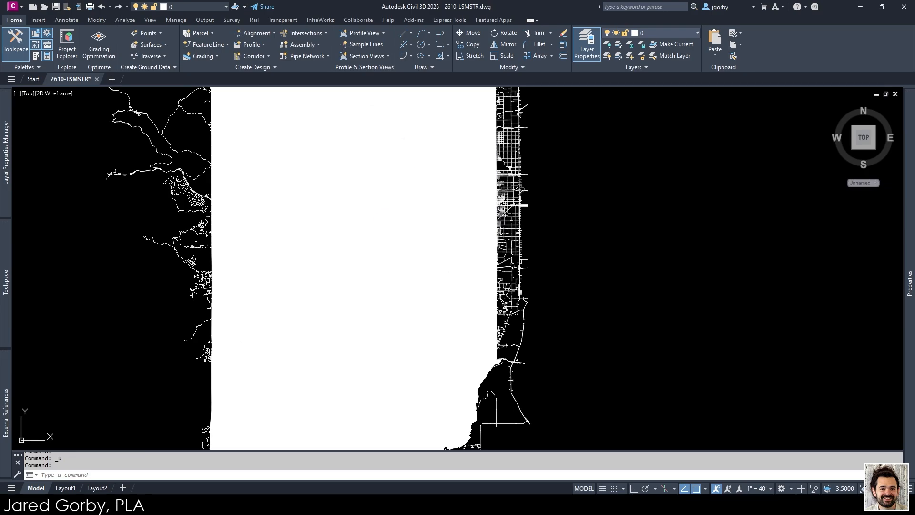
key("ctrl+z")
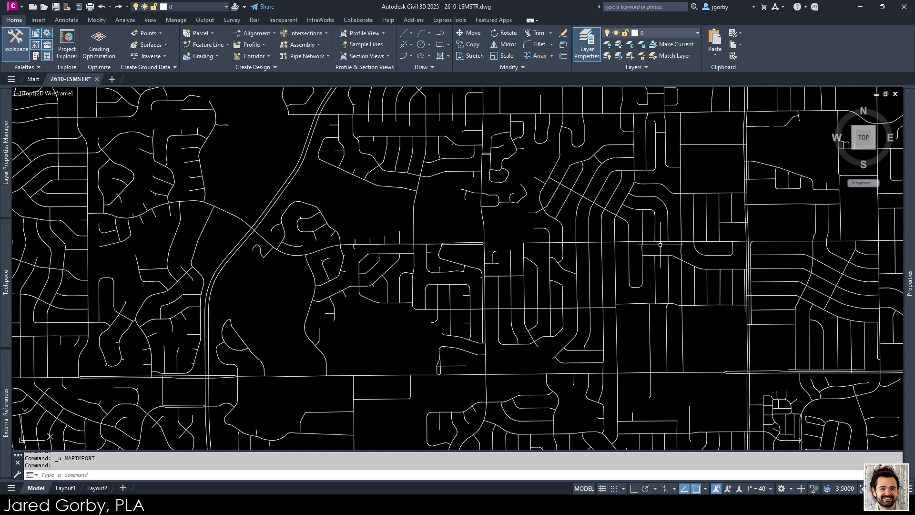
Step: Import the Zoning shapefile onto the Zoning layer with its polygons brought in as closed polylines
type("u")
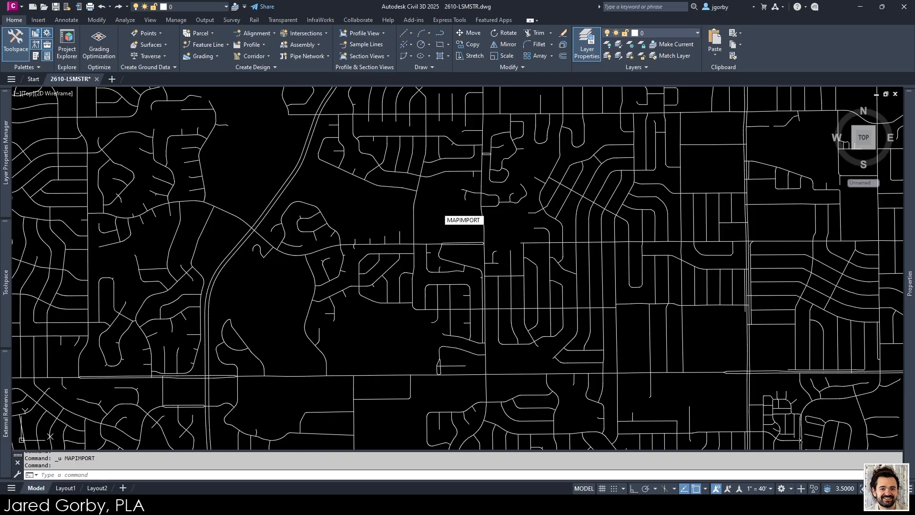
key("Return")
left_click(451, 207)
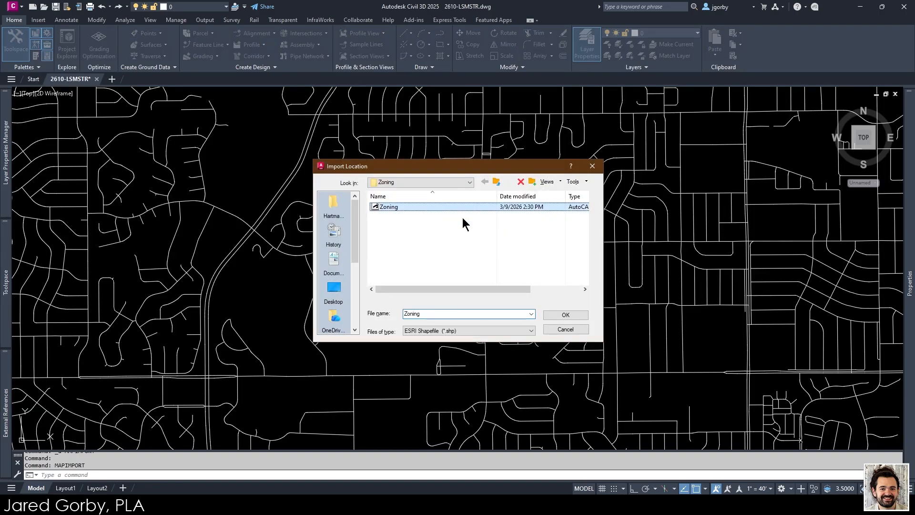
left_click(565, 315)
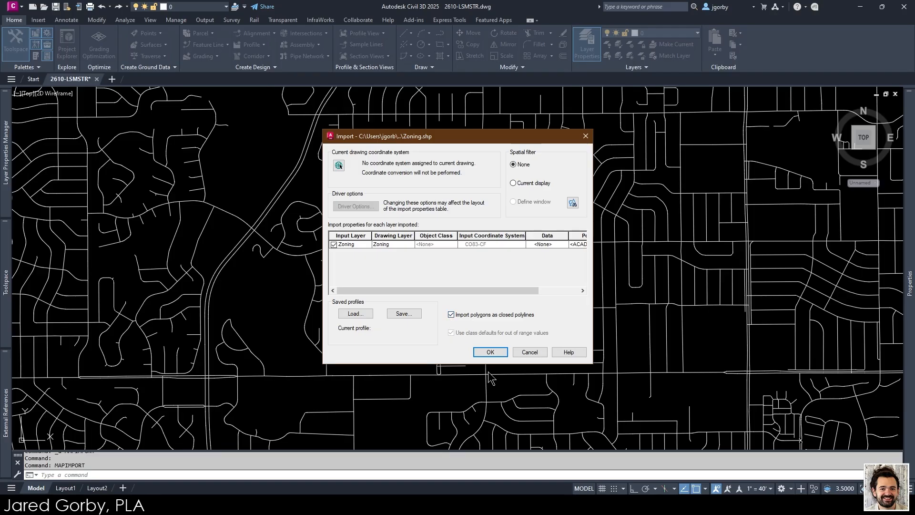
left_click(490, 352)
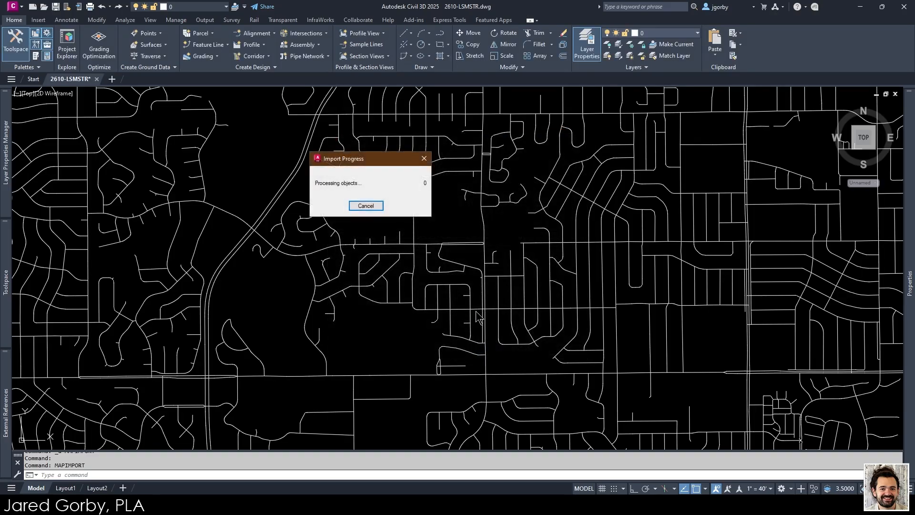
scroll(385, 208, "down", 5)
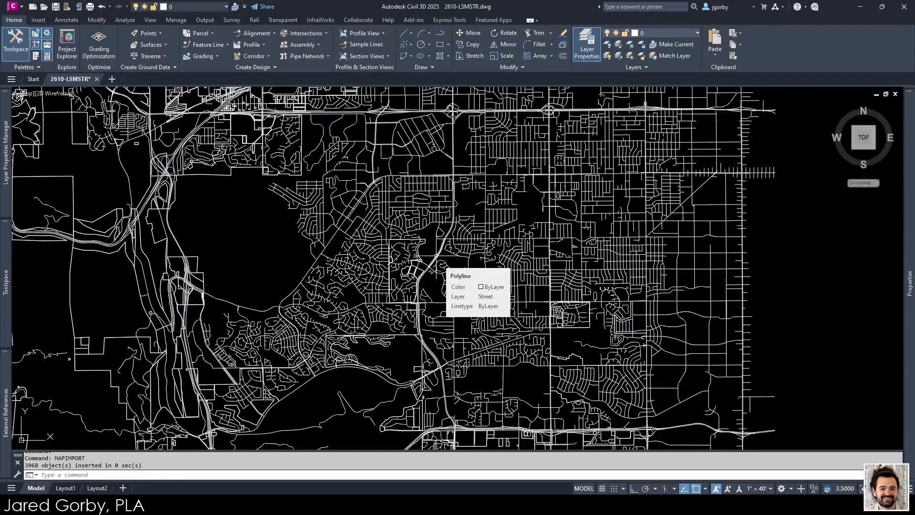
key("ctrl+z")
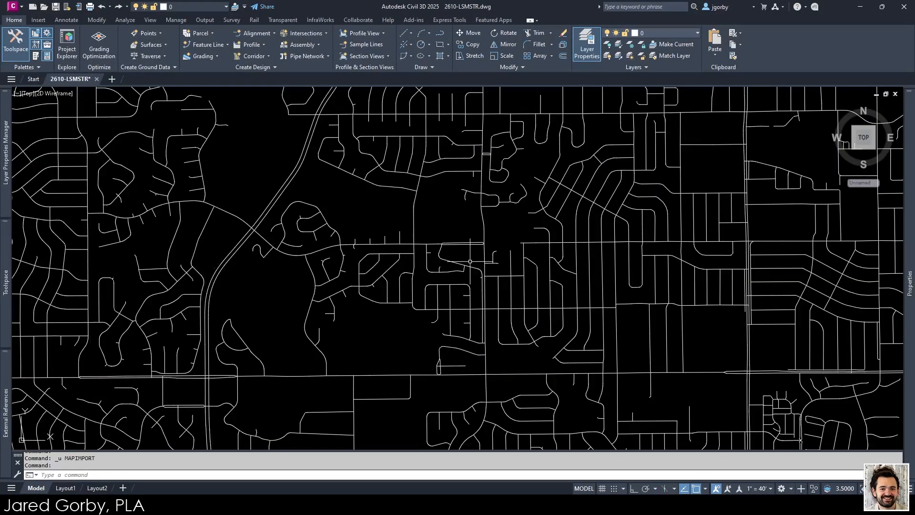
key("ctrl+y")
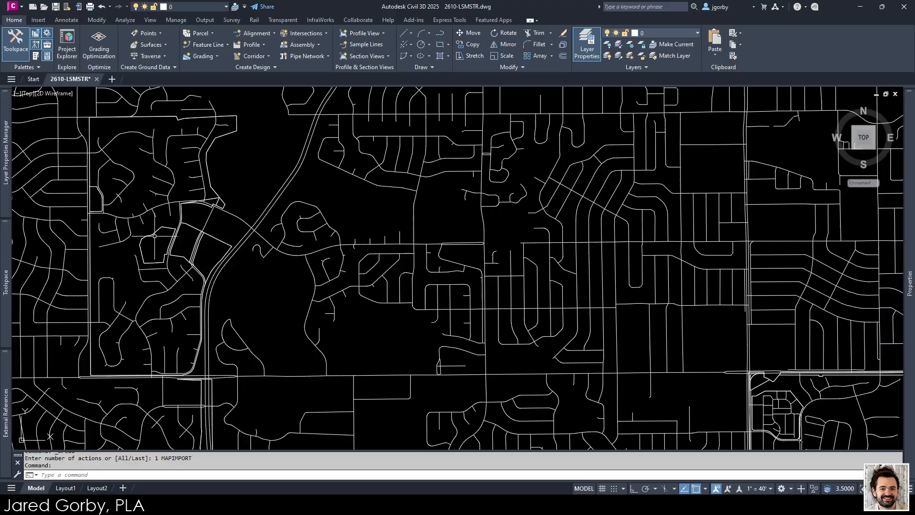
Step: Select a zoning boundary and all objects similar to it to examine the zoning coverage across the county
left_click(169, 246)
right_click(293, 181)
left_click(333, 345)
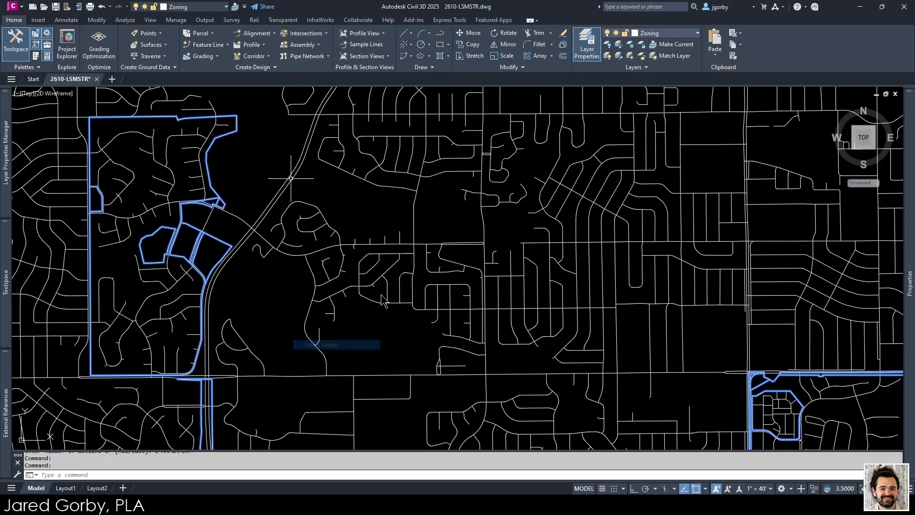
scroll(407, 247, "down", 8)
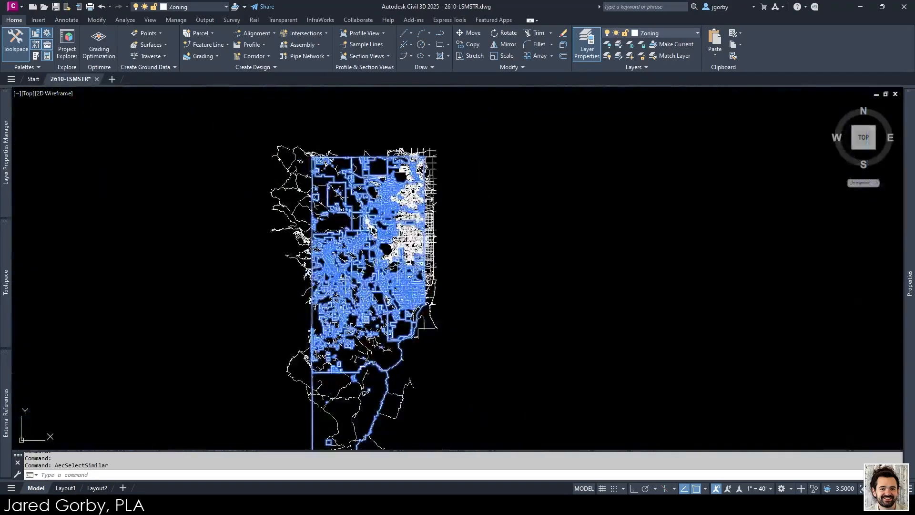
scroll(407, 247, "up", 4)
mouse_move(423, 249)
middle_mouse_down()
mouse_move(414, 269)
mouse_move(442, 254)
middle_mouse_up()
scroll(415, 270, "up", 3)
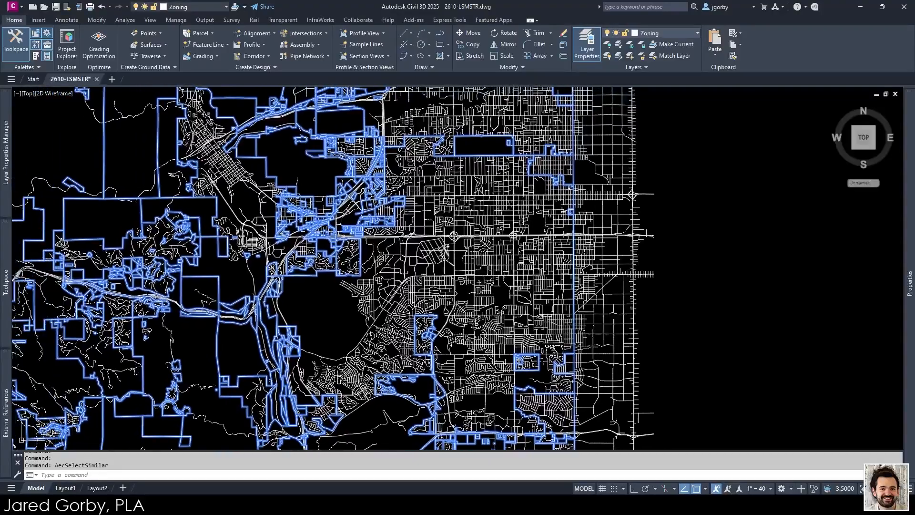
scroll(453, 250, "up", 3)
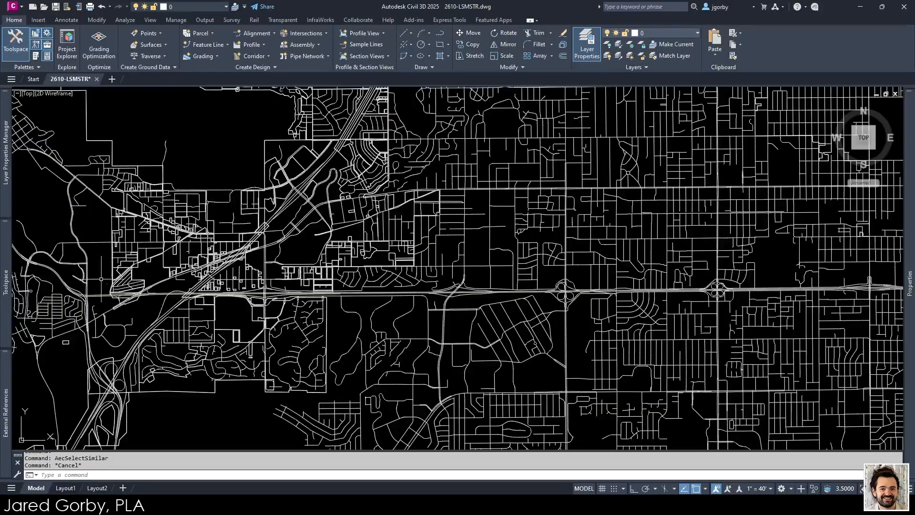
Step: Set the Street layer's color to yellow in the layer properties
mouse_move(5, 281)
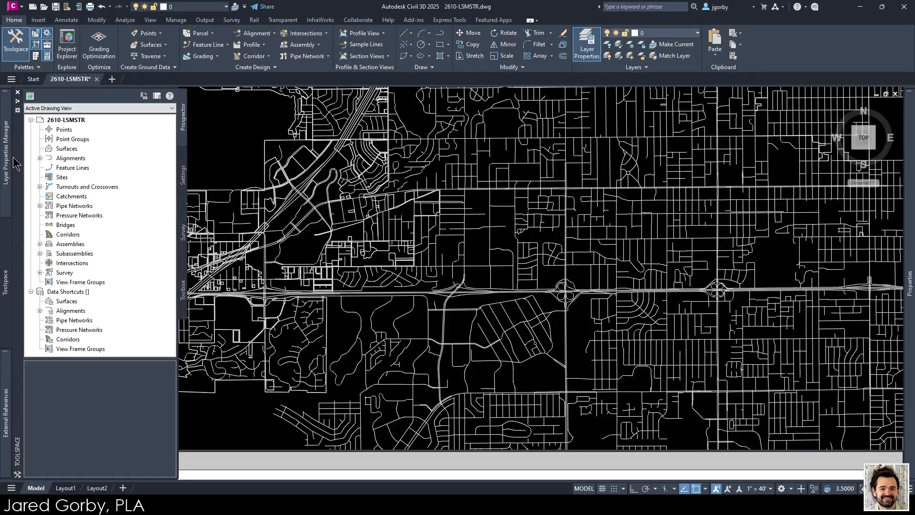
mouse_move(6, 158)
scroll(204, 245, "down", 20)
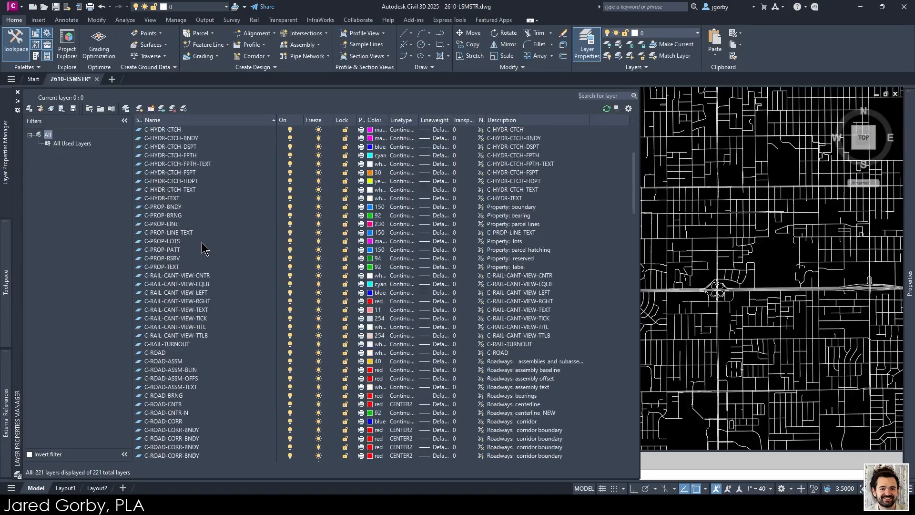
key("s")
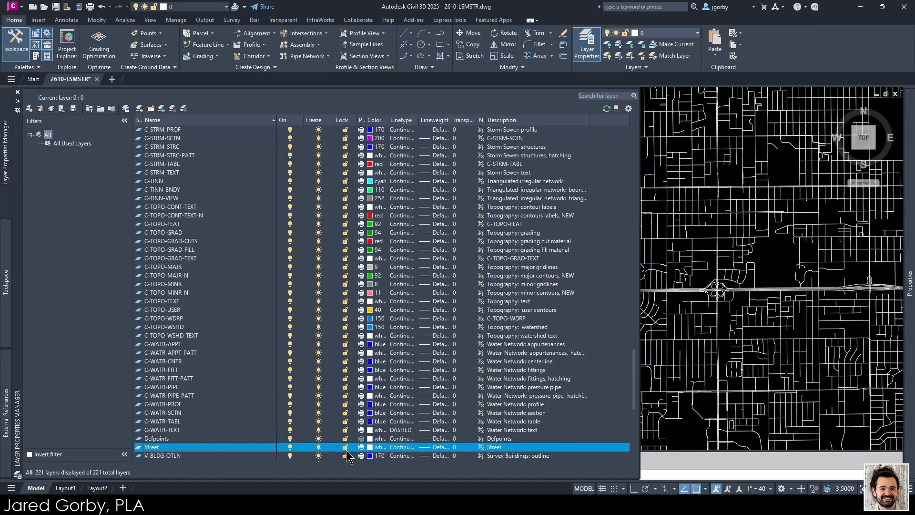
left_click(371, 447)
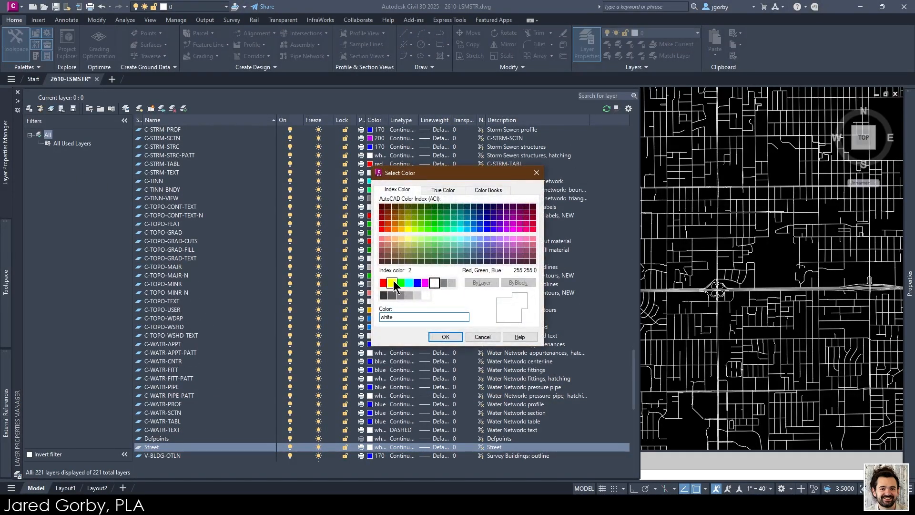
left_click(391, 283)
left_click(446, 337)
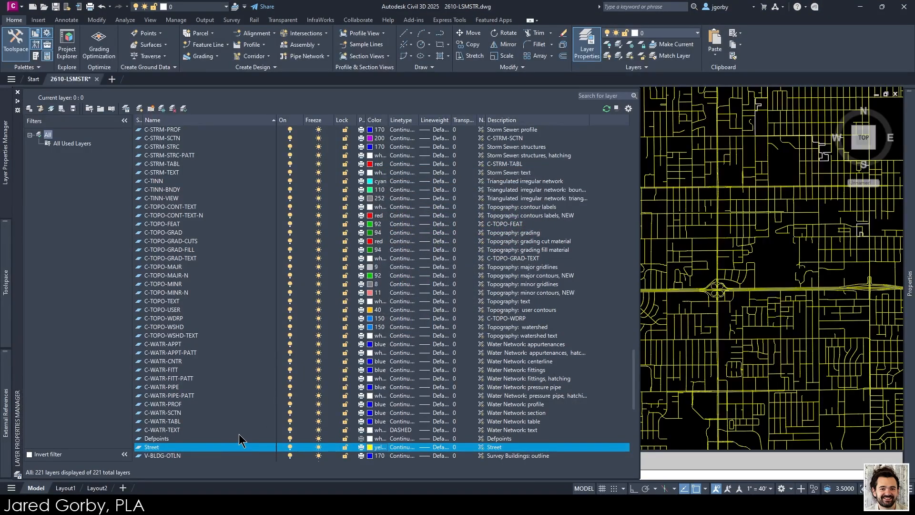
Step: Set the Zoning layer's color to purple, index 200
scroll(239, 394, "down", 11)
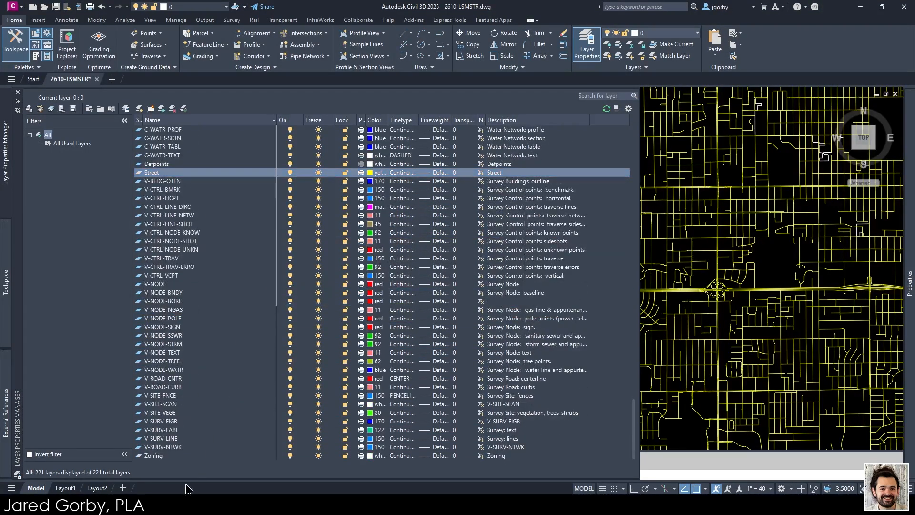
left_click(275, 457)
left_click(368, 456)
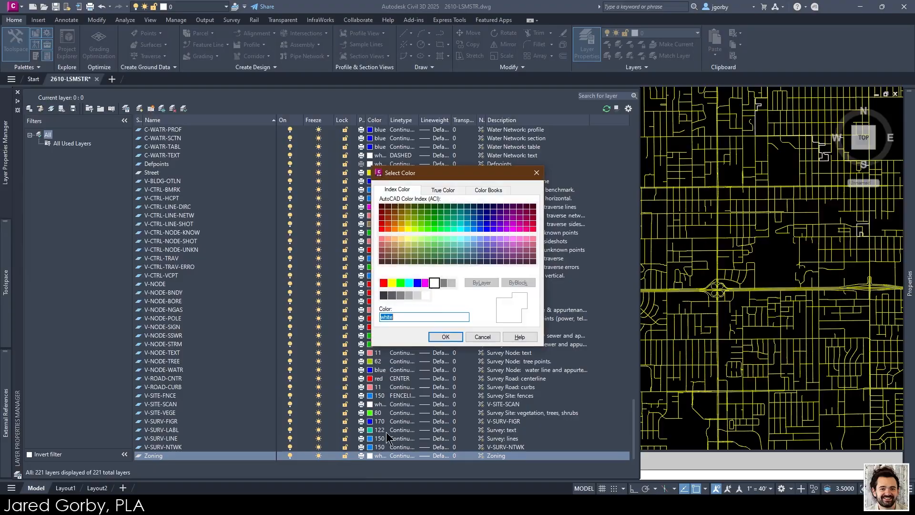
left_click(507, 230)
left_click(446, 337)
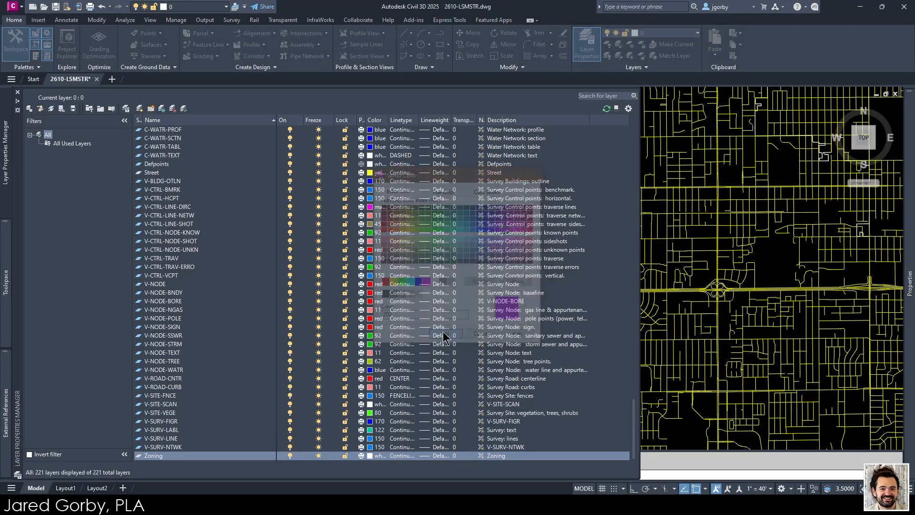
key("Escape")
key("Escape")
Step: Import the Parcel shapefile from the Parcel folder with MAPIMPORT, onto the Parcel layer and with polygons as closed polylines
scroll(304, 267, "down", 1)
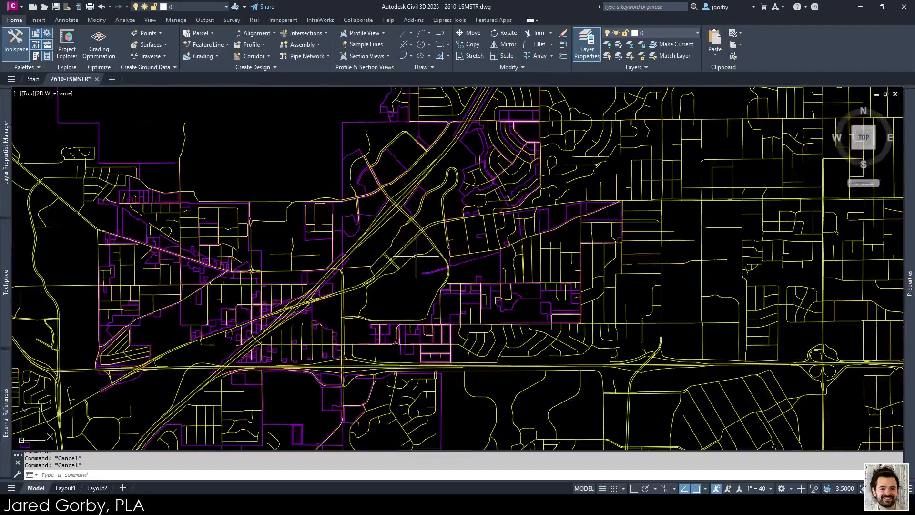
scroll(421, 312, "up", 2)
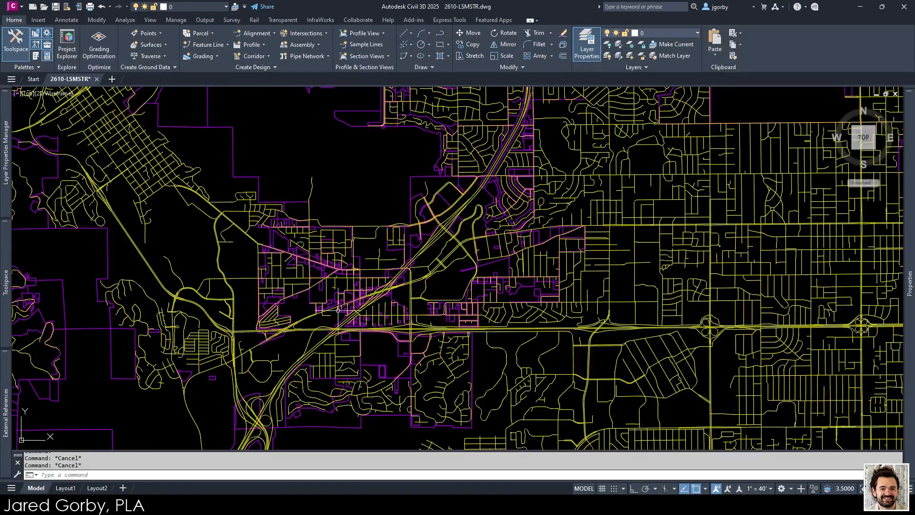
type("MAPIMPORT")
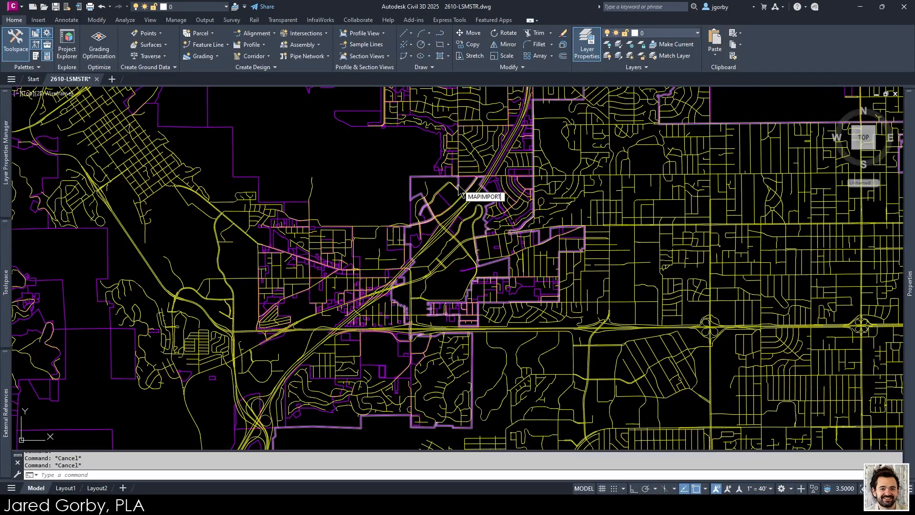
key("Return")
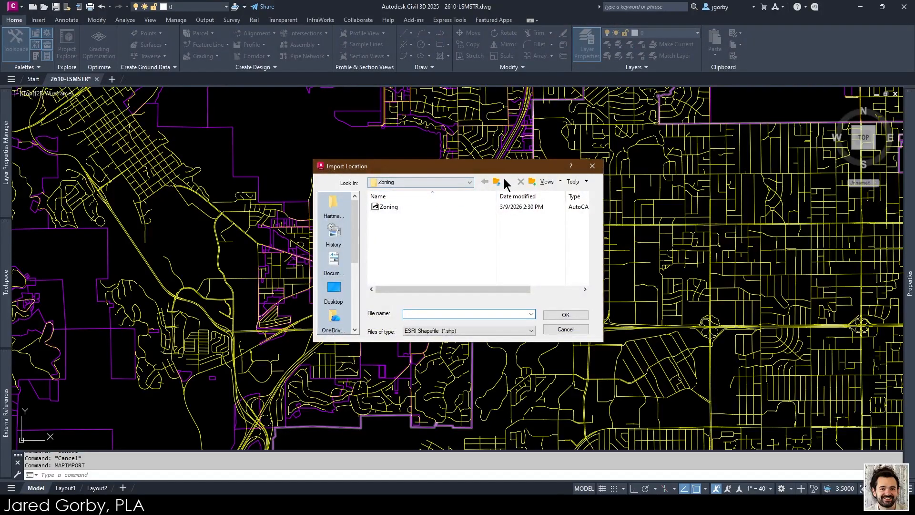
double_click(412, 206)
left_click(415, 208)
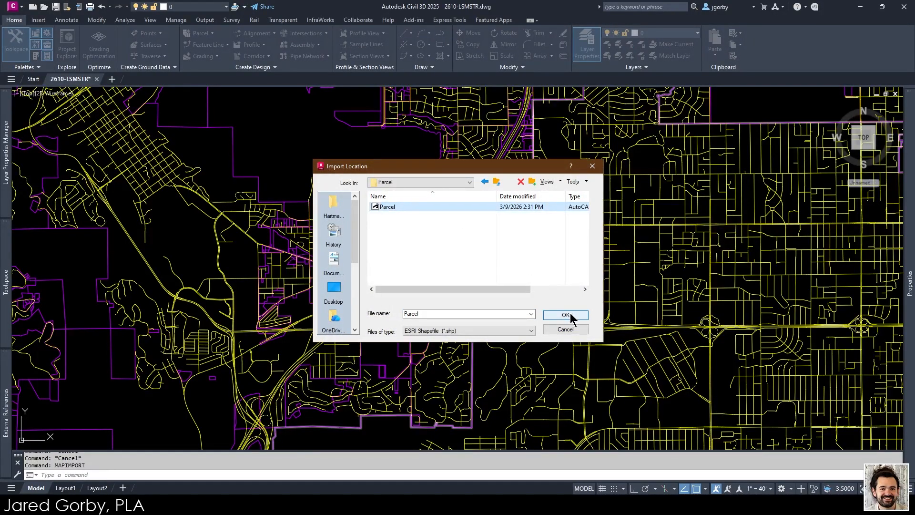
left_click(566, 315)
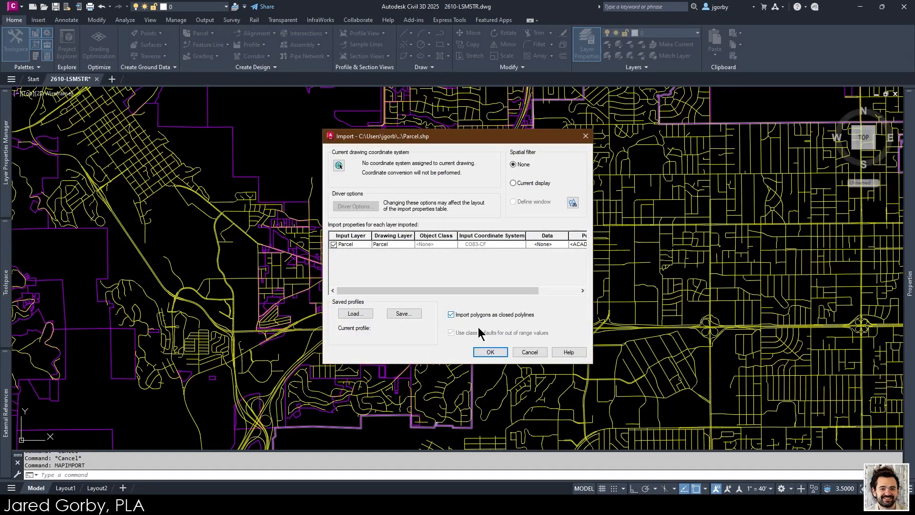
left_click(491, 352)
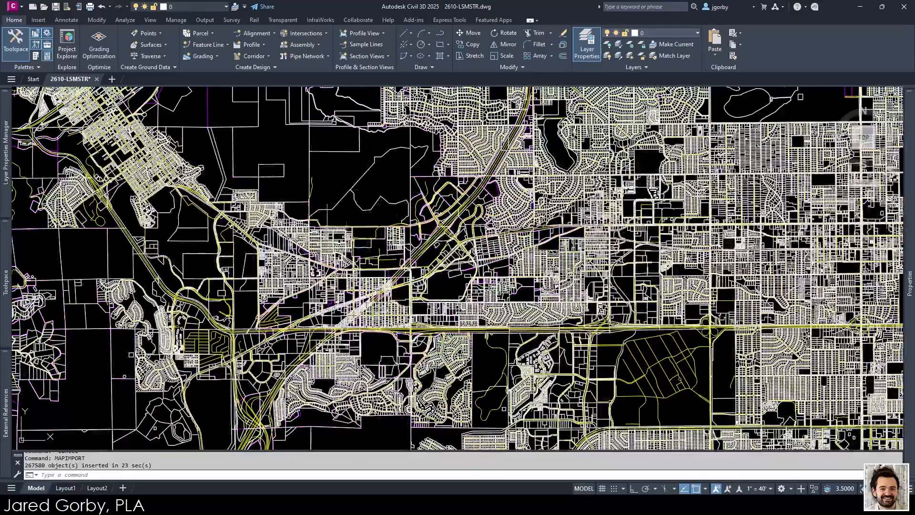
Step: Set the Parcel layer's color to green in the layer properties
mouse_move(7, 193)
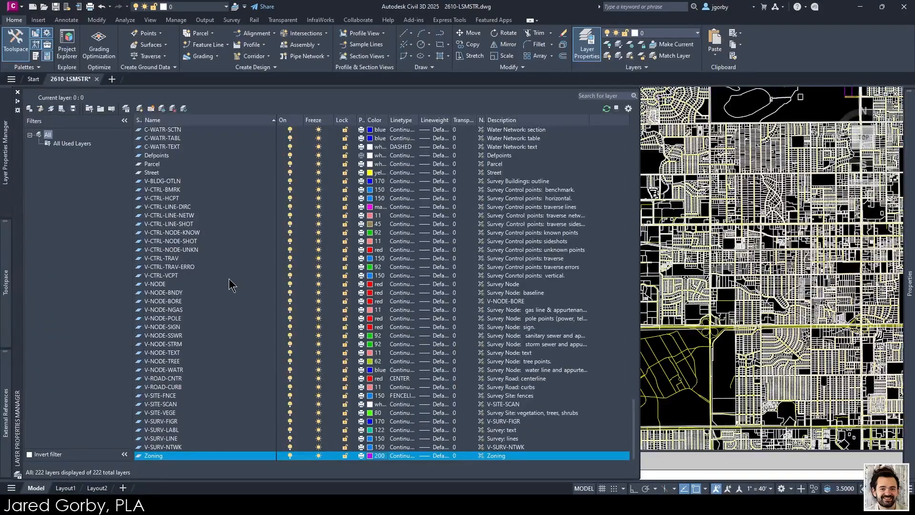
left_click(180, 164)
left_click(375, 166)
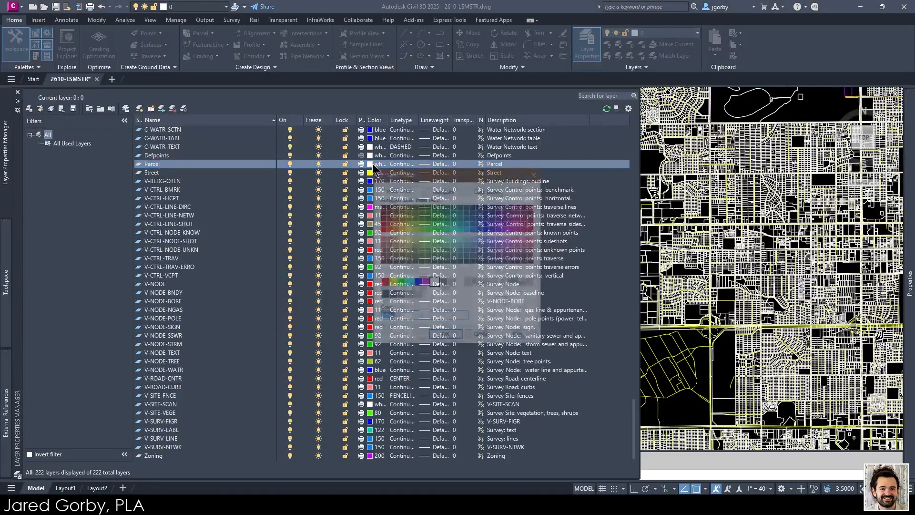
left_click(400, 283)
left_click(445, 337)
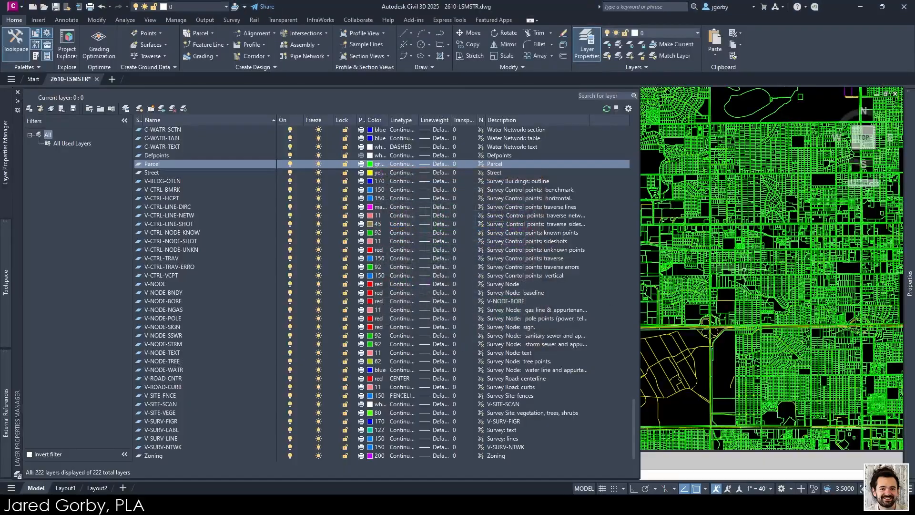
Step: Select a zoning boundary and all similar objects, and bring them to the front of the display order
scroll(390, 340, "up", 3)
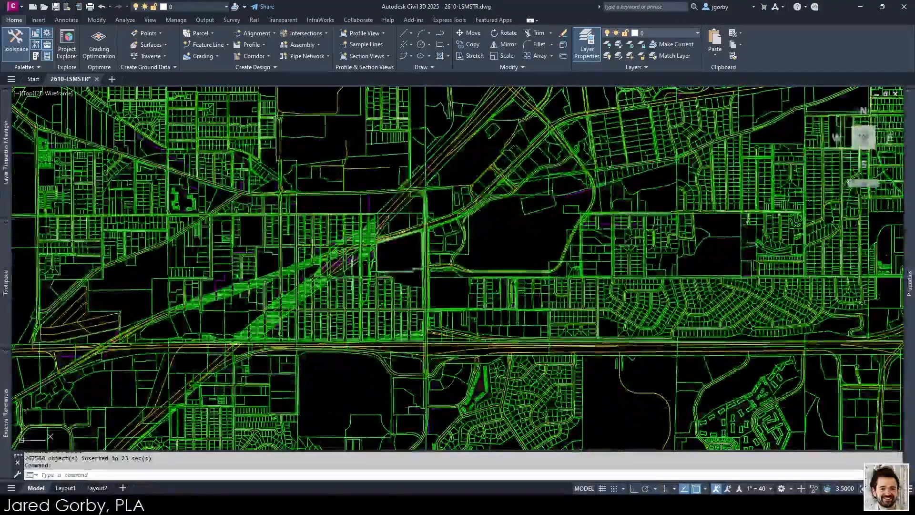
left_click(353, 247)
key("Escape")
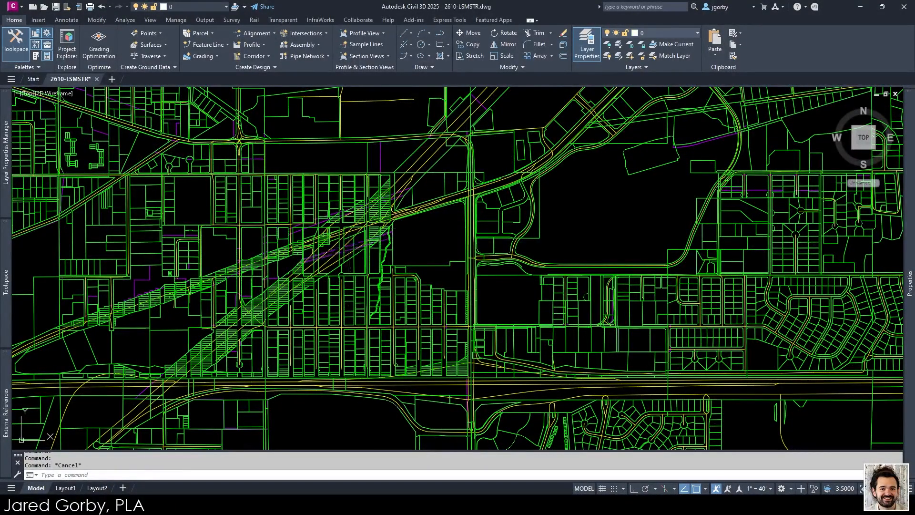
left_click(379, 239)
right_click(387, 215)
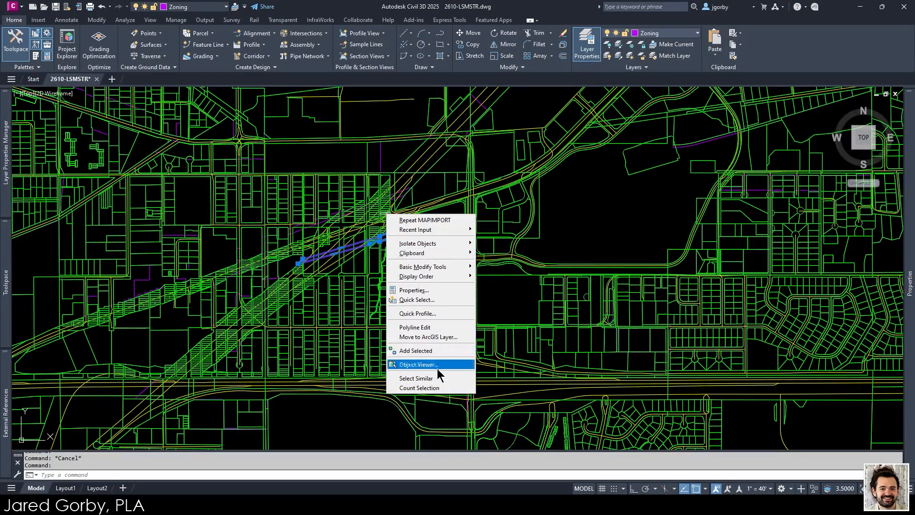
left_click(416, 378)
scroll(478, 261, "down", 2)
right_click(478, 262)
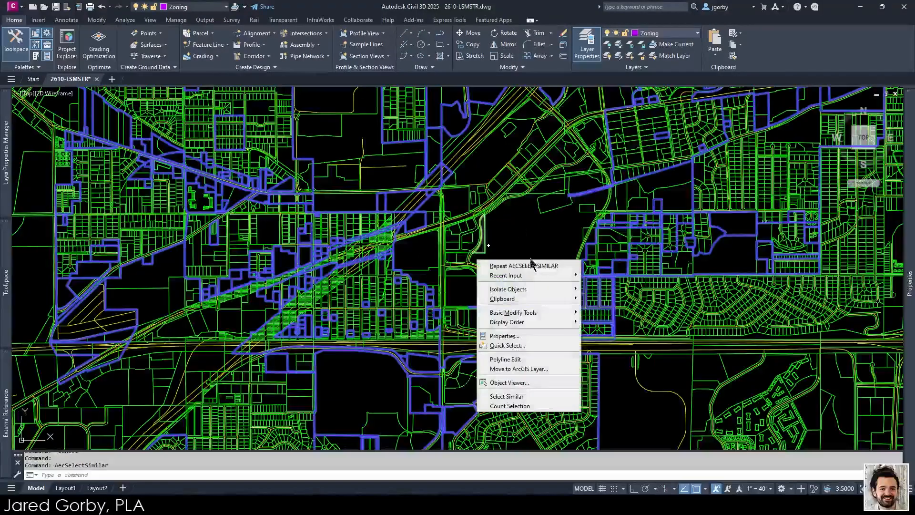
mouse_move(572, 322)
left_click(608, 331)
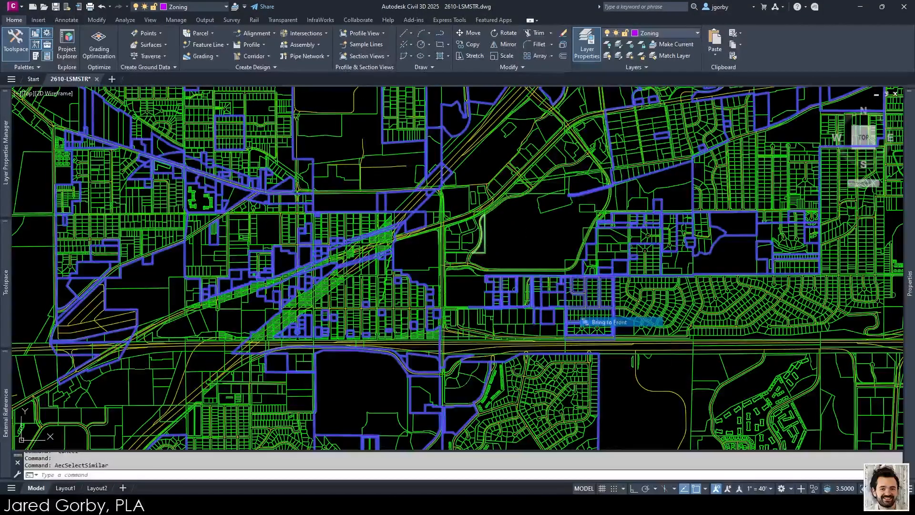
Step: Examine the combined parcel, zoning and street linework across the county and around the project area
scroll(506, 225, "up", 3)
scroll(352, 208, "down", 6)
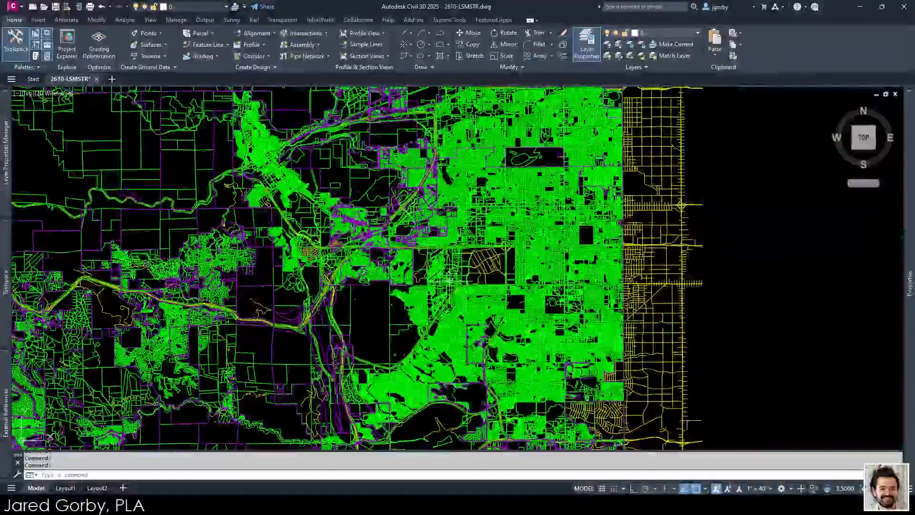
middle_click_drag(449, 281, 426, 242)
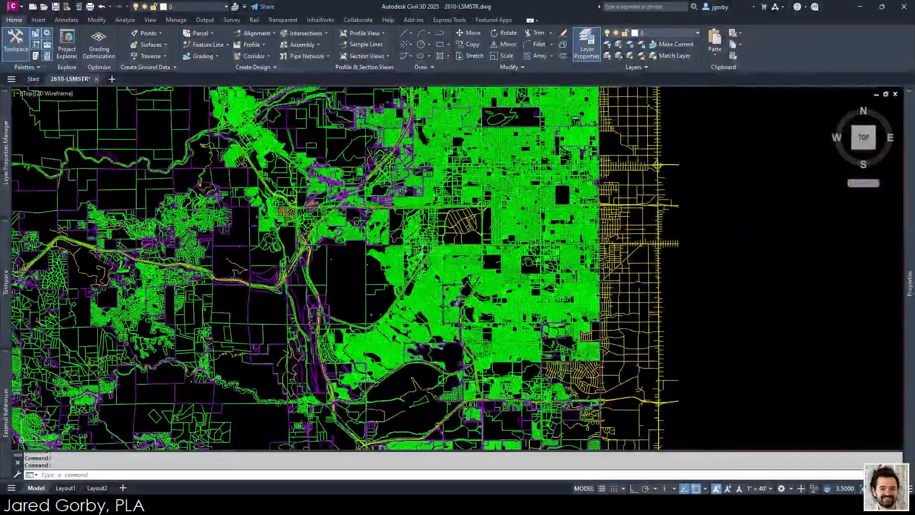
scroll(426, 242, "down", 2)
scroll(472, 224, "up", 2)
mouse_move(480, 185)
middle_mouse_down()
mouse_move(467, 216)
mouse_move(460, 189)
middle_mouse_up()
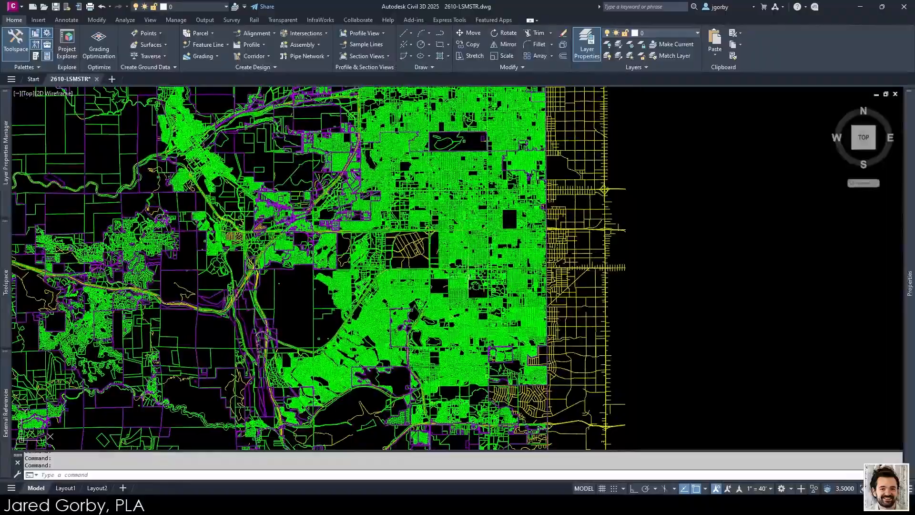
scroll(434, 305, "up", 5)
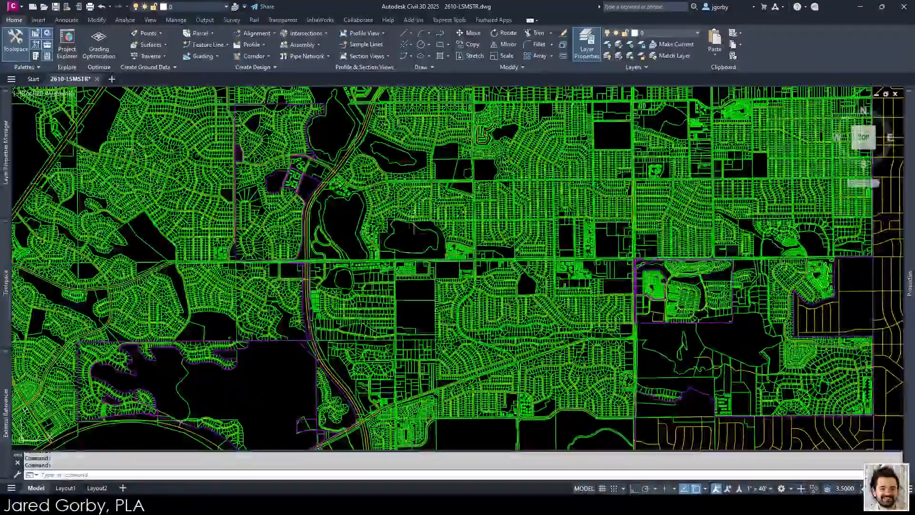
scroll(445, 193, "up", 4)
scroll(432, 221, "down", 8)
scroll(433, 220, "down", 2)
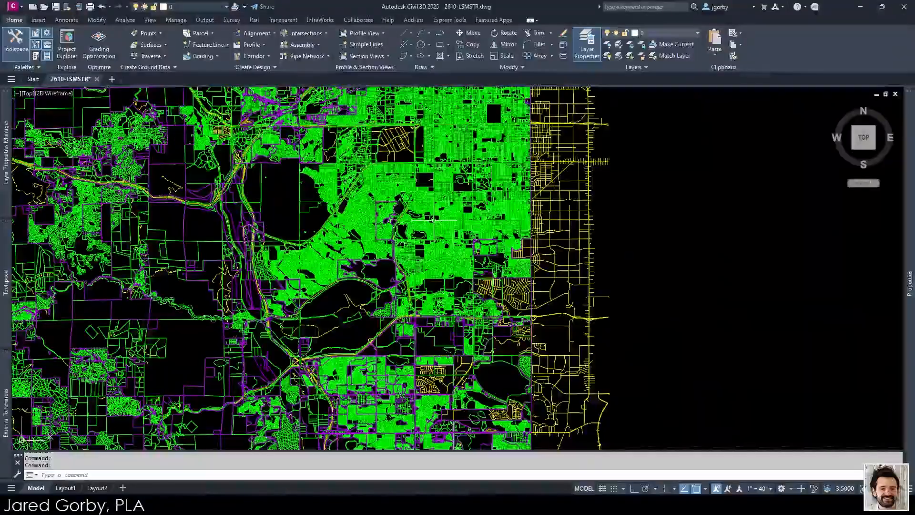
mouse_move(432, 219)
middle_mouse_down()
mouse_move(420, 261)
mouse_move(433, 254)
middle_mouse_up()
scroll(428, 222, "down", 6)
scroll(432, 253, "down", 3)
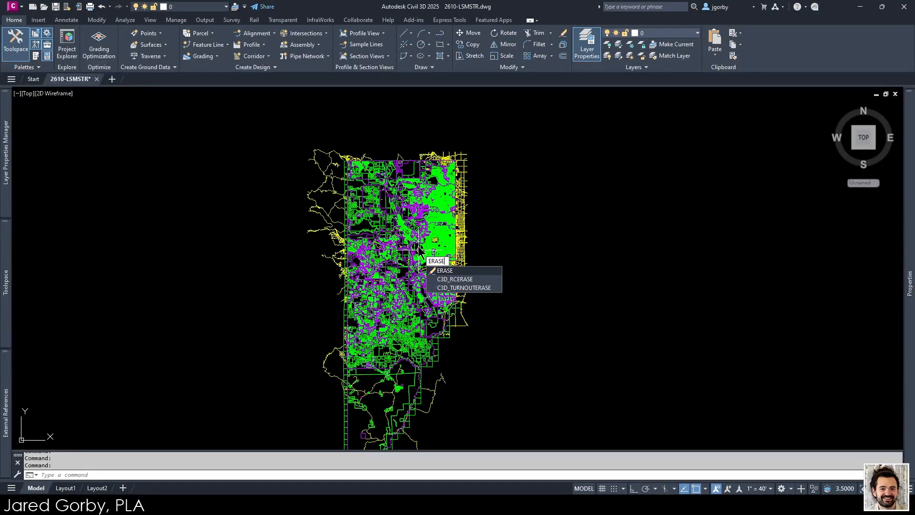
scroll(452, 253, "up", 4)
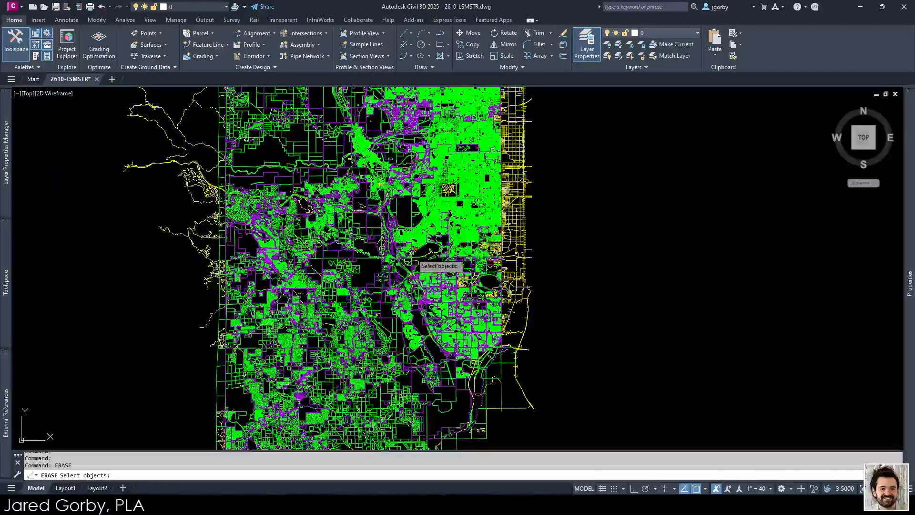
scroll(478, 227, "up", 6)
key("Escape")
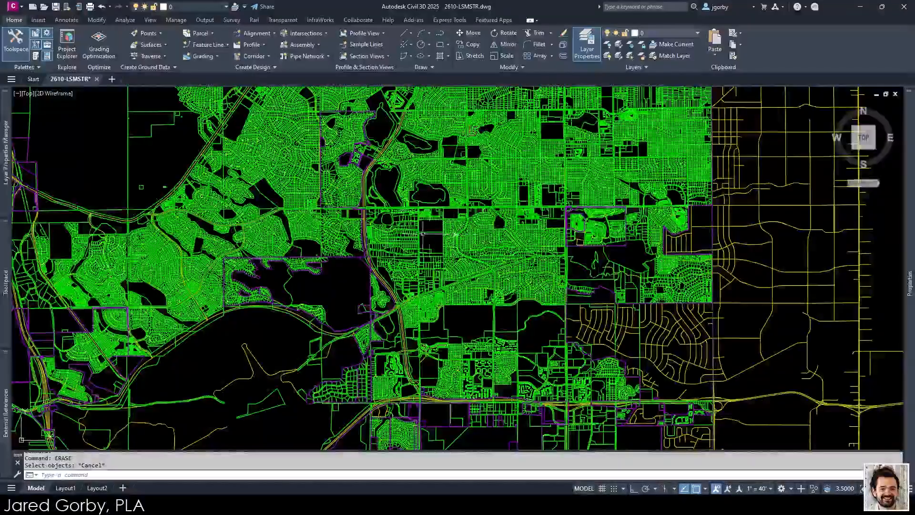
Step: Draw a large circle around the project area in the dense eastern parcel grid to mark the linework to keep
scroll(422, 282, "up", 5)
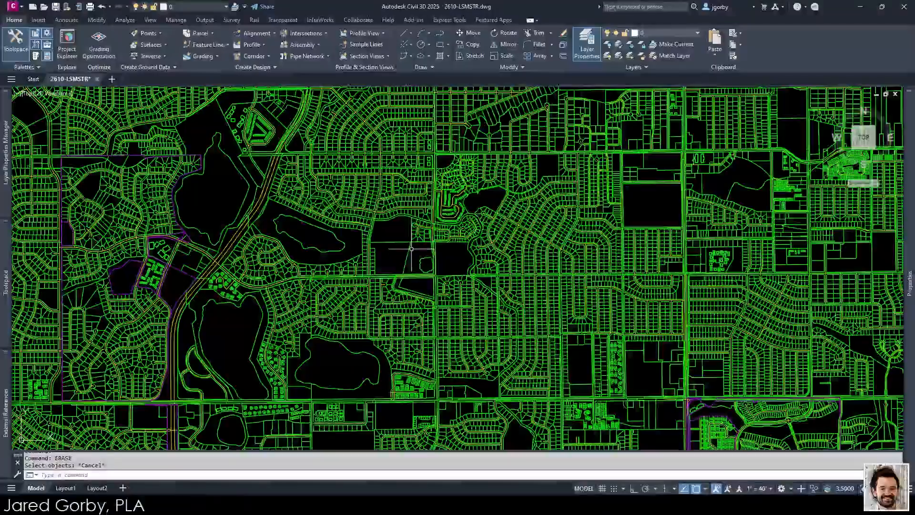
type("c")
key("Return")
left_click(420, 274)
scroll(423, 262, "down", 5)
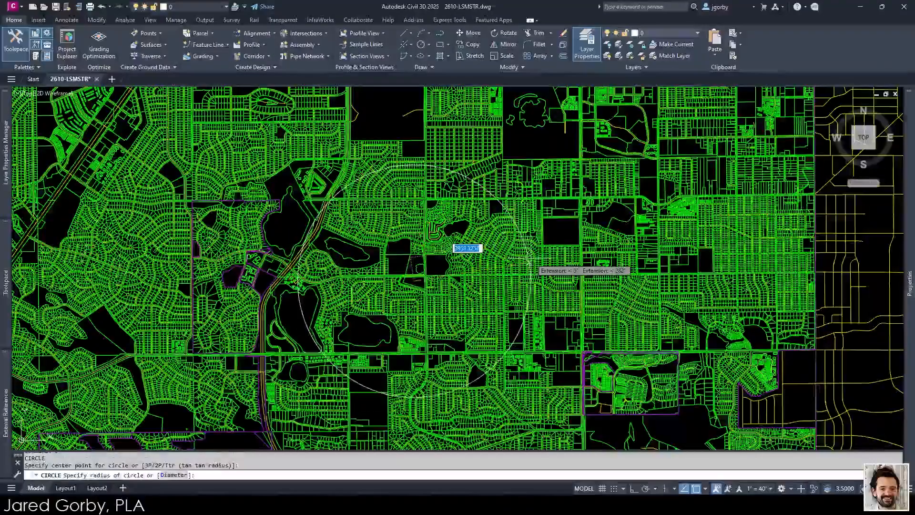
left_click(528, 260)
Step: Erase the county linework on all sides of the circled project area using several crossing selections
scroll(399, 249, "down", 5)
mouse_move(379, 244)
middle_mouse_down()
mouse_move(410, 275)
mouse_move(465, 268)
middle_mouse_up()
type("erase")
key("Return")
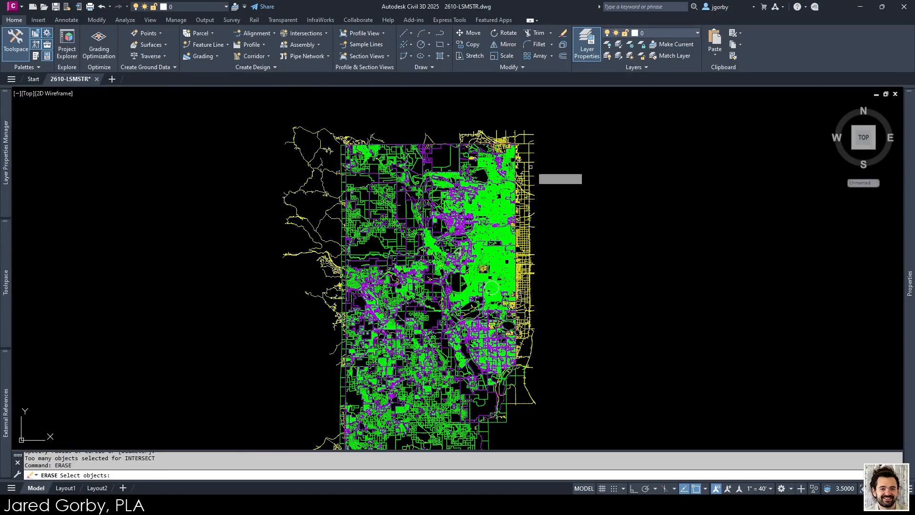
left_click(579, 89)
left_click(158, 277)
scroll(471, 170, "down", 2)
left_click(470, 127)
left_click(467, 143)
double_click(467, 143)
left_click(474, 128)
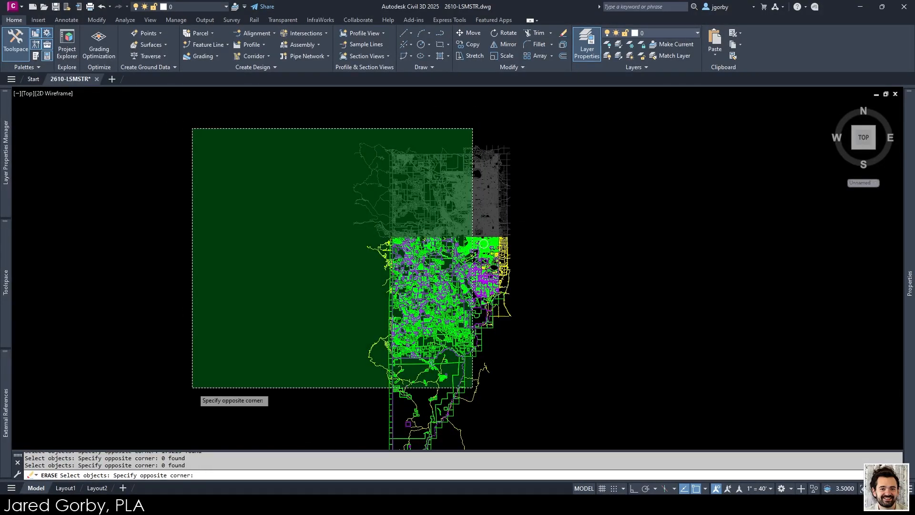
left_click(192, 388)
left_click(557, 253)
left_click(334, 377)
left_click(555, 197)
left_click(491, 305)
scroll(456, 139, "down", 2)
left_click(357, 147)
key("Return")
Step: Erase the leftover linework west of the kept area and the guide circle, and save the drawing
scroll(473, 205, "up", 10)
type("er")
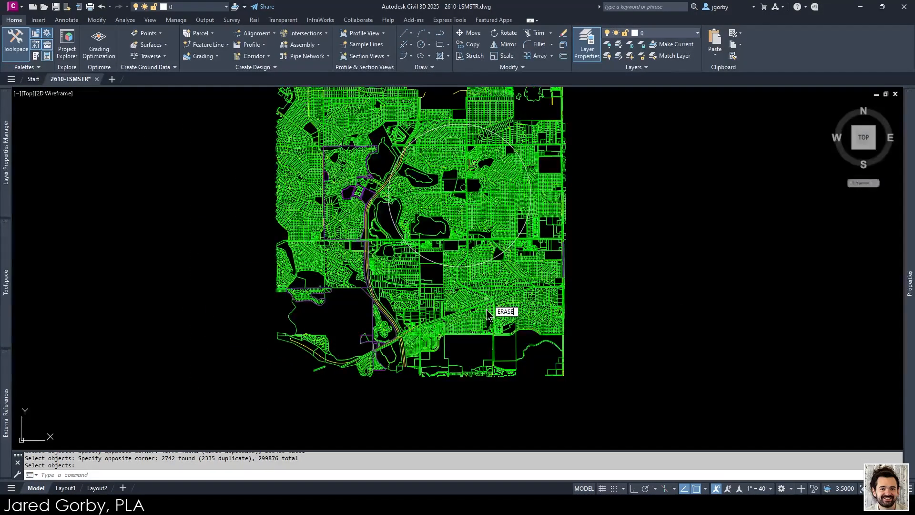
key("Return")
left_click(351, 100)
left_click(184, 358)
key("Return")
scroll(459, 279, "up", 5)
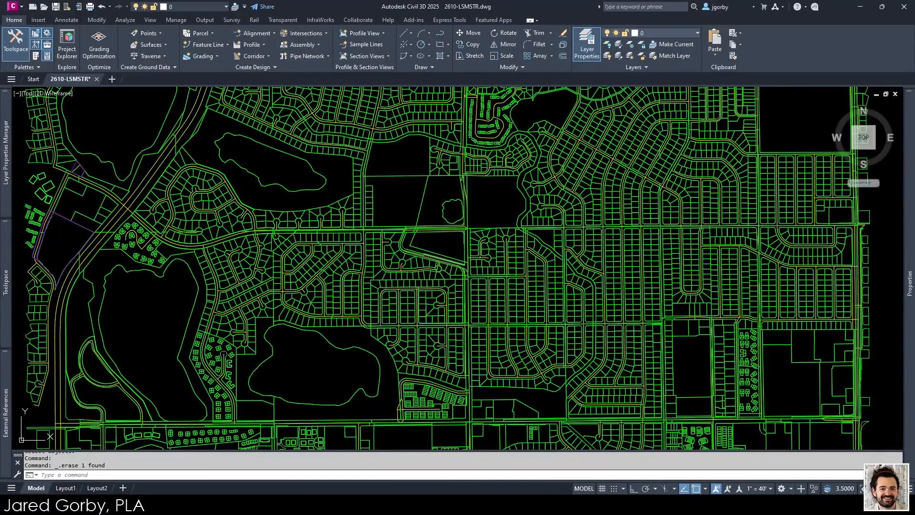
scroll(457, 249, "up", 5)
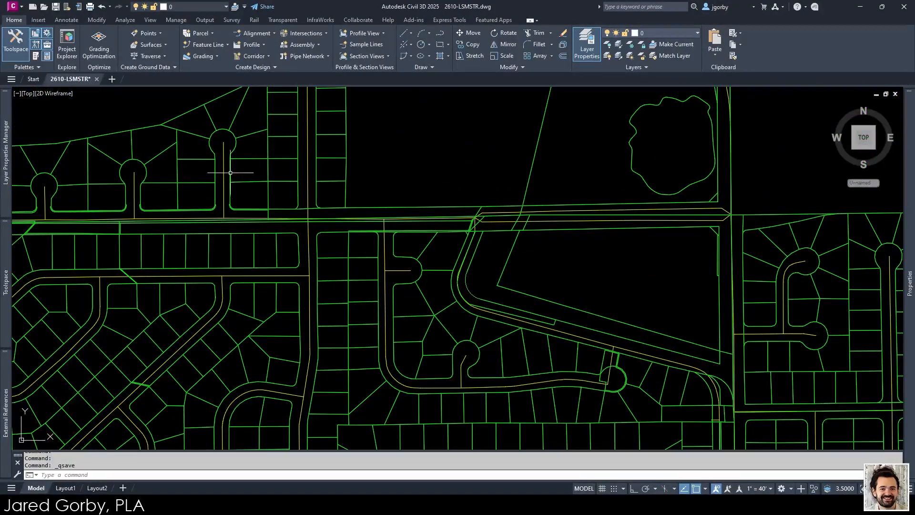
Step: Select a remaining zoning boundary and all similar objects to check where zoning linework remains, and clear the selection
scroll(230, 173, "down", 3)
middle_click_drag(501, 191, 400, 231)
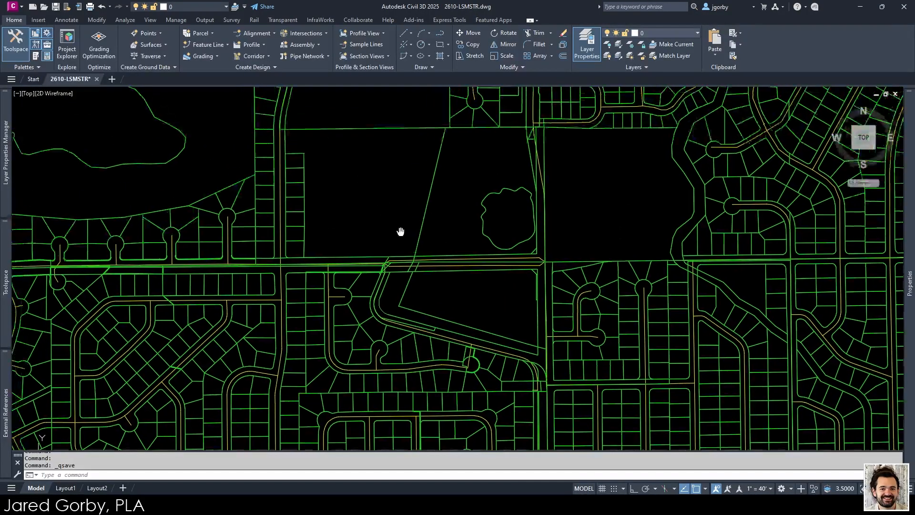
scroll(400, 232, "down", 6)
left_click(385, 265)
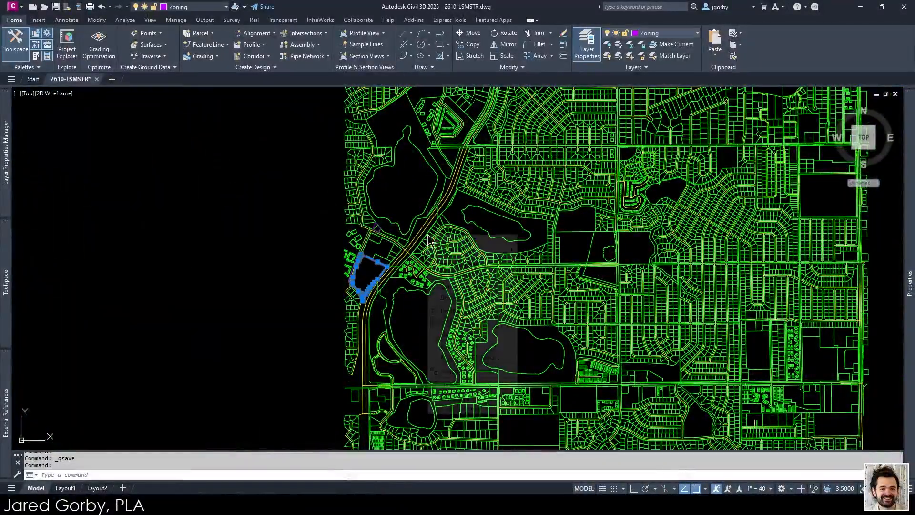
left_click(508, 396)
scroll(389, 216, "down", 4)
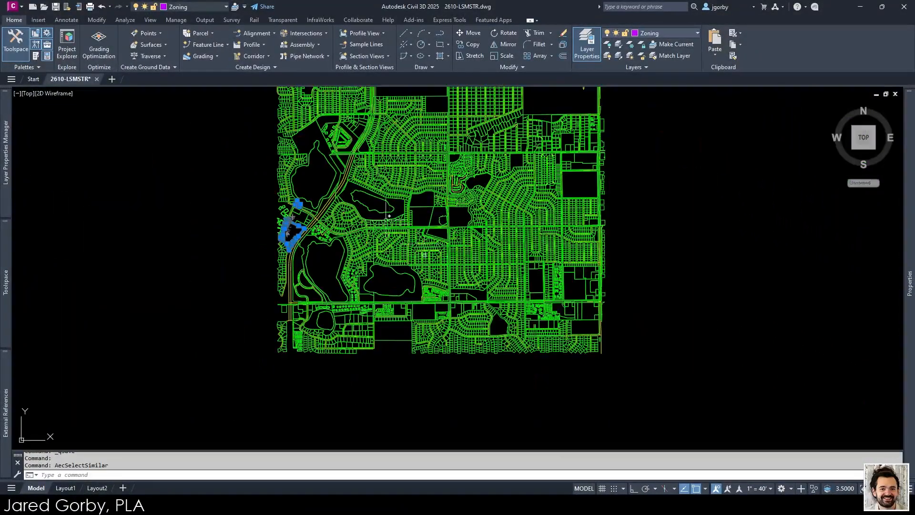
scroll(362, 224, "up", 5)
key("Escape")
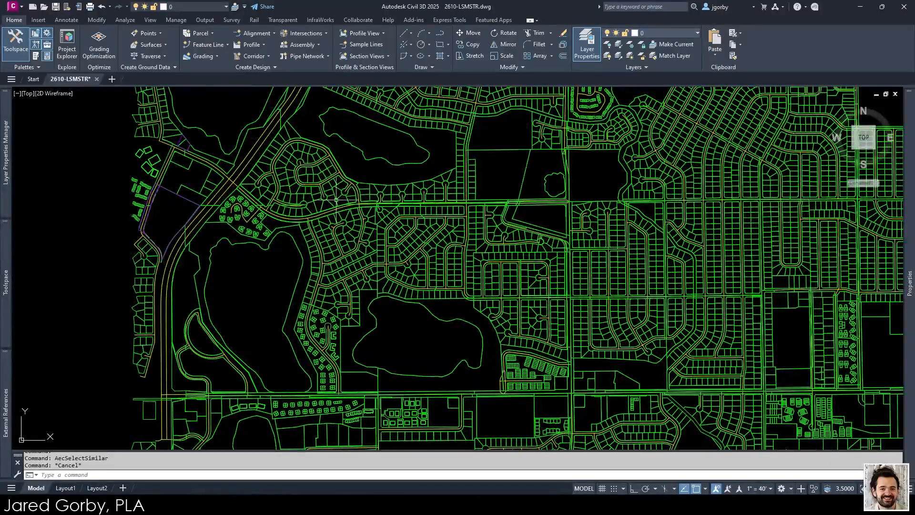
Step: Examine the remaining street and parcel linework around the triangular parcel at the project site
middle_click_drag(243, 188, 193, 213)
scroll(447, 273, "up", 2)
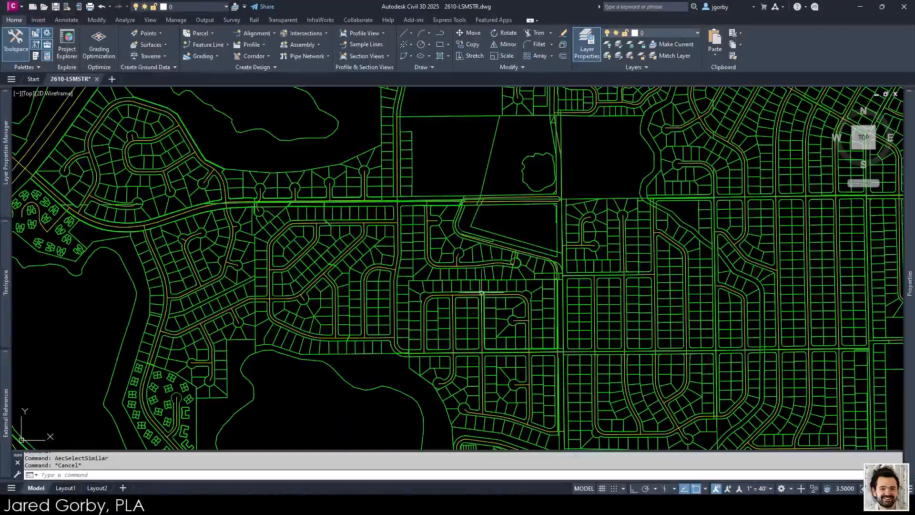
middle_click_drag(549, 326, 533, 324)
scroll(501, 235, "up", 2)
scroll(462, 241, "up", 1)
mouse_move(462, 241)
middle_mouse_down()
mouse_move(461, 261)
mouse_move(472, 249)
middle_mouse_up()
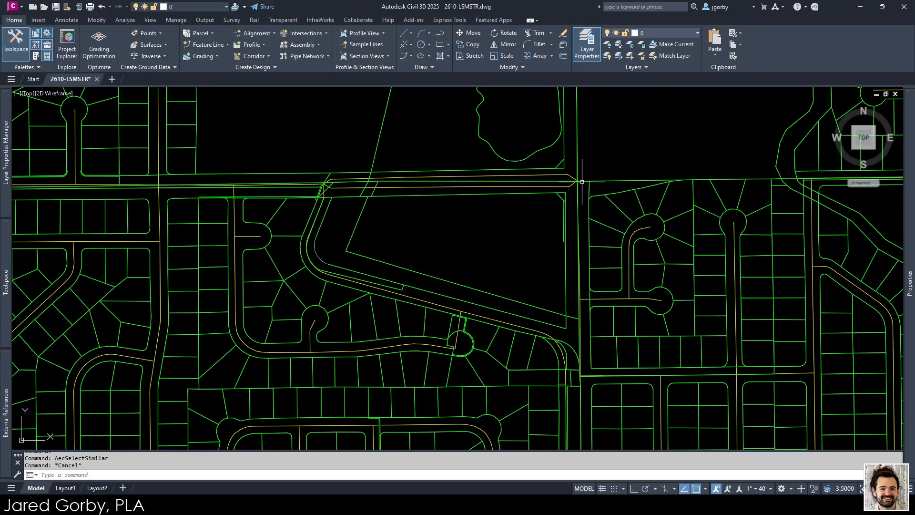
middle_click_drag(469, 199, 464, 210)
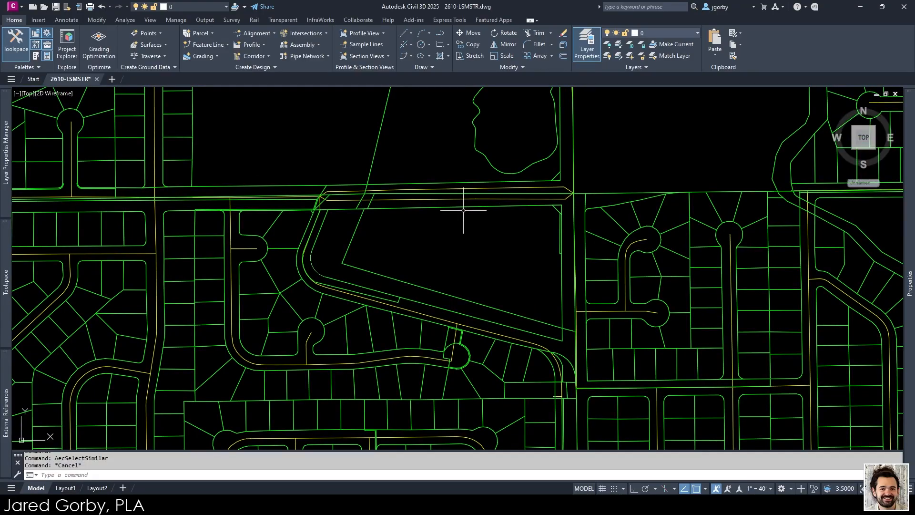
Step: Start setting the geographic location from the map and drop the marker at the W Florida Ave and S Hoyt St intersection
key("Return")
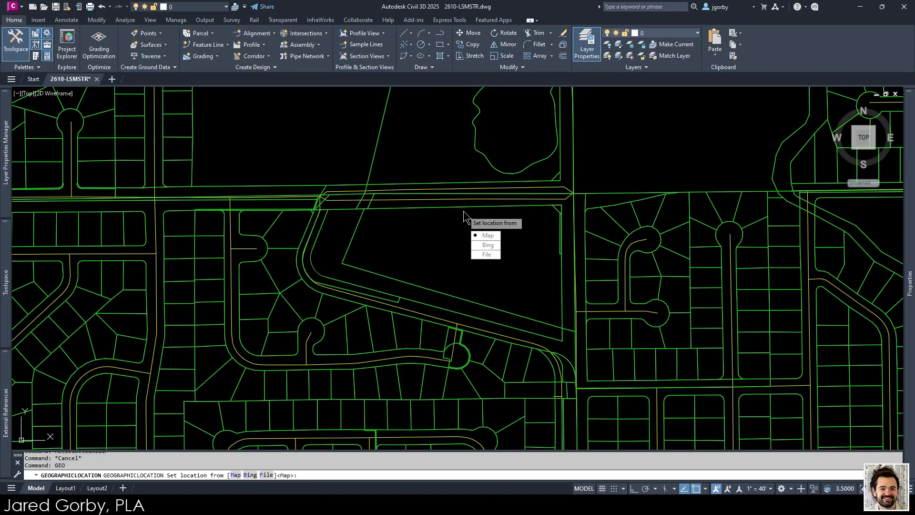
left_click(493, 236)
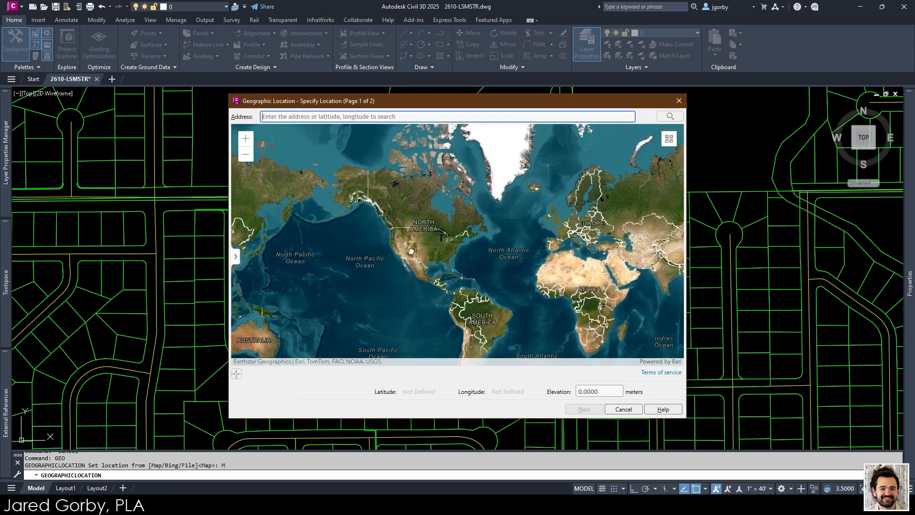
scroll(411, 252, "up", 6)
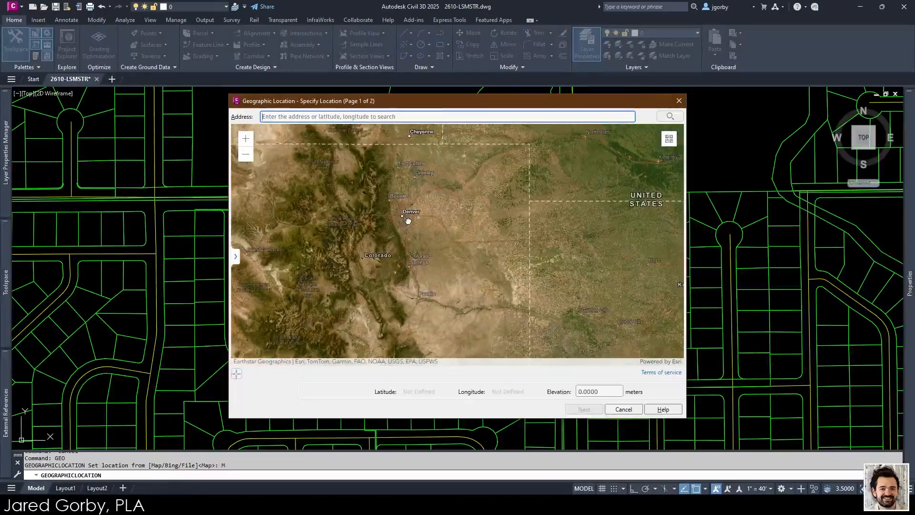
scroll(409, 221, "up", 4)
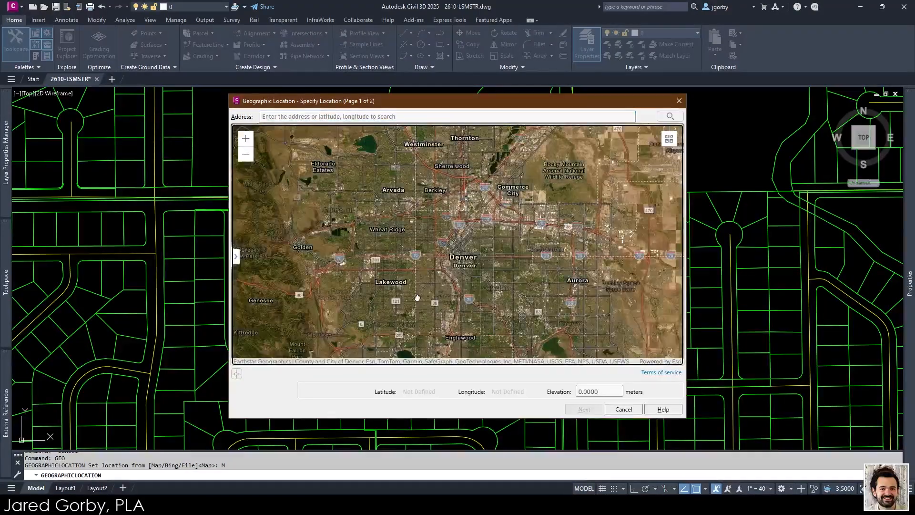
scroll(418, 298, "up", 7)
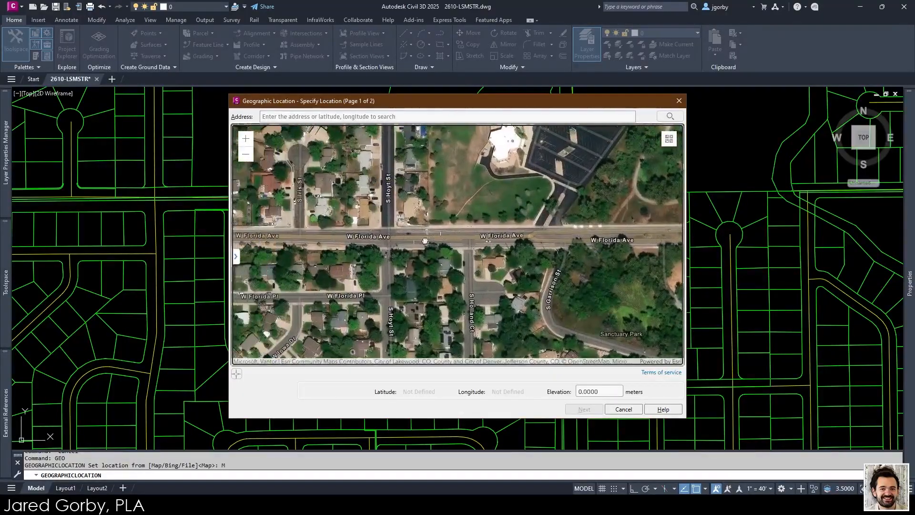
scroll(425, 240, "up", 4)
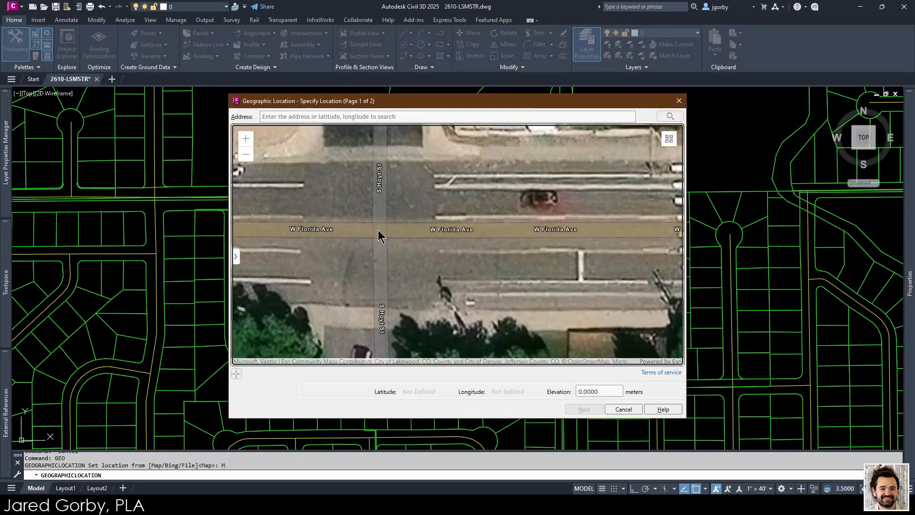
right_click(379, 231)
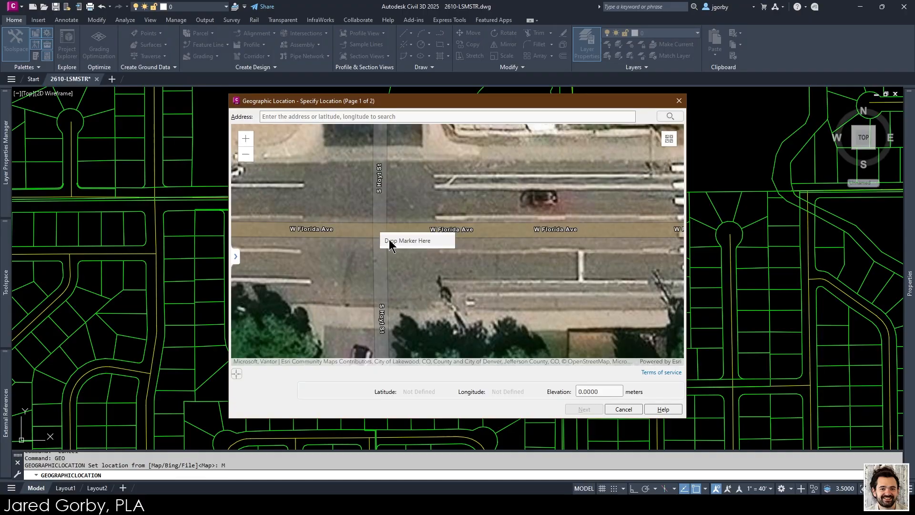
left_click(432, 241)
left_click(585, 409)
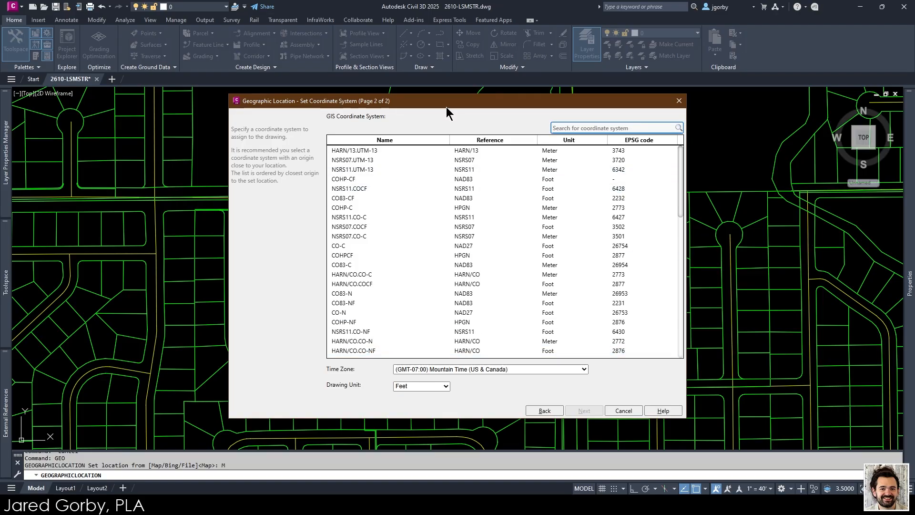
Step: Assign the CO83-CF coordinate system (NAD83, Foot, EPSG 2232) to the drawing with Feet as the drawing unit
left_click_drag(446, 106, 442, 100)
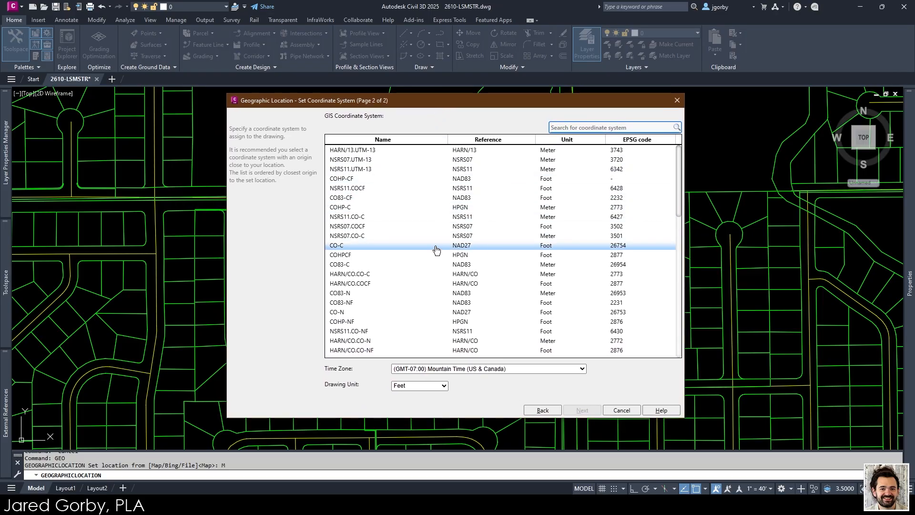
left_click(369, 198)
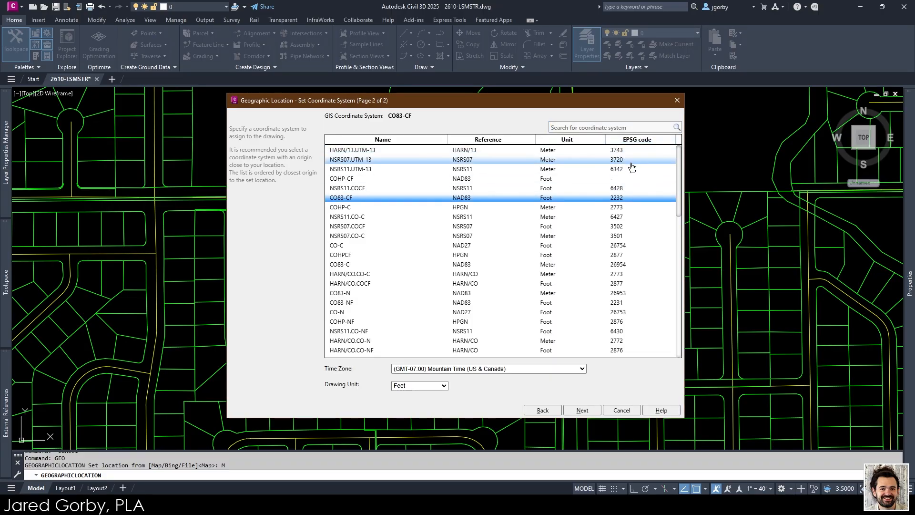
left_click(582, 410)
Step: Place the location point at the matching street centerline intersection and set north straight up at 90° with ortho on
scroll(362, 251, "up", 6)
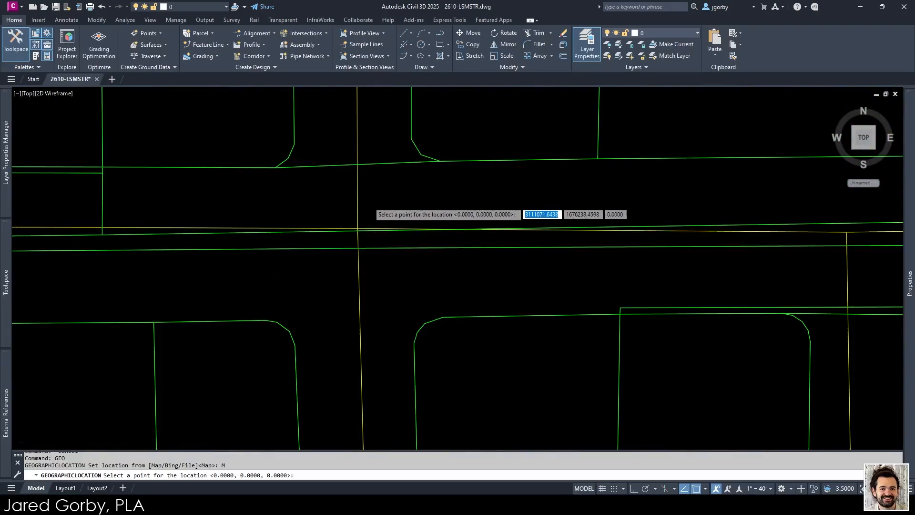
left_click(346, 265)
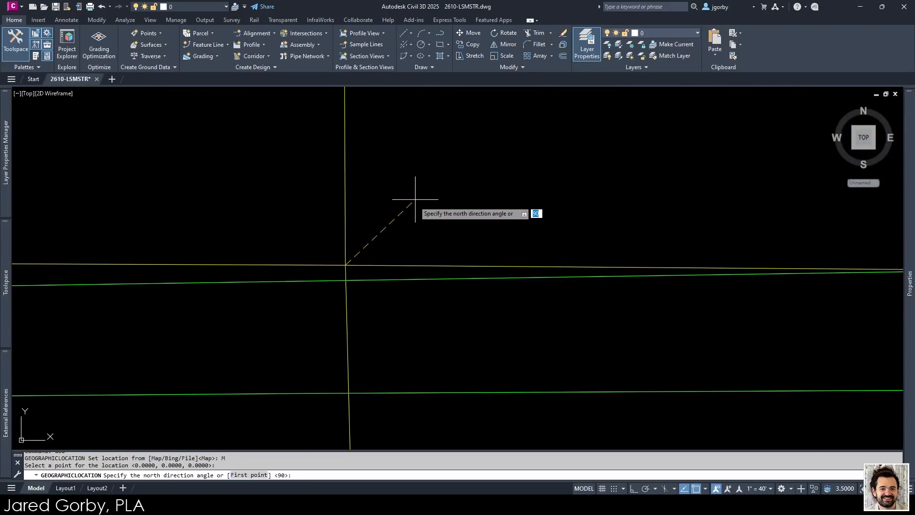
scroll(415, 198, "down", 3)
key("F8")
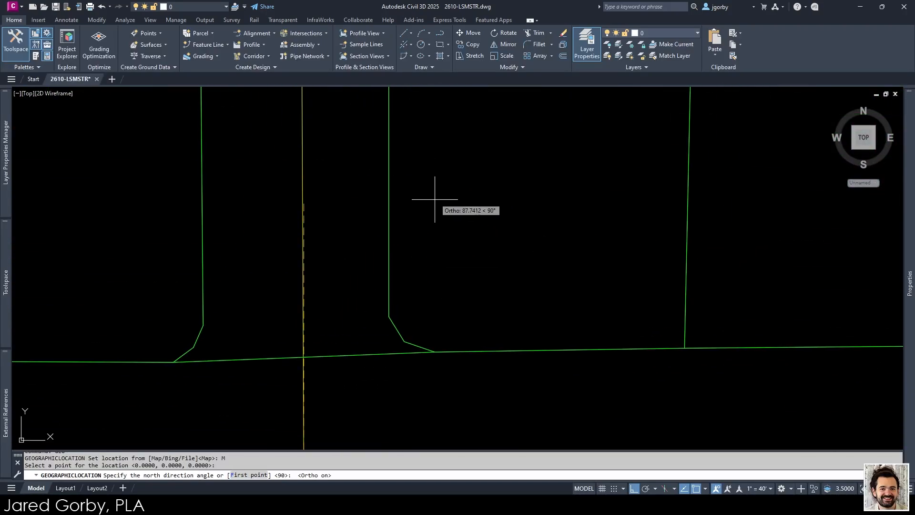
scroll(466, 153, "down", 3)
key("Return")
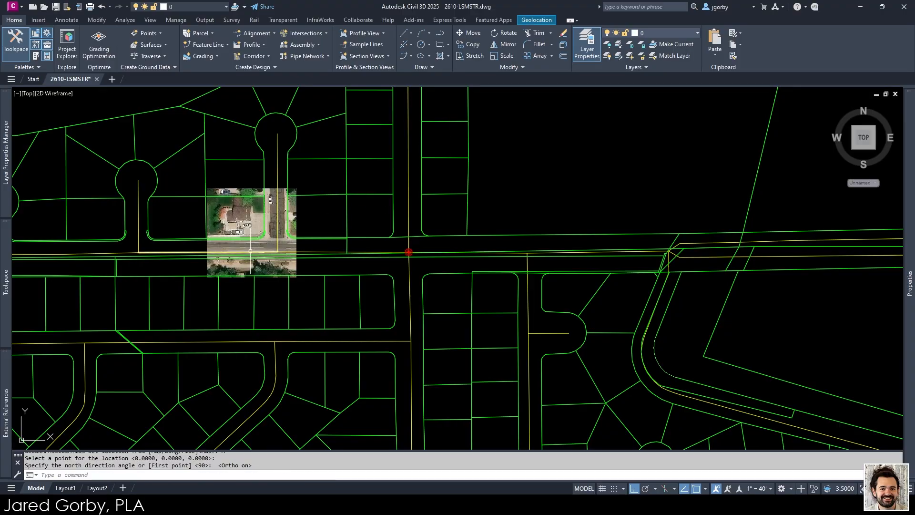
Step: Check how the aerial imagery aligns with the parcels and street centerlines around the park and the location marker
scroll(224, 323, "down", 2)
middle_click_drag(453, 286, 453, 328)
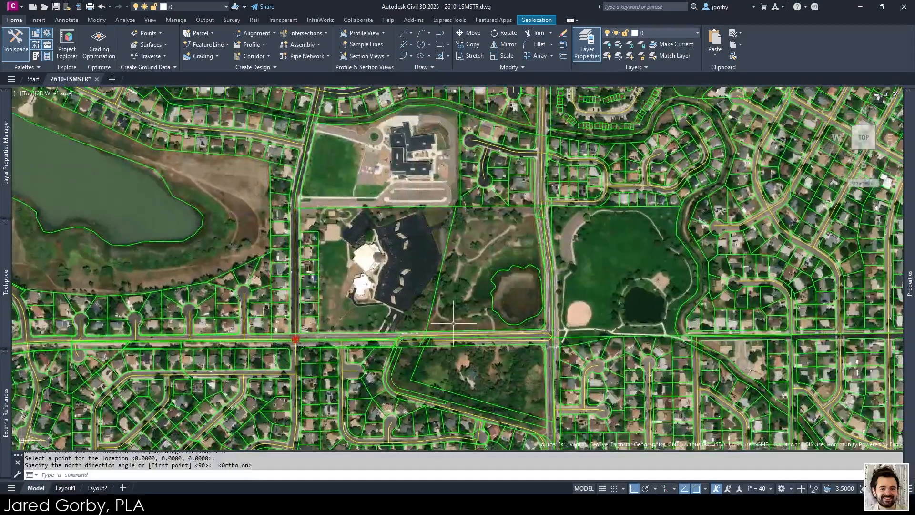
scroll(453, 329, "down", 3)
middle_click_drag(495, 362, 495, 302)
scroll(495, 302, "down", 2)
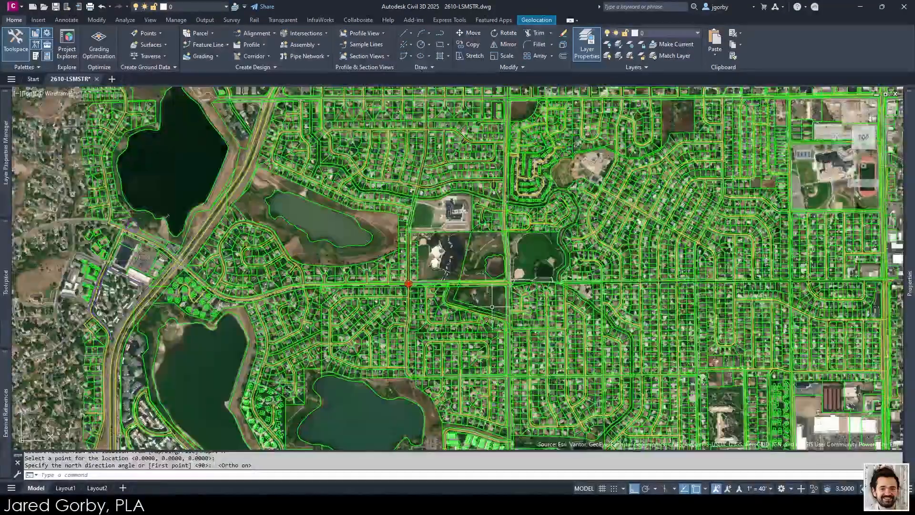
scroll(490, 310, "down", 2)
middle_click_drag(446, 318, 515, 265)
scroll(530, 240, "up", 2)
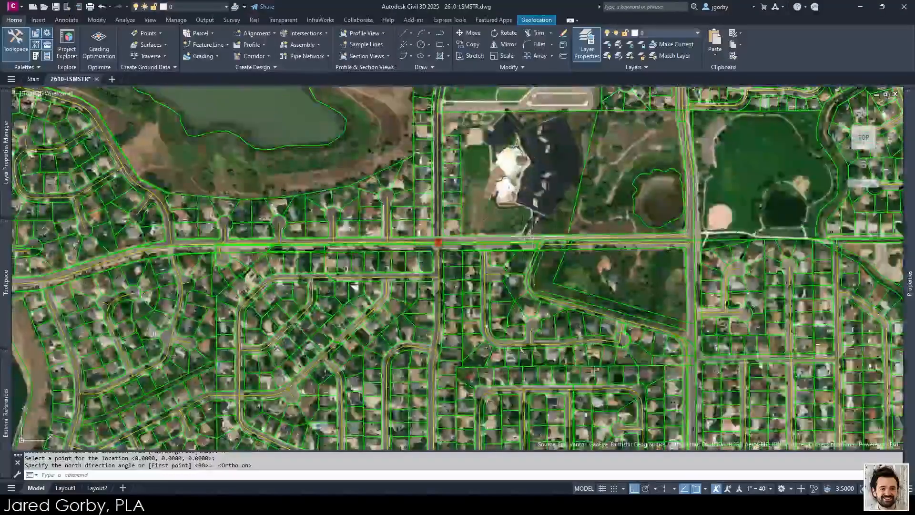
scroll(437, 240, "up", 3)
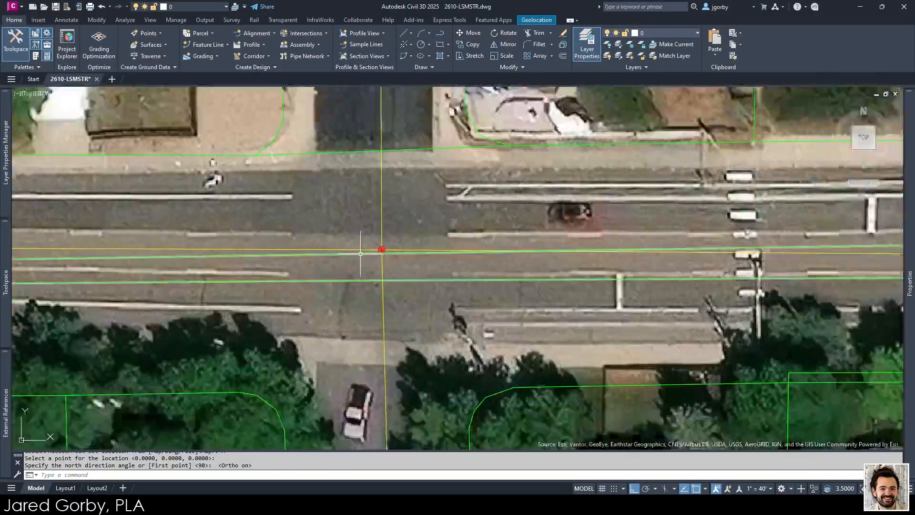
Step: Compare the parcel lines with the aerial imagery in the eastern neighborhoods and along the western lakes
scroll(427, 256, "down", 2)
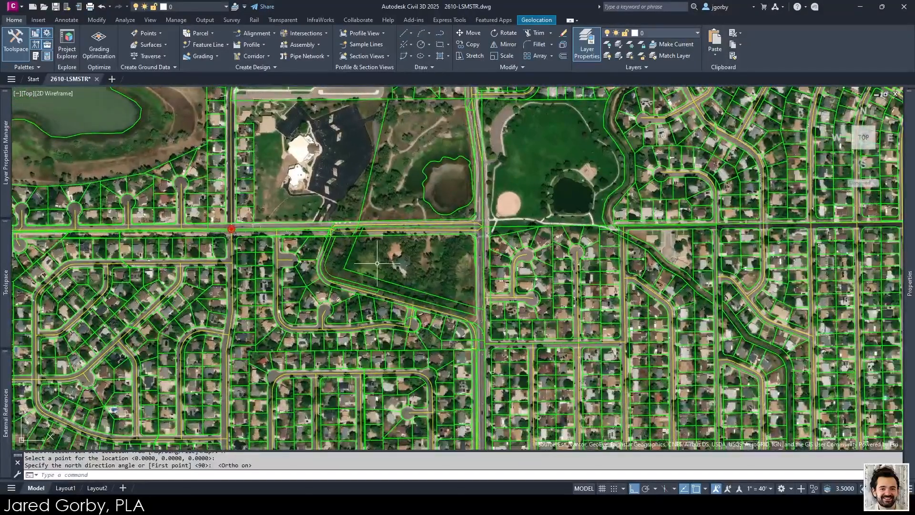
scroll(449, 284, "down", 2)
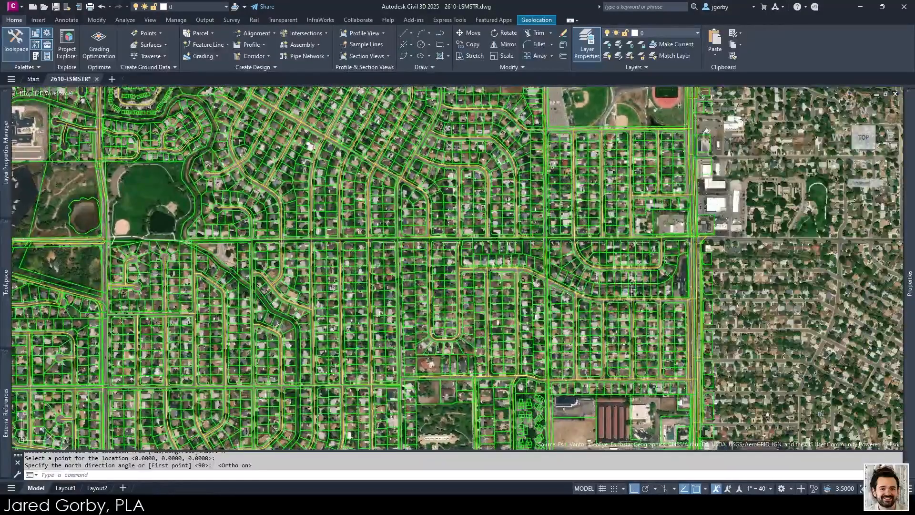
middle_click_drag(699, 237, 406, 223)
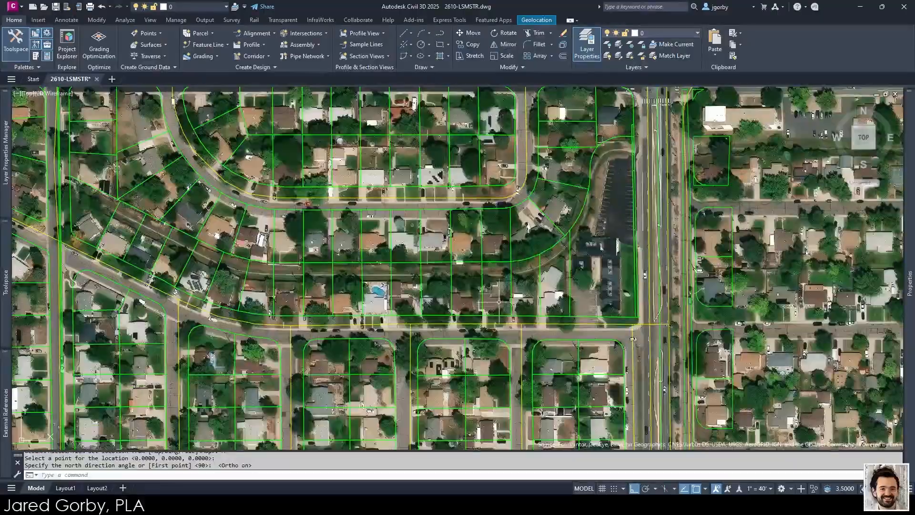
scroll(586, 310, "down", 5)
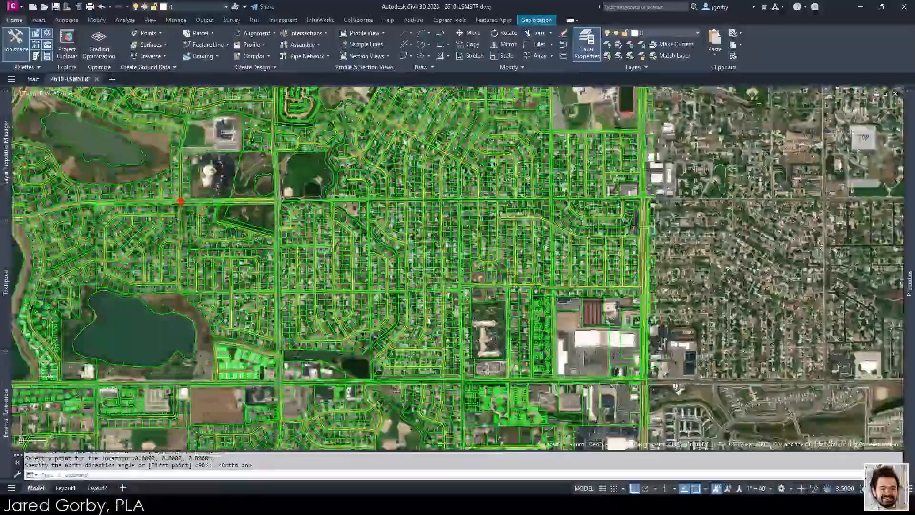
middle_click_drag(200, 203, 537, 114)
scroll(537, 114, "up", 4)
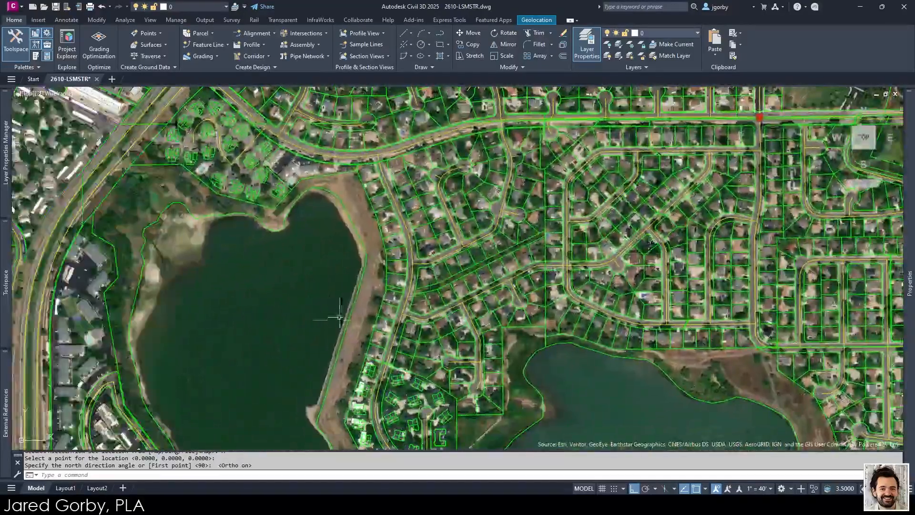
Step: Check the aerial imagery against the parcel lines around the western shopping center and the neighborhoods near the lakes
middle_click_drag(213, 346, 639, 224)
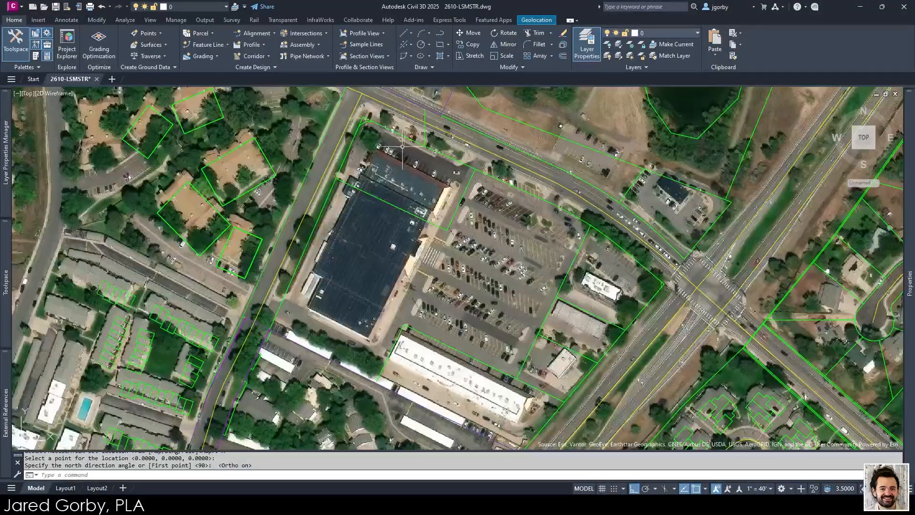
scroll(336, 327, "down", 7)
scroll(325, 165, "up", 9)
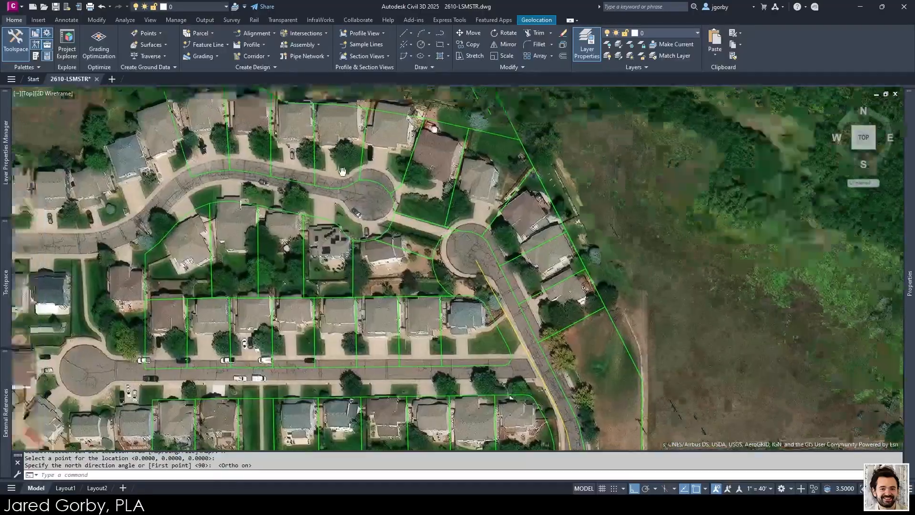
middle_click_drag(342, 170, 423, 211)
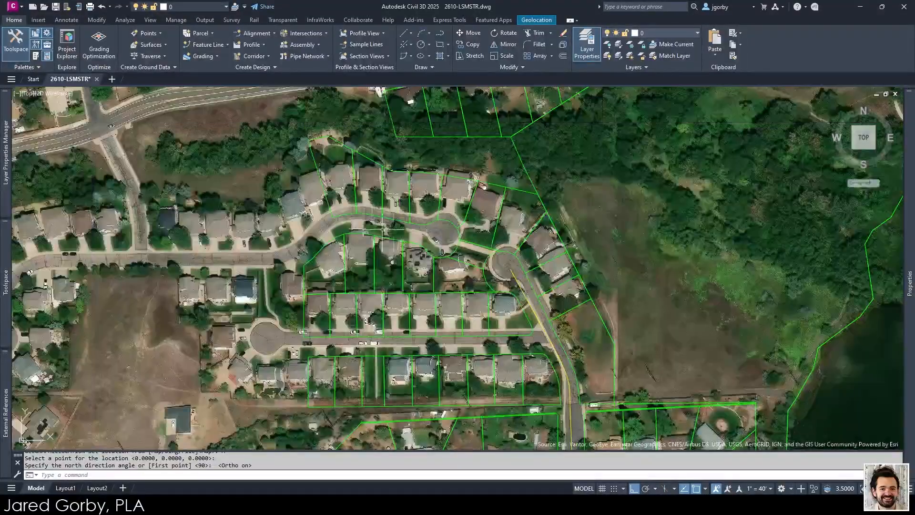
scroll(383, 230, "down", 6)
scroll(547, 332, "up", 6)
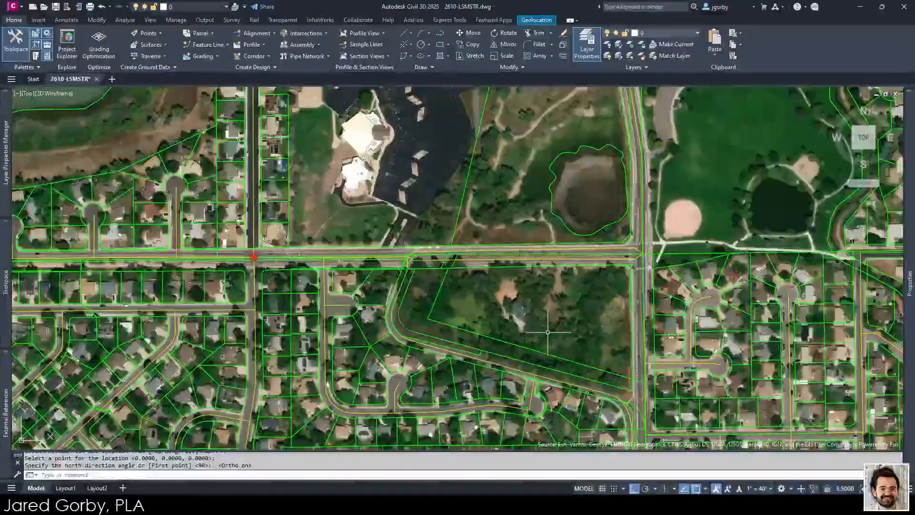
Step: Frame the wooded park site and surrounding streets, and capture the viewport as a map image
middle_click_drag(547, 332, 546, 254)
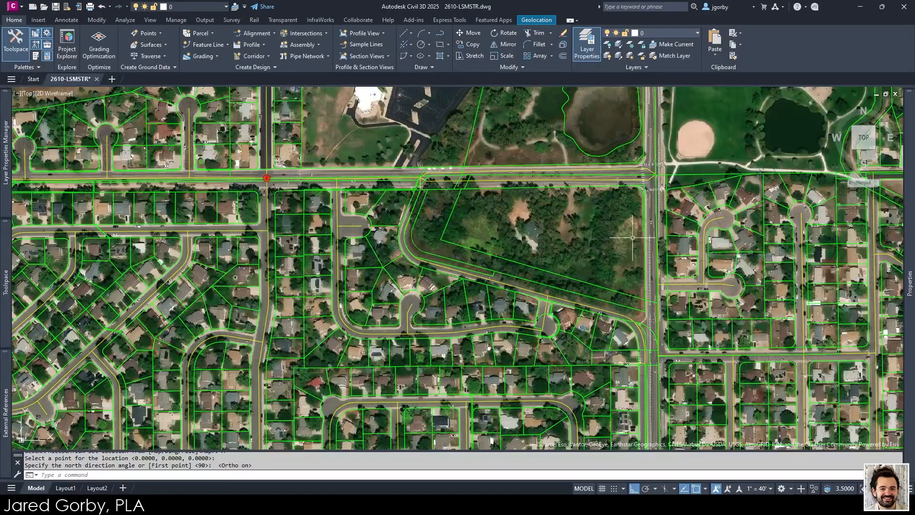
middle_click_drag(617, 238, 574, 241)
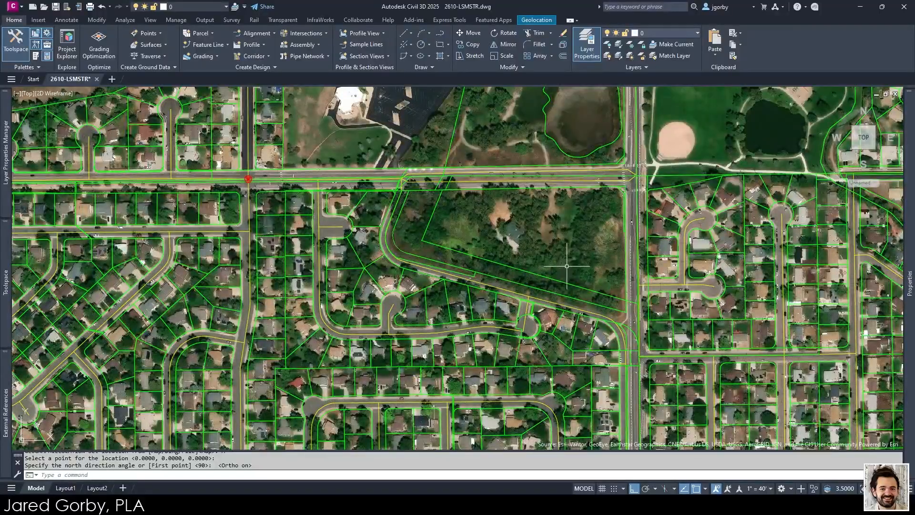
middle_click_drag(567, 266, 536, 257)
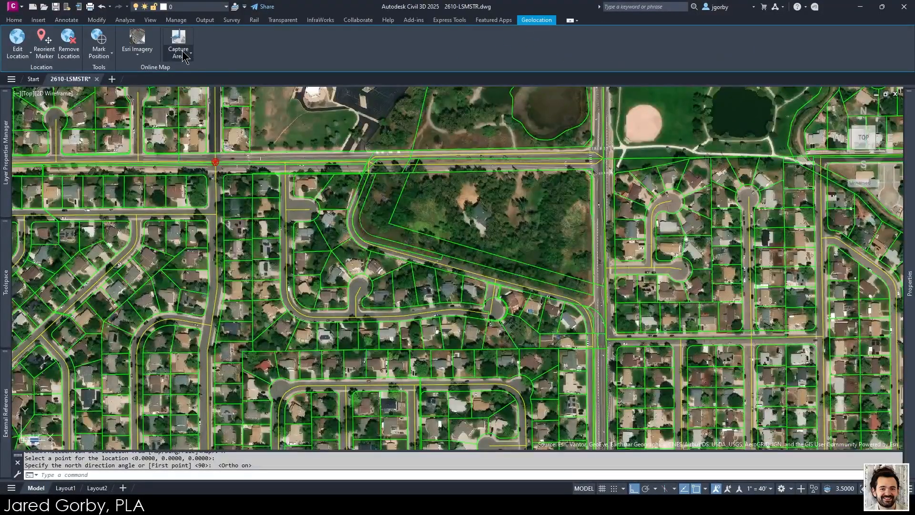
left_click(183, 56)
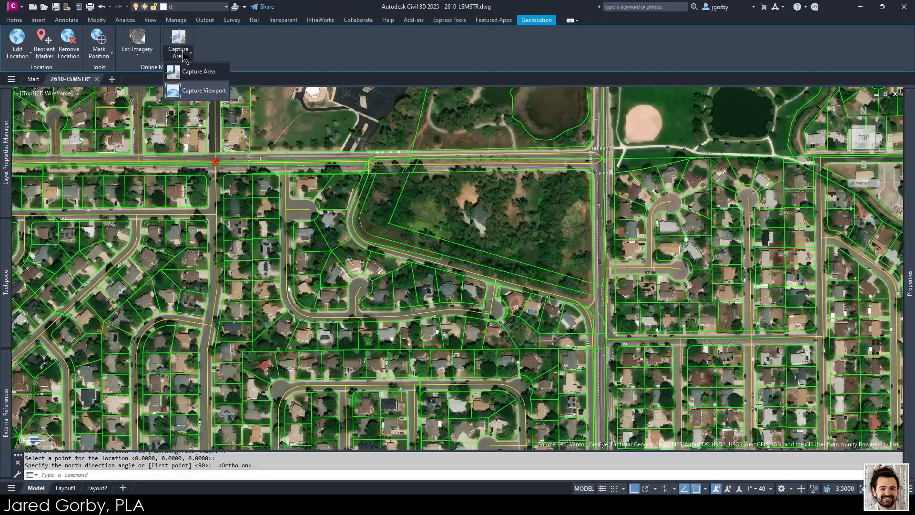
left_click(217, 90)
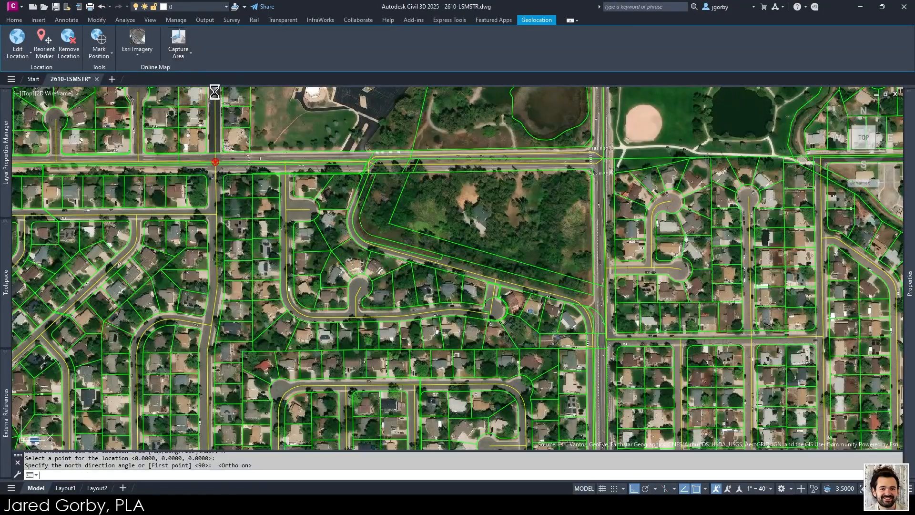
Step: Turn the online map off and check the extent of the captured aerial image over the parcels
scroll(447, 225, "down", 4)
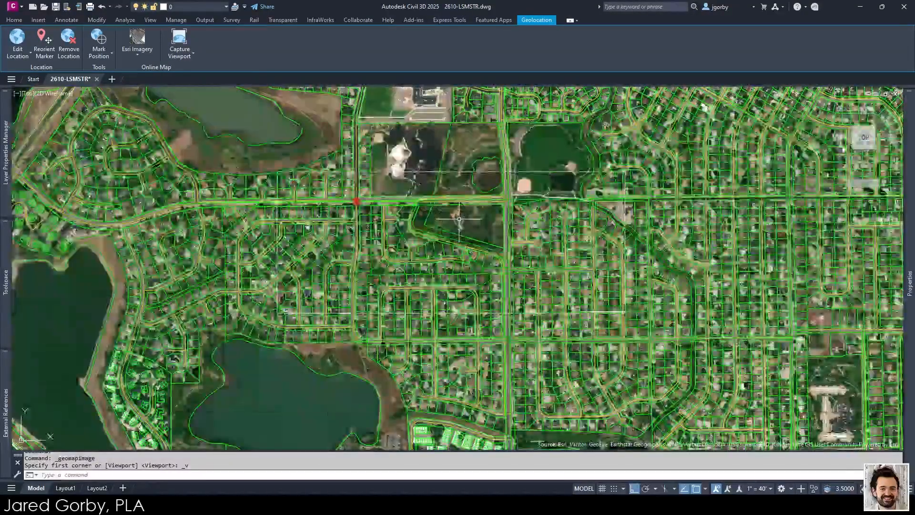
left_click(143, 59)
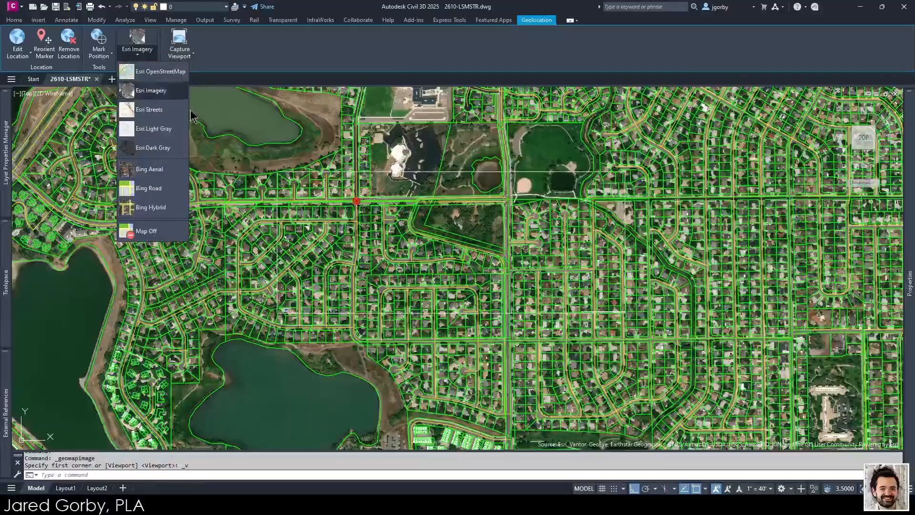
left_click(147, 231)
scroll(452, 253, "down", 8)
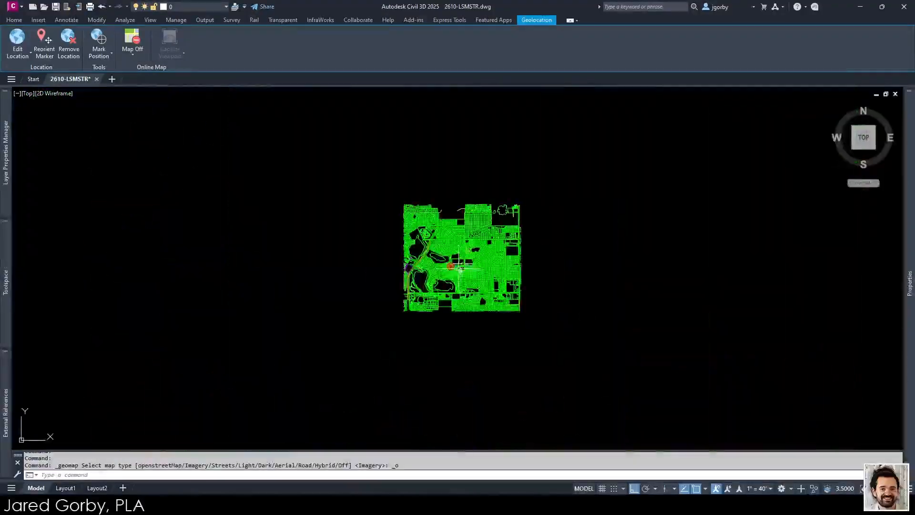
scroll(455, 255, "up", 12)
scroll(459, 256, "down", 7)
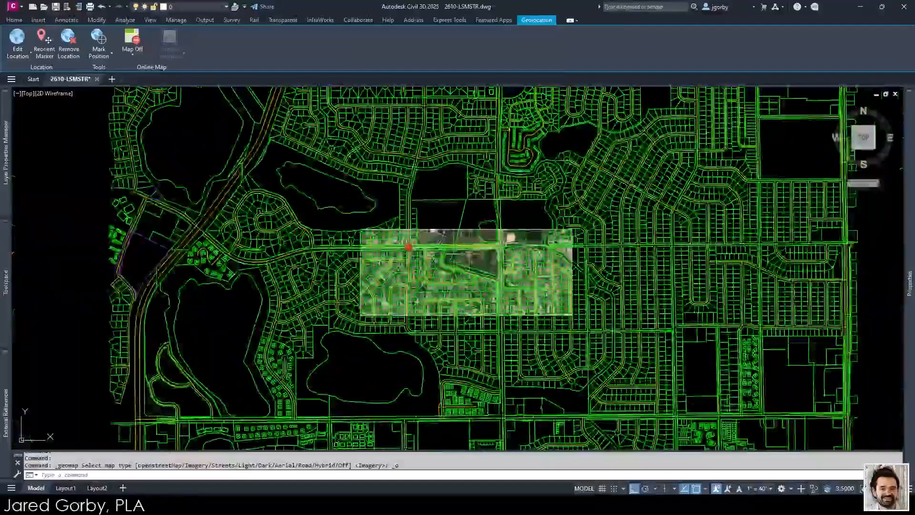
scroll(470, 255, "up", 5)
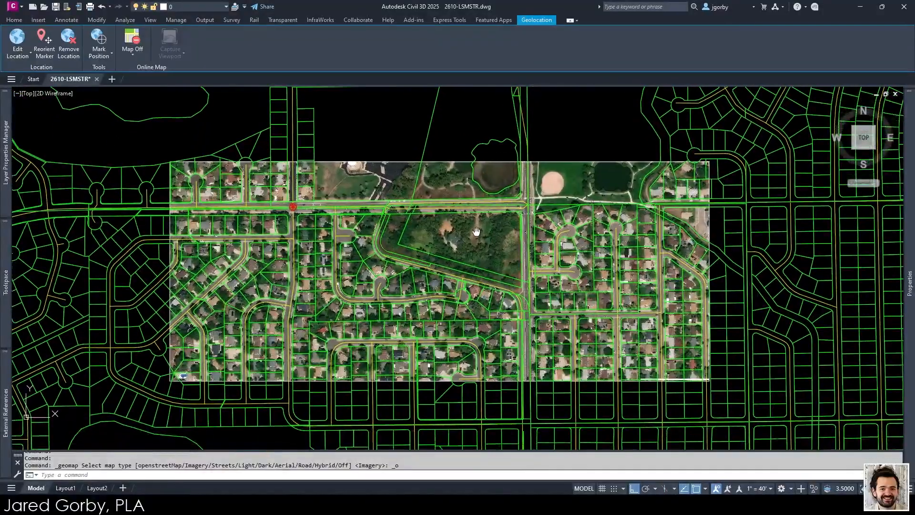
scroll(457, 224, "up", 3)
scroll(450, 198, "down", 3)
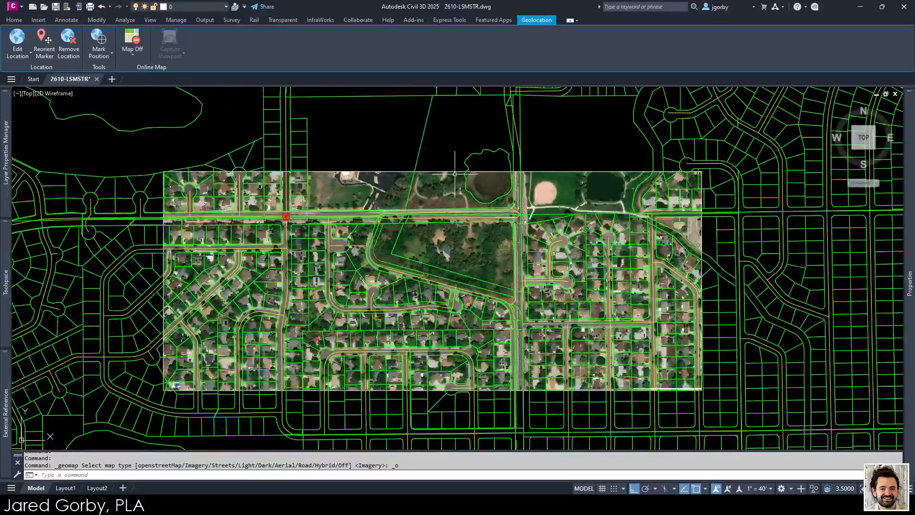
Step: Stretch the captured map image northward over the park and school areas to about 3029 by 2006 feet
left_click(446, 183)
left_click(444, 160)
middle_click_drag(443, 160, 423, 235)
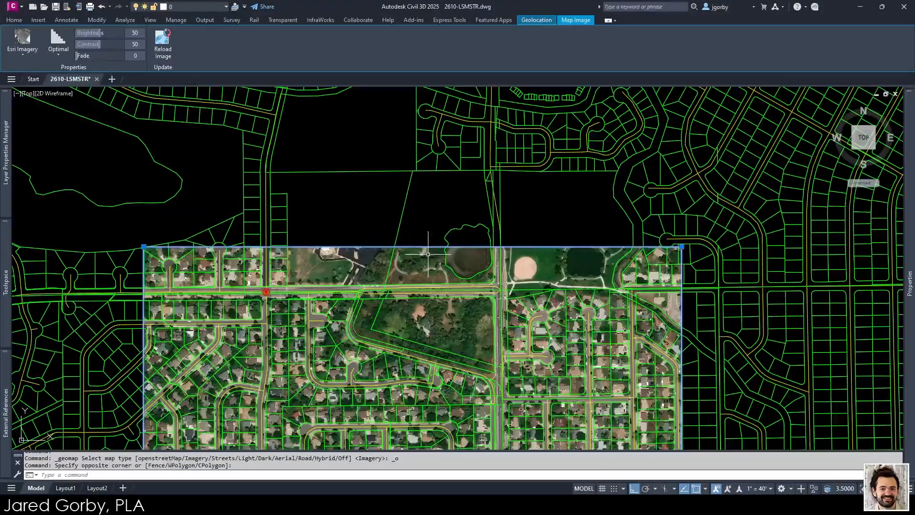
left_click(143, 246)
middle_click_drag(537, 272, 516, 239)
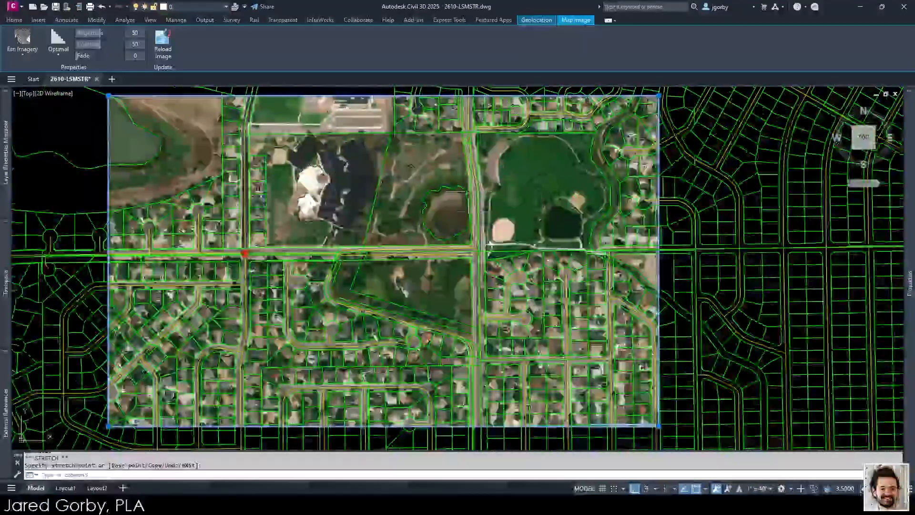
scroll(462, 248, "down", 2)
left_click(271, 166)
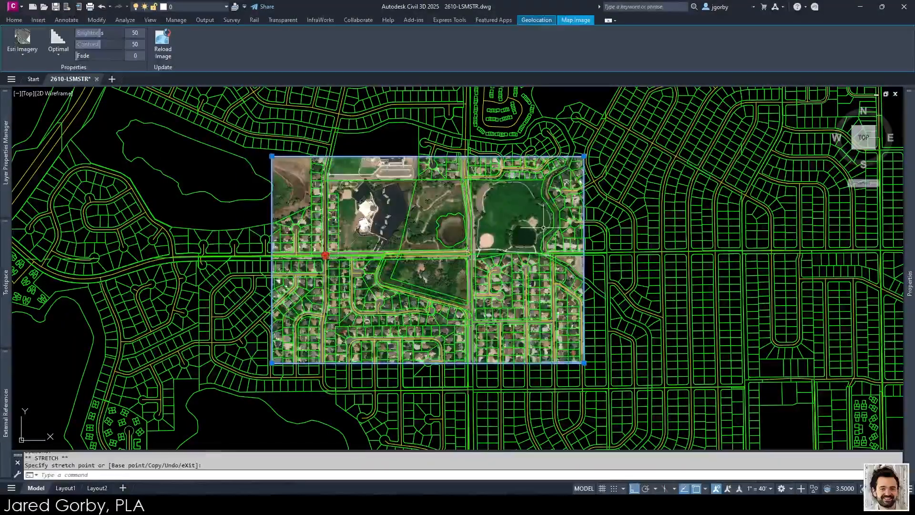
scroll(471, 280, "up", 2)
middle_click_drag(472, 280, 514, 289)
mouse_move(910, 284)
scroll(581, 257, "down", 2)
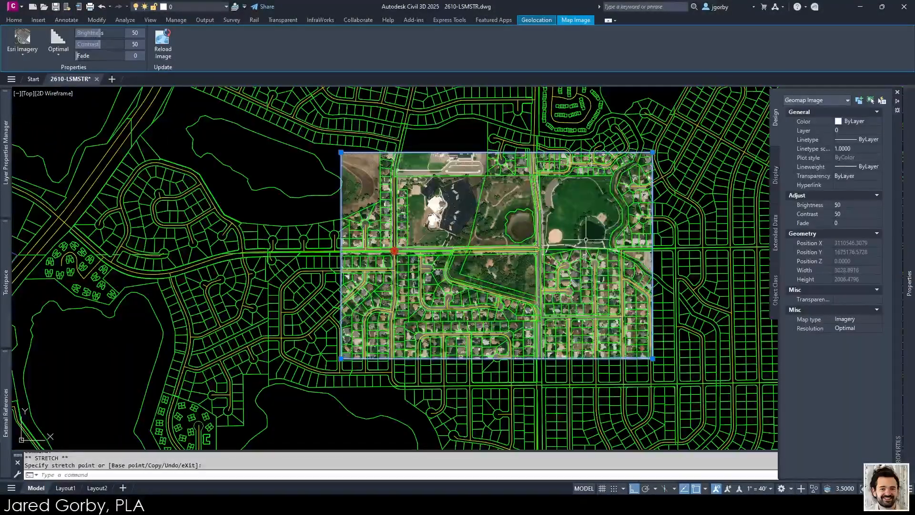
Step: Pull the map image's northeast corner slightly inward, to a size of about 2900 by 1886 feet
scroll(652, 155, "up", 2)
left_click(652, 153)
left_click(630, 174)
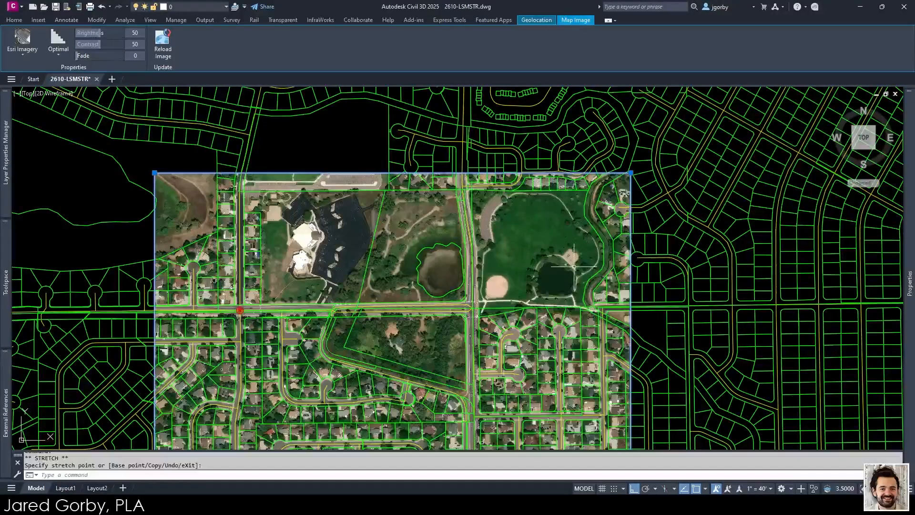
middle_click_drag(631, 173, 649, 102)
Step: Set the map image's resolution to Very Fine and inspect the imagery detail over the wooded park site
mouse_move(909, 285)
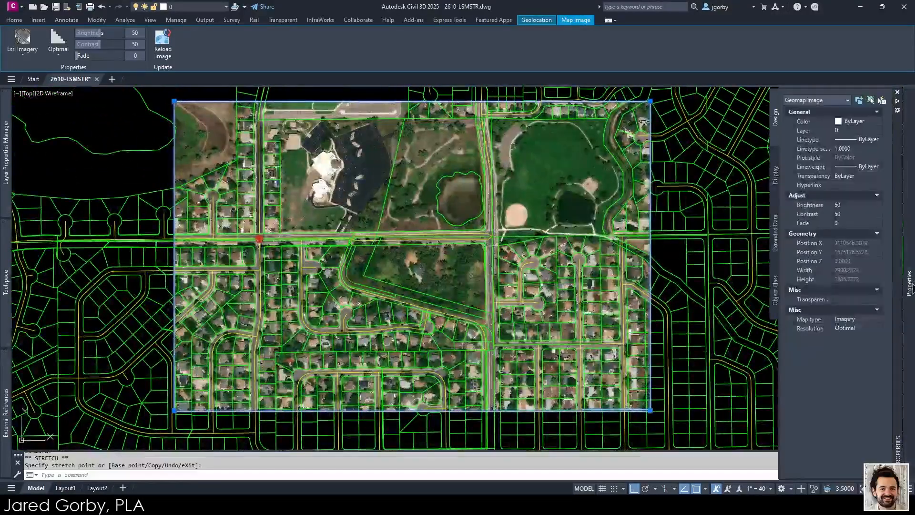
left_click(871, 329)
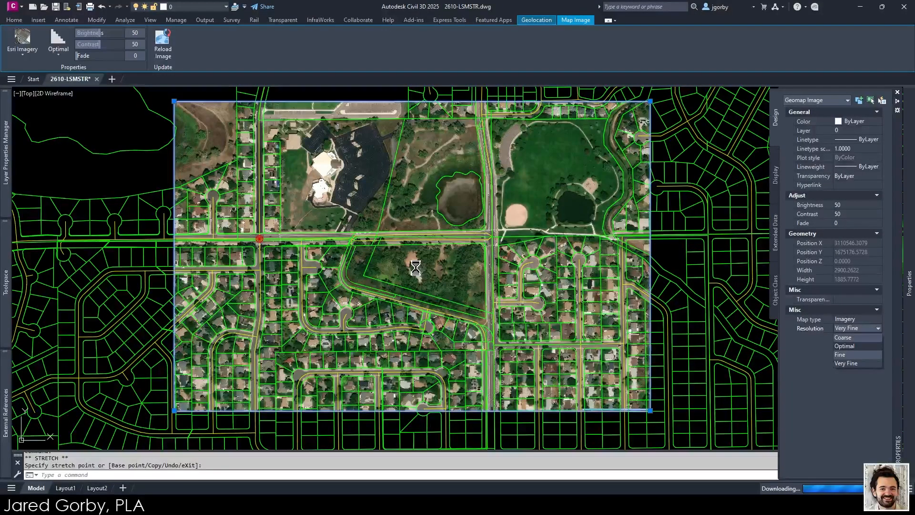
scroll(416, 268, "up", 10)
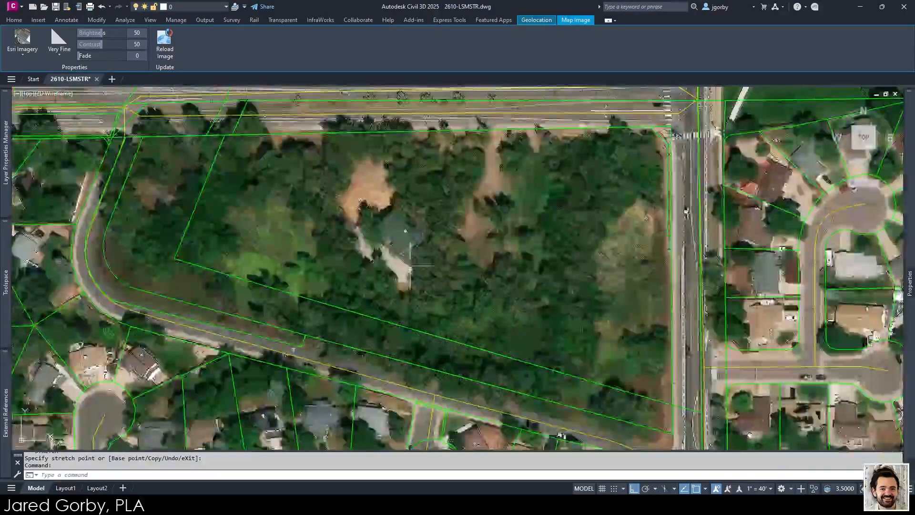
scroll(404, 252, "down", 12)
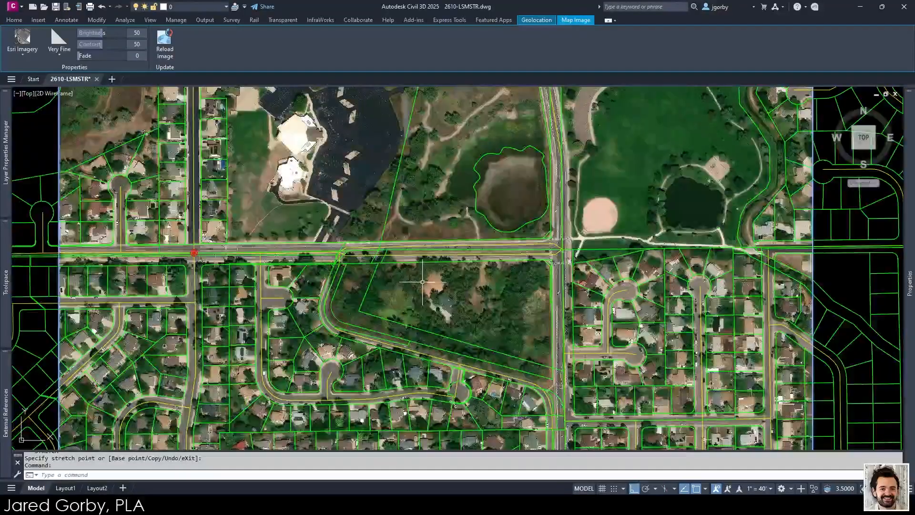
scroll(459, 279, "up", 2)
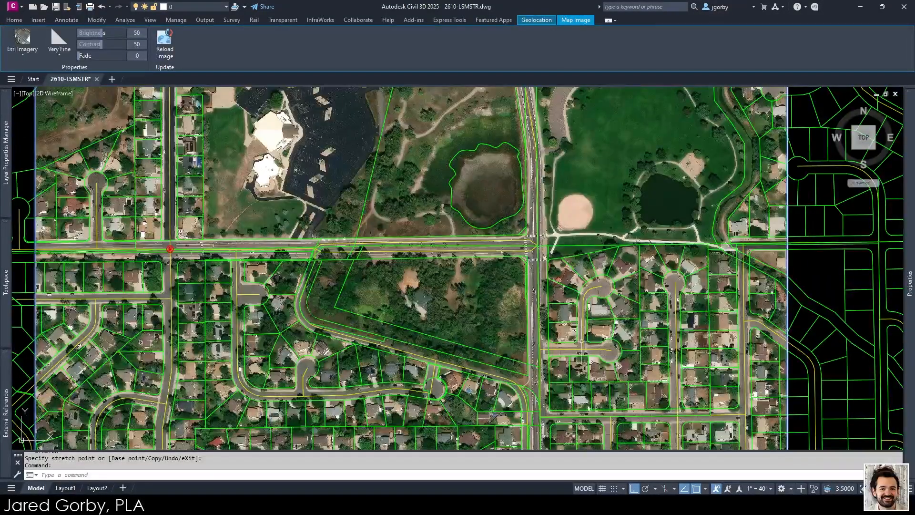
scroll(523, 336, "up", 2)
Step: Switch the map image's resolution to Coarse to compare its detail over the park site
mouse_move(911, 259)
left_click(871, 329)
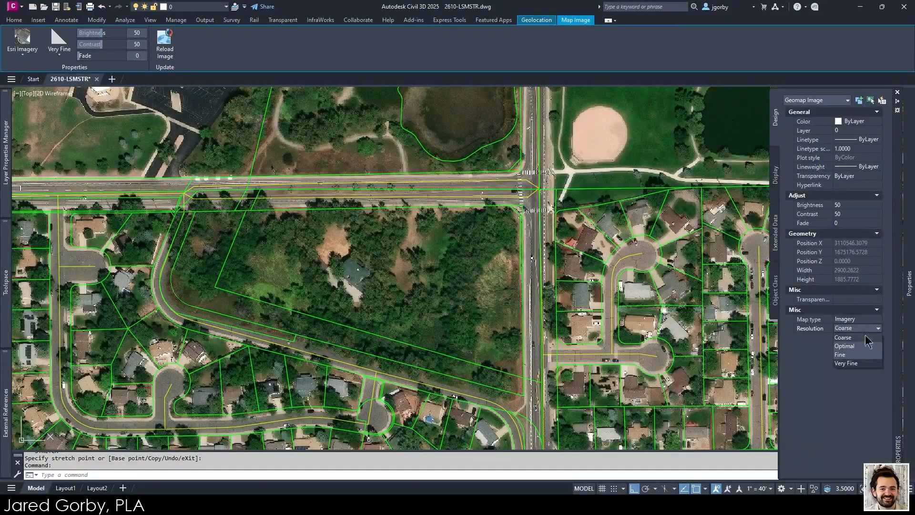
left_click(865, 337)
scroll(351, 270, "up", 2)
Step: Return the map image's resolution to Very Fine
mouse_move(908, 286)
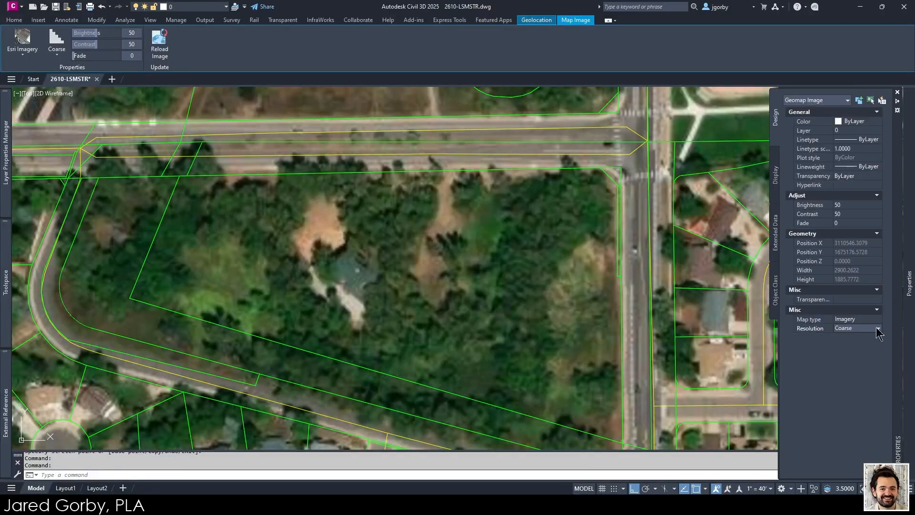
left_click(878, 329)
left_click(851, 363)
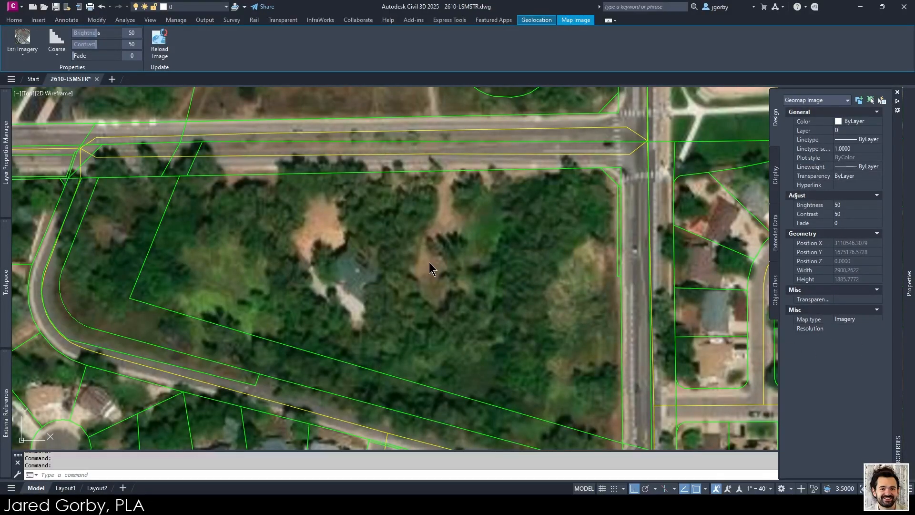
scroll(431, 267, "down", 6)
Step: Create a new layer named AERIAL and assign the selected map image to it
mouse_move(7, 151)
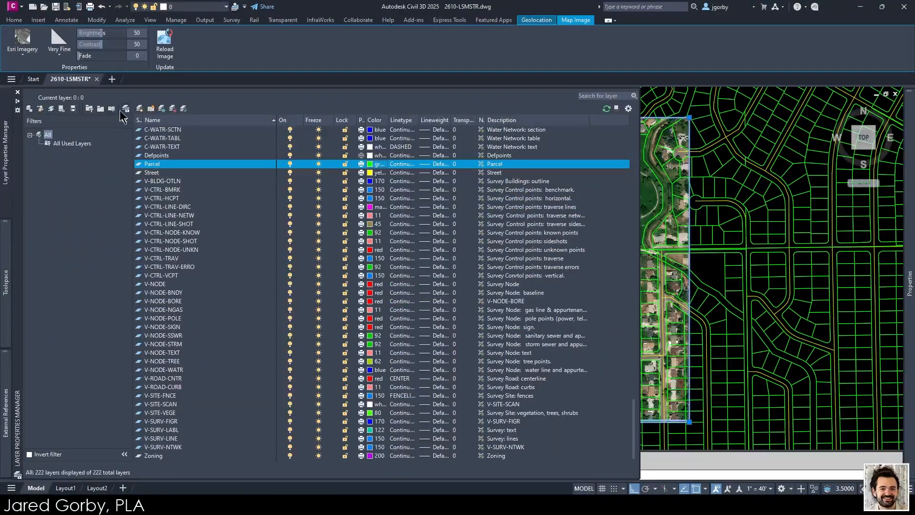
key("alt+n")
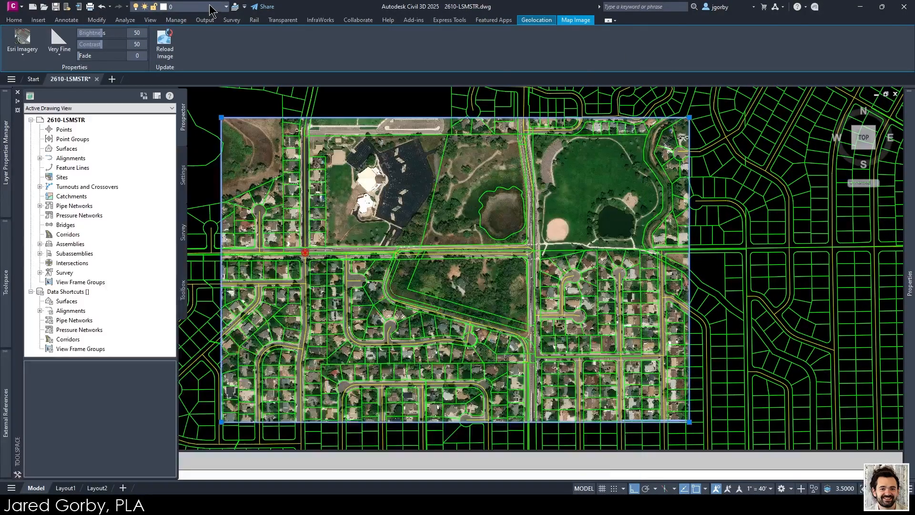
left_click(223, 7)
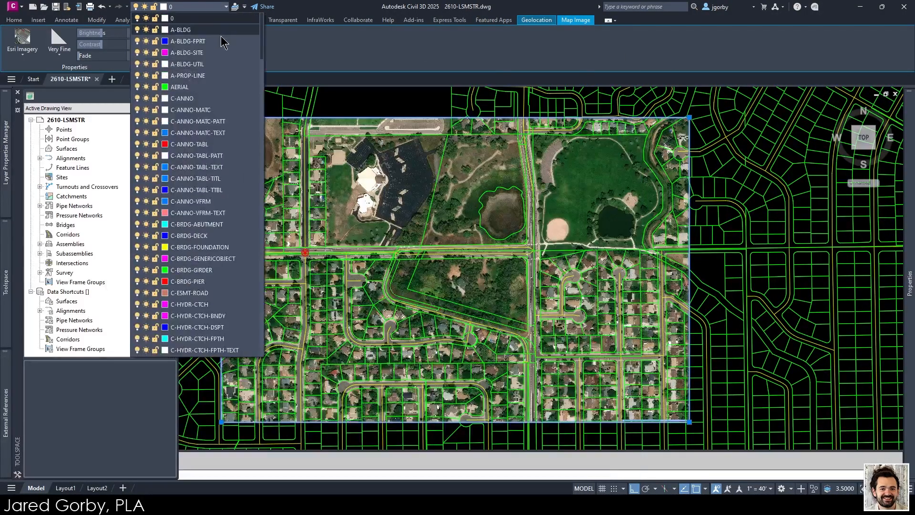
left_click(180, 87)
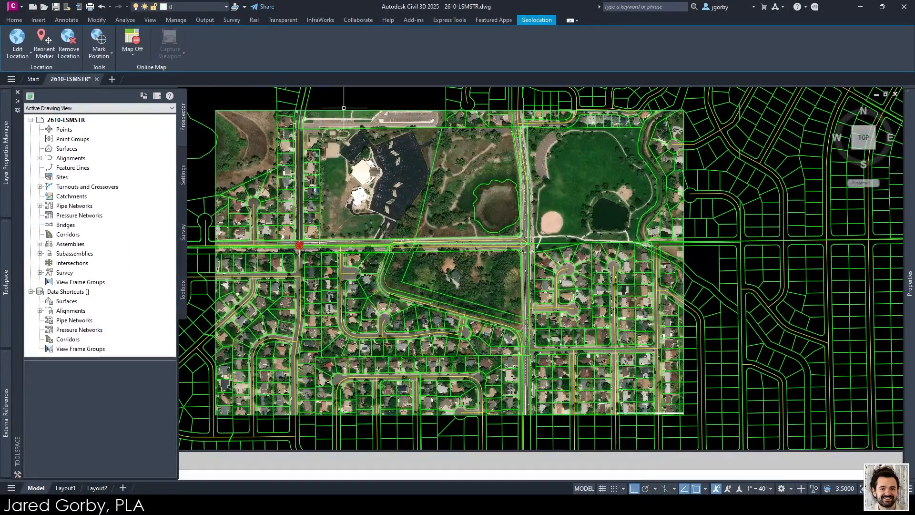
Step: Change the AERIAL layer's color to purple
left_click(191, 7)
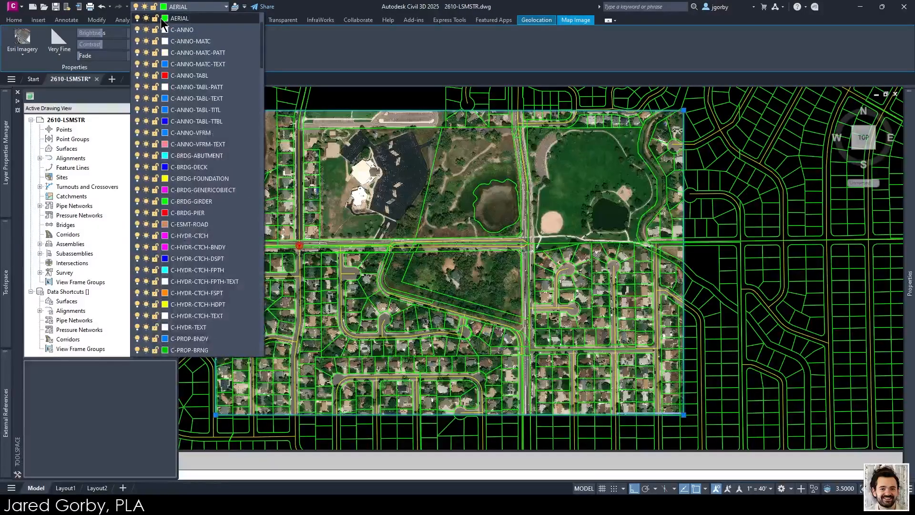
left_click(163, 18)
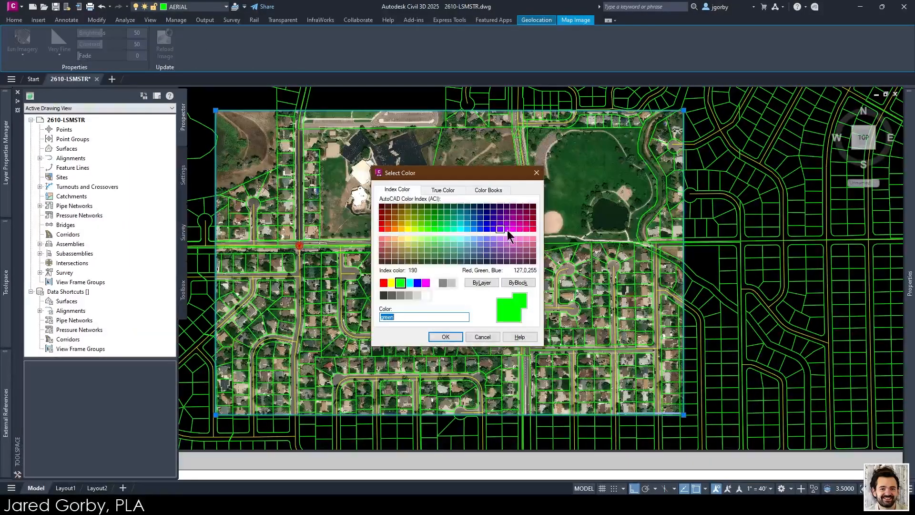
left_click(514, 228)
left_click(445, 337)
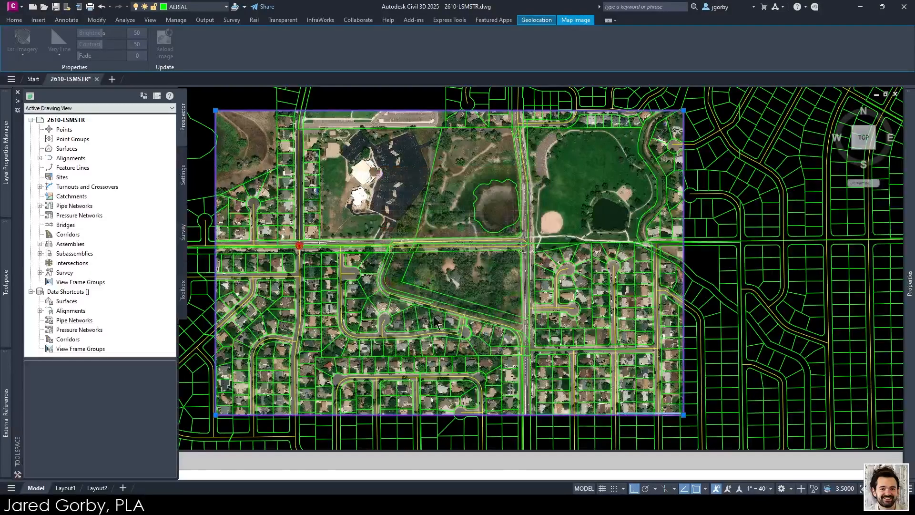
Step: Save the 2610-LSMSTR drawing and close the Toolspace palette to enlarge the drawing area over the park site
middle_click_drag(425, 246, 455, 249)
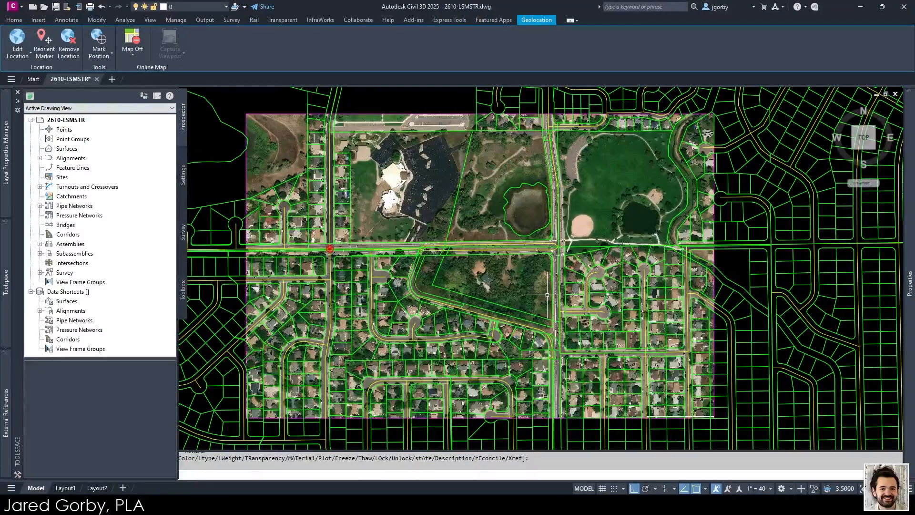
key("ctrl+s")
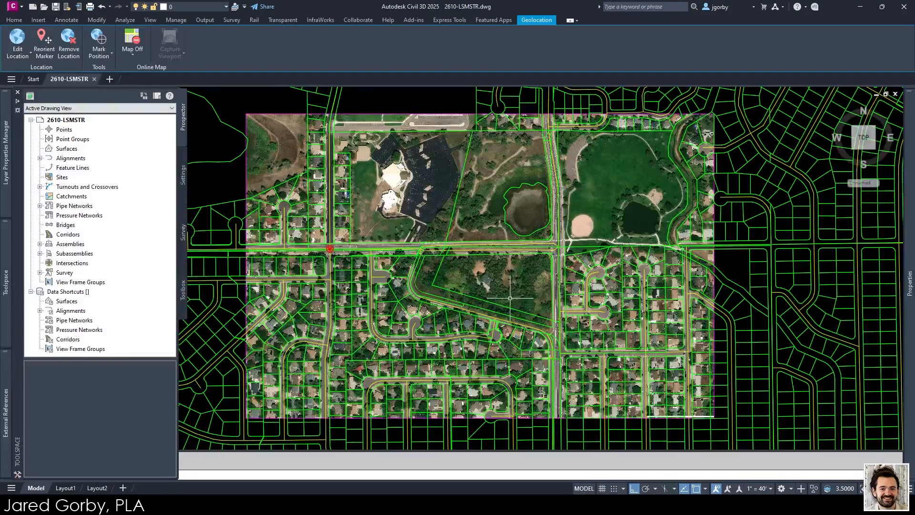
scroll(510, 298, "up", 2)
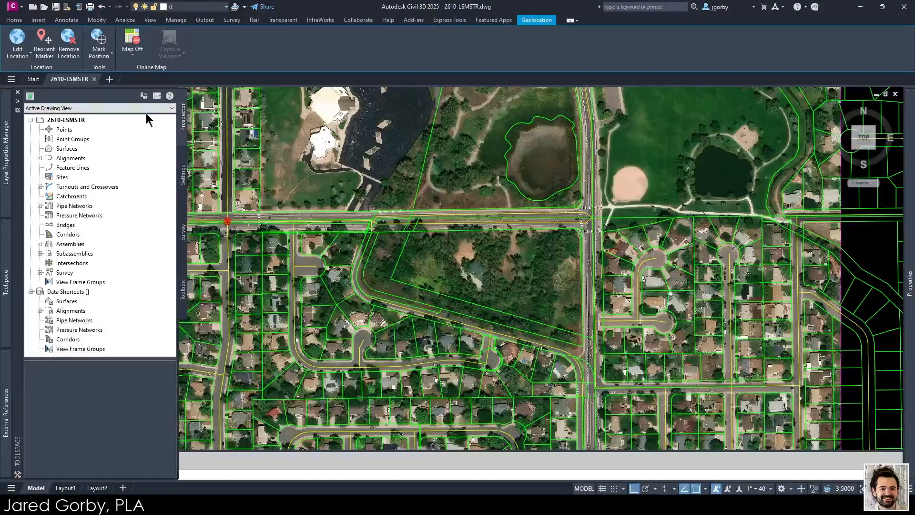
left_click(17, 92)
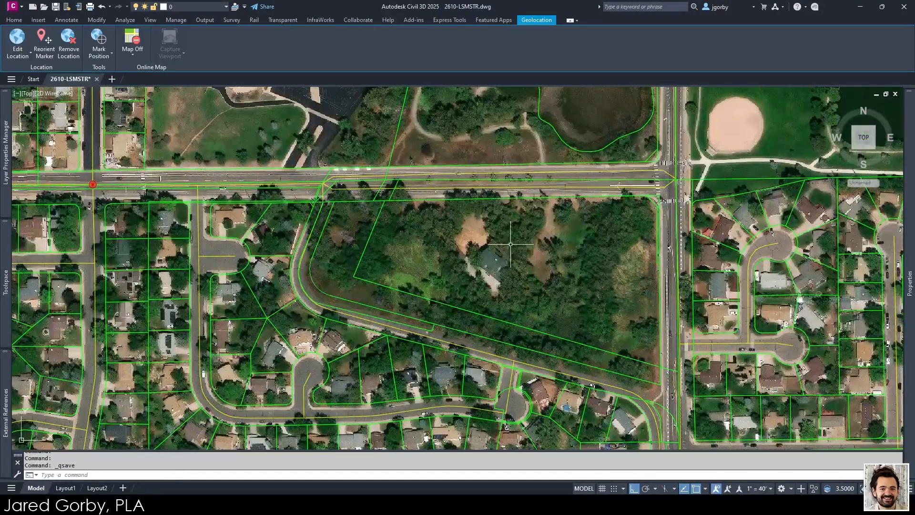
mouse_move(476, 320)
middle_mouse_down()
mouse_move(486, 412)
mouse_move(510, 281)
middle_mouse_up()
scroll(483, 338, "down", 2)
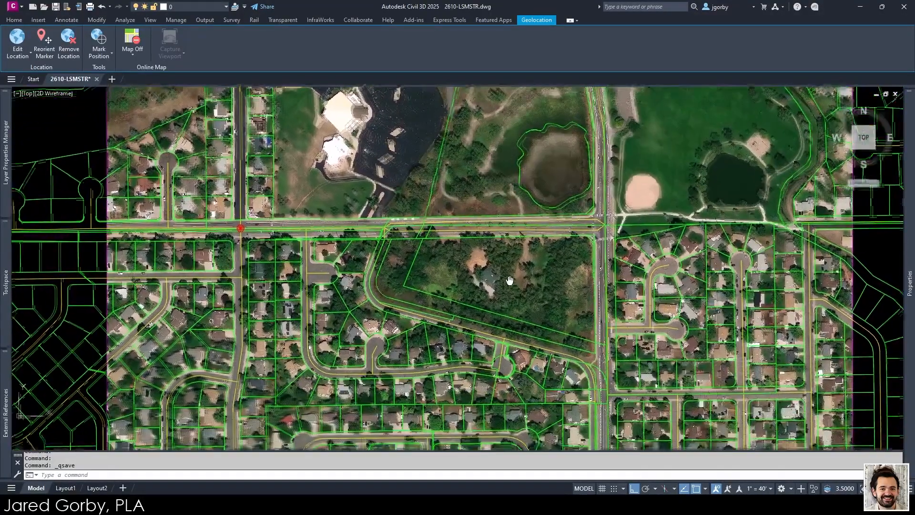
scroll(568, 307, "up", 2)
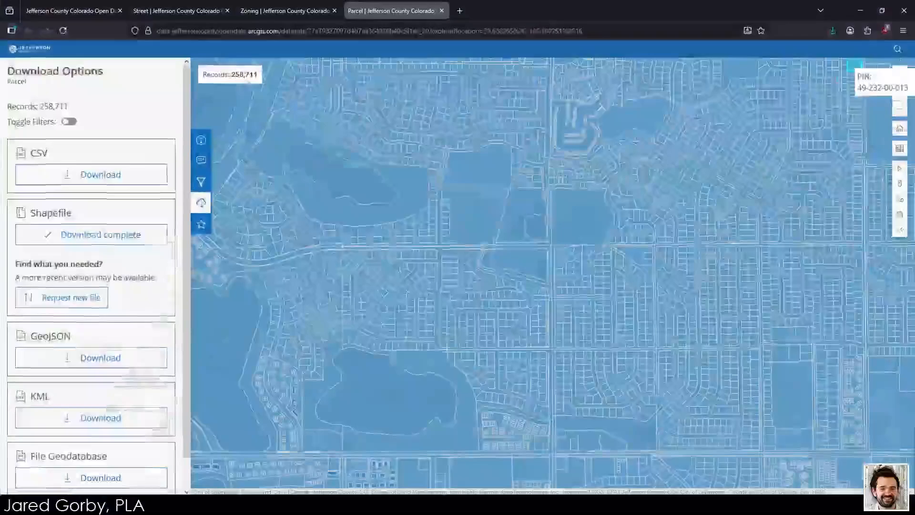
Step: Switch to Firefox, search for "national map downloader" in a new tab, and open the TNM Download v2 site
left_click(462, 10)
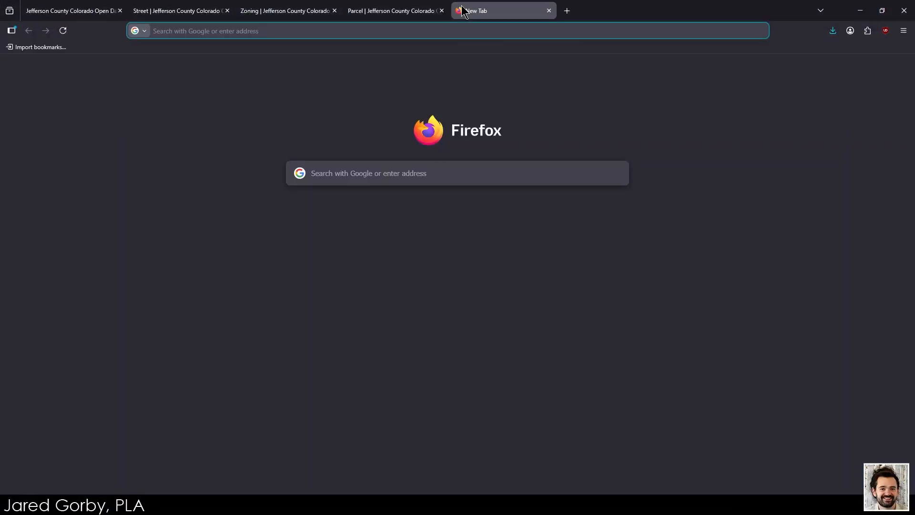
type("nation")
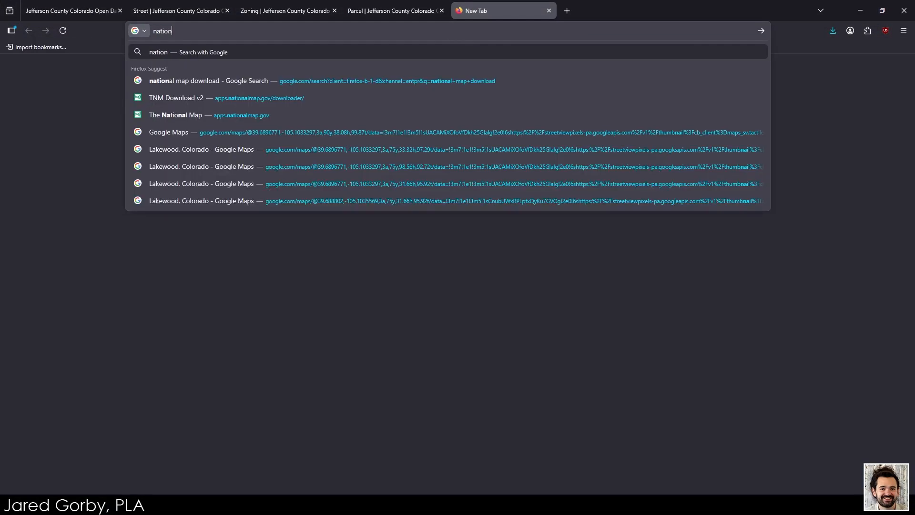
type("al map downloader")
key("Return")
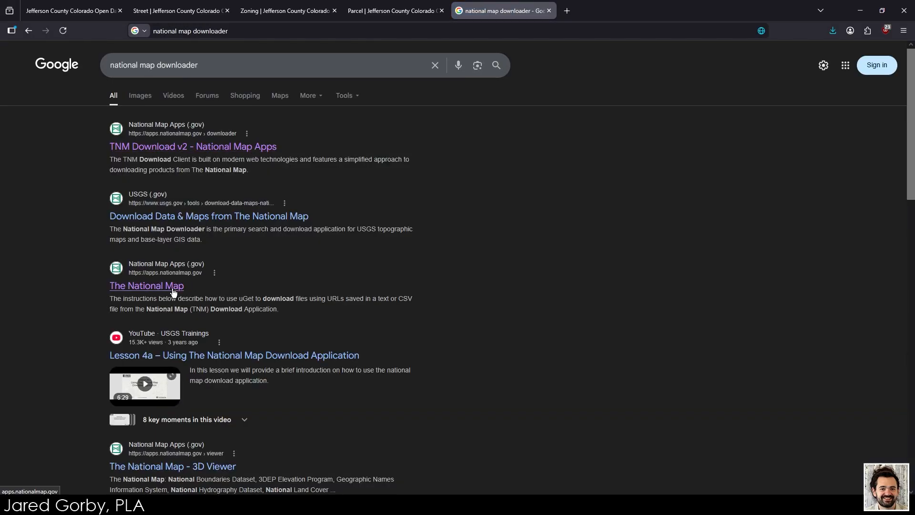
left_click(227, 151)
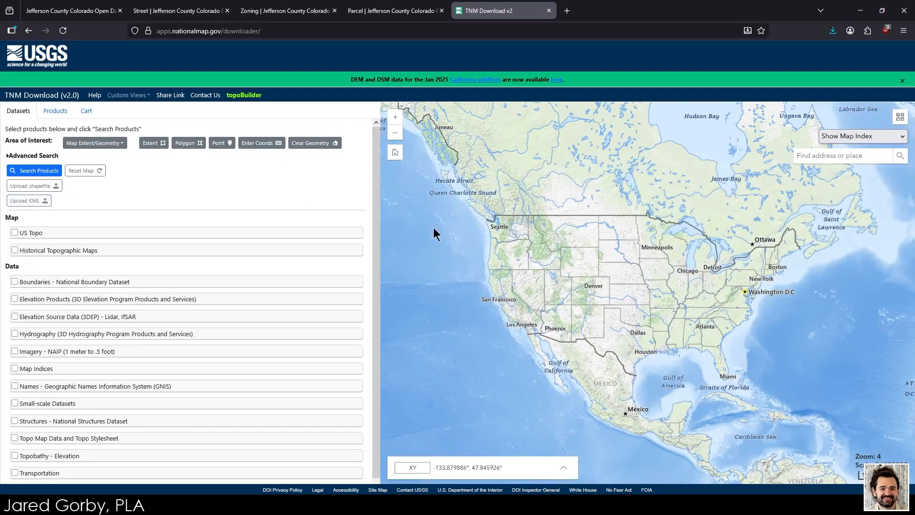
Step: Frame the TNM map on the Lakewood neighborhood around W Florida Ave, just north of Kendrick Reservoir
scroll(586, 300, "up", 3)
scroll(604, 265, "up", 3)
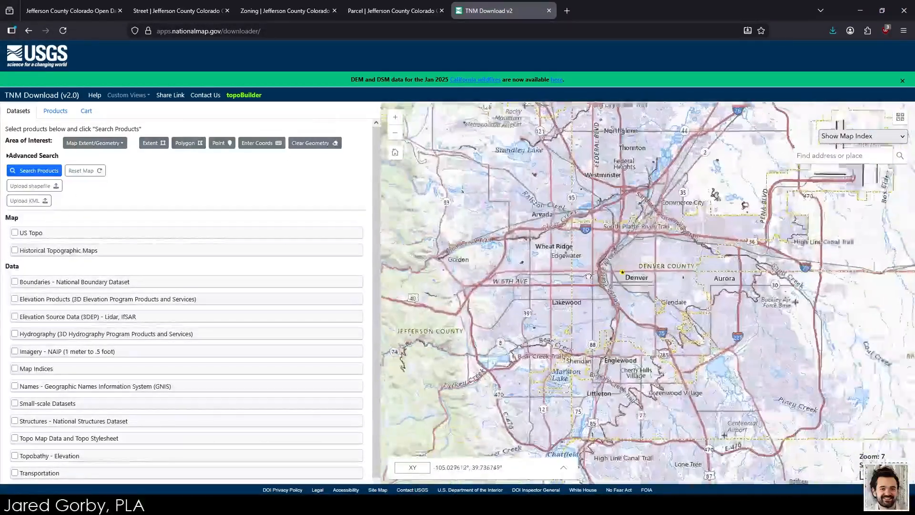
scroll(571, 308, "up", 2)
scroll(571, 309, "up", 3)
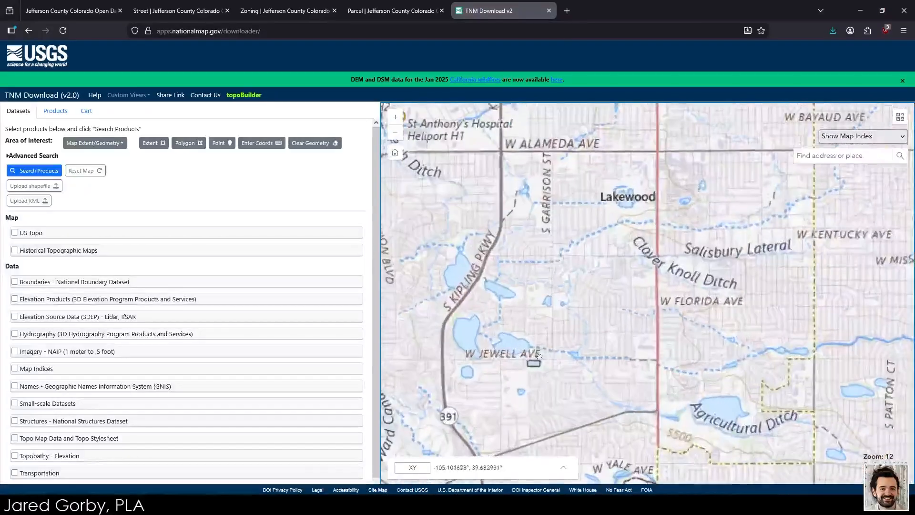
left_click_drag(653, 297, 672, 267)
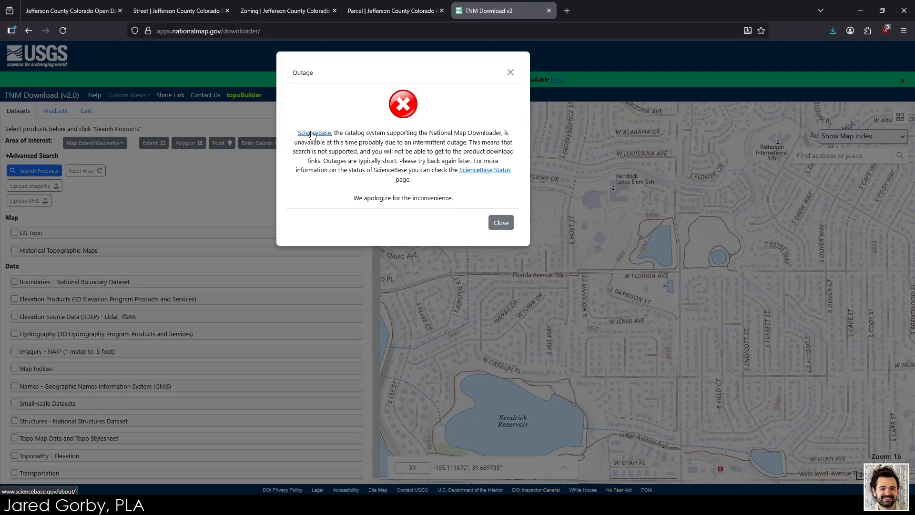
Step: Dismiss the outage notice and select the Elevation Source Data (3DEP) - Lidar, IfSAR dataset with Lidar Point Cloud (LPC)
left_click_drag(450, 197, 339, 114)
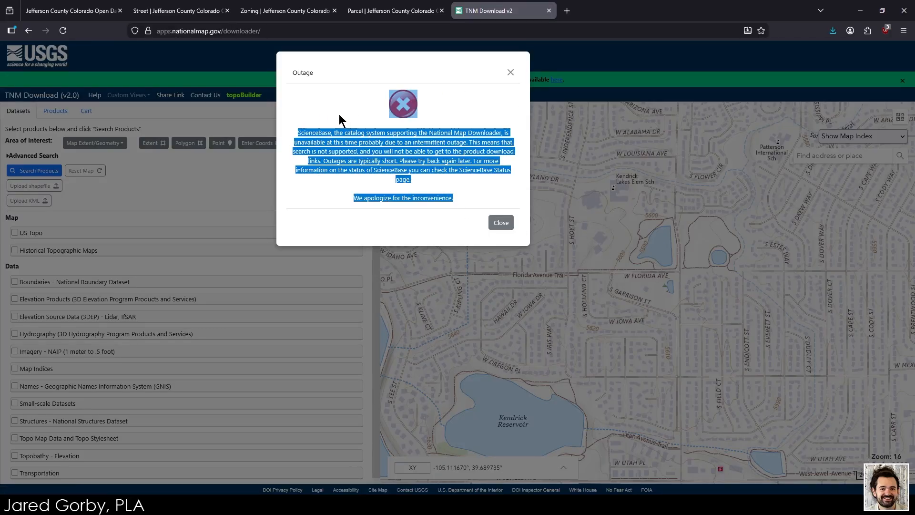
left_click(378, 94)
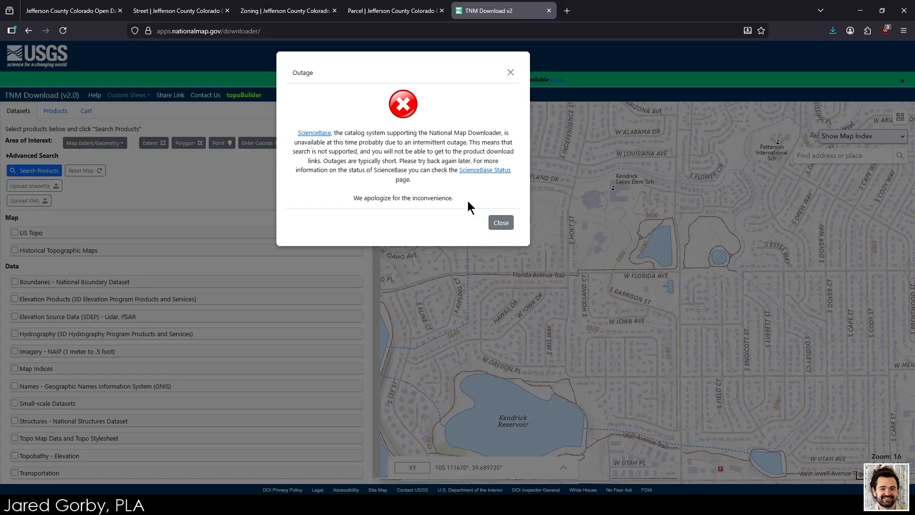
key("Escape")
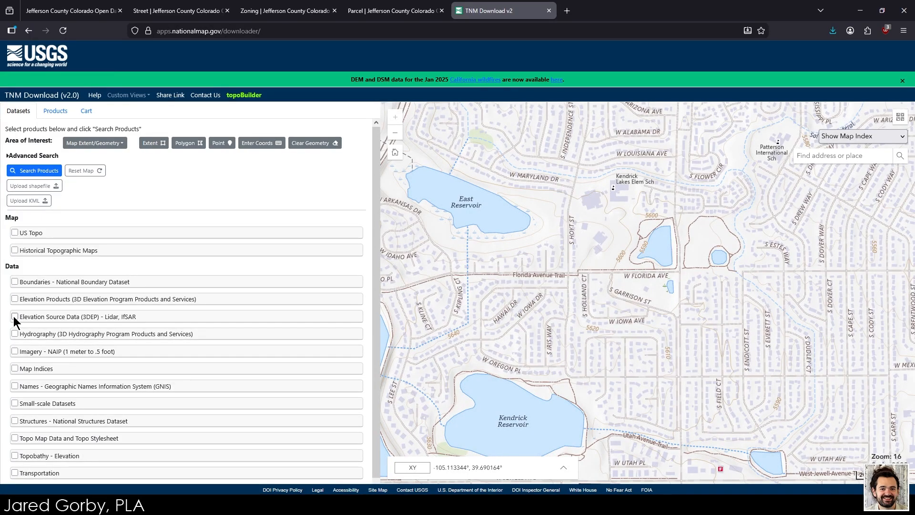
left_click(14, 317)
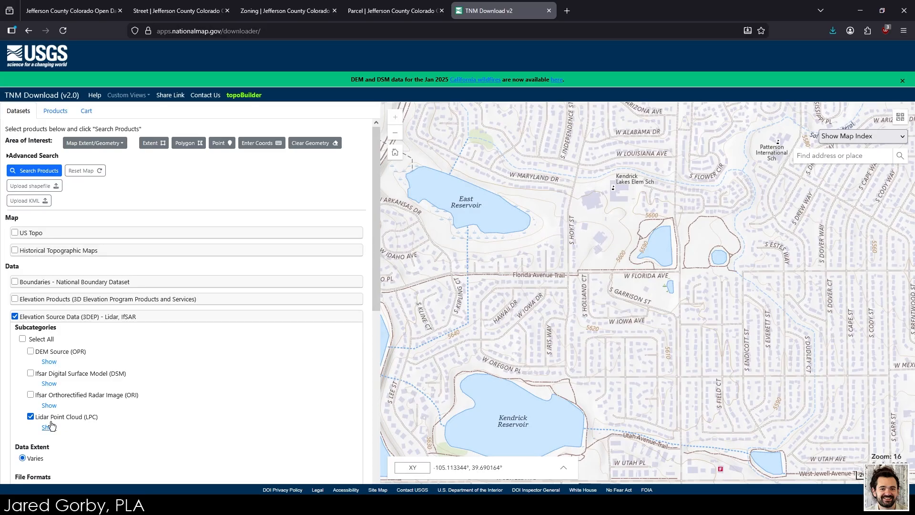
Step: Replace the Elevation Source Data selection with Elevation Products (3D Elevation Program) and deselect the 1/3 arc-second DEM
left_click(15, 317)
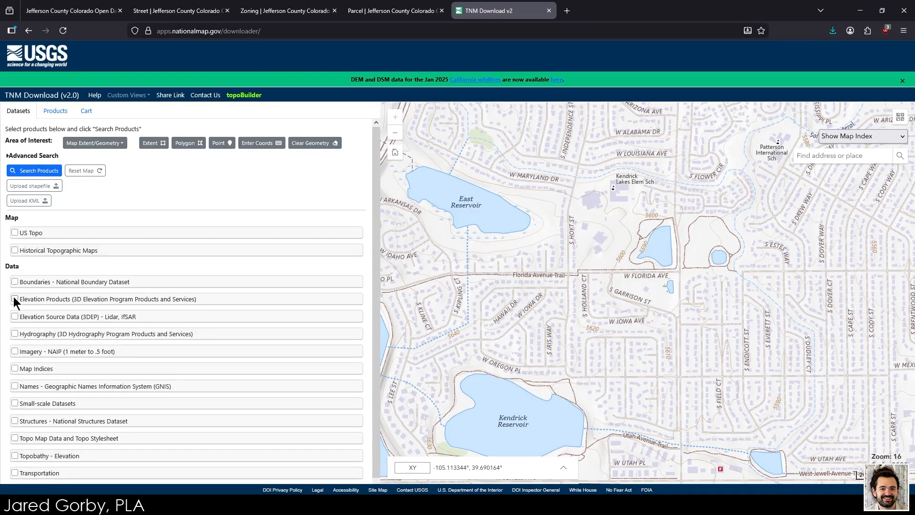
left_click(14, 299)
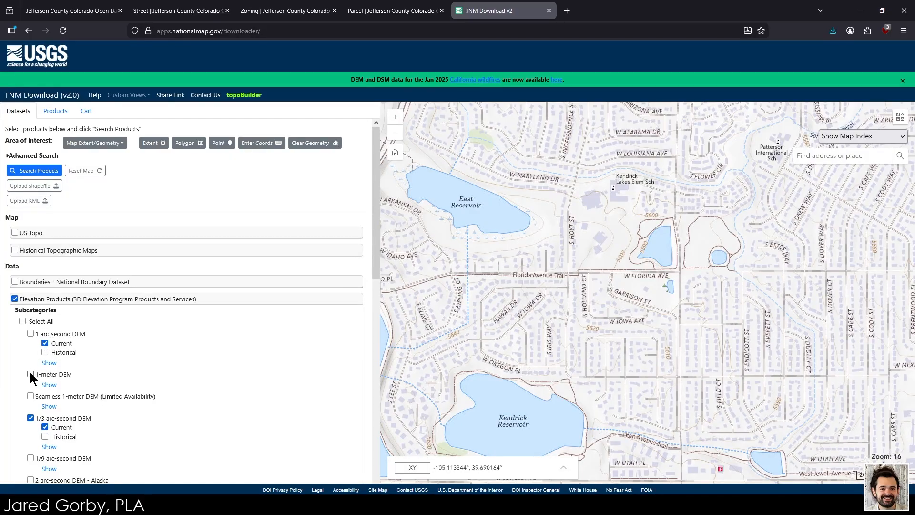
left_click(31, 417)
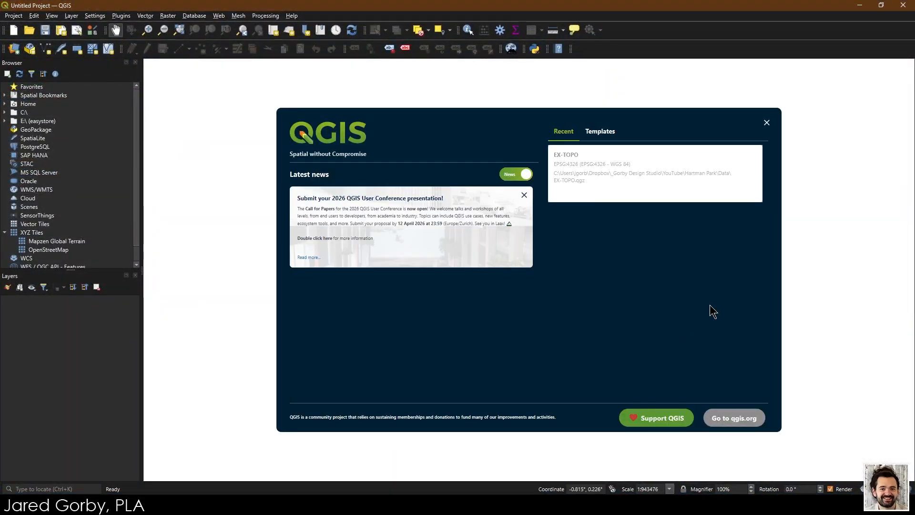
Step: Switch to QGIS, dismiss the welcome screen and add Street.shp from the Data/Street folder as a vector layer
left_click(767, 122)
left_click(73, 17)
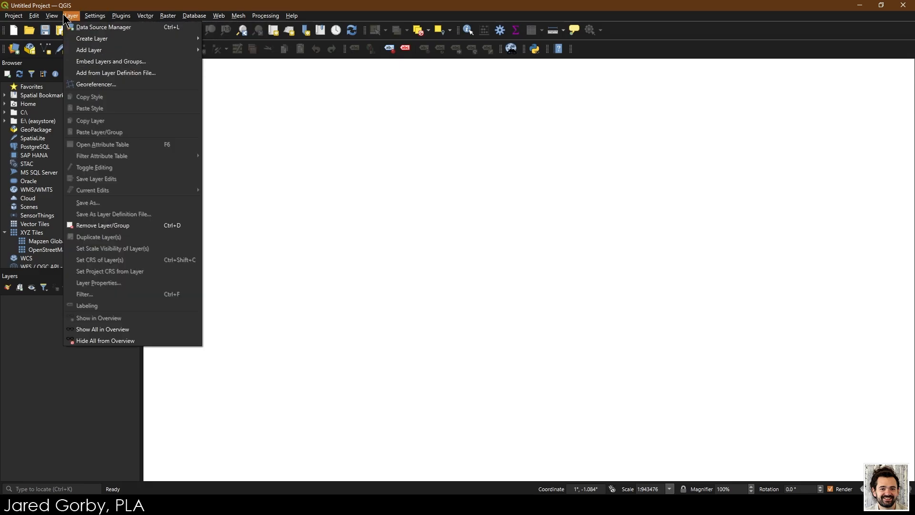
mouse_move(81, 50)
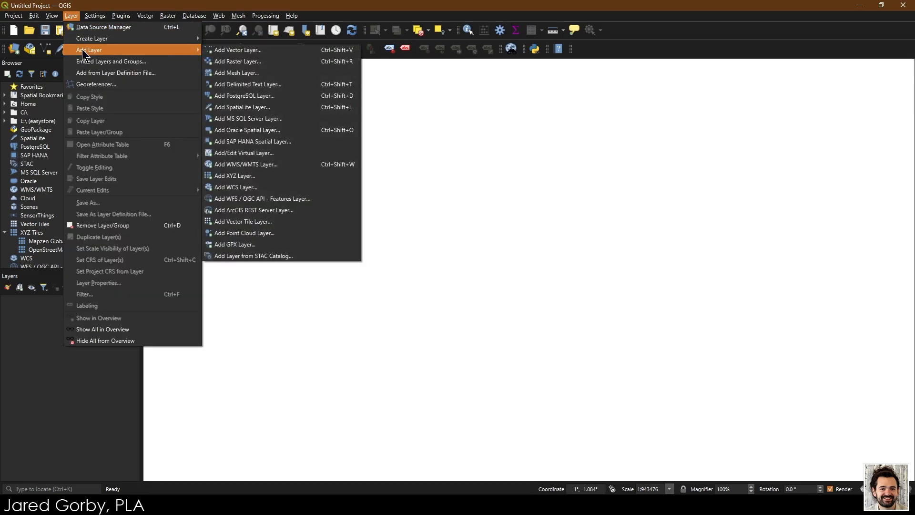
left_click(276, 51)
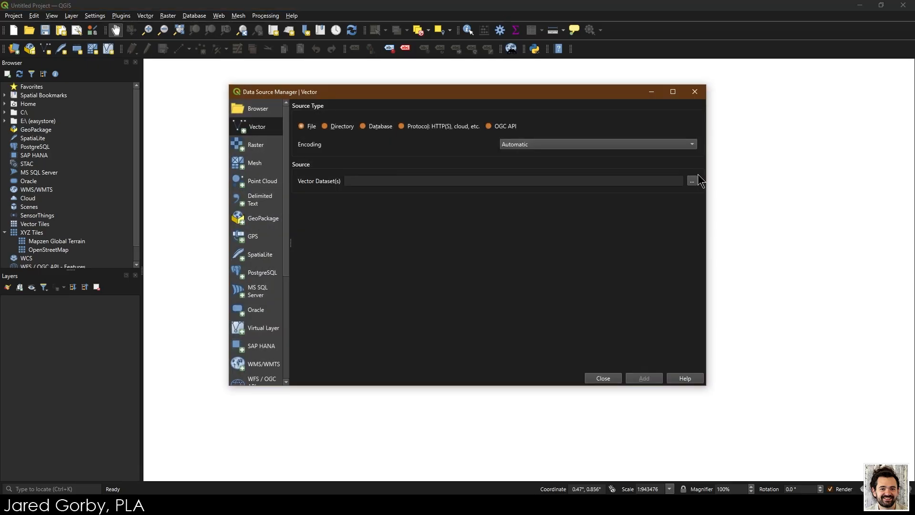
left_click(693, 181)
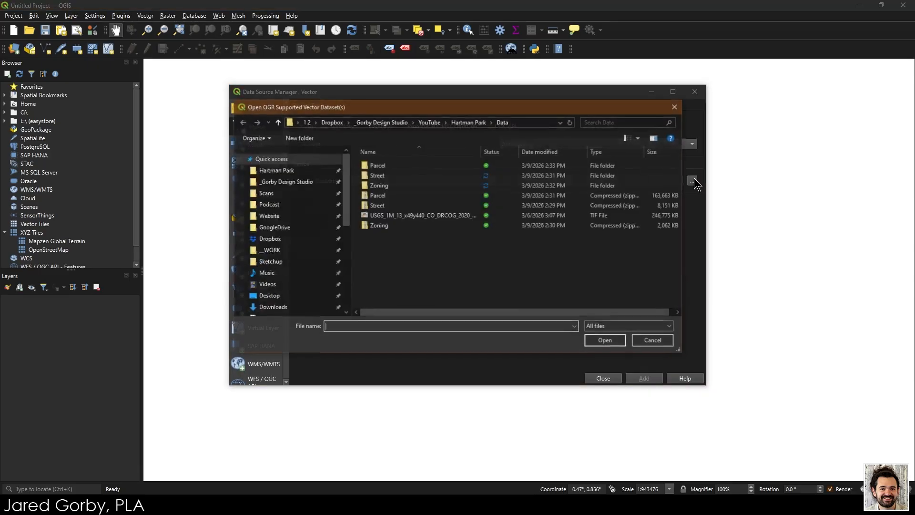
double_click(444, 177)
left_click(424, 206)
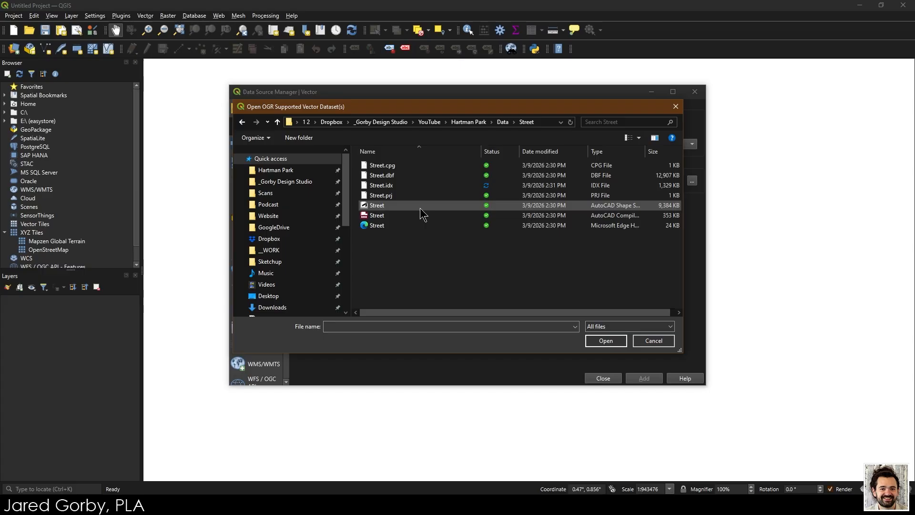
left_click(606, 340)
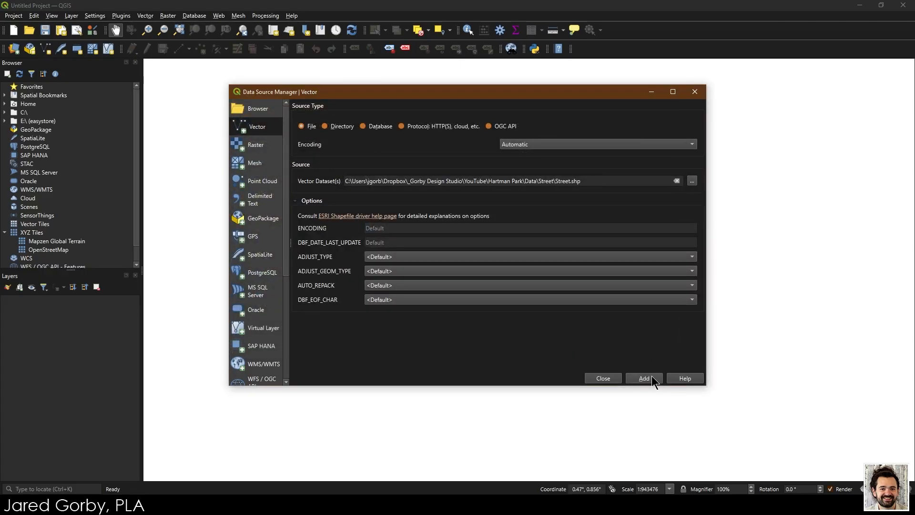
left_click(651, 378)
left_click(602, 378)
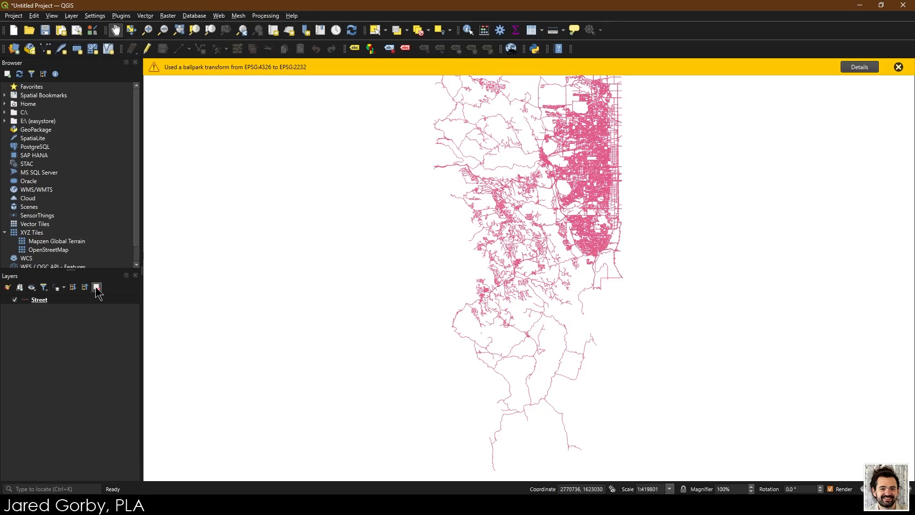
left_click(898, 67)
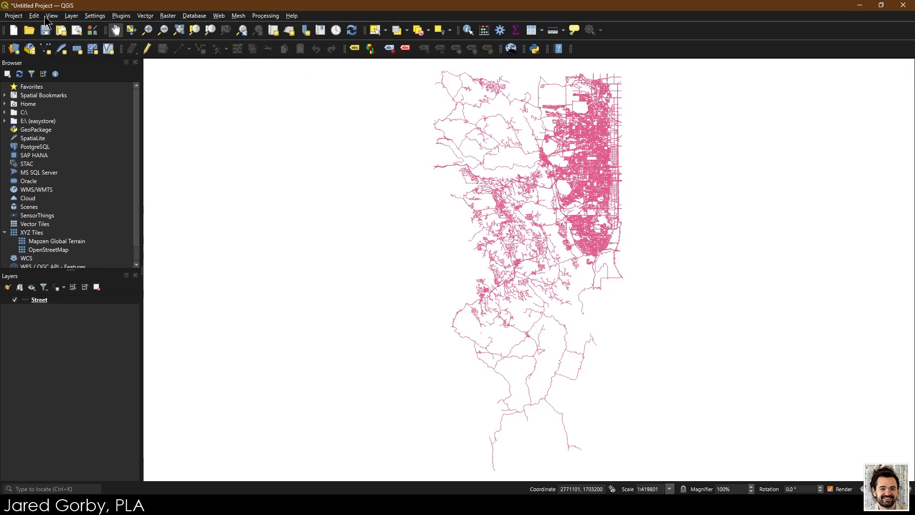
Step: Add USGS_1M_13_x49y440_CO_DRCOG_2020_B20.tif from the Data folder as a raster layer and move the Street layer above it
left_click(55, 17)
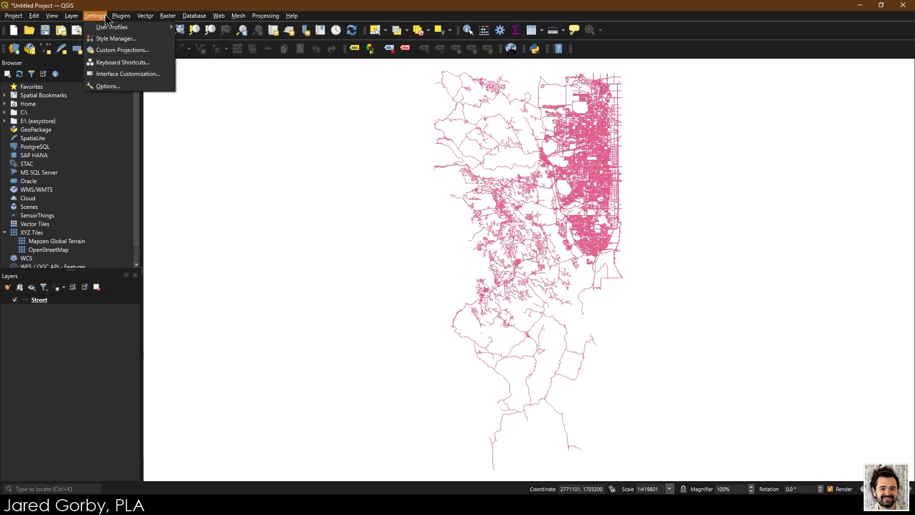
mouse_move(72, 16)
mouse_move(97, 50)
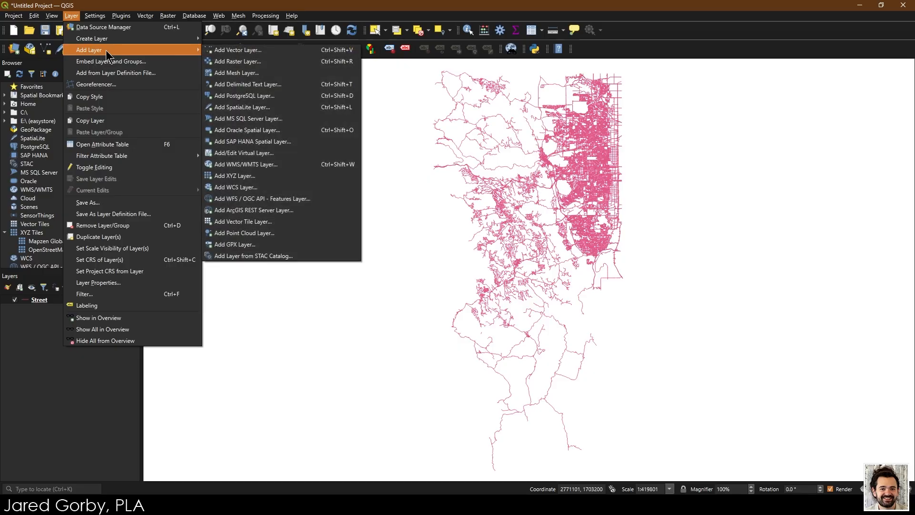
left_click(295, 61)
left_click(692, 167)
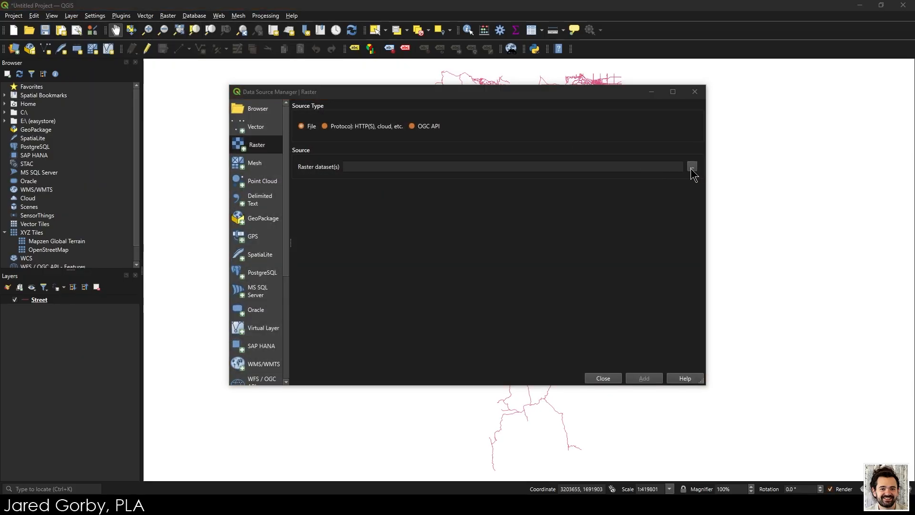
left_click(503, 122)
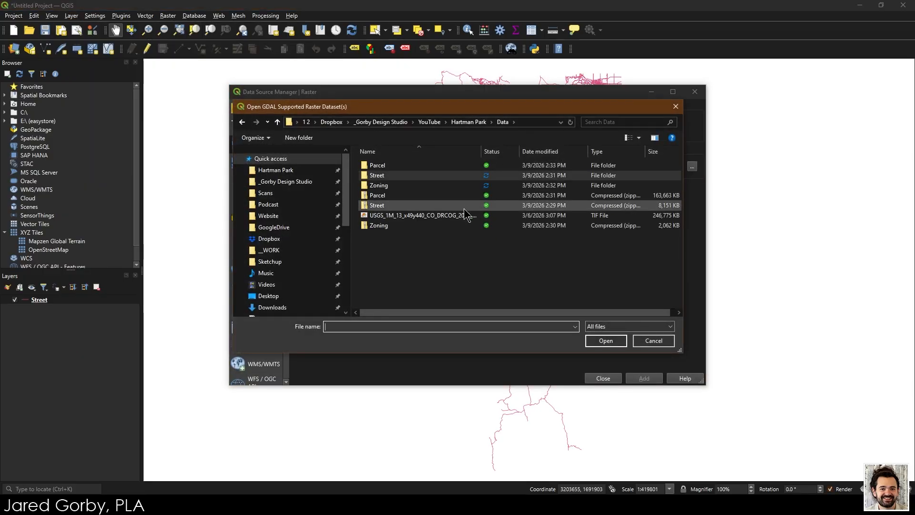
left_click(472, 215)
left_click(605, 341)
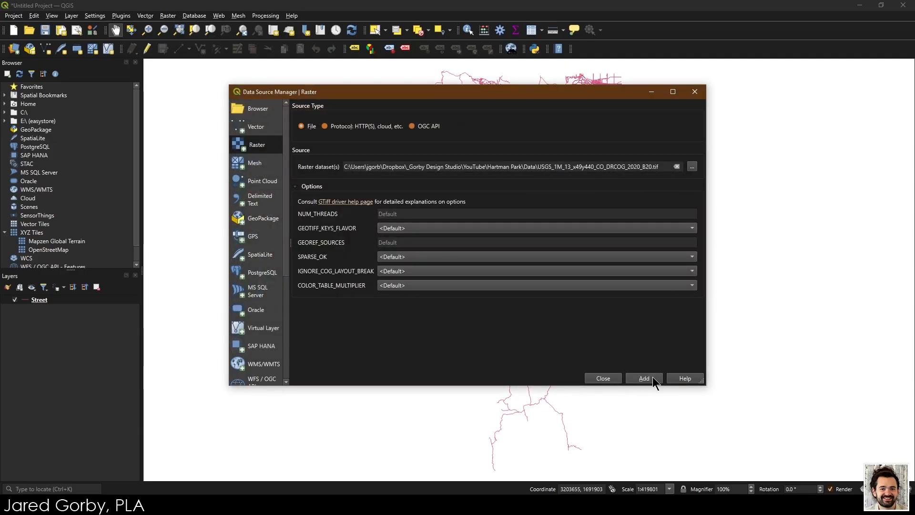
left_click(643, 378)
left_click(602, 376)
scroll(625, 161, "up", 2)
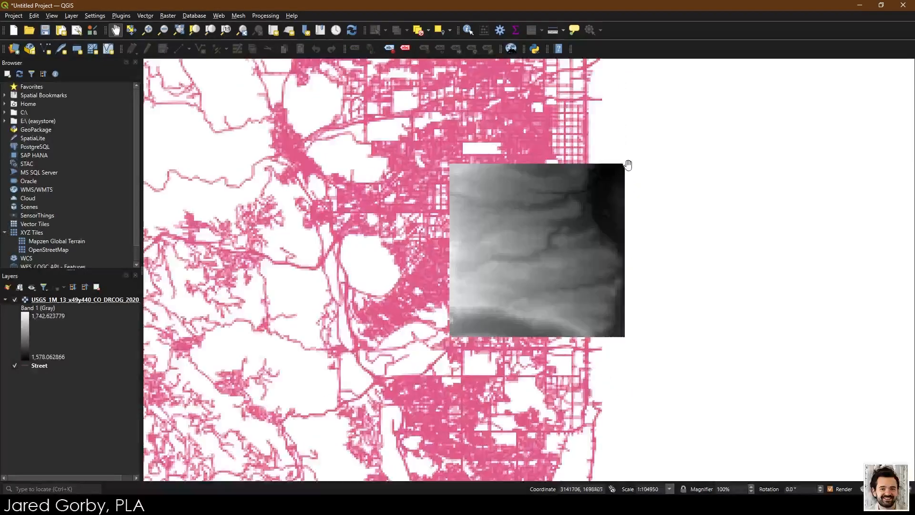
left_click_drag(44, 367, 53, 302)
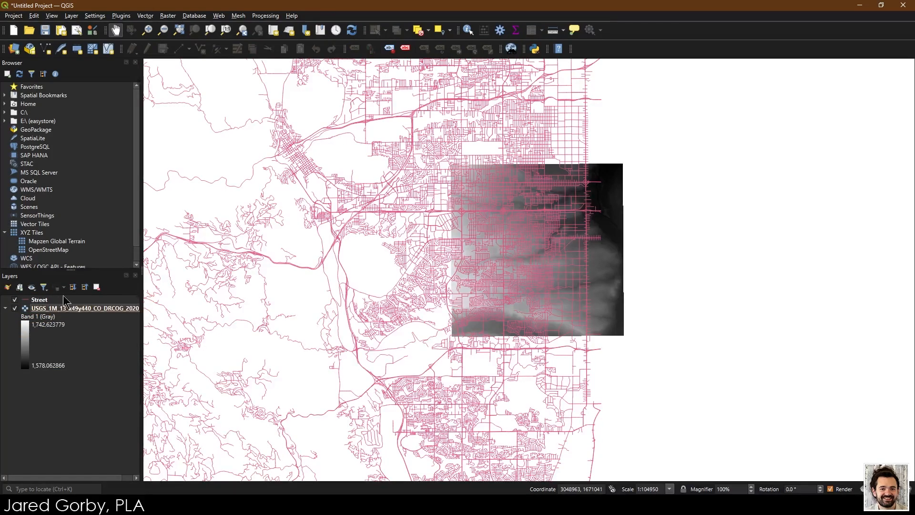
Step: Clip the USGS elevation raster by an extent drawn on the map around the site, about 3250 by 2660 ft, as a temporary file
scroll(478, 249, "up", 1)
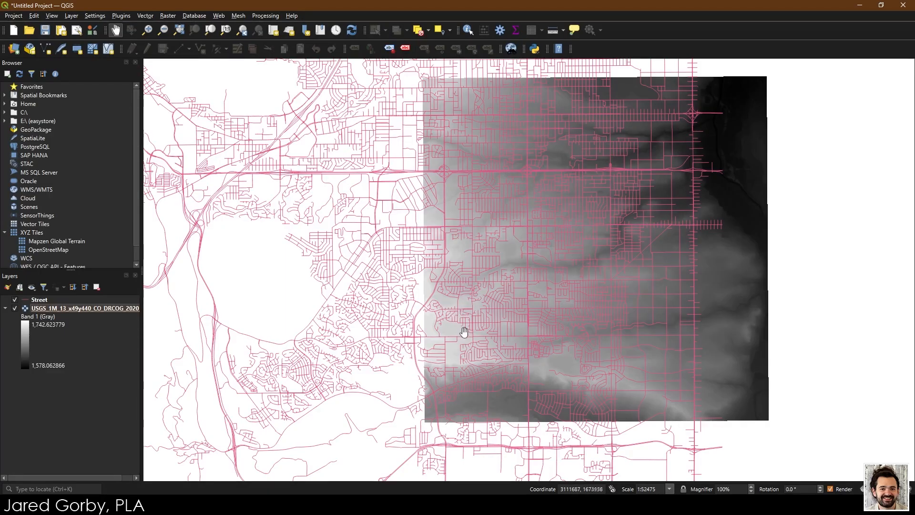
scroll(462, 324, "up", 2)
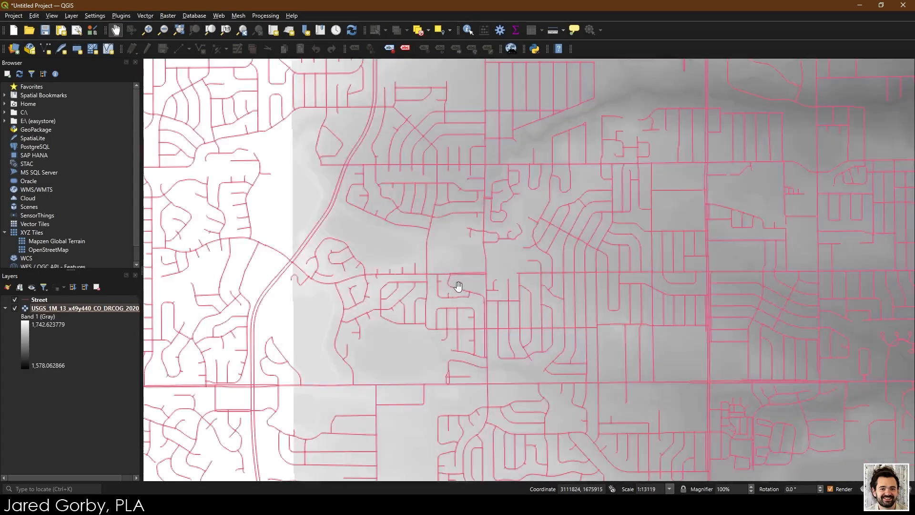
scroll(460, 286, "up", 1)
scroll(460, 286, "down", 1)
left_click_drag(460, 284, 474, 265)
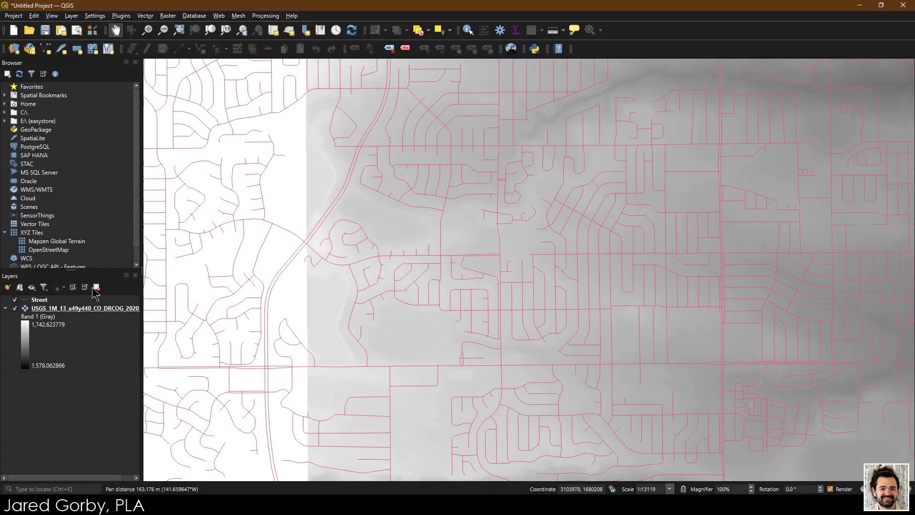
left_click(84, 308)
left_click(168, 16)
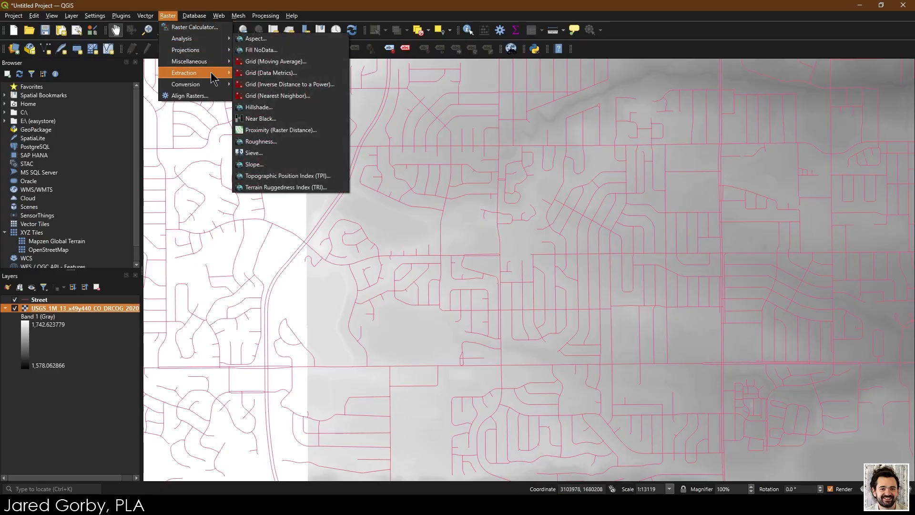
mouse_move(211, 74)
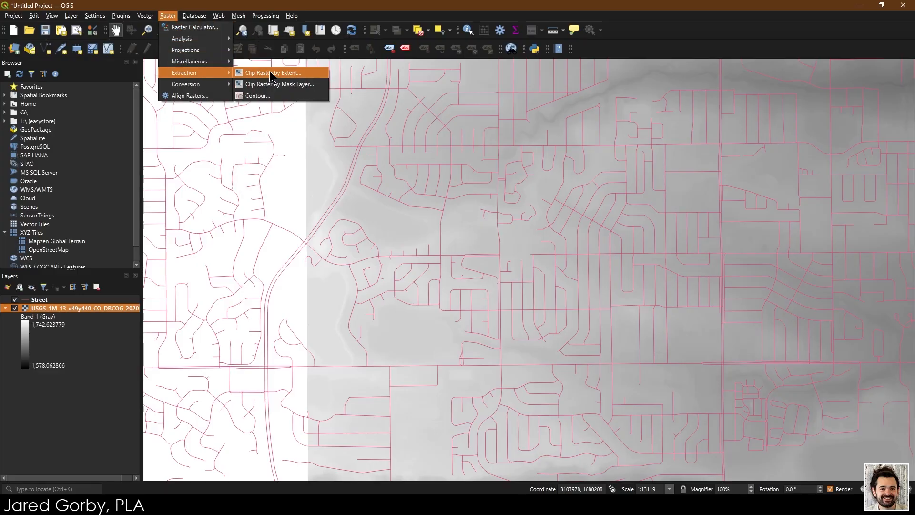
left_click(305, 77)
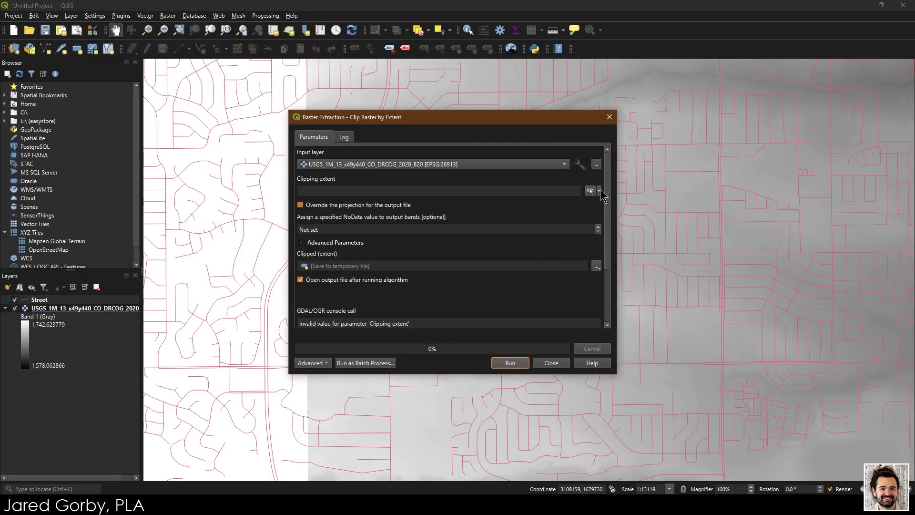
left_click(600, 191)
left_click(601, 248)
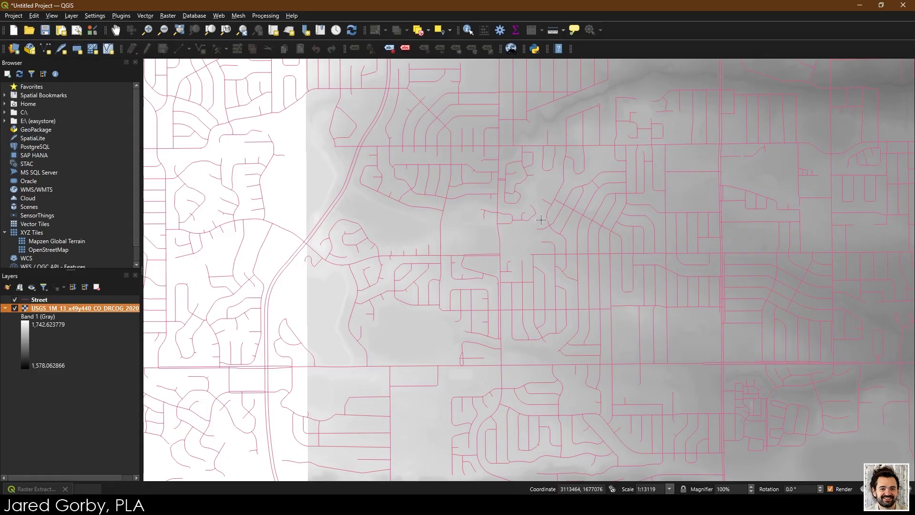
left_click_drag(552, 207, 417, 322)
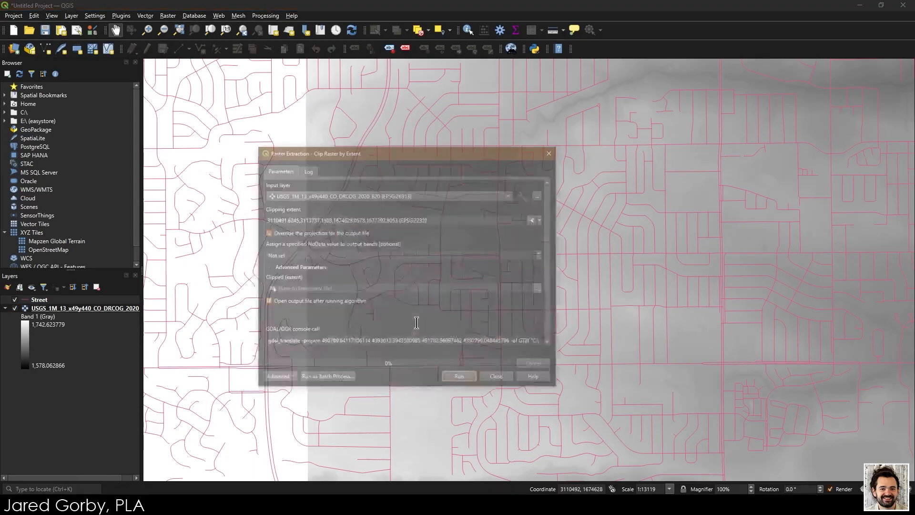
left_click(510, 363)
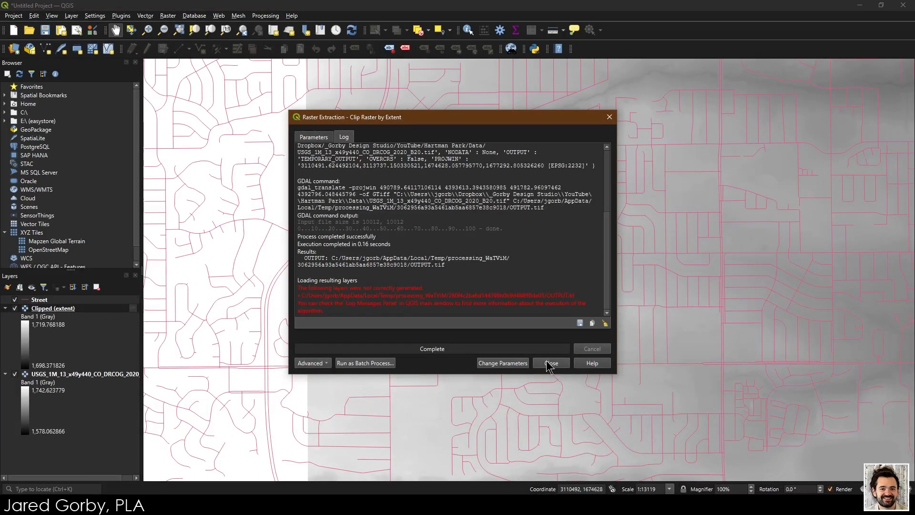
left_click(551, 363)
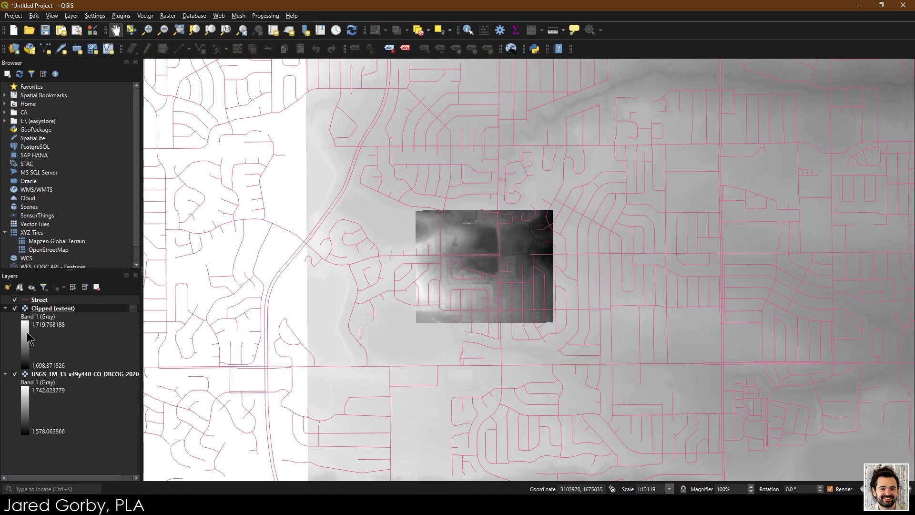
Step: Hide the original USGS elevation raster and select the clipped raster layer
left_click(15, 374)
scroll(472, 265, "up", 2)
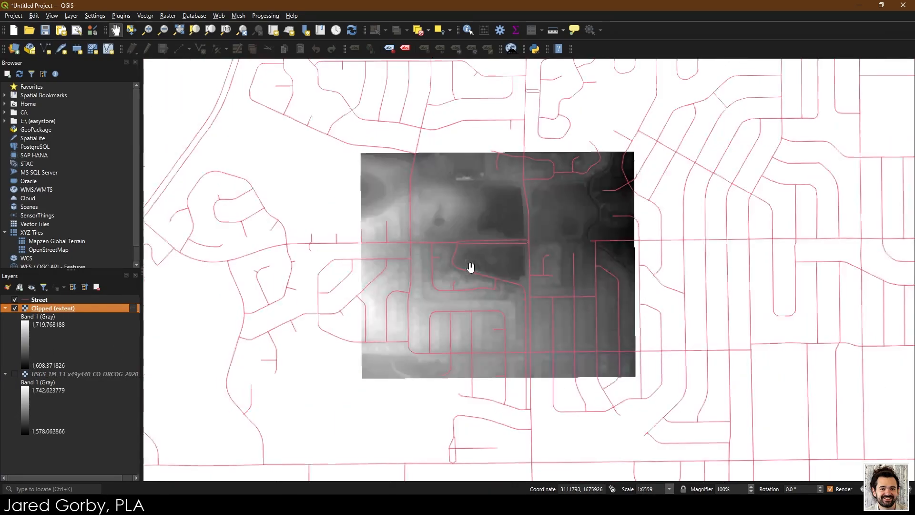
scroll(480, 269, "down", 1)
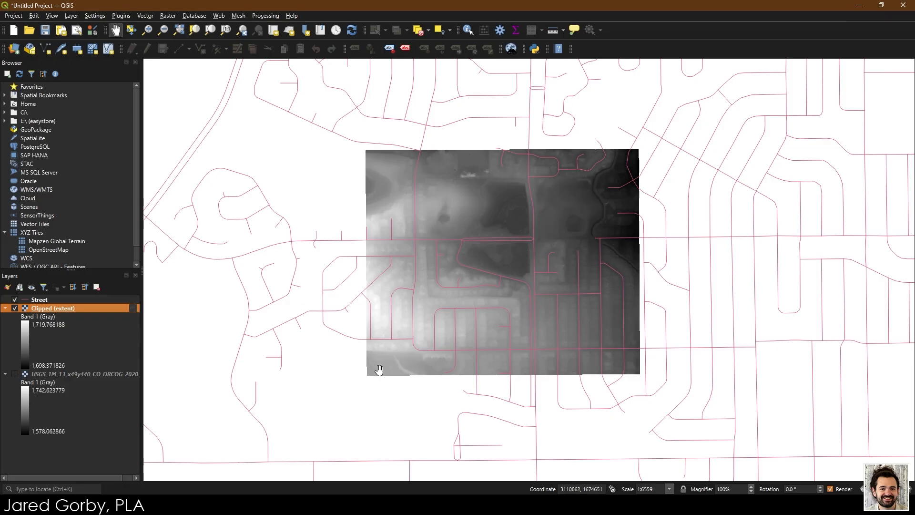
Step: Reproject the clipped raster to the project CRS, EPSG:2232 - NAD83 / Colorado Central (ftUS), and hide the clipped layer
left_click(167, 16)
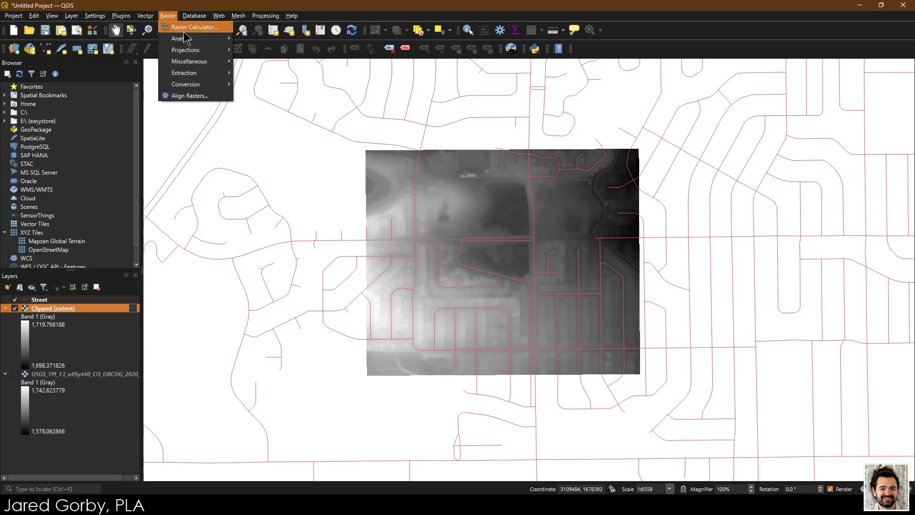
mouse_move(196, 53)
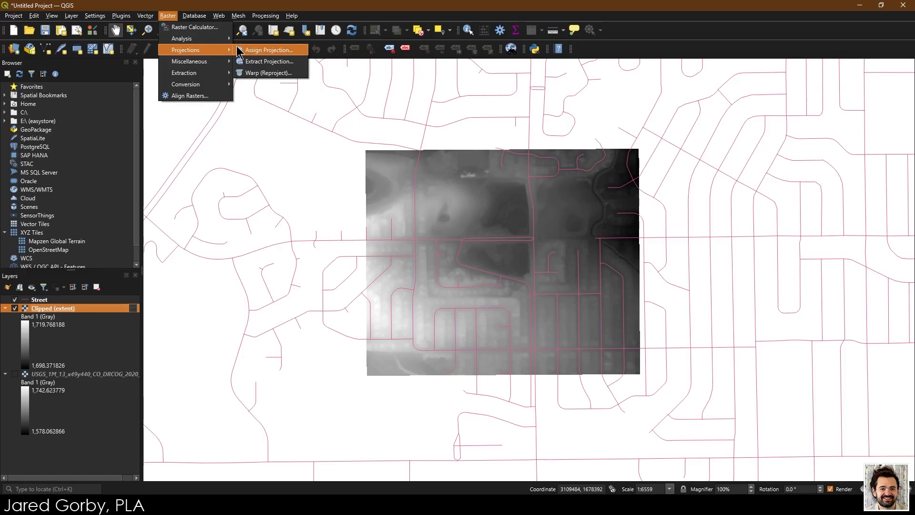
left_click(278, 76)
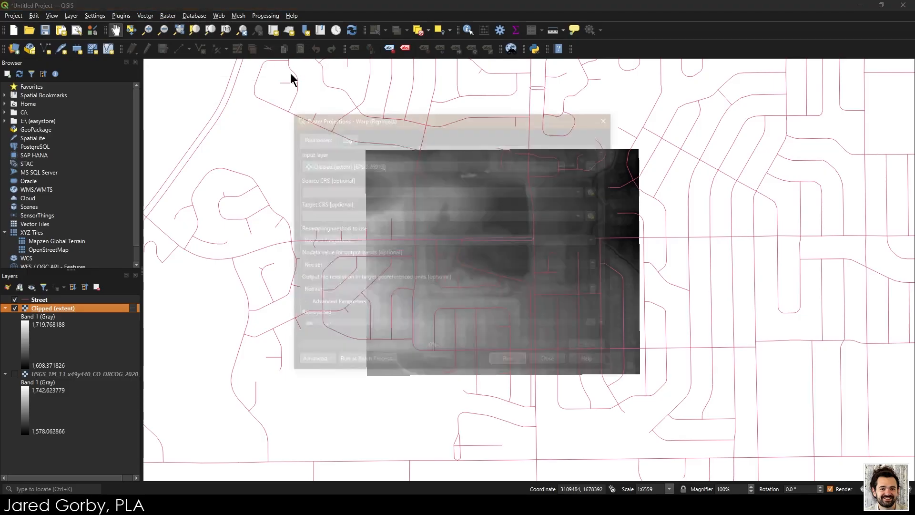
left_click_drag(534, 118, 576, 129)
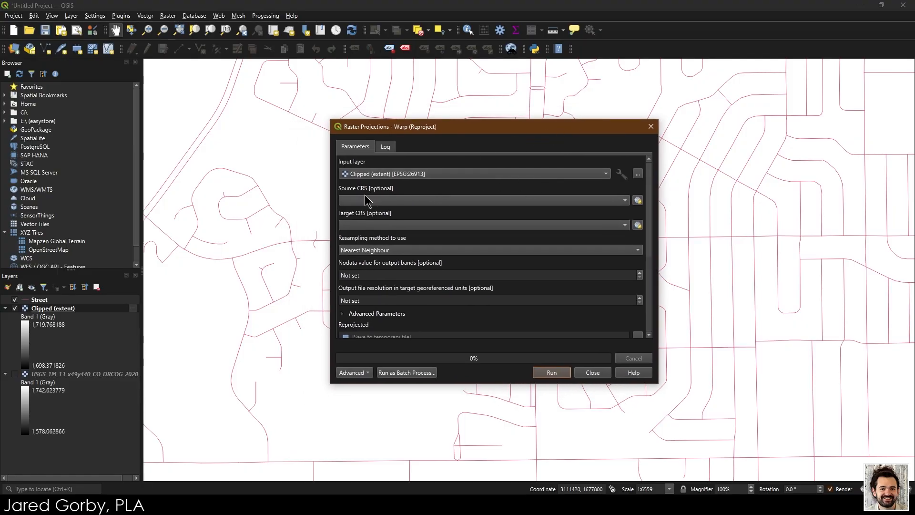
left_click(625, 225)
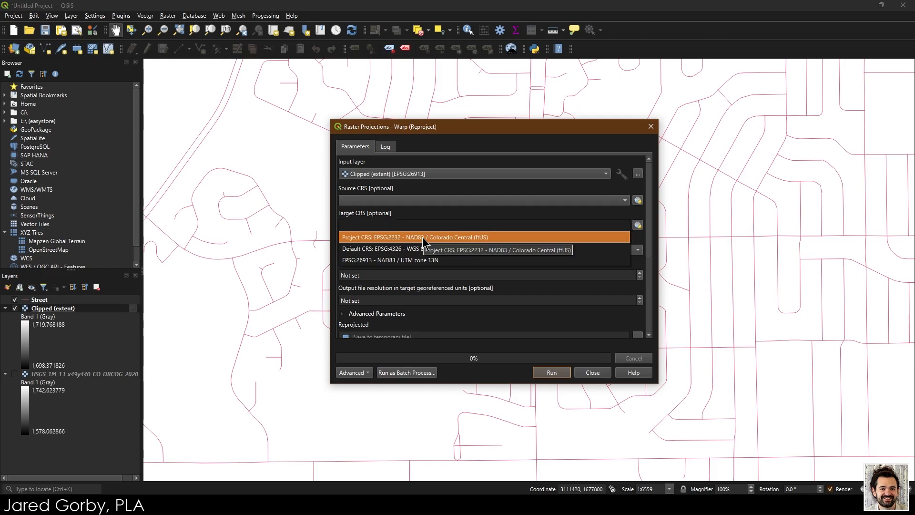
left_click(423, 236)
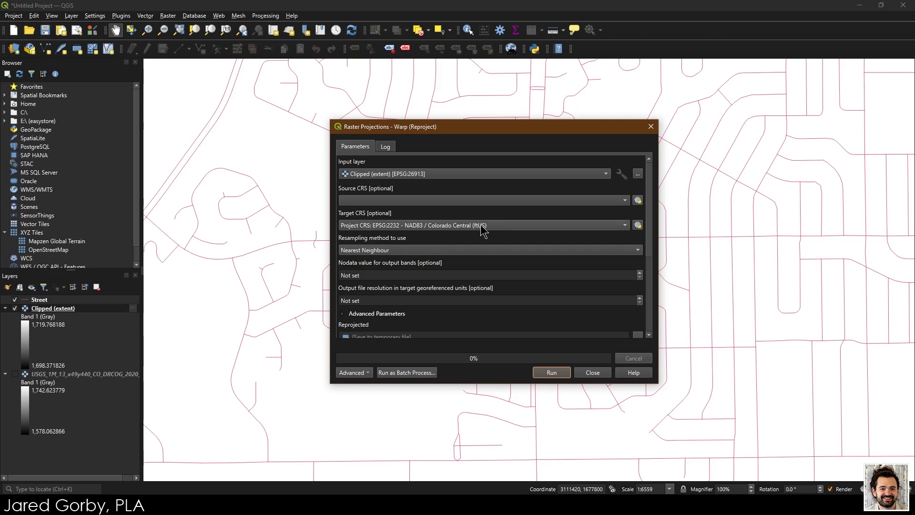
left_click(552, 373)
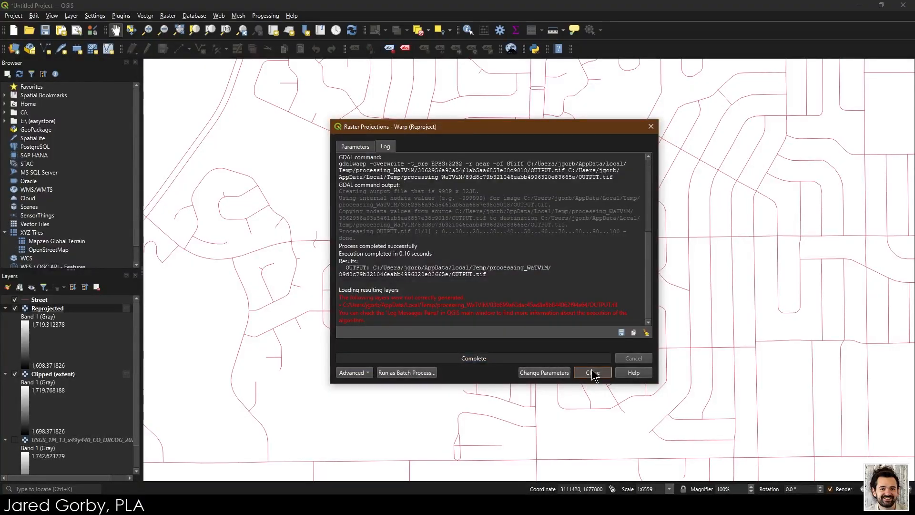
left_click(592, 371)
left_click(15, 375)
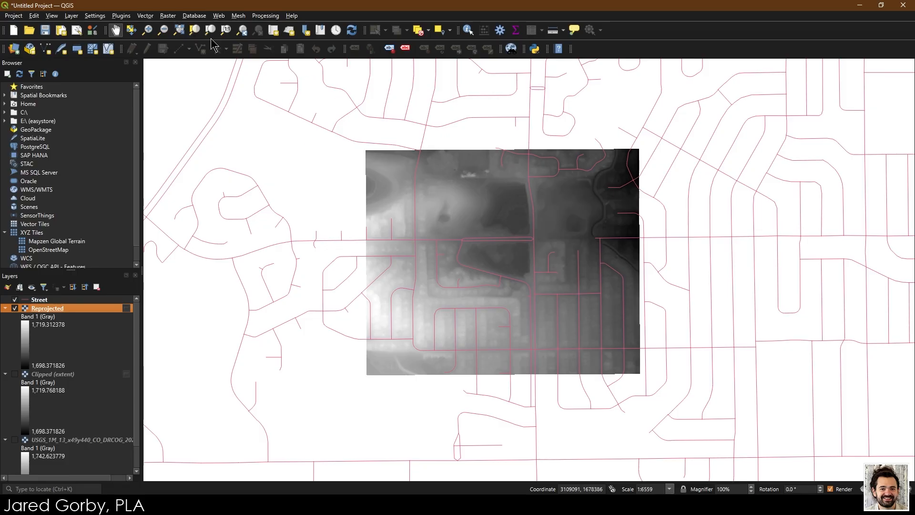
Step: Open the Raster Calculator and look up the meters to feet conversion factor in Firefox, returning to QGIS with 3.2808399
left_click(167, 16)
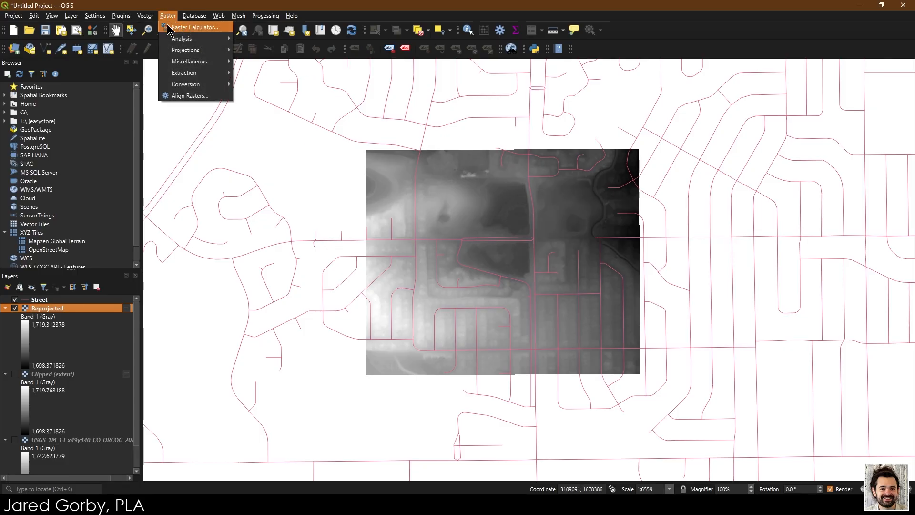
left_click(191, 28)
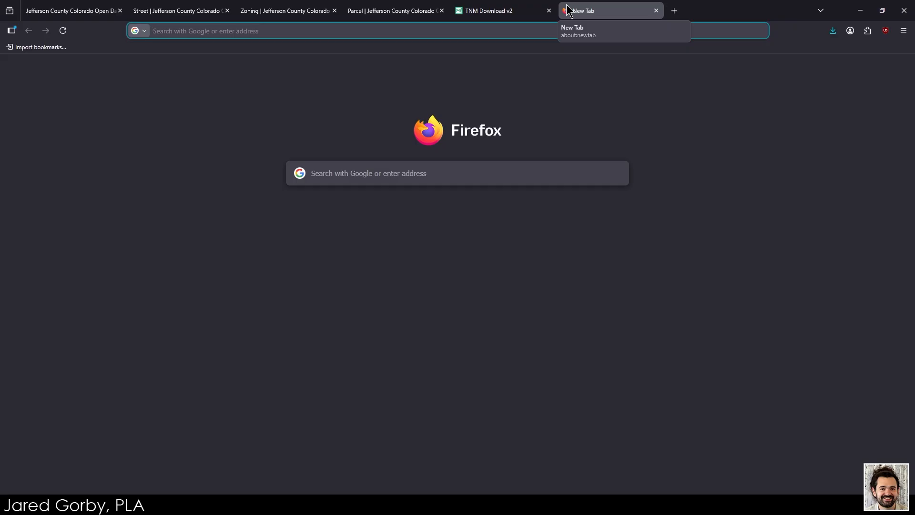
type("meters to gf")
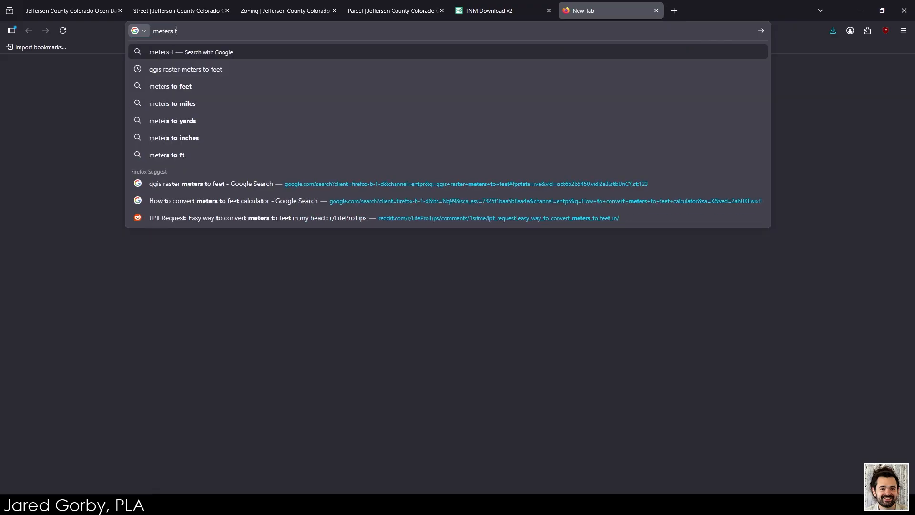
key("BackSpace")
key("BackSpace")
type("feet")
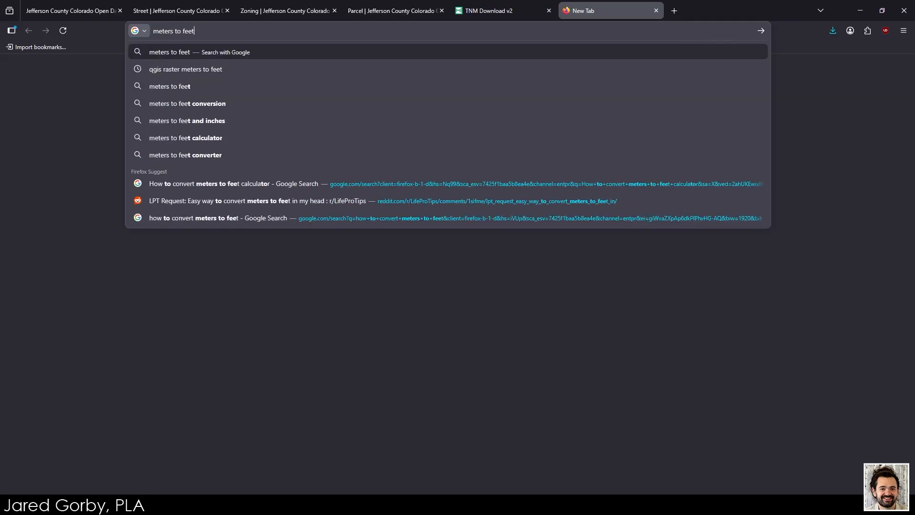
key("Down")
key("Down")
key("Return")
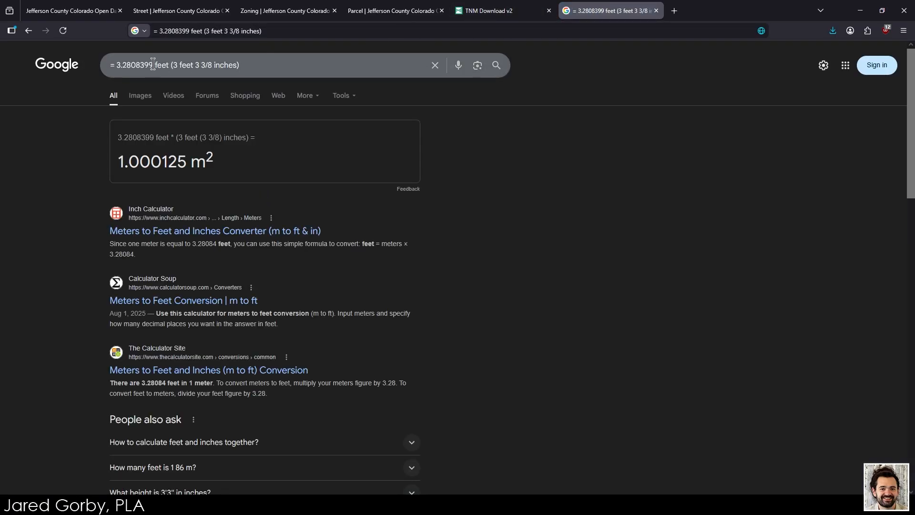
left_click_drag(153, 64, 128, 62)
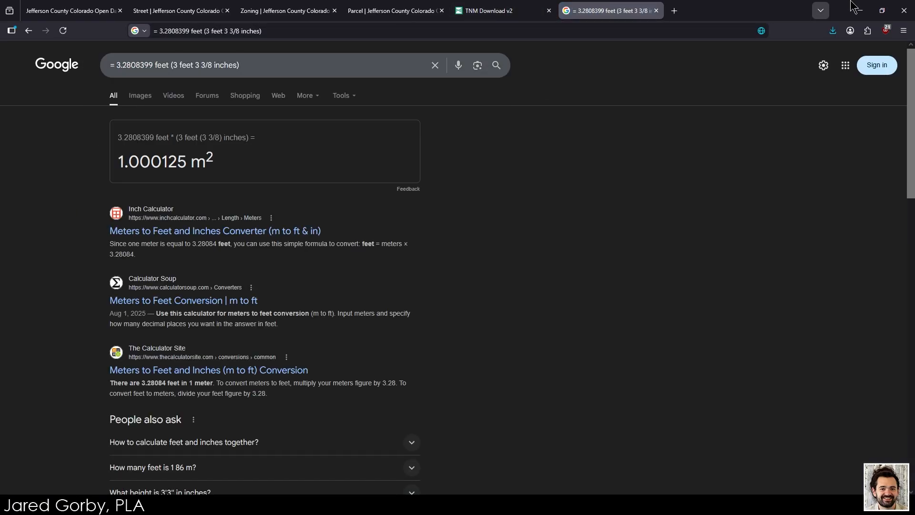
key("alt+Tab")
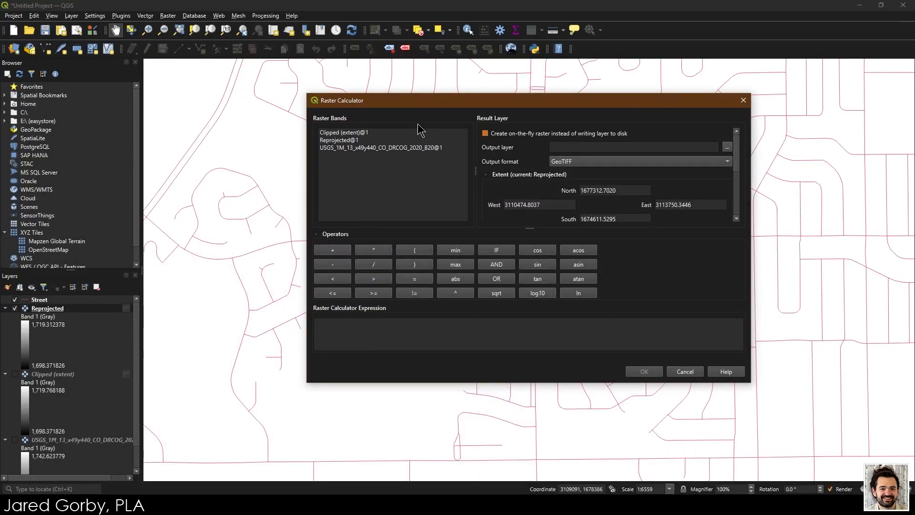
Step: Build the Raster Calculator expression "Reprojected@1" * 3.2808399 to convert the elevations to feet
left_click(348, 141)
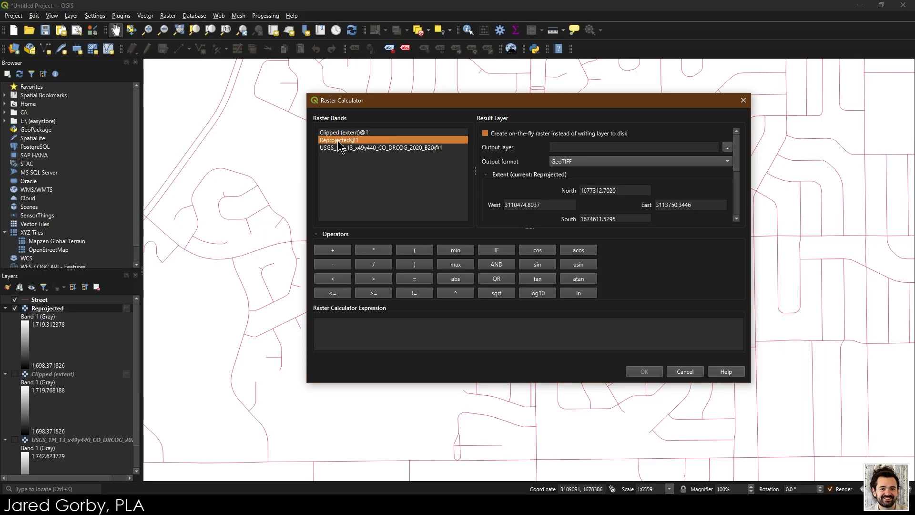
double_click(353, 141)
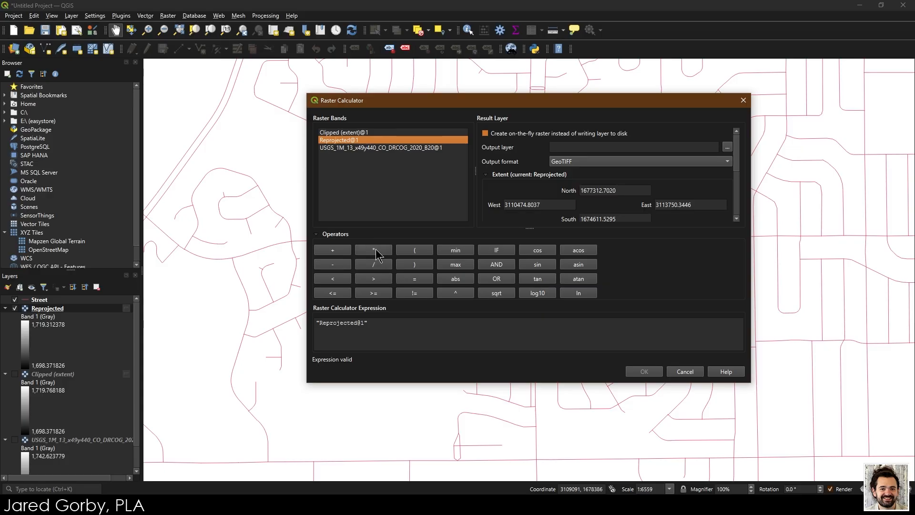
left_click(375, 251)
left_click(489, 327)
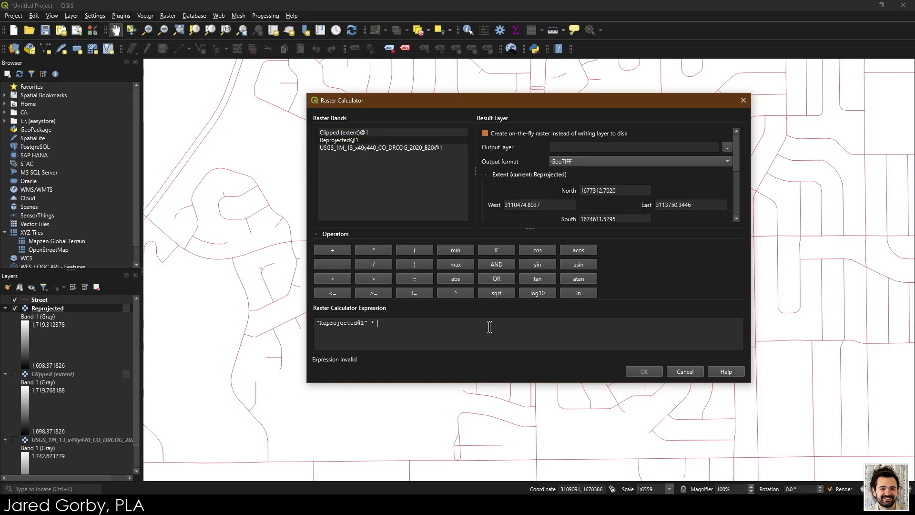
type("3.2808399")
Step: Set the calculator's output layer to DEM_FEET in the Data folder and run the calculation
left_click(728, 148)
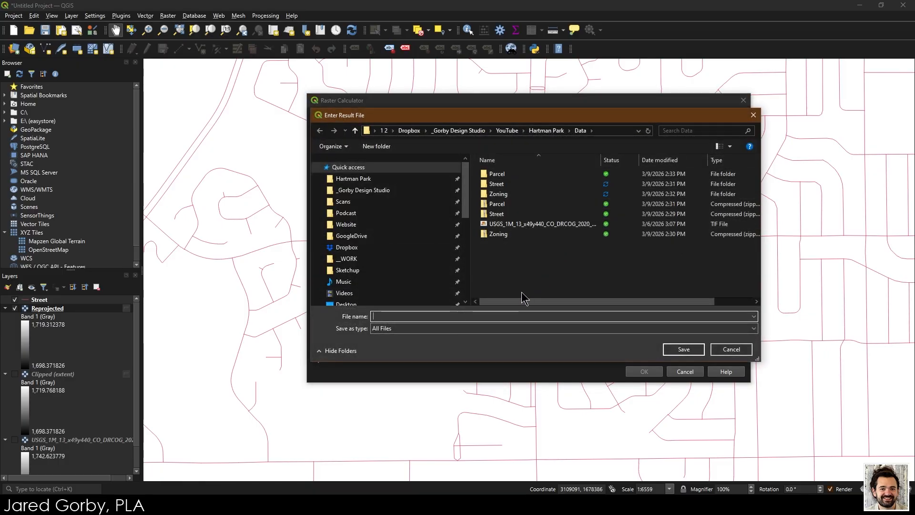
left_click(511, 316)
type("DEM")
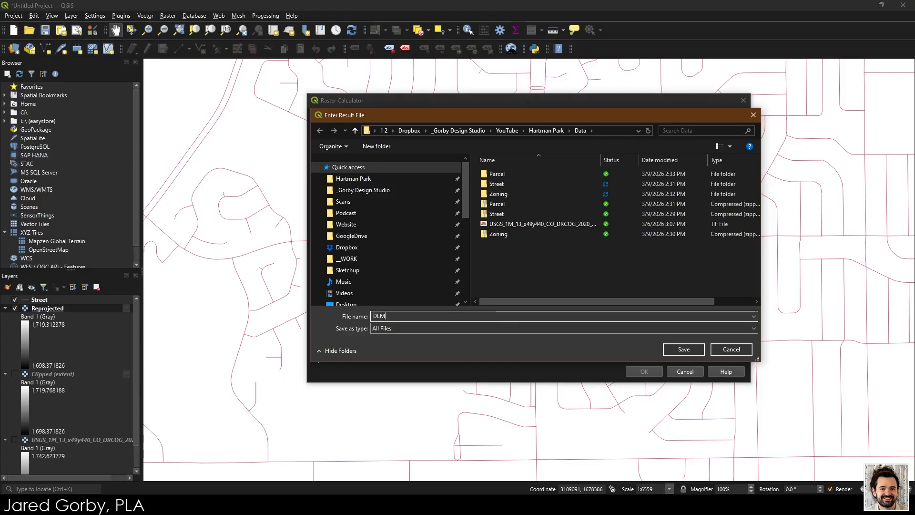
type("_FEET")
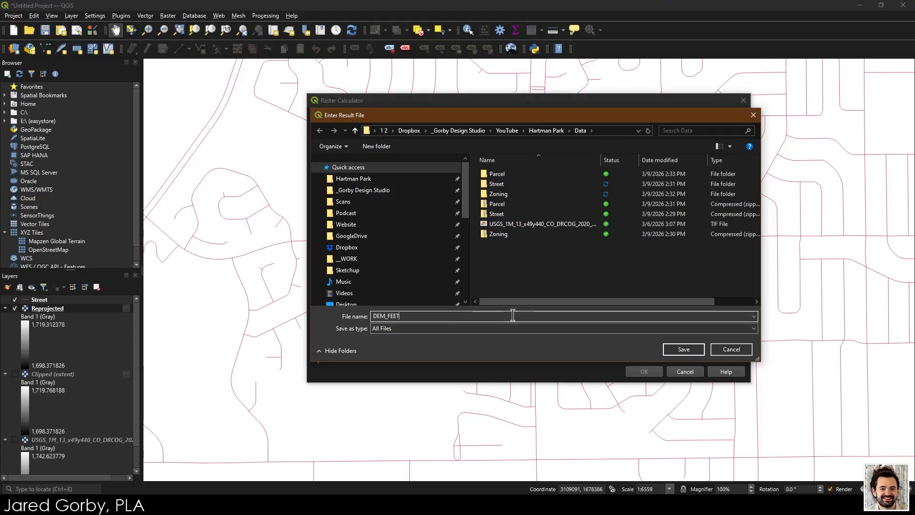
left_click(696, 350)
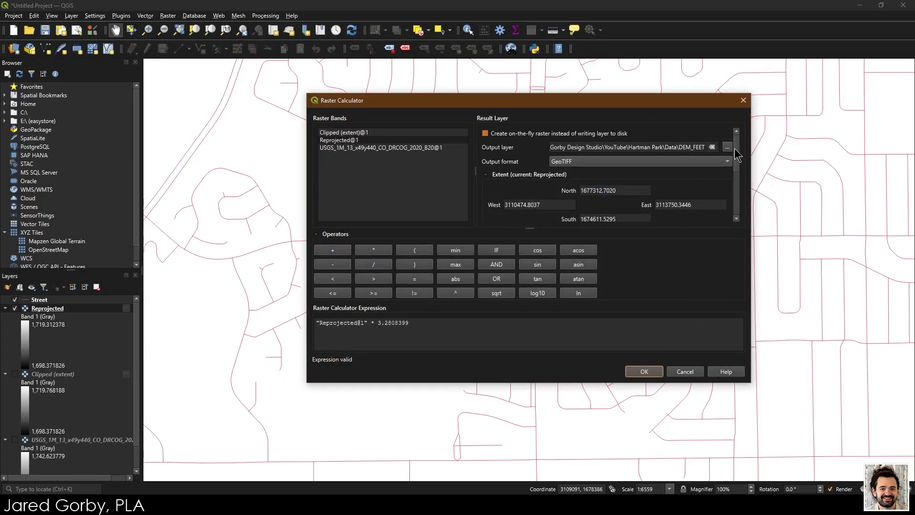
mouse_move(737, 155)
left_mouse_down()
mouse_move(742, 209)
mouse_move(738, 143)
left_mouse_up()
left_click(644, 371)
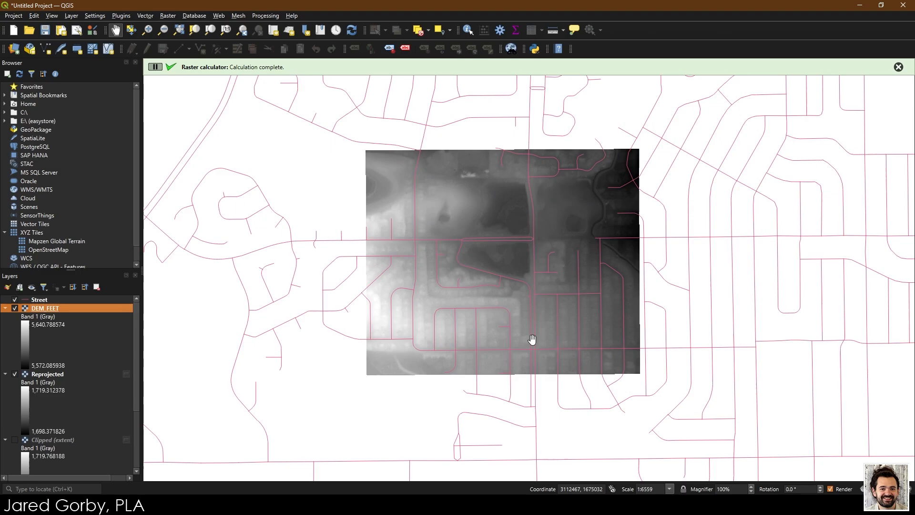
Step: Hide the Reprojected raster and select the DEM_FEET layer
left_click(15, 375)
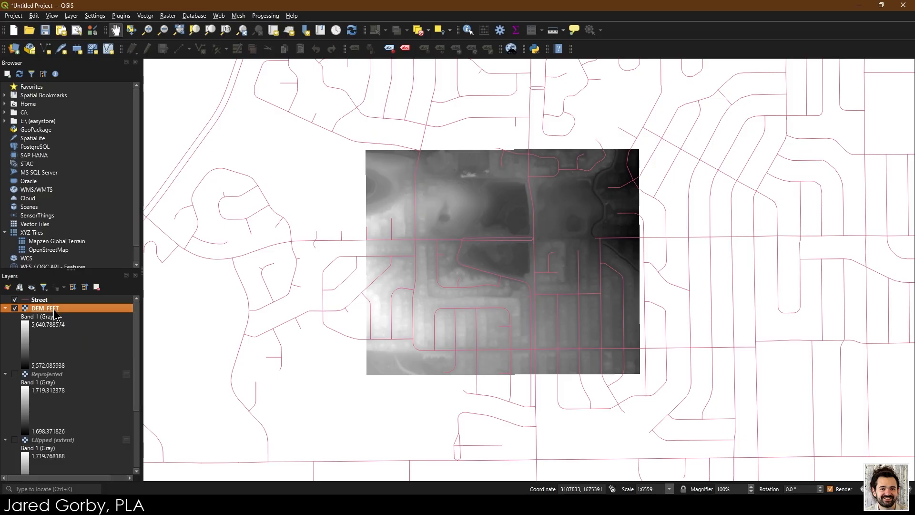
right_click(55, 312)
mouse_move(94, 272)
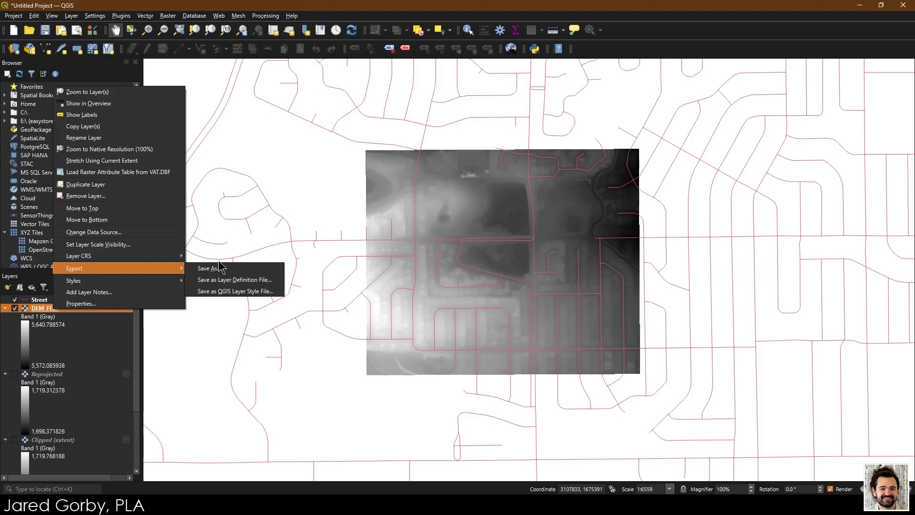
left_click(45, 305)
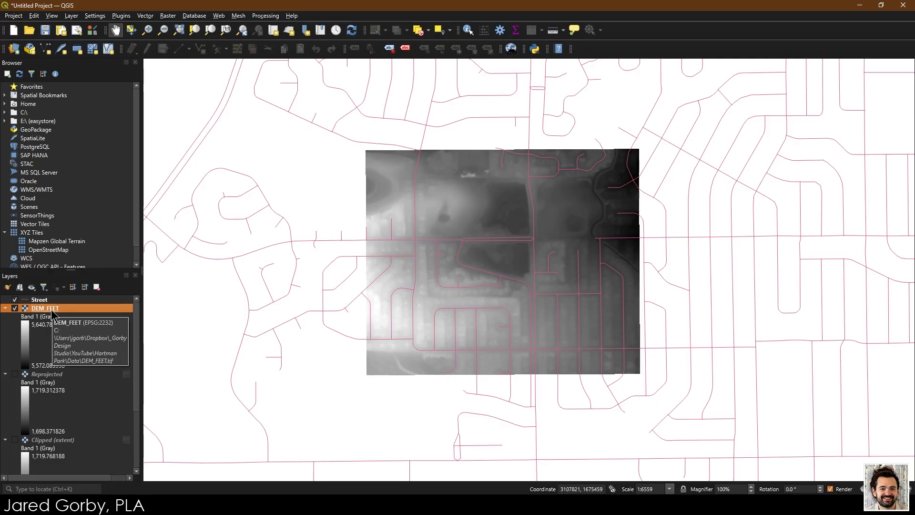
Step: Switch to Civil 3D and show the Toolspace Prospector for the 2610-LSMSTR drawing
left_click(443, 506)
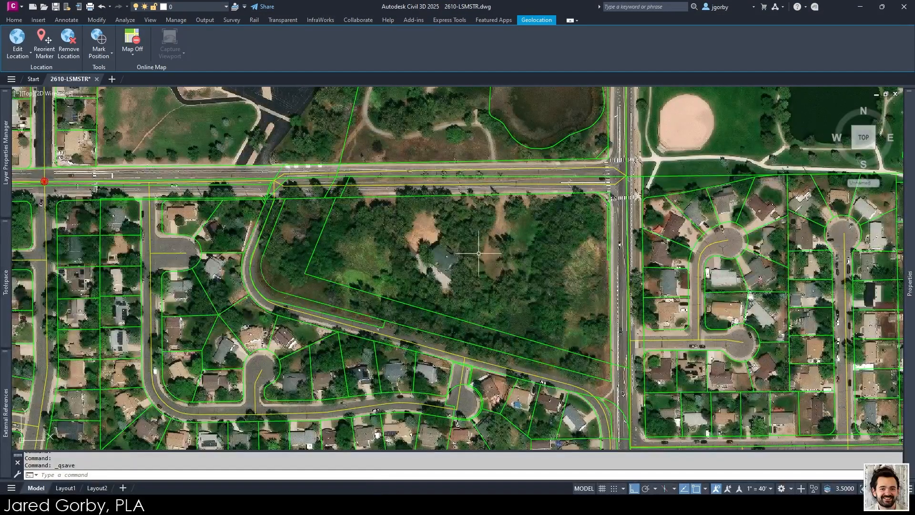
left_click(479, 253)
mouse_move(9, 279)
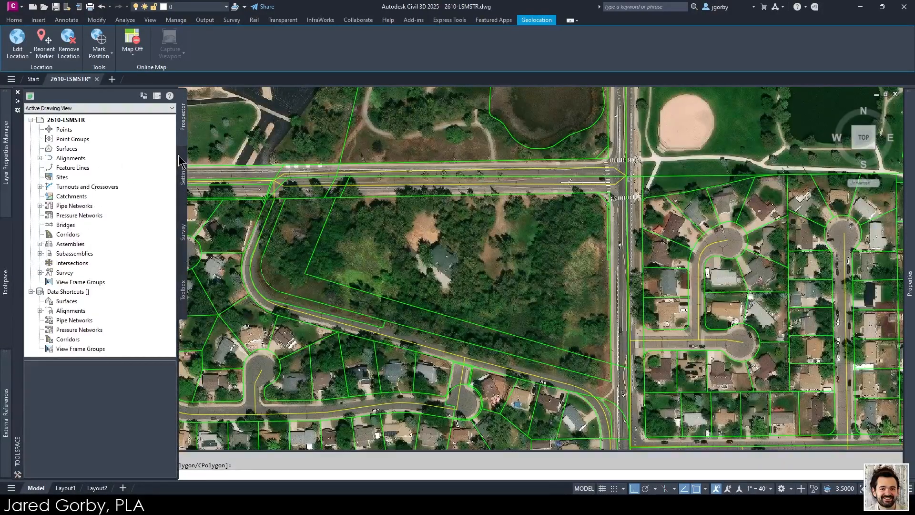
left_click(182, 174)
left_click(183, 235)
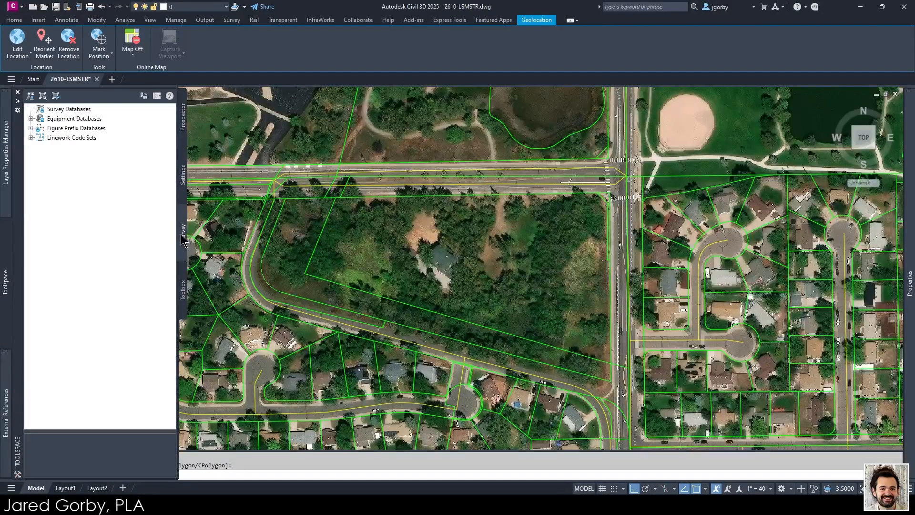
left_click(183, 117)
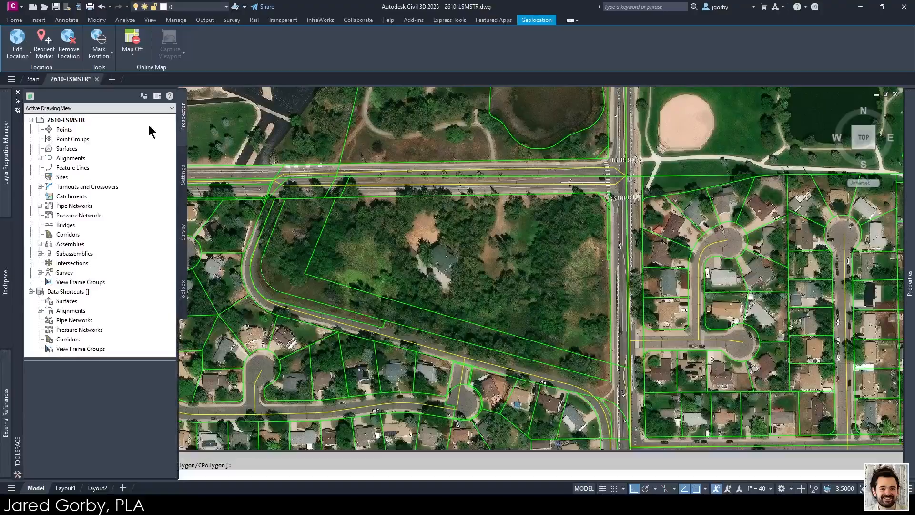
Step: Create a TIN surface named EX-TOPO in the 2610-LSMSTR drawing
right_click(67, 148)
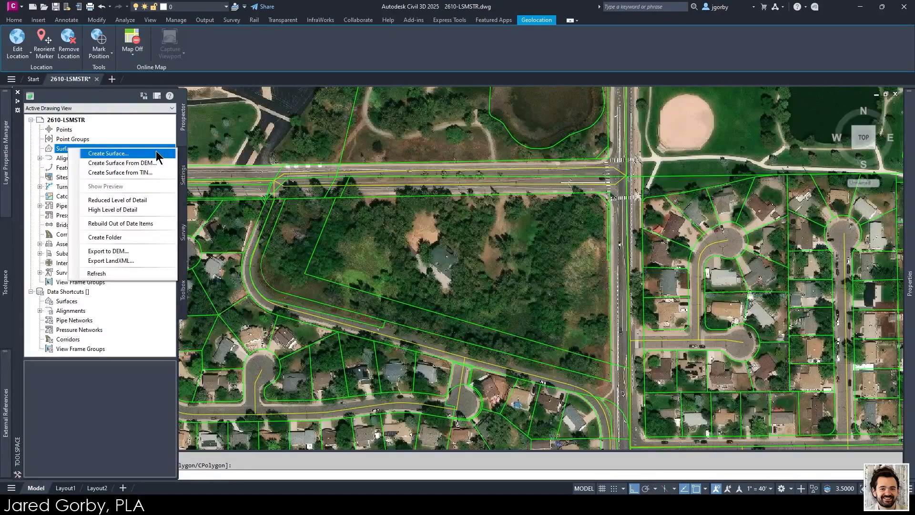
left_click(109, 154)
left_click(530, 231)
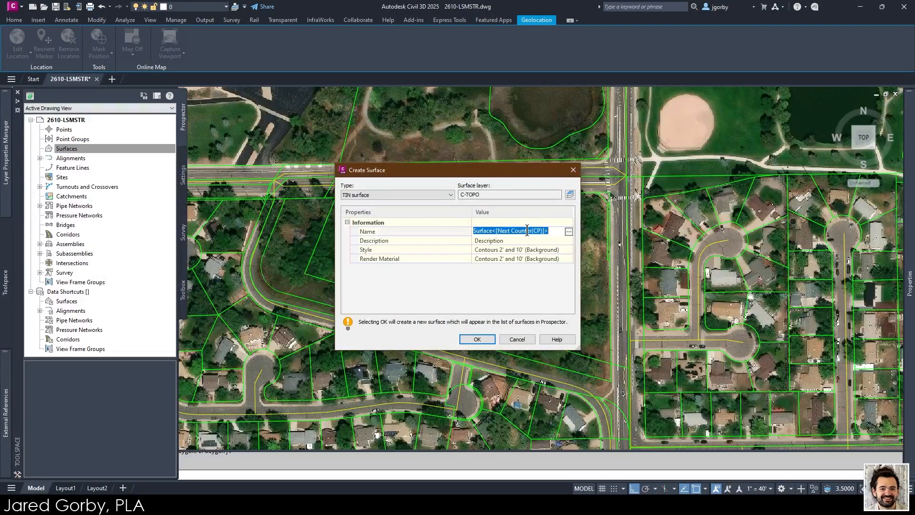
type("EX-TOPO")
left_click(478, 339)
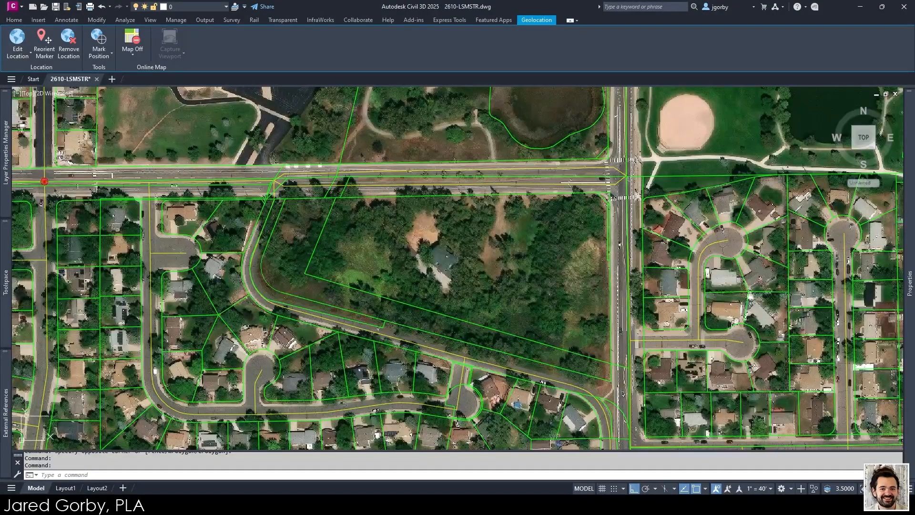
Step: Expand the EX-TOPO surface's definition in Toolspace and select its DEM Files
mouse_move(5, 281)
left_click(67, 149)
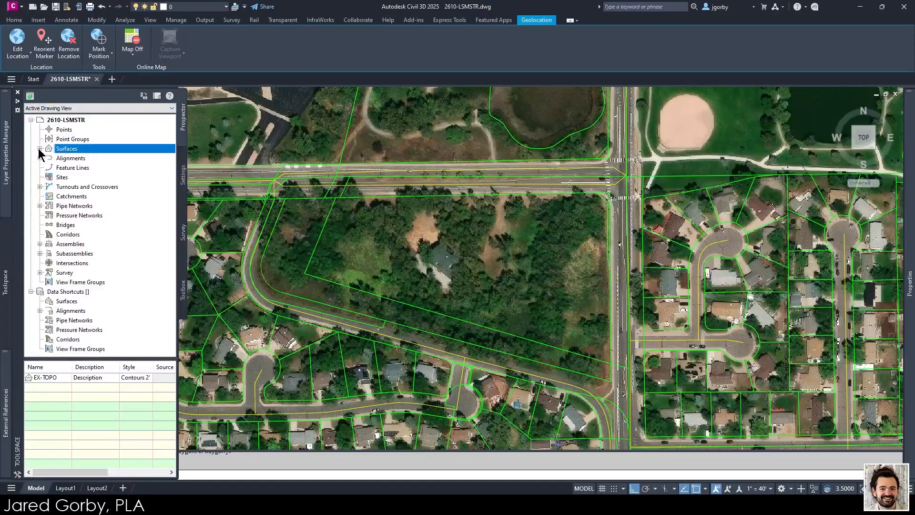
left_click(39, 148)
left_click(83, 159)
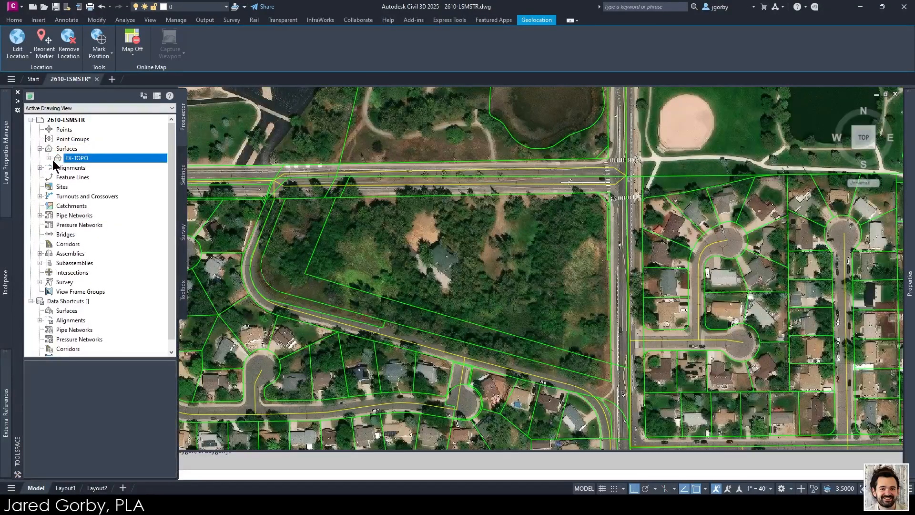
left_click(49, 158)
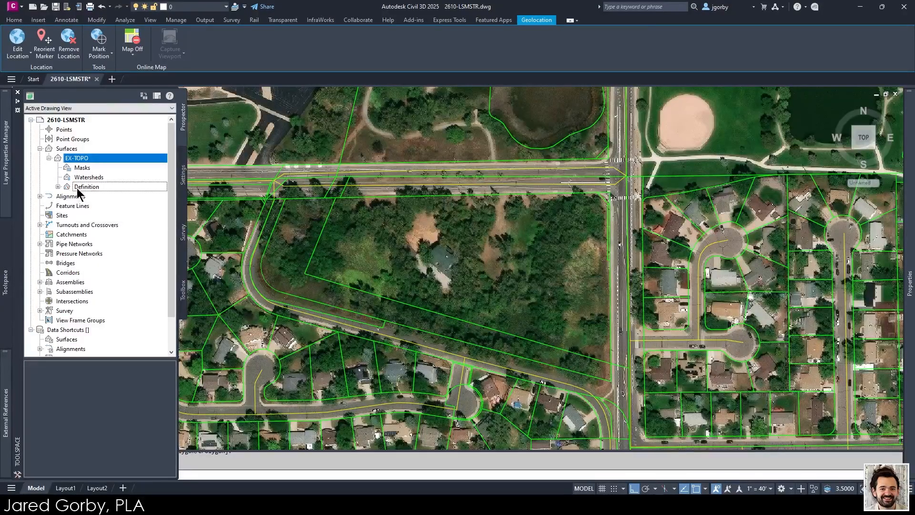
left_click(80, 187)
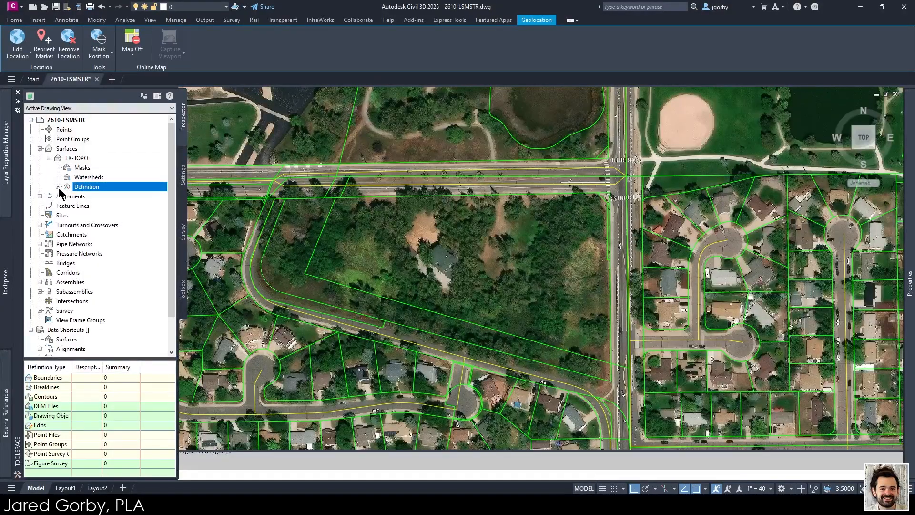
left_click(57, 187)
left_click(97, 226)
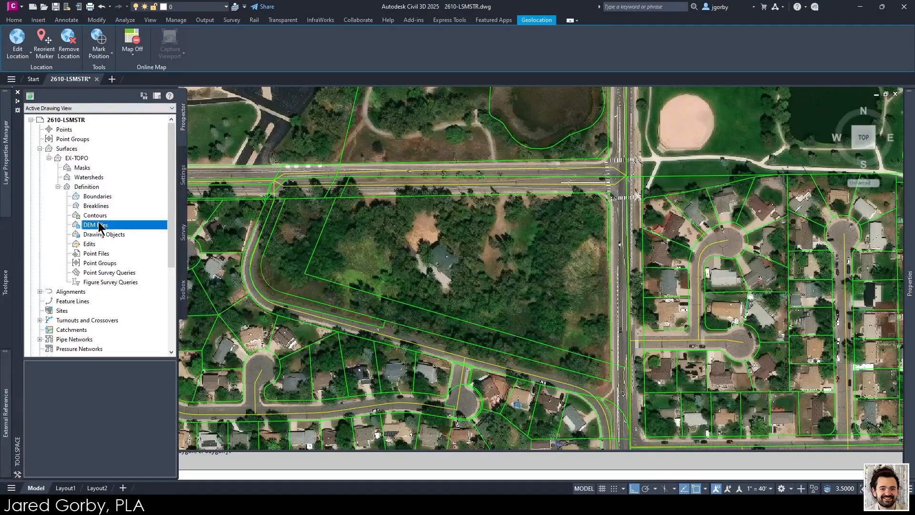
Step: Add the DEM_FEET GeoTIFF from the Data folder to the EX-TOPO surface as a DEM file
right_click(111, 227)
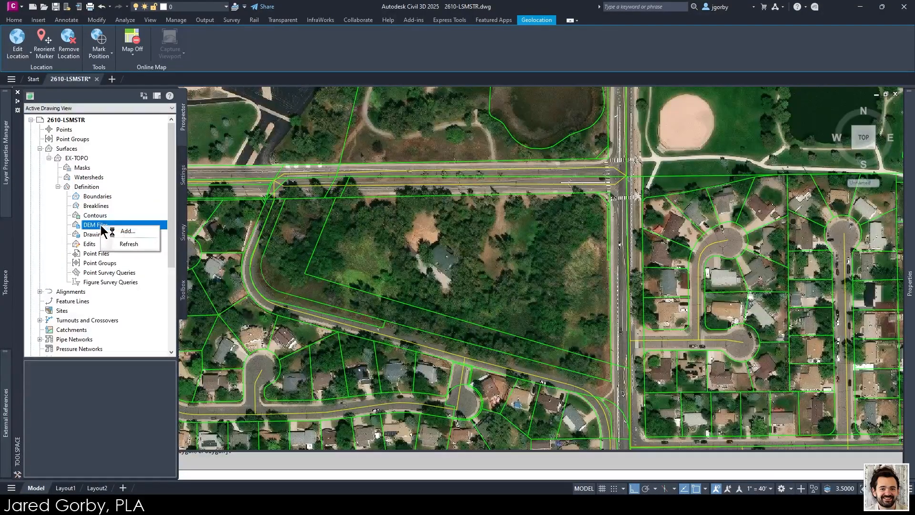
left_click(127, 231)
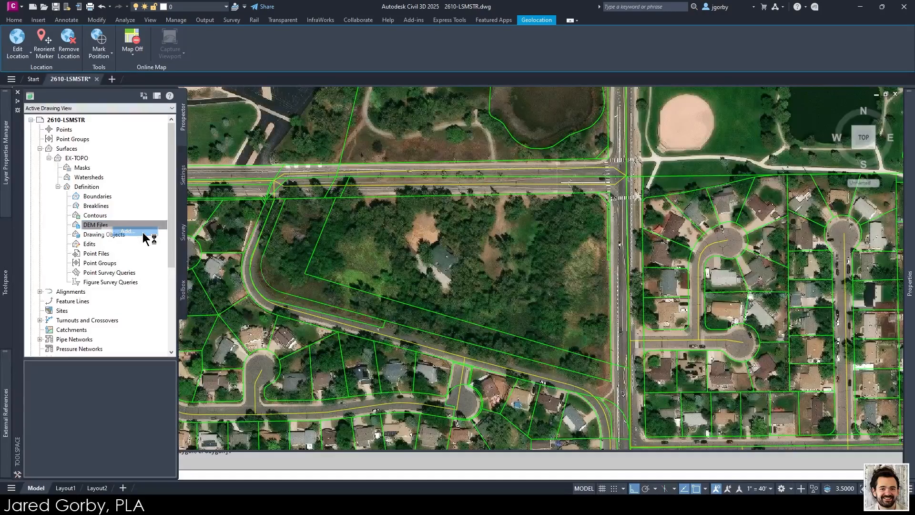
left_click(551, 172)
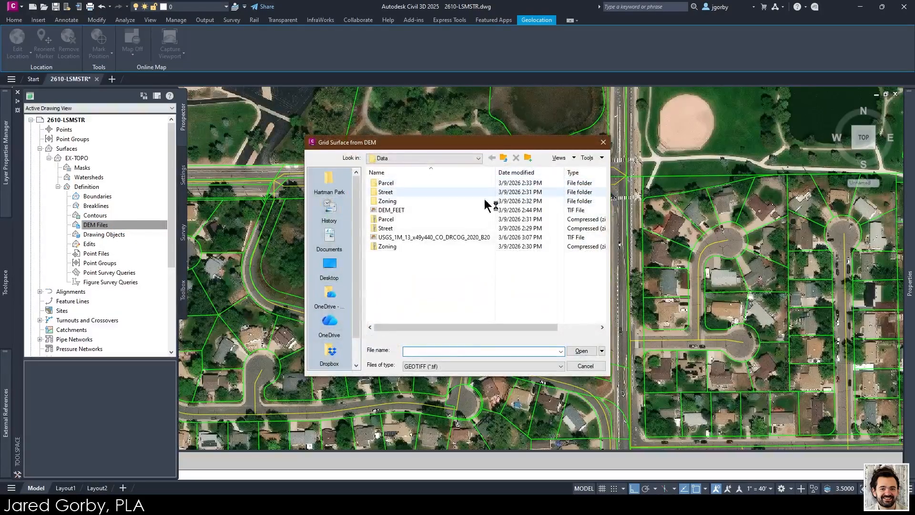
left_click(392, 210)
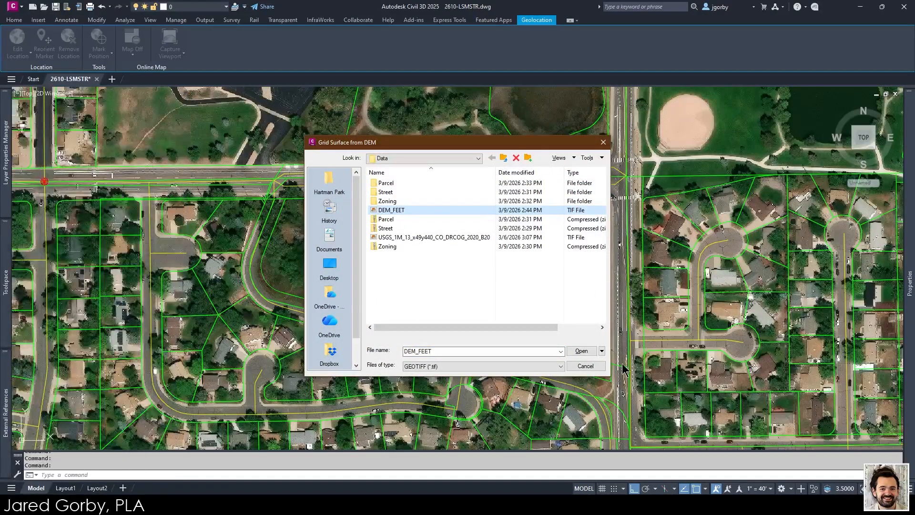
left_click(582, 351)
left_click(469, 364)
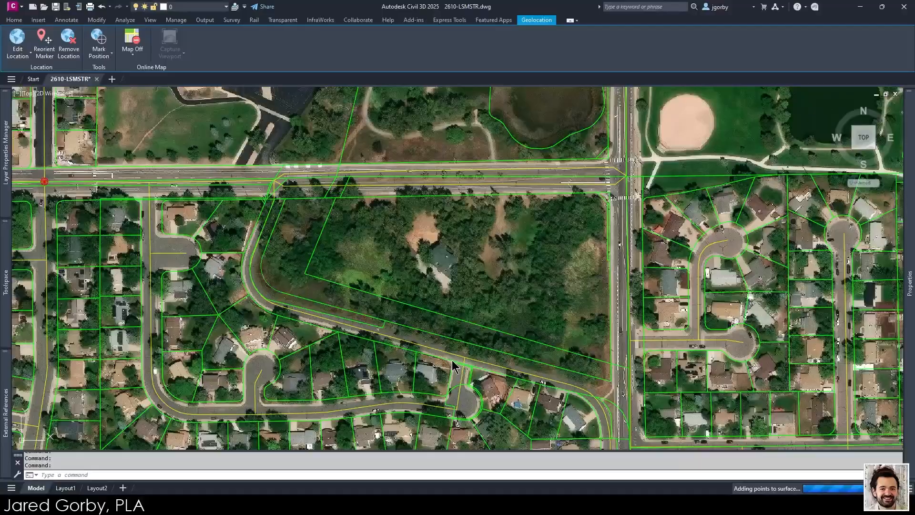
Step: Select the EX-TOPO surface and examine its contours over the aerial image of the site
left_click(520, 208)
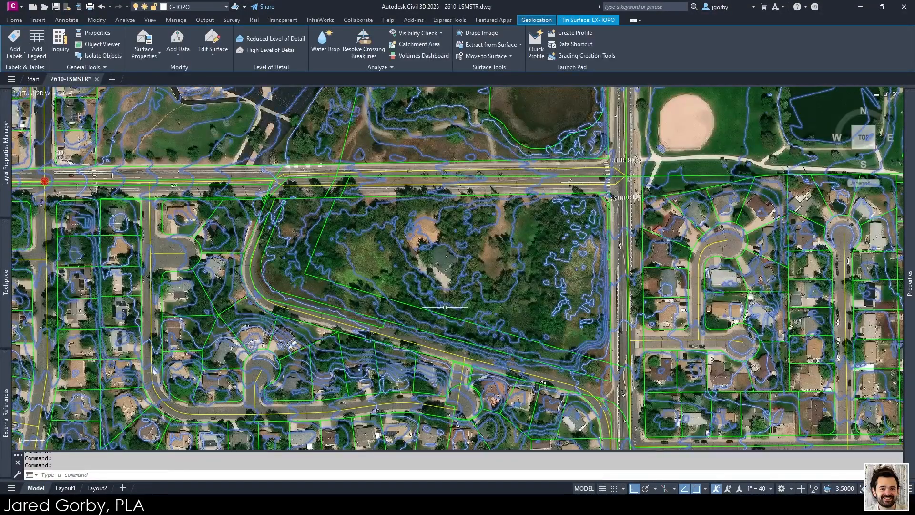
scroll(444, 308, "down", 5)
scroll(479, 263, "up", 5)
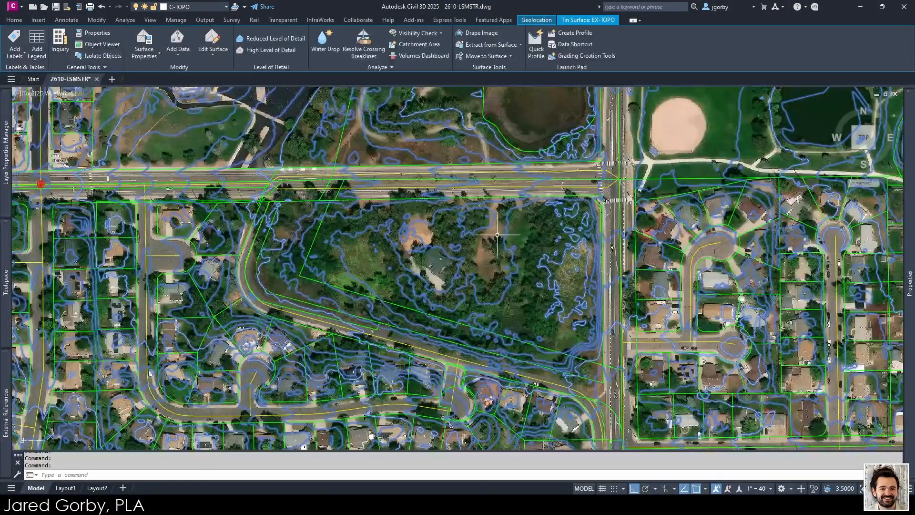
middle_click_drag(582, 301, 566, 278)
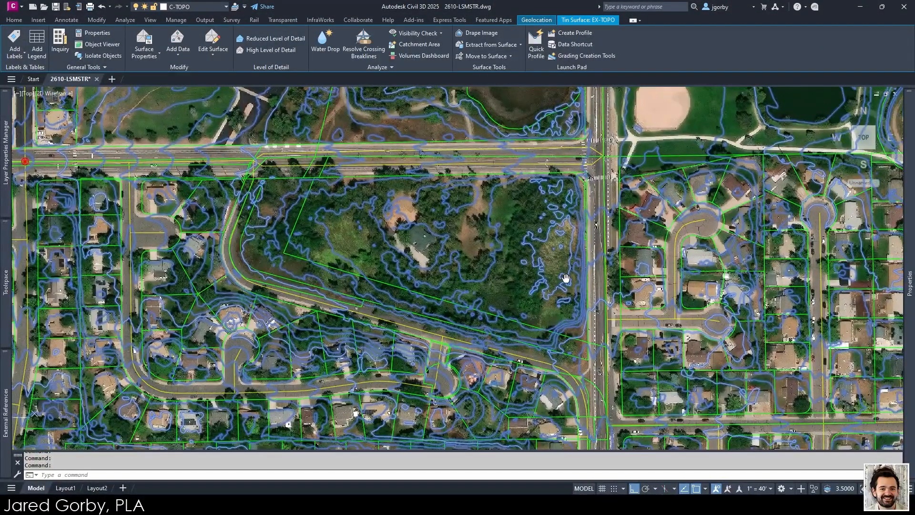
Step: Look up the templates offered for new drawings and return to the 2610-LSMSTR drawing
left_click(22, 8)
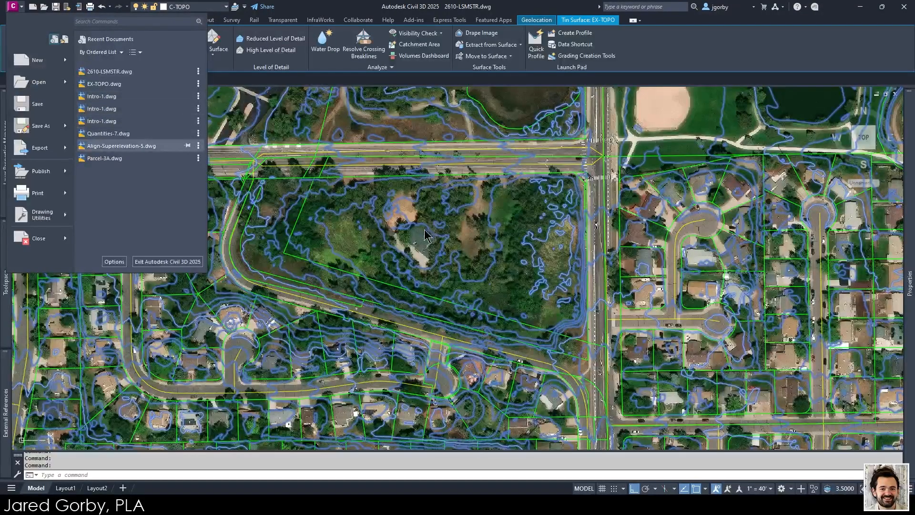
left_click(458, 232)
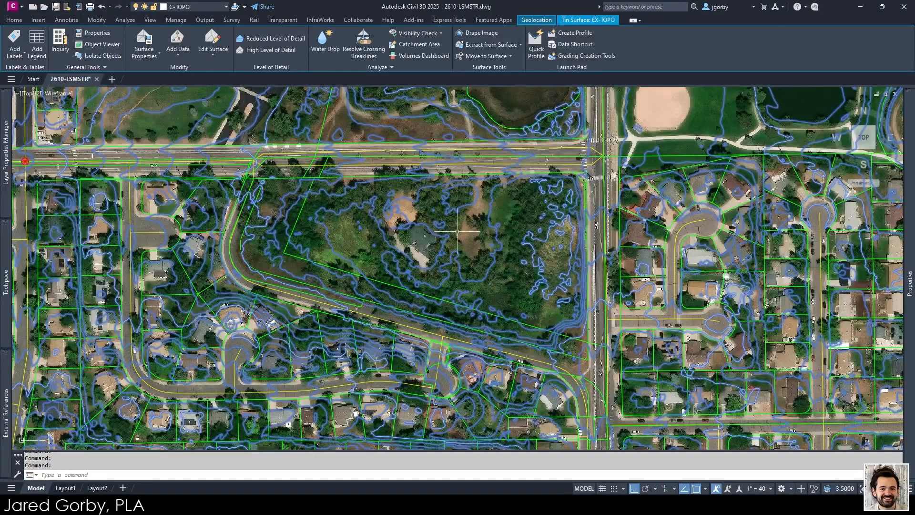
middle_click_drag(496, 258, 483, 253)
key("Escape")
key("Escape")
left_click(475, 266)
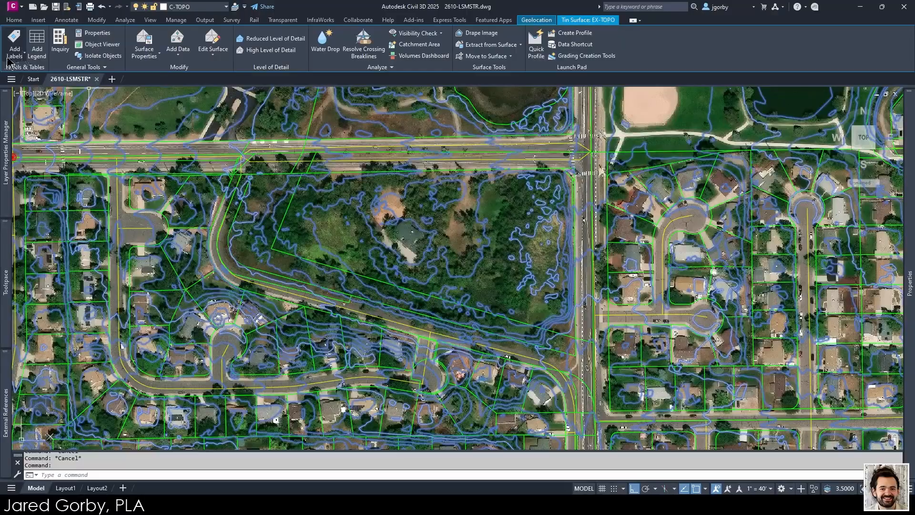
left_click(15, 21)
left_click(32, 78)
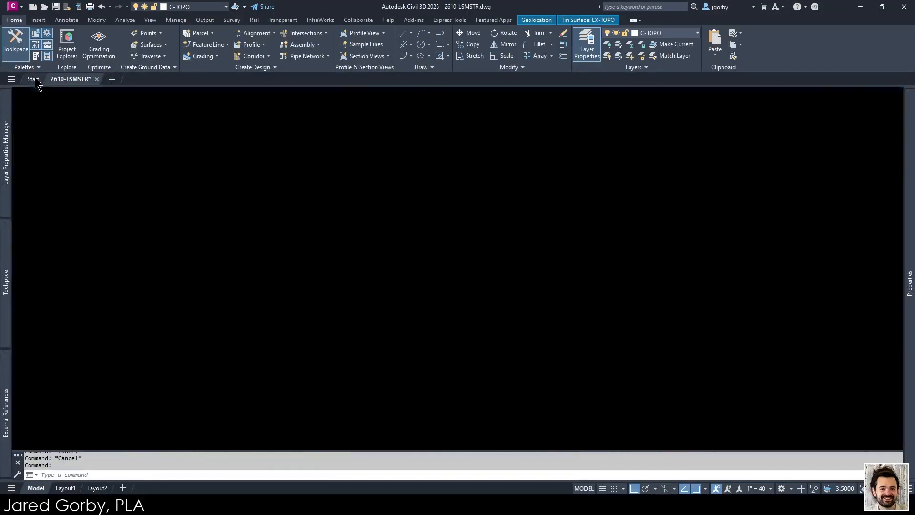
left_click(90, 174)
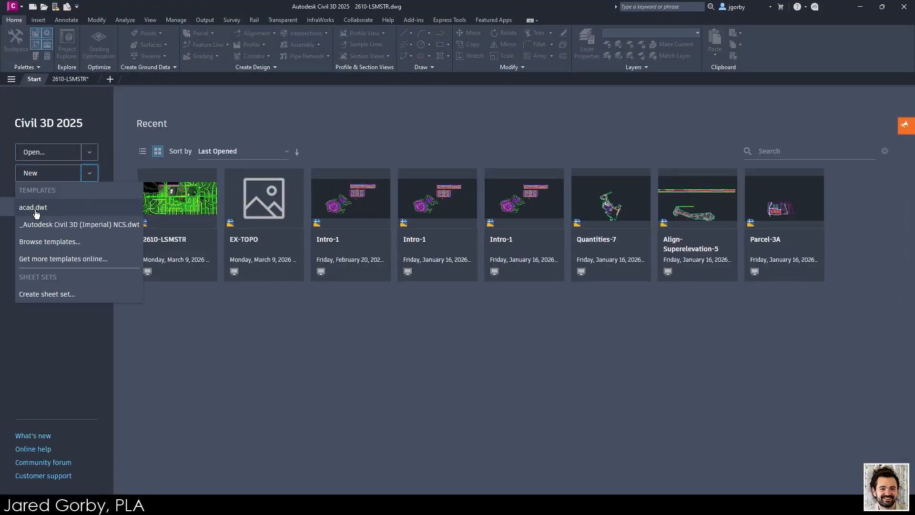
left_click(72, 79)
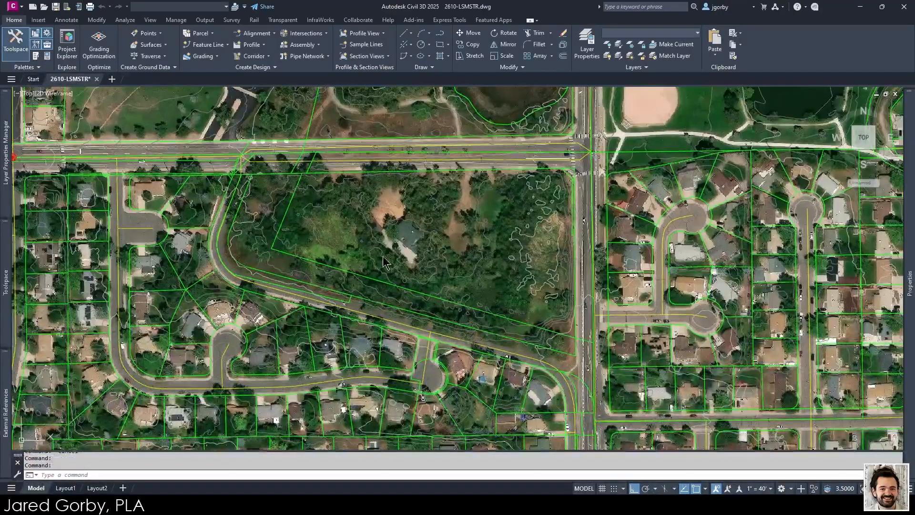
Step: Set the EX-TOPO surface's style to Contours 1' and 5' (Background) in its properties
double_click(385, 262)
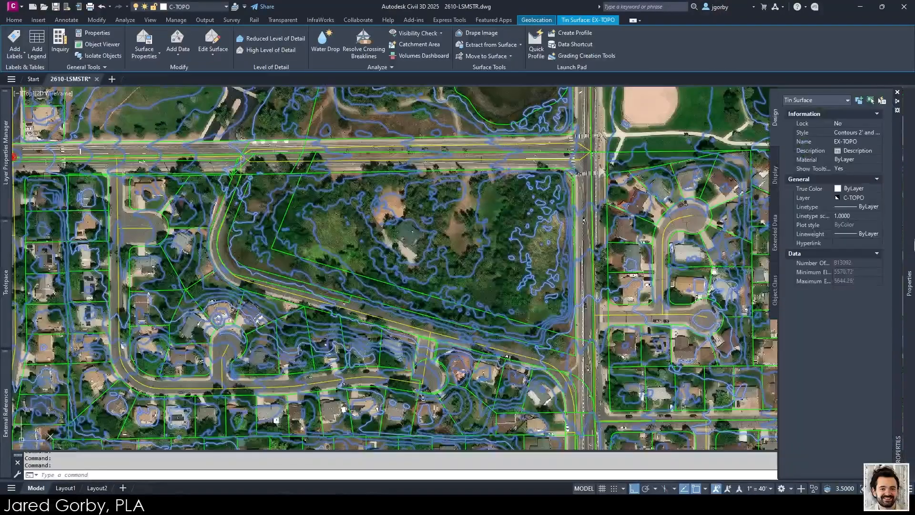
left_click(876, 133)
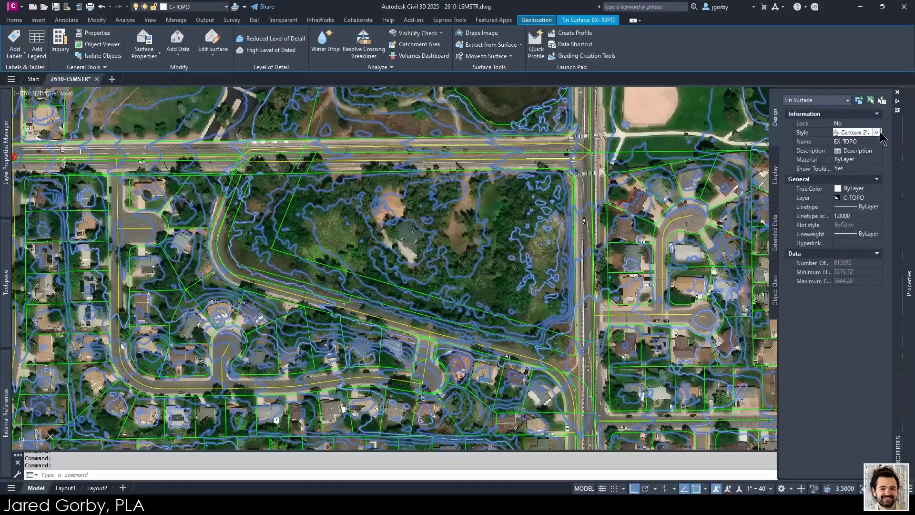
left_click(877, 133)
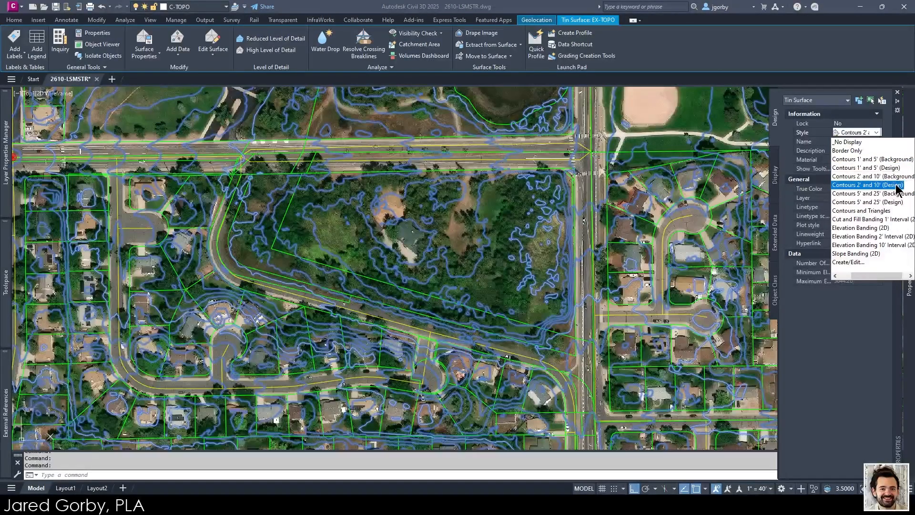
left_click(894, 160)
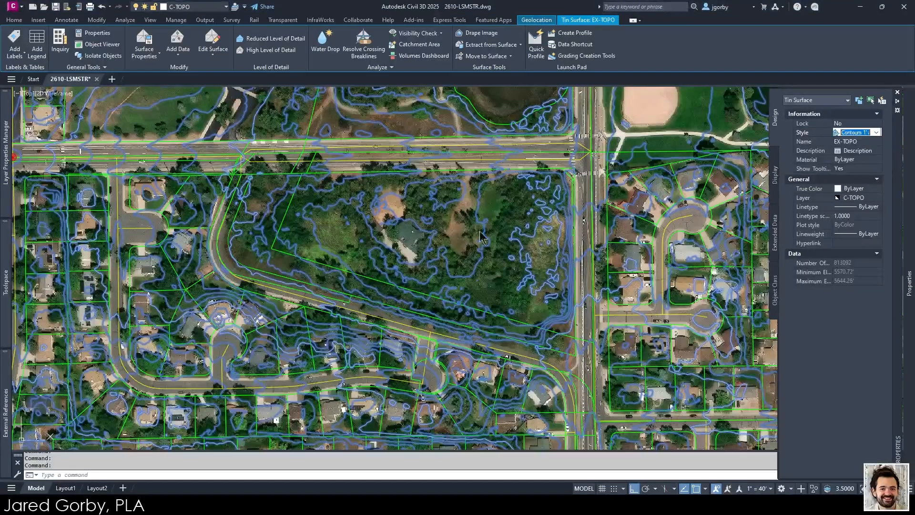
key("Escape")
Step: Examine the restyled EX-TOPO contours over the wooded site and the surface's extent within the whole drawing
scroll(339, 218, "up", 3)
scroll(340, 217, "up", 2)
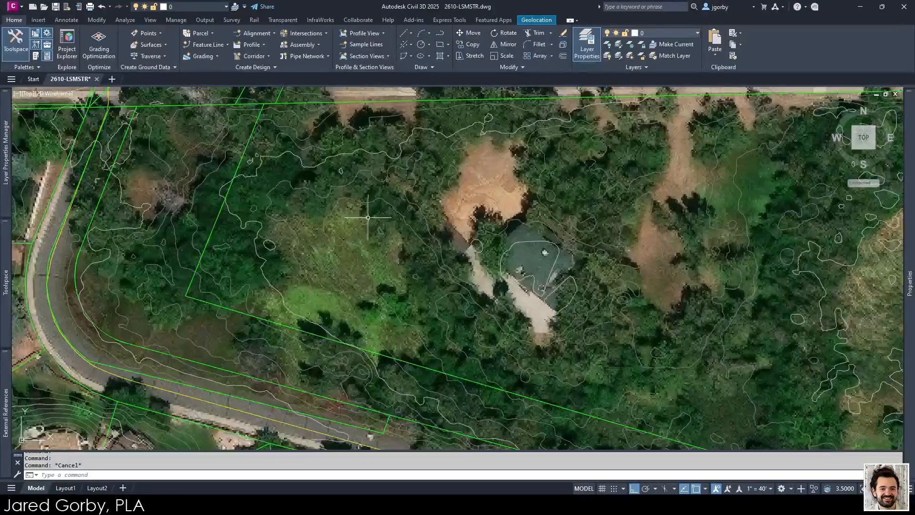
scroll(368, 214, "down", 2)
left_click(649, 255)
left_click(571, 269)
scroll(416, 331, "down", 3)
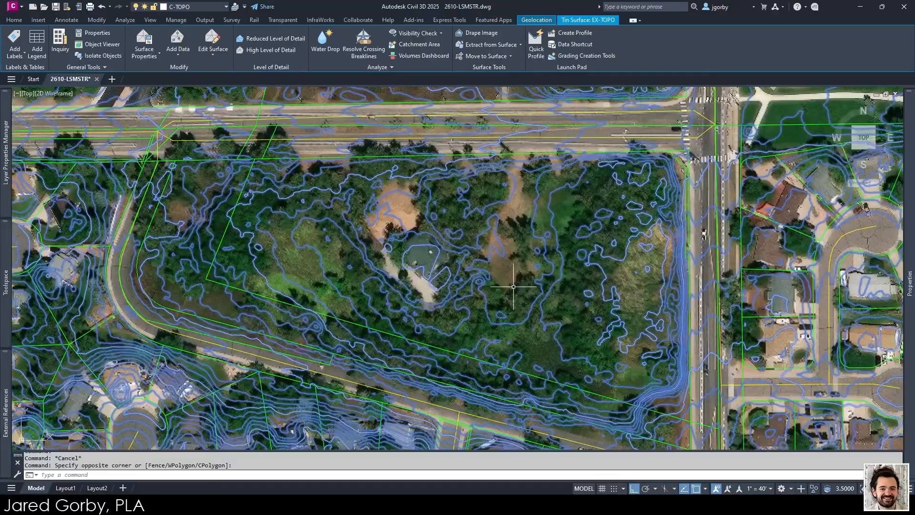
key("Escape")
middle_click_drag(416, 331, 428, 293)
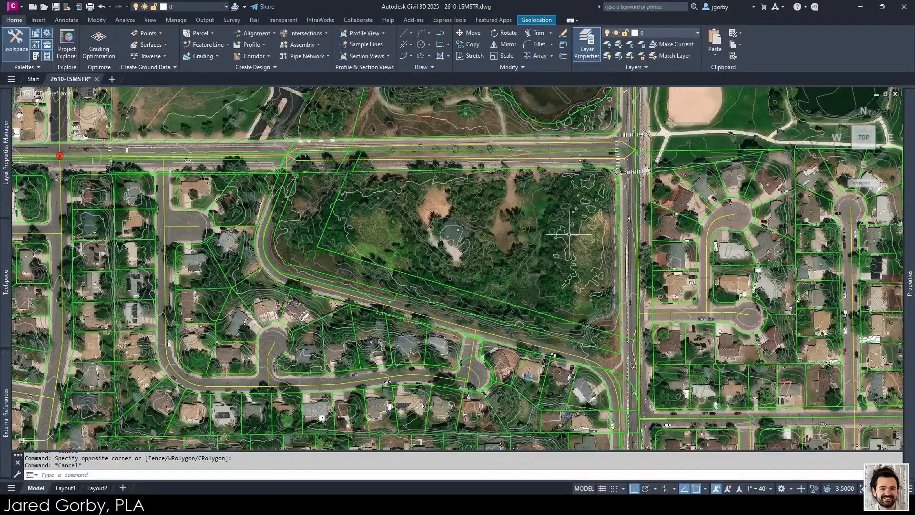
middle_click_drag(521, 246, 511, 246)
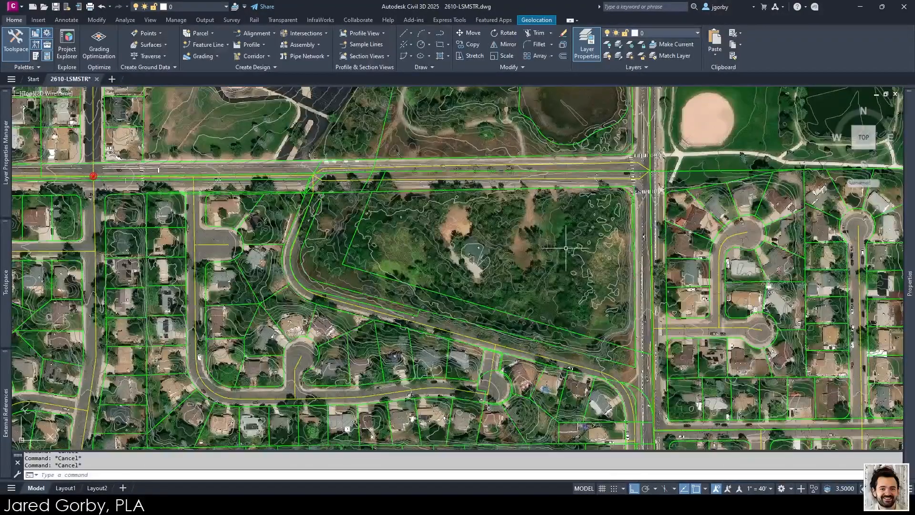
scroll(420, 286, "down", 2)
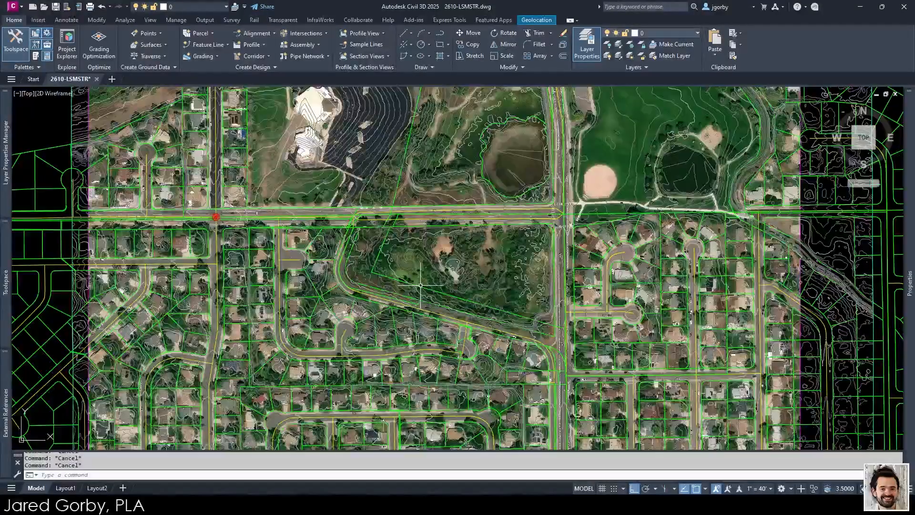
scroll(423, 286, "down", 10)
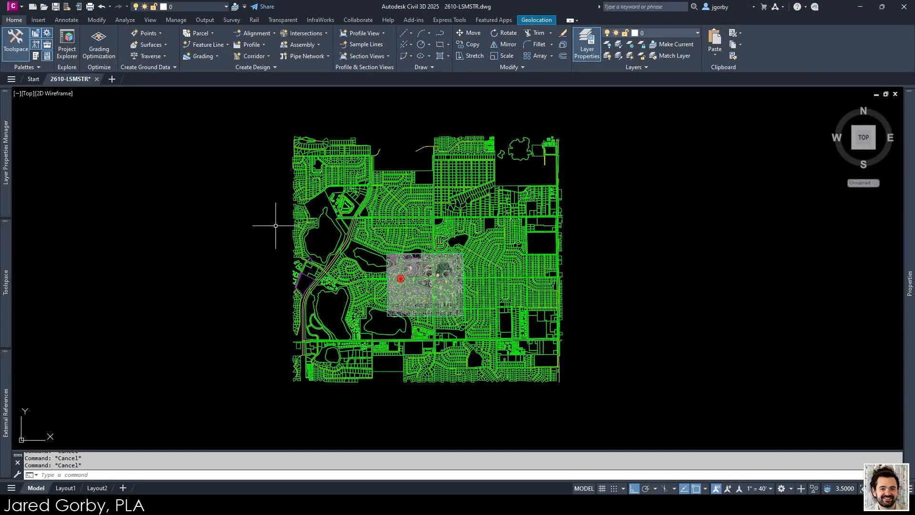
scroll(475, 259, "up", 3)
left_click(554, 239)
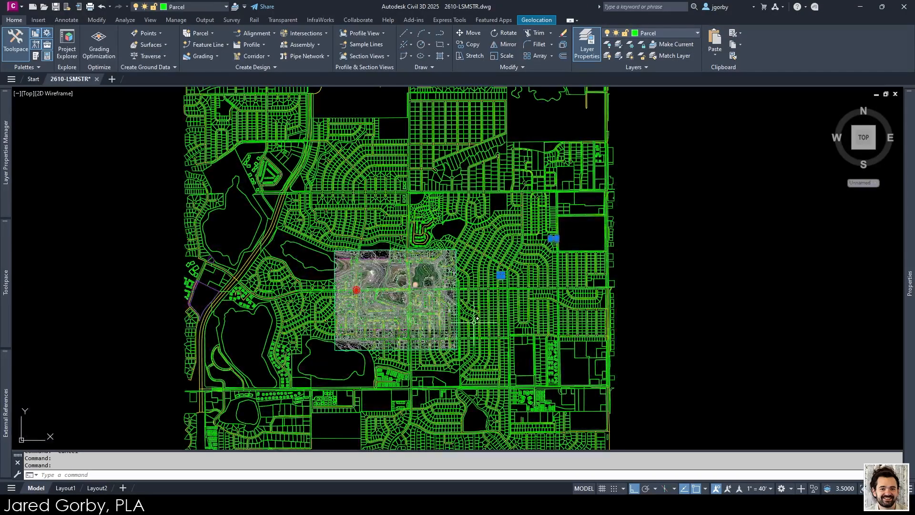
scroll(500, 290, "up", 4)
left_click(698, 130)
left_click(591, 249)
mouse_move(909, 231)
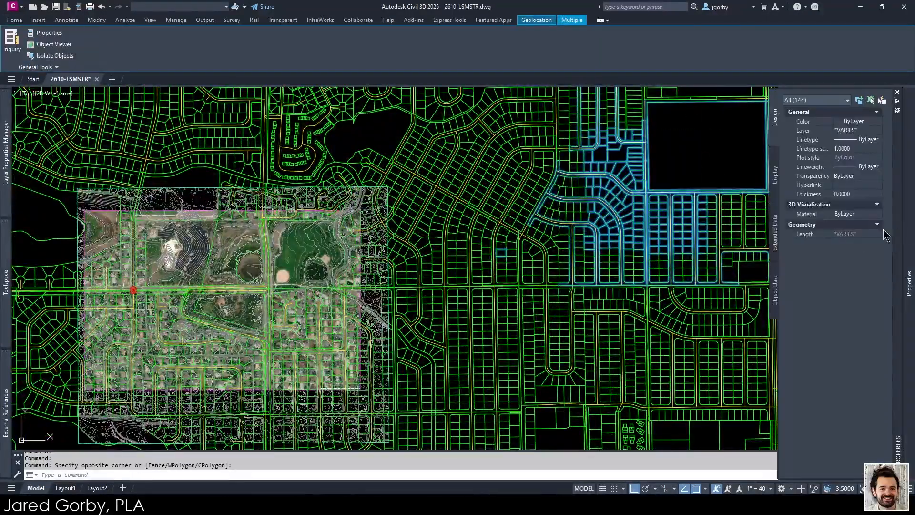
scroll(367, 289, "down", 4)
key("Escape")
key("Escape")
key("Escape")
Step: Compare the EX-TOPO surface's border with the edges of the aerial image and the surrounding parcel linework
middle_click_drag(328, 324, 440, 284)
scroll(439, 284, "up", 2)
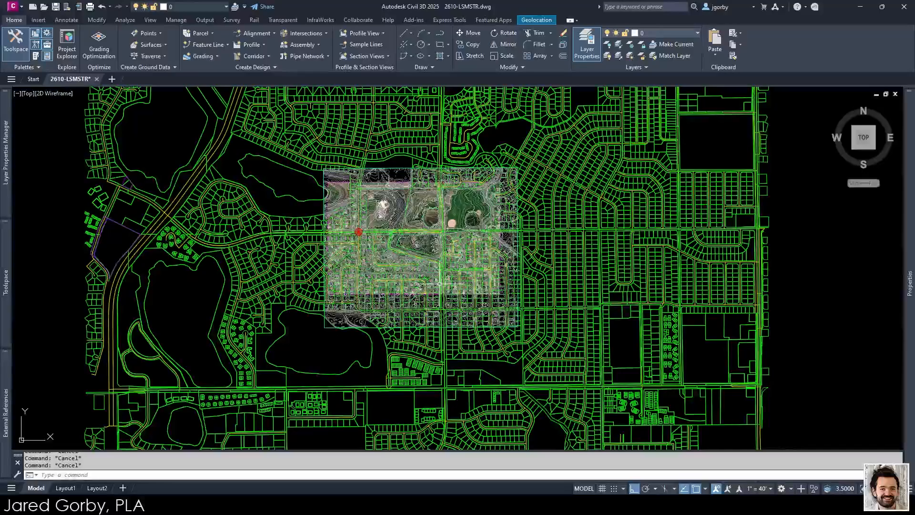
scroll(382, 254, "up", 2)
middle_click_drag(464, 245, 450, 288)
scroll(460, 307, "down", 2)
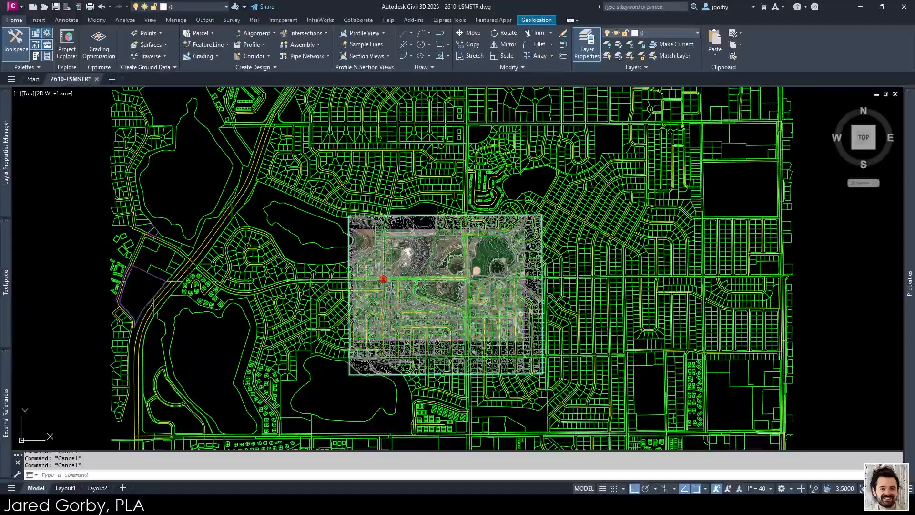
scroll(445, 295, "up", 4)
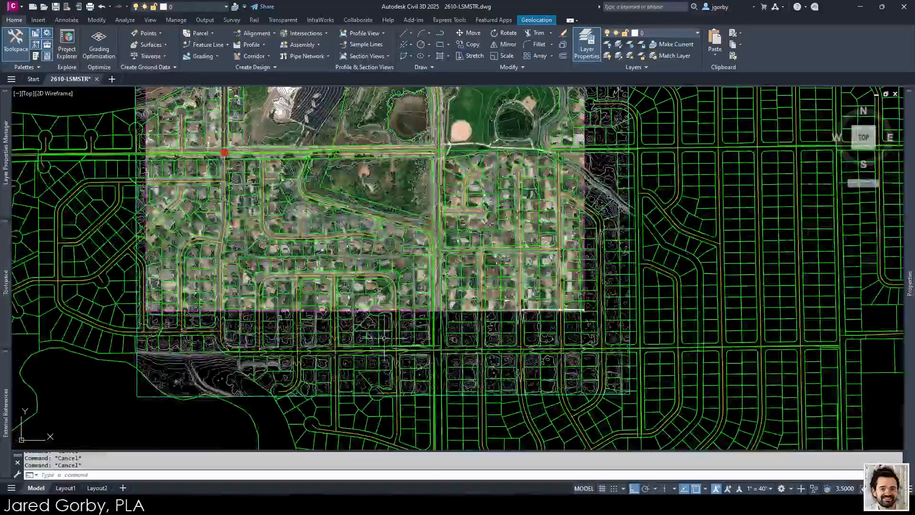
mouse_move(431, 309)
middle_mouse_down()
mouse_move(436, 324)
mouse_move(460, 326)
middle_mouse_up()
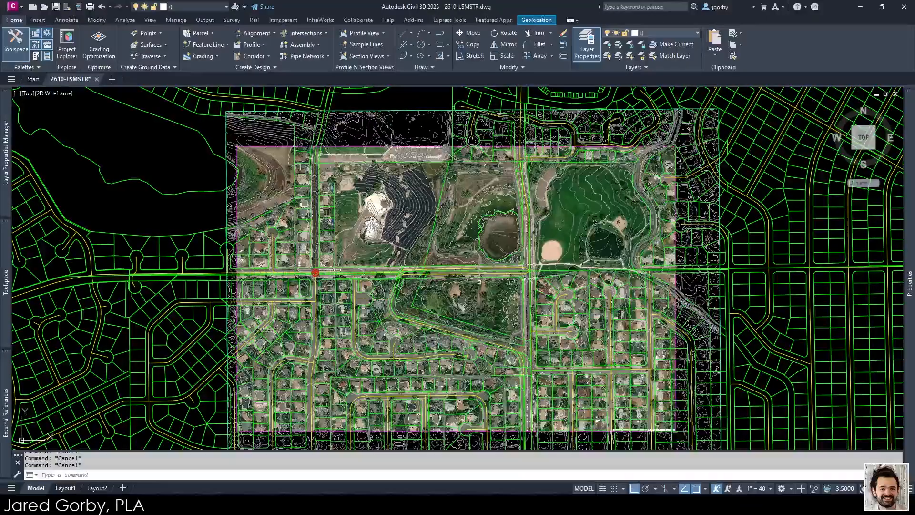
Step: Write the EX-TOPO surface out as a block file named EX-TOPO in the XREF folder, deleting it from the current drawing
middle_click_drag(478, 280, 483, 275)
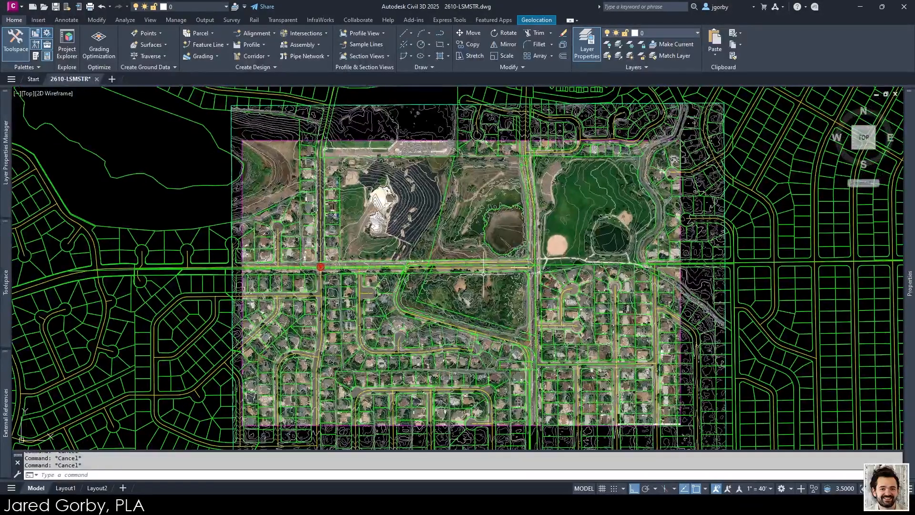
left_click(428, 102)
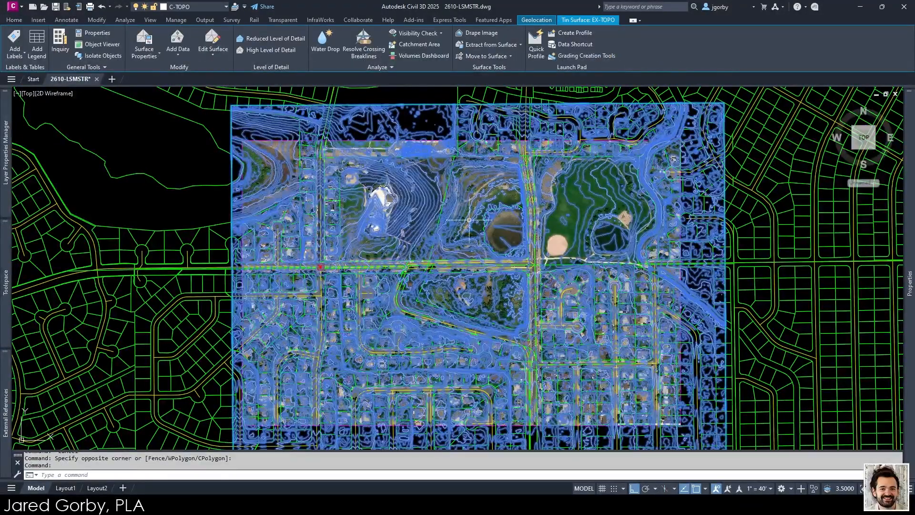
middle_click_drag(499, 258, 486, 235)
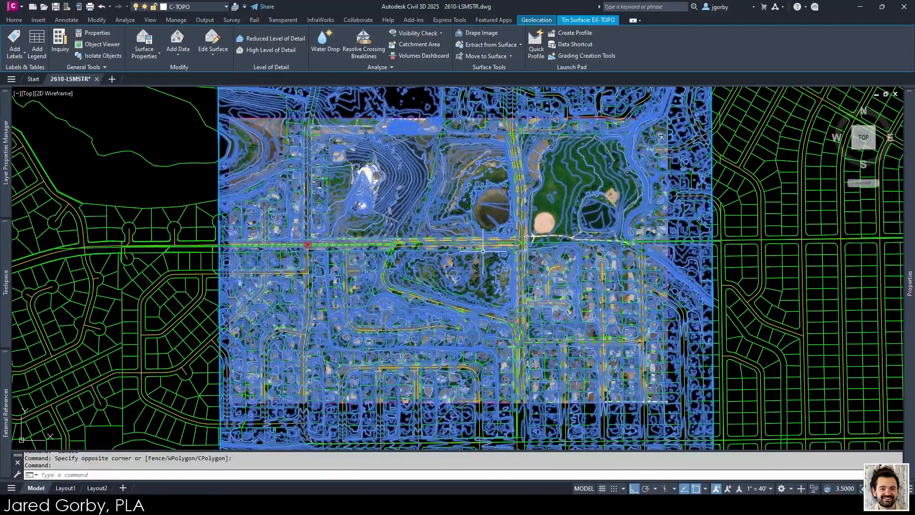
type("WBLock")
key("Return")
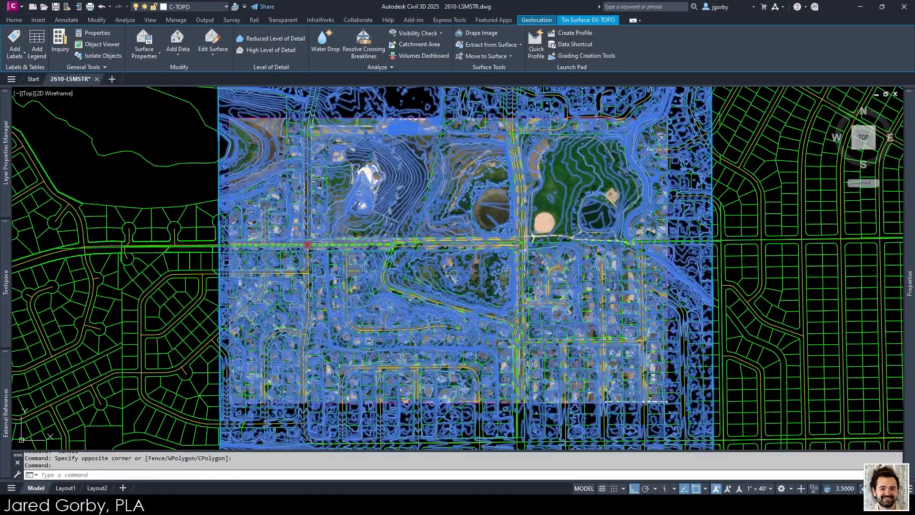
left_click_drag(468, 131, 417, 163)
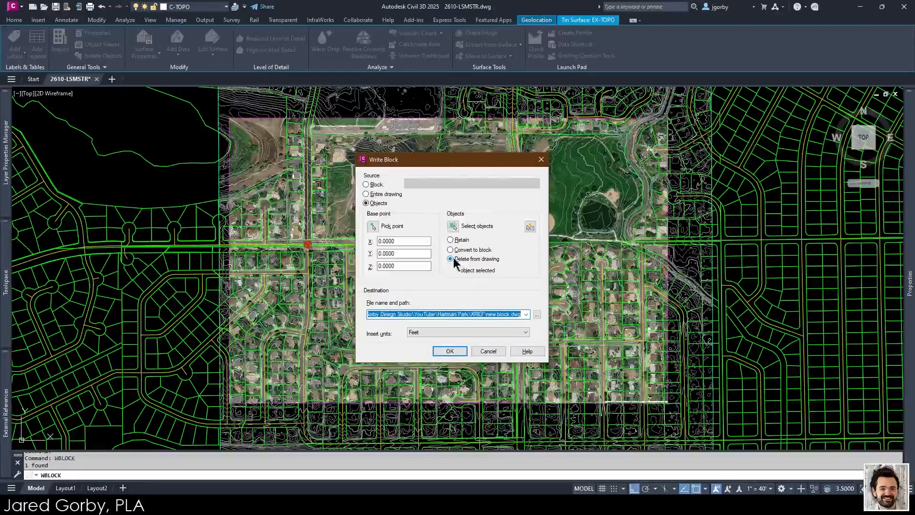
left_click(537, 314)
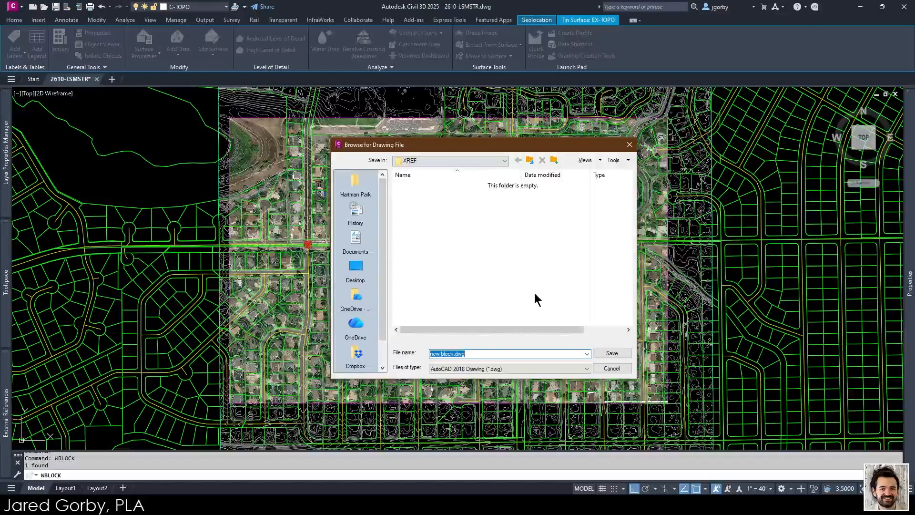
type("EX-TOPO")
left_click(617, 354)
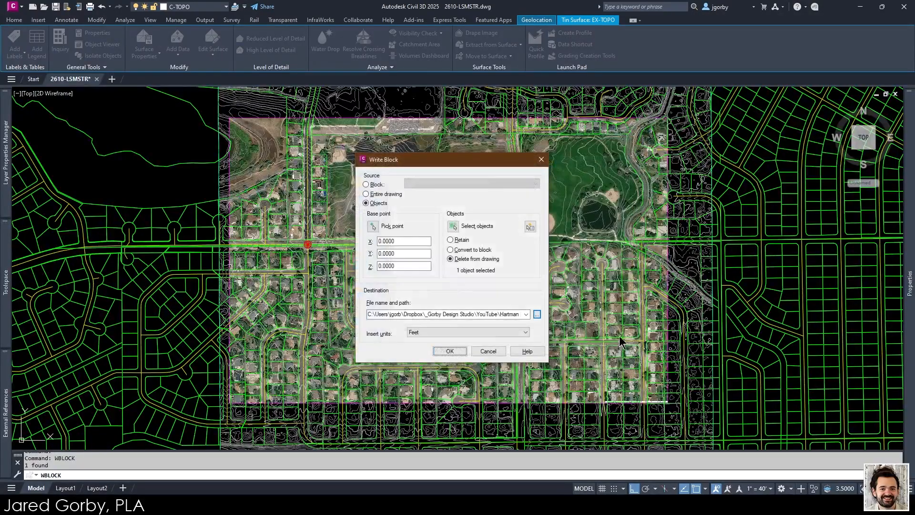
left_click(474, 349)
Step: Freeze the AERIAL layer that holds the aerial map image
middle_click_drag(436, 247, 445, 254)
left_click(353, 125)
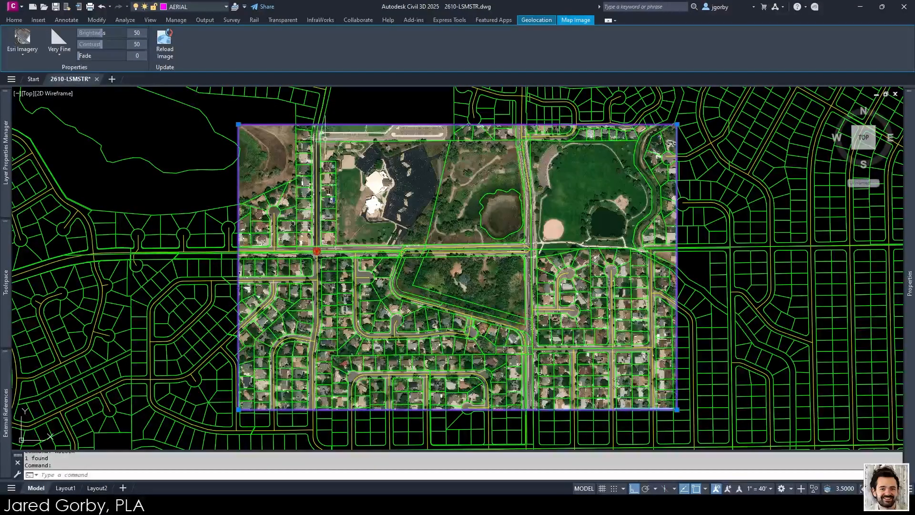
key("Escape")
scroll(394, 263, "down", 2)
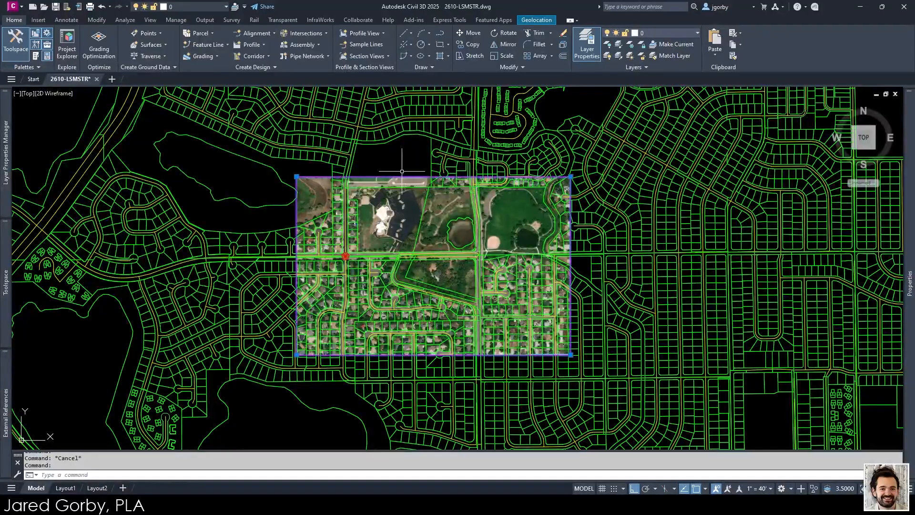
left_click(186, 7)
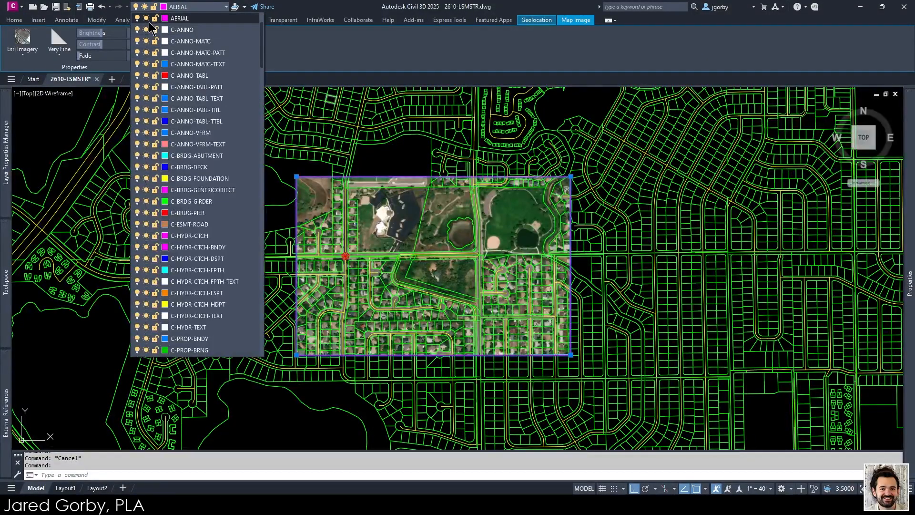
left_click(146, 19)
key("Escape")
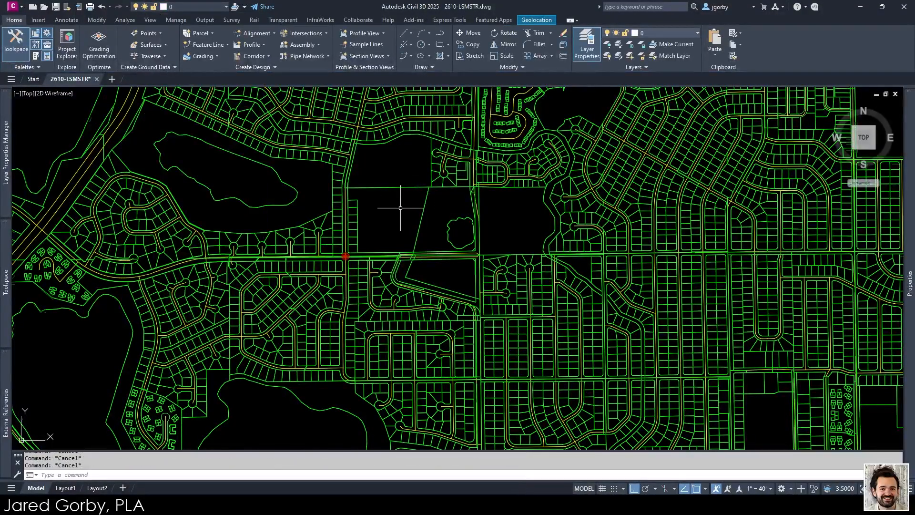
Step: Write all the parcel and road linework out as a block file named EX-GIS in the XREF folder, deleting it from the drawing
scroll(448, 245, "down", 2)
scroll(339, 260, "up", 5)
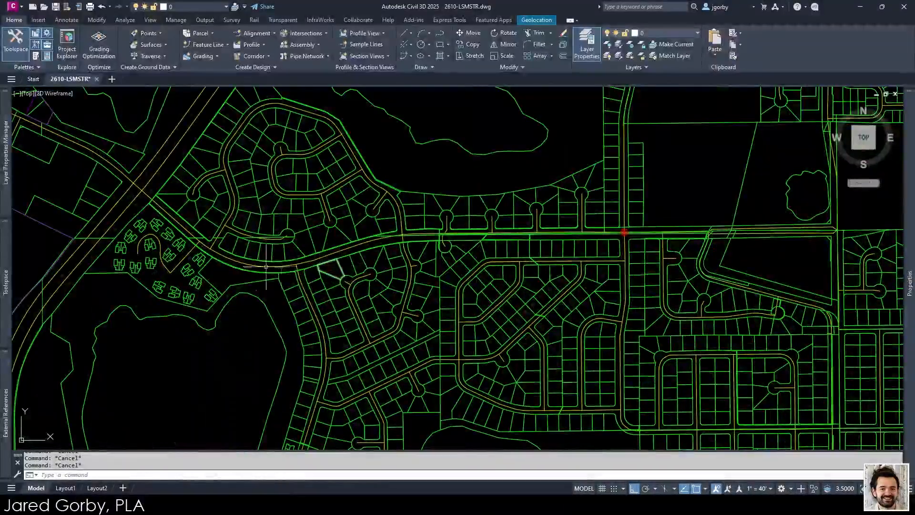
scroll(263, 287, "down", 5)
scroll(195, 270, "up", 4)
scroll(215, 268, "down", 6)
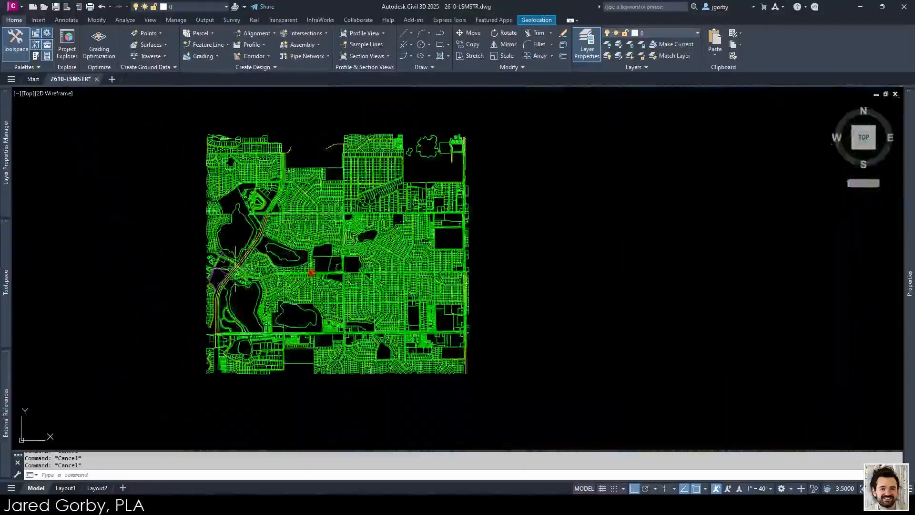
middle_click_drag(302, 256, 396, 263)
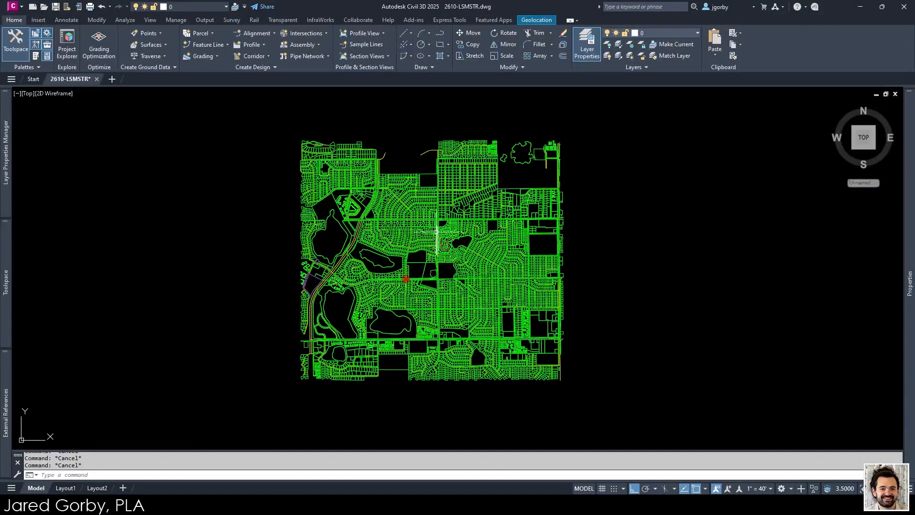
left_click(621, 121)
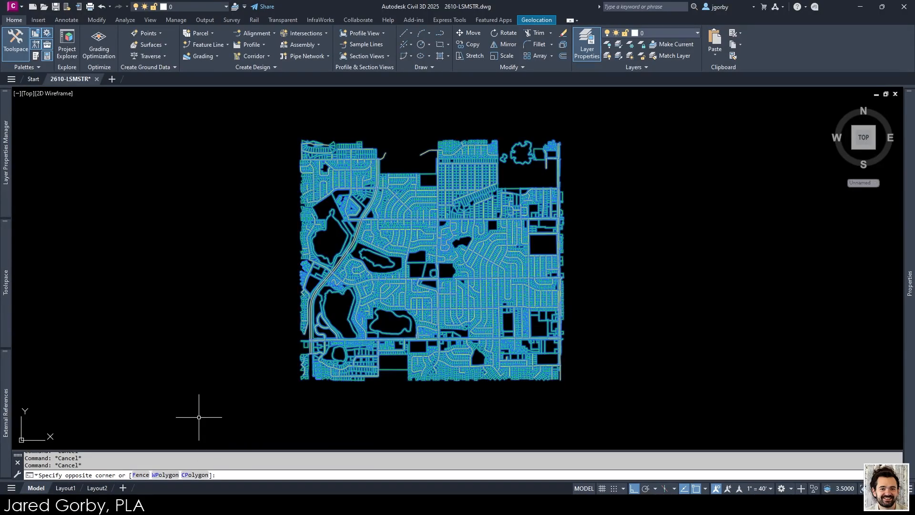
left_click(199, 417)
type("wblock")
key("Return")
left_click(529, 312)
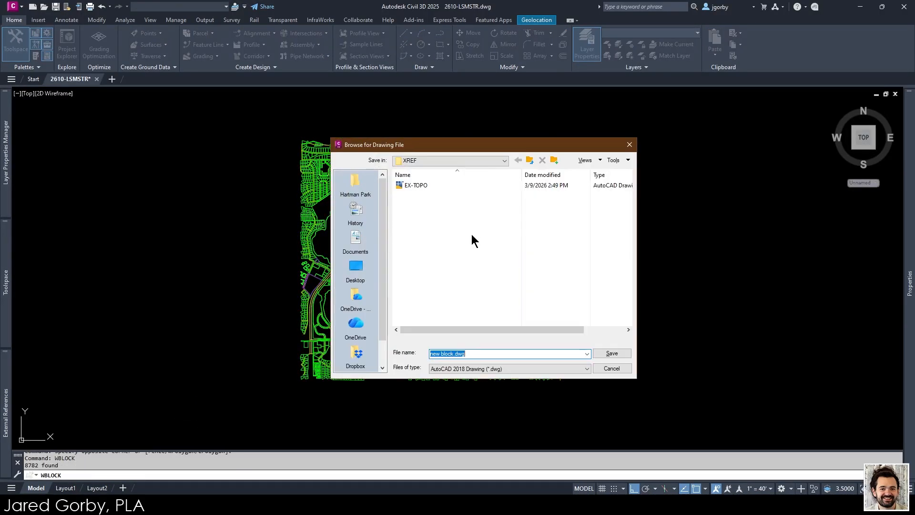
type("EX-BASE")
key("Return")
left_click(448, 348)
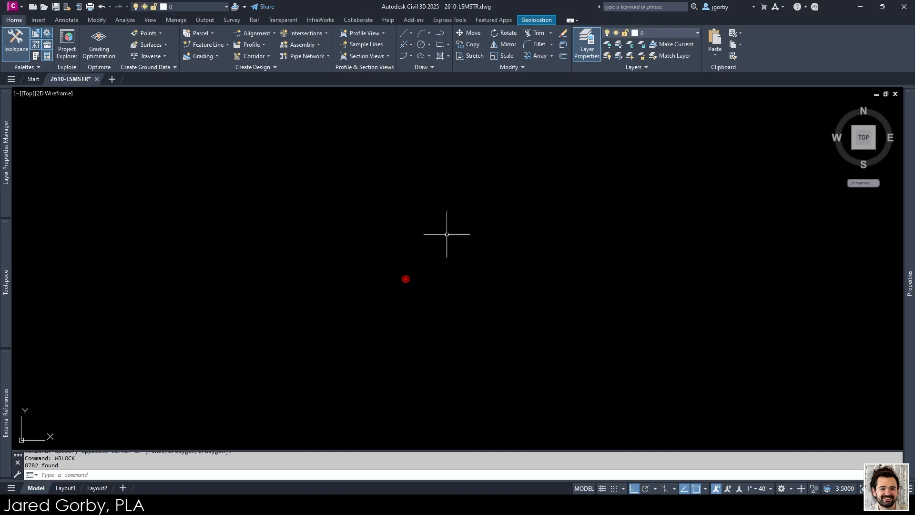
Step: Create a red, thawed layer named XREF and make it the current layer
mouse_move(5, 165)
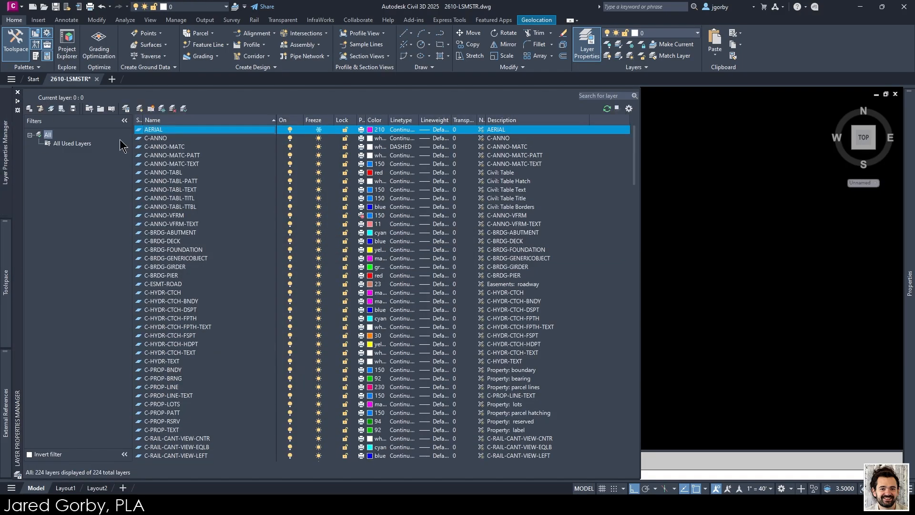
left_click(140, 109)
type("x")
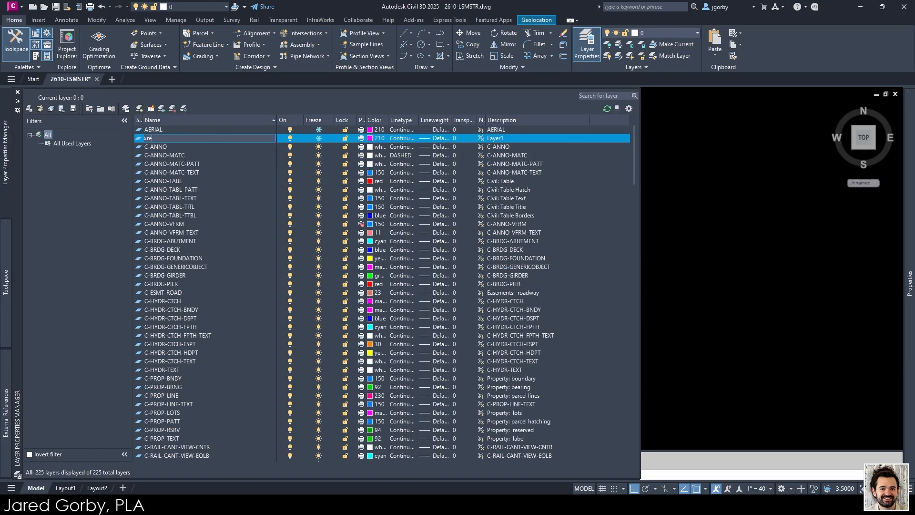
type("RE")
type("F")
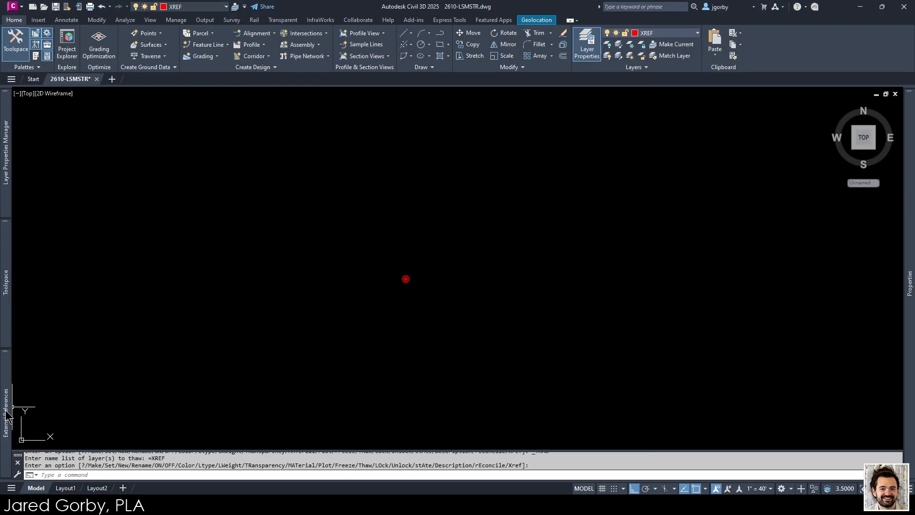
Step: Attach the EX-GIS and EX-TOPO drawings from the XREF folder as overlay external references
mouse_move(7, 414)
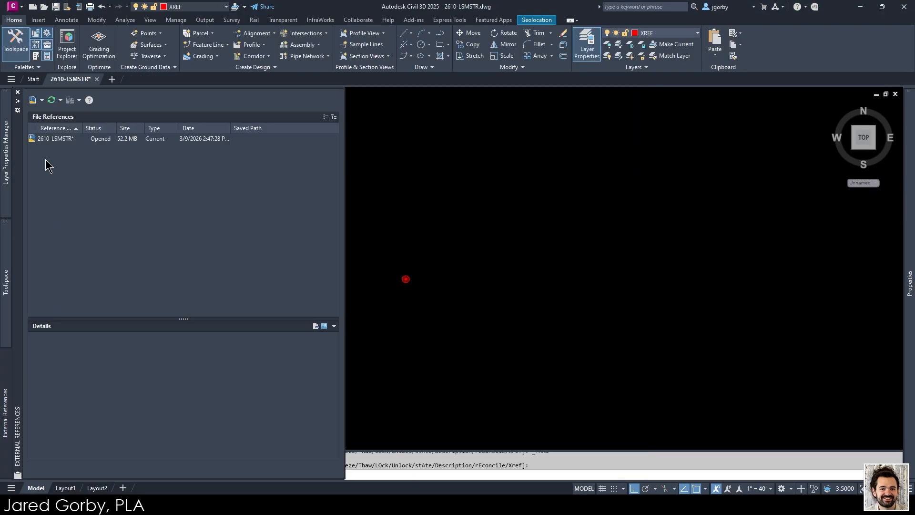
left_click(38, 100)
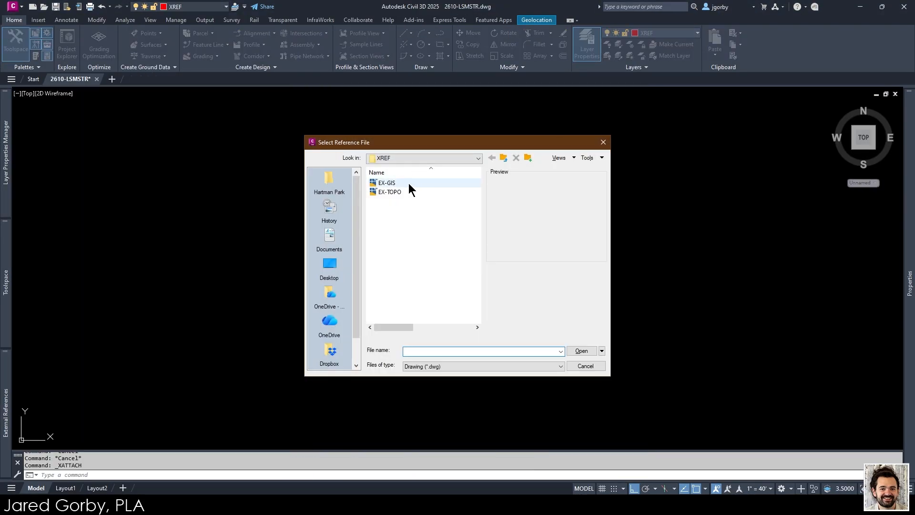
left_click(408, 183)
left_click(408, 191, "shift")
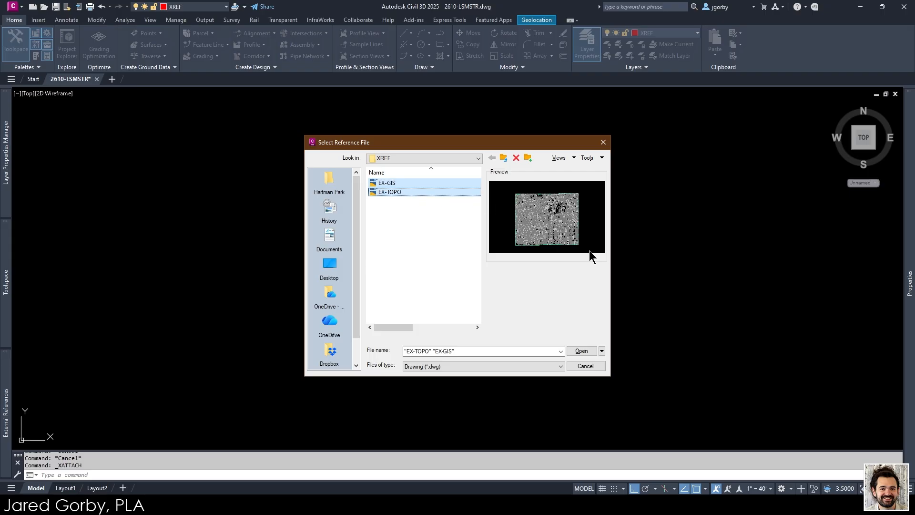
left_click(573, 352)
left_click(488, 352)
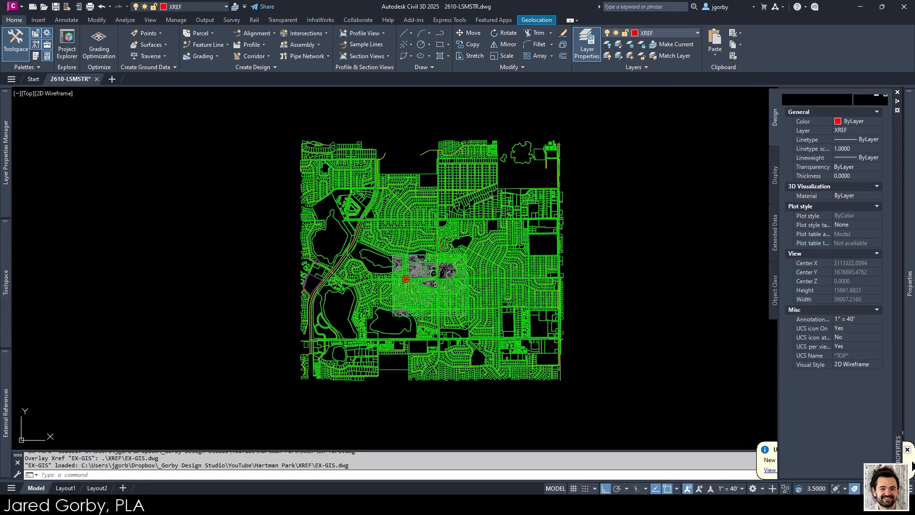
Step: Thaw the AERIAL layer to bring back the aerial image with the attached references
scroll(448, 279, "up", 4)
scroll(446, 277, "up", 2)
left_click(191, 7)
scroll(188, 50, "up", 5)
left_click(145, 29)
left_click(315, 267)
middle_click_drag(315, 274, 304, 350)
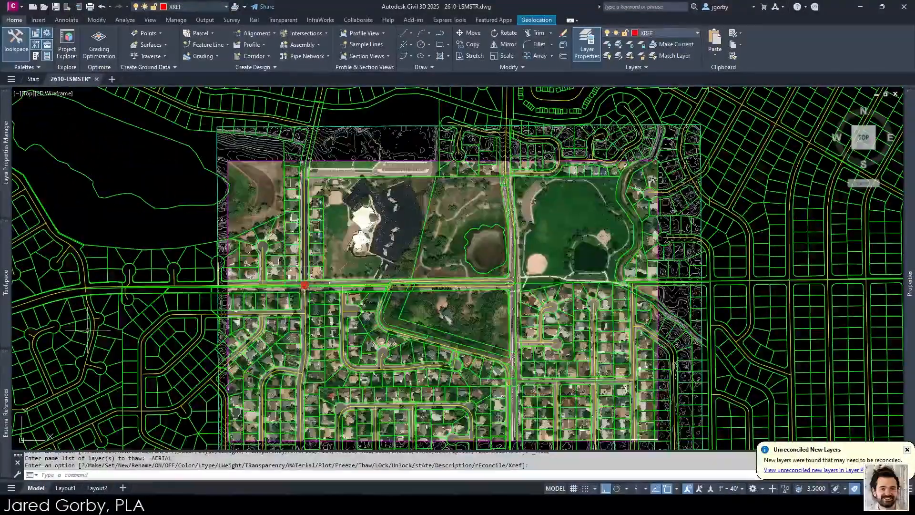
left_click(801, 153)
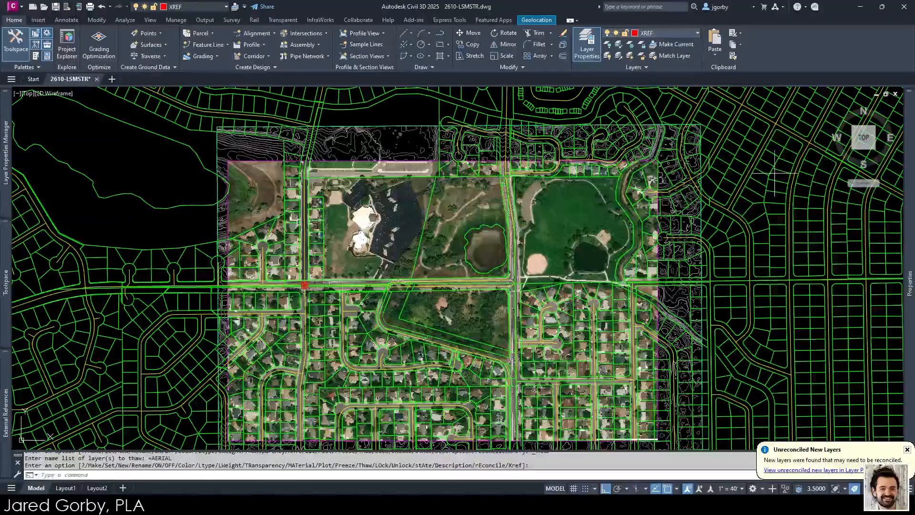
left_click(739, 239)
key("Escape")
Step: Set the Xref display fade control to 50 in the program's display options
scroll(499, 232, "down", 5)
scroll(530, 234, "up", 2)
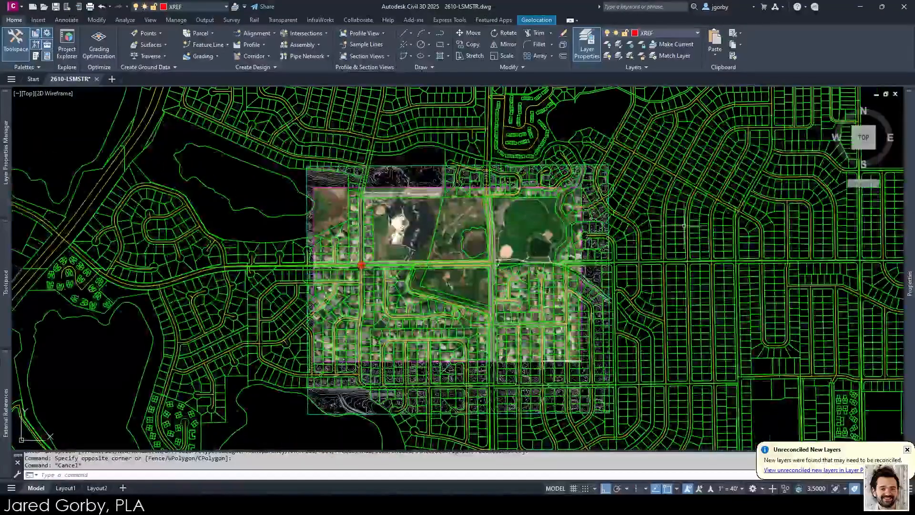
right_click(525, 234)
left_click(546, 416)
double_click(478, 324)
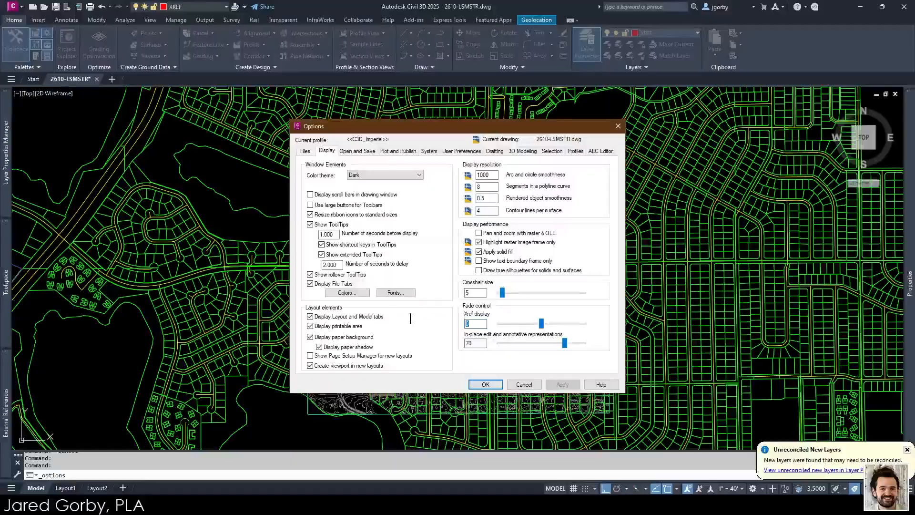
type("50")
left_click(561, 385)
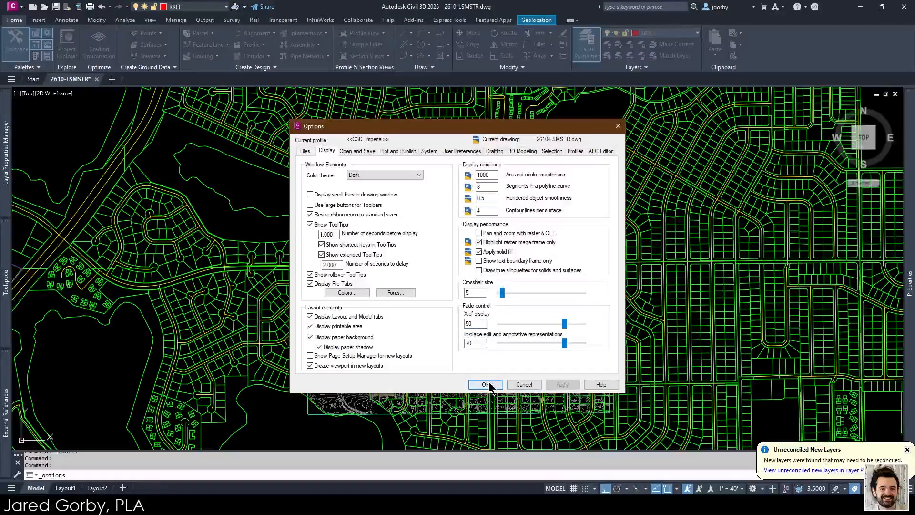
left_click(485, 384)
Step: Increase the Fade value of the aerial map image in its properties and save the drawing
scroll(414, 295, "up", 2)
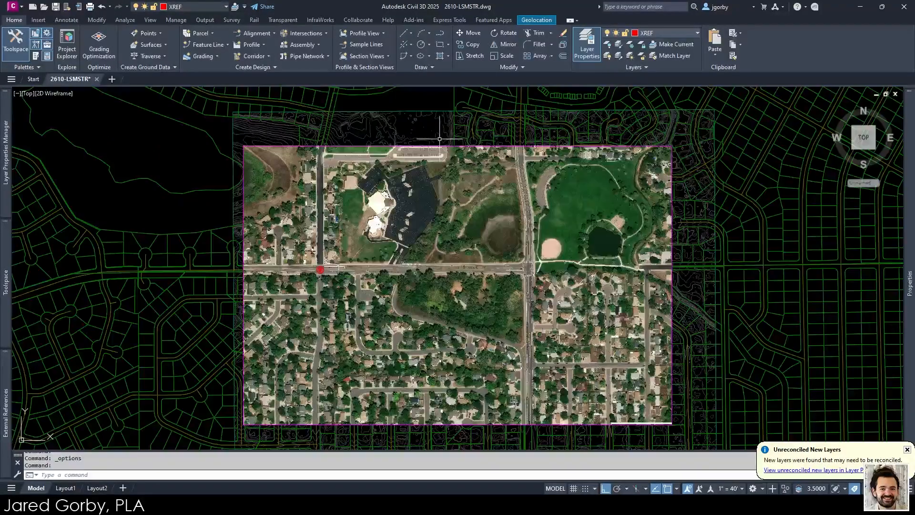
double_click(439, 149)
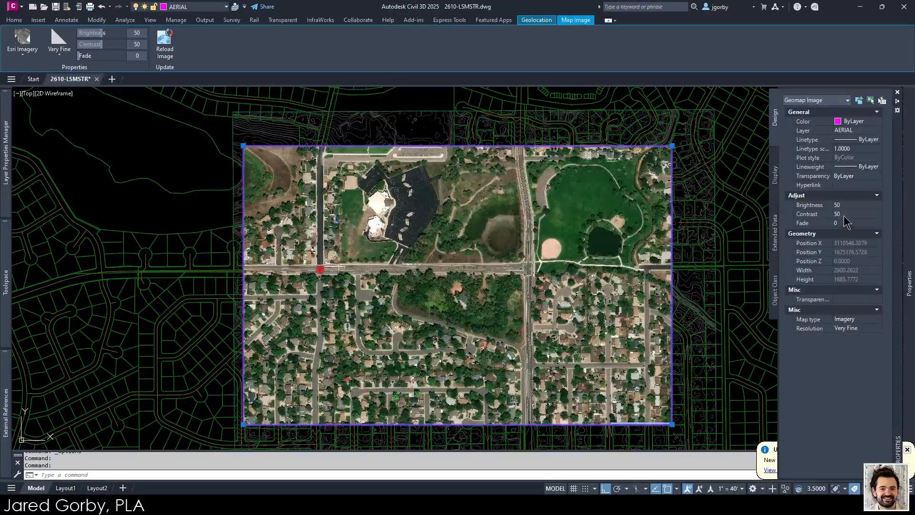
left_click(853, 222)
left_click(879, 222)
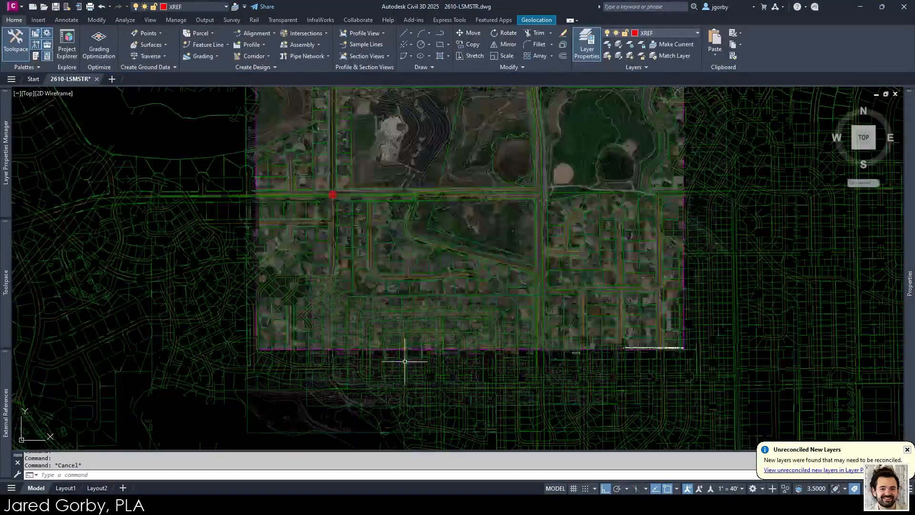
scroll(459, 270, "down", 2)
scroll(460, 265, "up", 6)
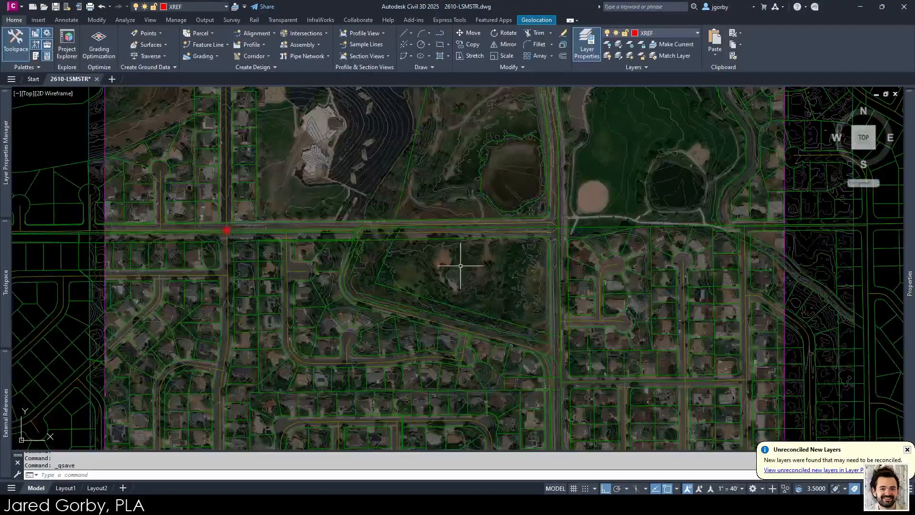
Step: Select the EX-TOPO reference and examine its contours over the wooded triangular site
left_click(415, 240)
left_click(440, 240)
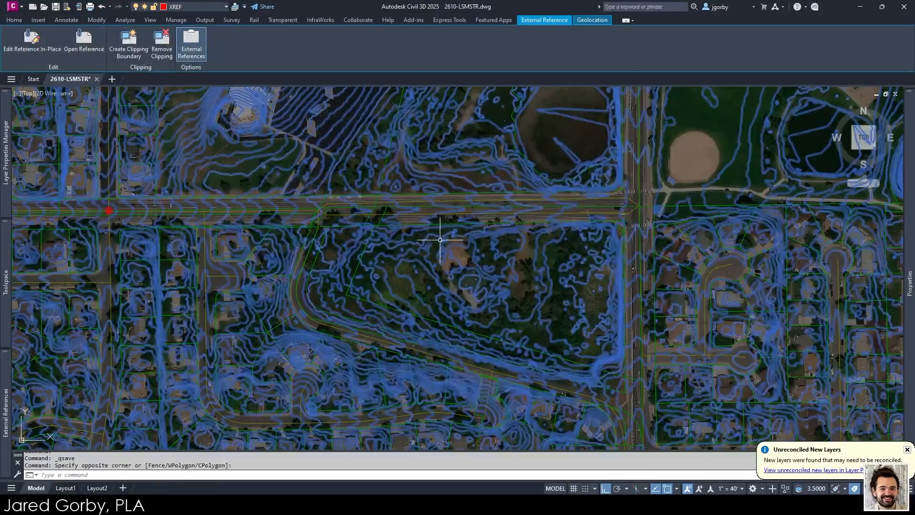
scroll(514, 270, "up", 3)
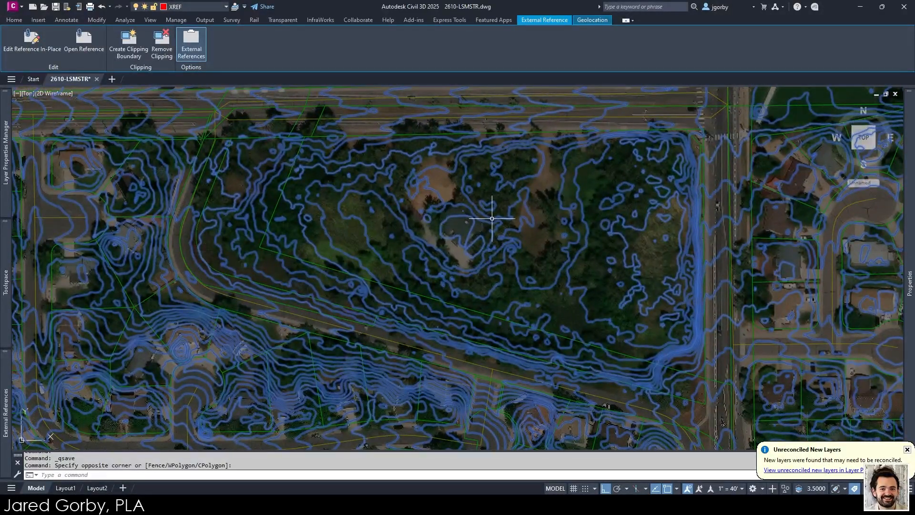
Step: Open the selected EX-TOPO external reference as its own drawing
middle_click_drag(491, 218, 495, 259)
scroll(436, 260, "down", 2)
middle_click_drag(435, 261, 452, 258)
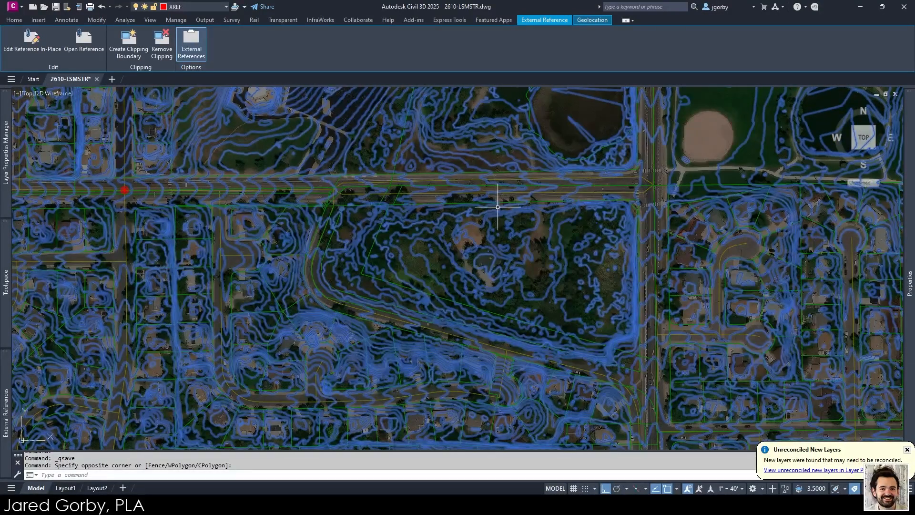
right_click(440, 267)
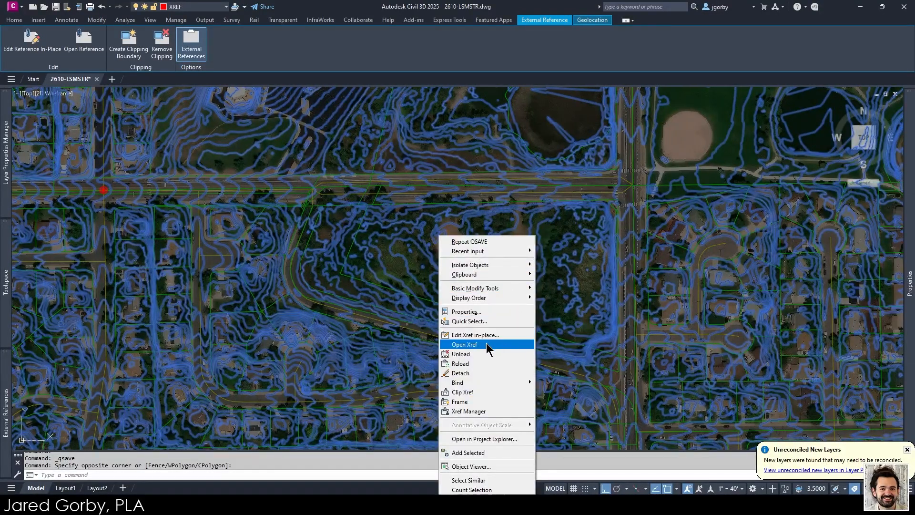
left_click(486, 344)
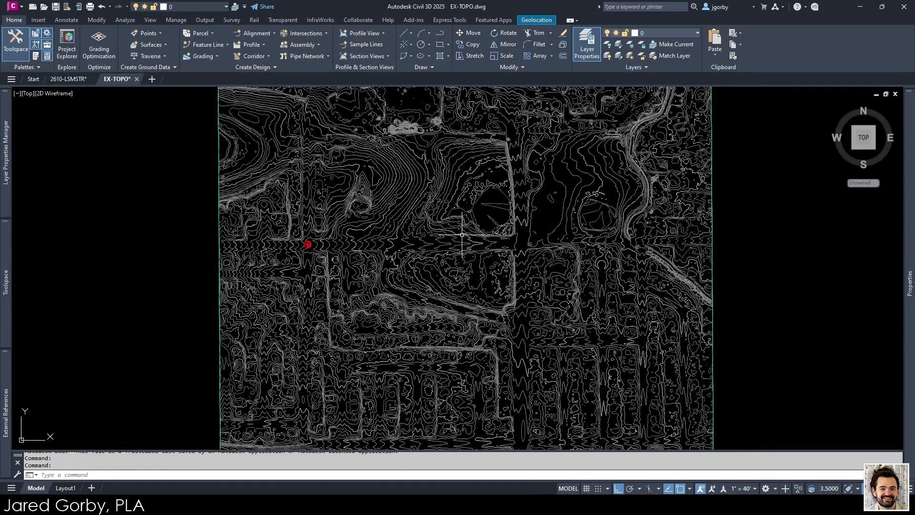
Step: Add single contour labels to the EX-TOPO surface from contour 5595 through 5598 and the next one south, along the road east of the triangular site
scroll(478, 234, "down", 2)
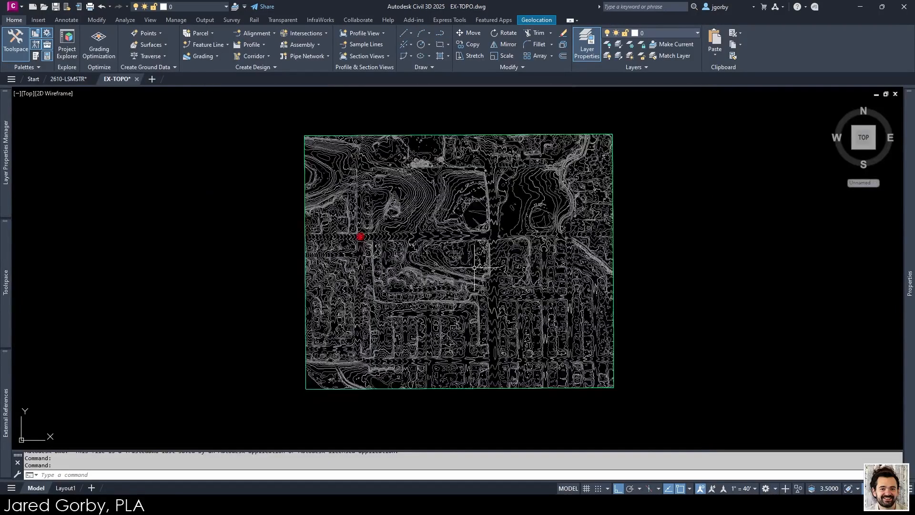
scroll(504, 263, "up", 2)
left_click(431, 222)
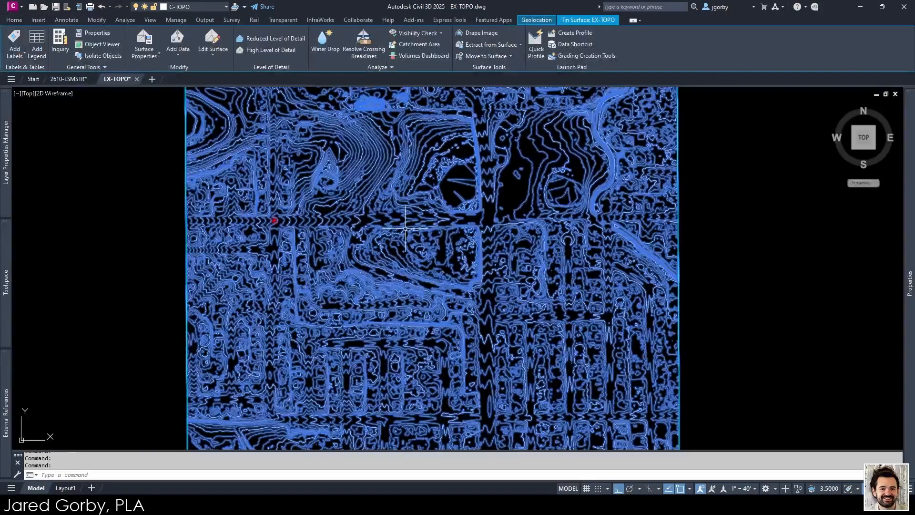
middle_click_drag(406, 216, 422, 242)
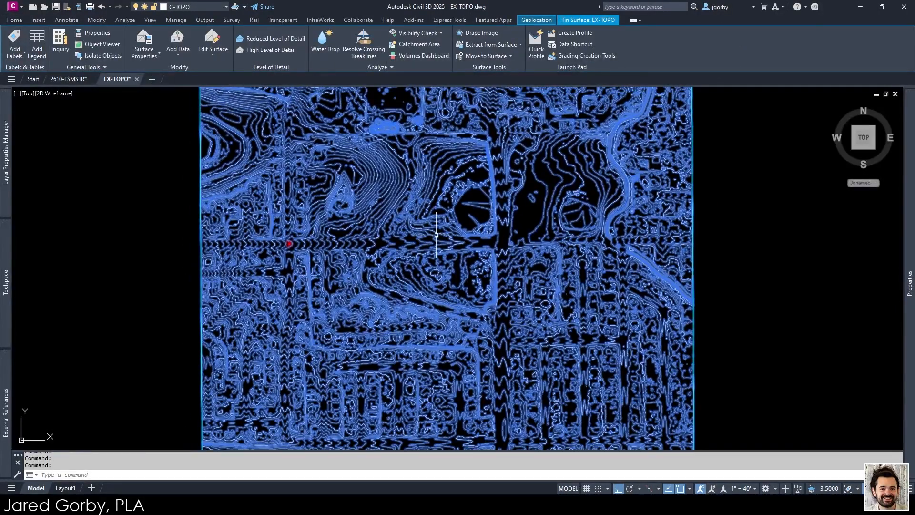
left_click(21, 56)
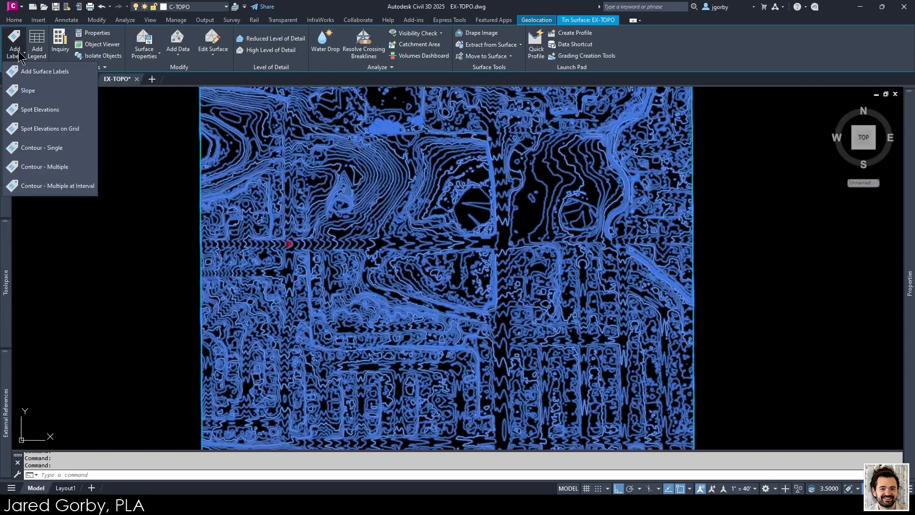
left_click(74, 148)
scroll(482, 307, "up", 3)
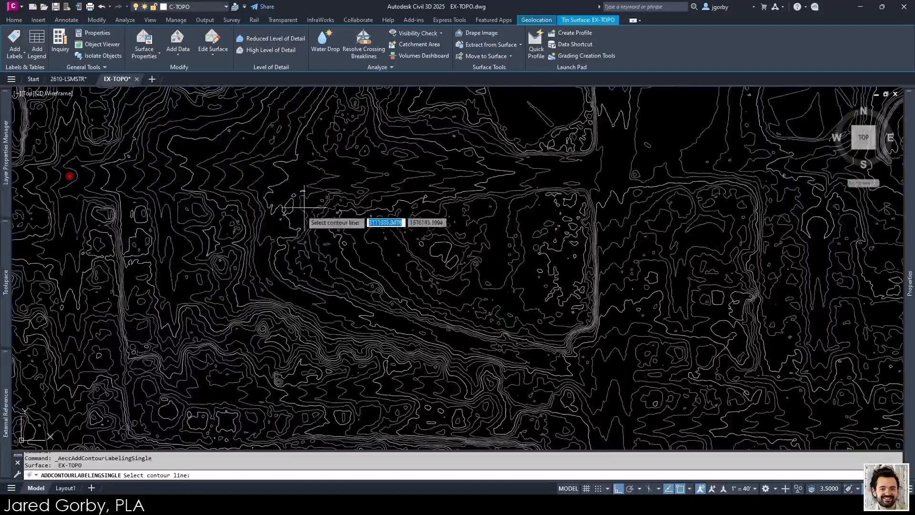
scroll(605, 190, "up", 3)
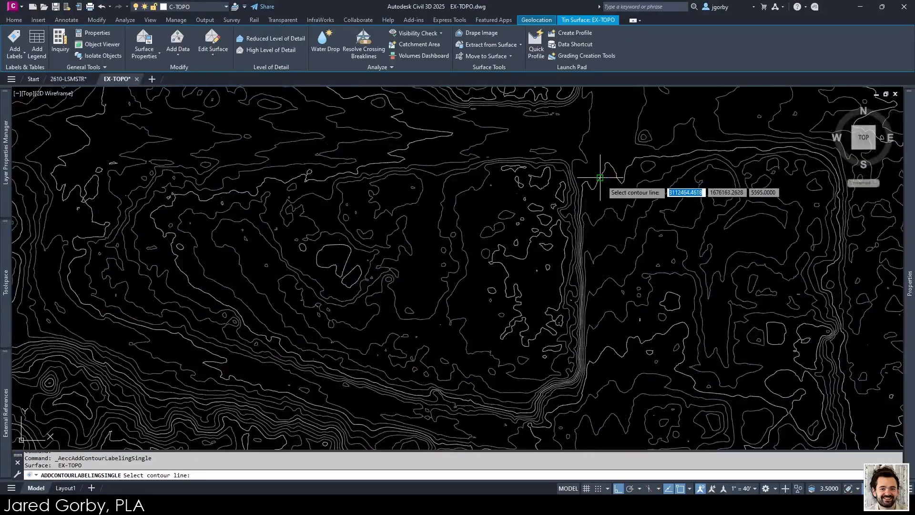
scroll(597, 178, "up", 3)
left_click(596, 178)
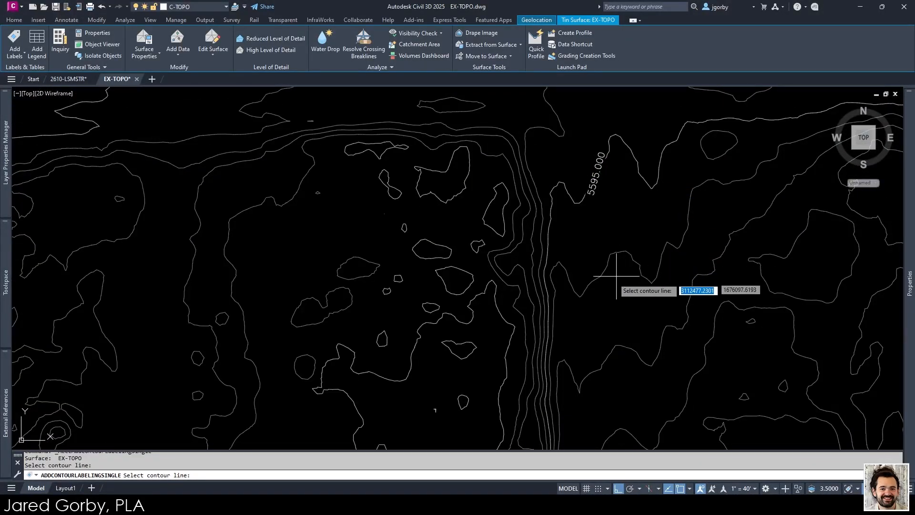
left_click(597, 280)
left_click(590, 373)
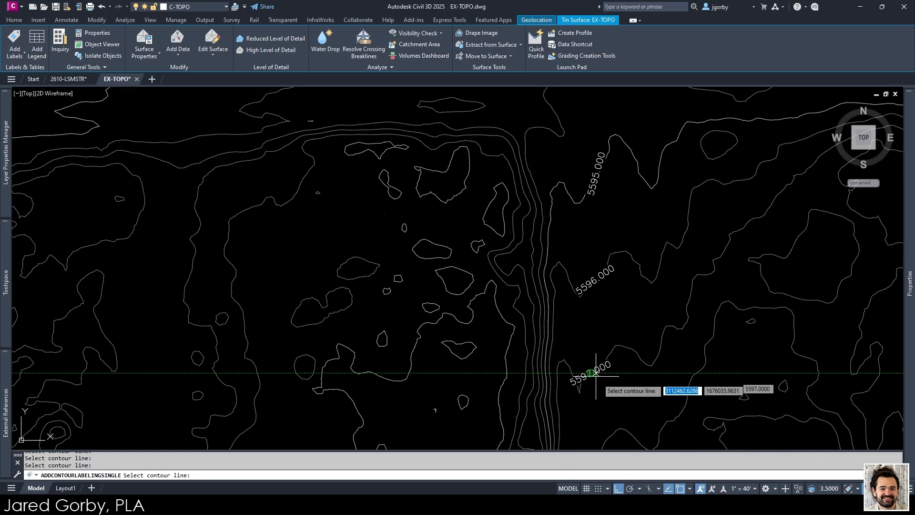
middle_click_drag(628, 422, 632, 156)
left_click(592, 198)
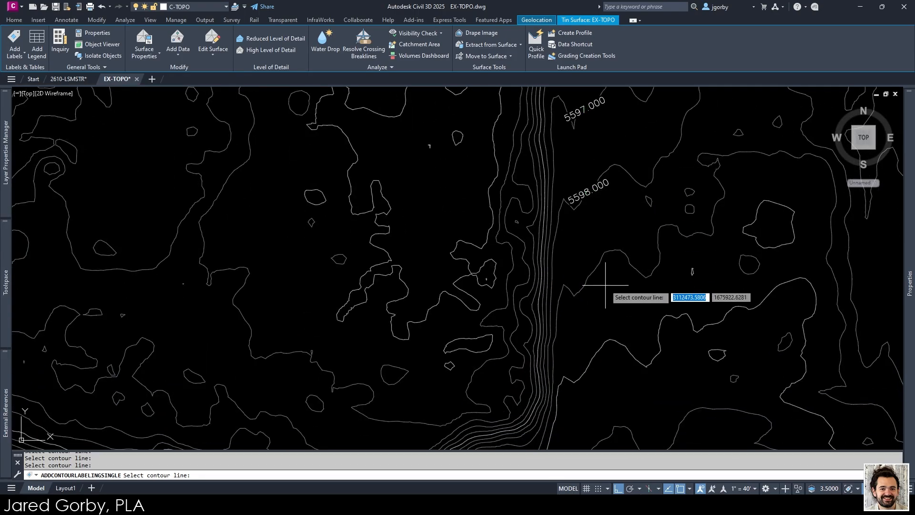
left_click(596, 268)
Step: Add single contour labels along the southern and western edges of the triangular site
middle_click_drag(592, 360, 230, 225)
scroll(230, 225, "up", 2)
left_click(221, 224)
left_click(668, 384)
middle_click_drag(715, 410, 408, 323)
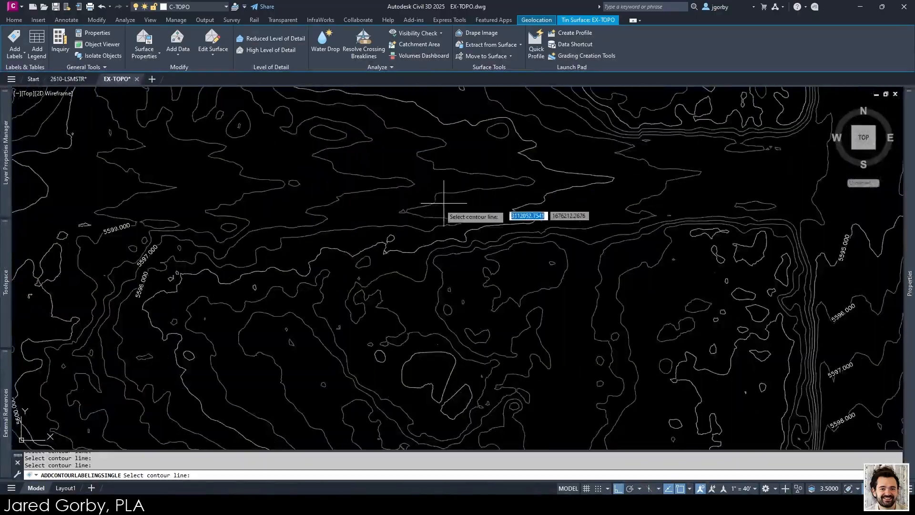
Step: Label the contours crossing the road north of the triangular site and end the labelling command
scroll(444, 202, "up", 4)
left_click(222, 185)
left_click(779, 172)
scroll(485, 185, "down", 5)
key("Escape")
Step: Restart single contour labelling on the EX-TOPO surface and label contours inside the triangular site
left_click(482, 213)
left_click(15, 50)
scroll(682, 155, "down", 6)
scroll(515, 186, "up", 7)
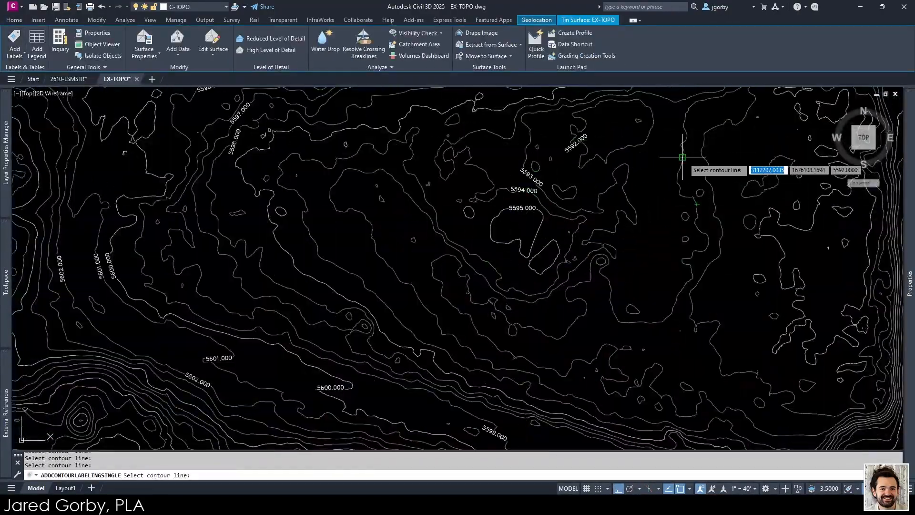
middle_click_drag(683, 156, 564, 152)
left_click(296, 198)
middle_click_drag(295, 197, 405, 303)
scroll(444, 150, "up", 2)
key("Escape")
key("Escape")
Step: Select the 5597 contour label on the northern road and keep its properties palette docked open
left_click(441, 151, "ctrl")
scroll(451, 126, "up", 4)
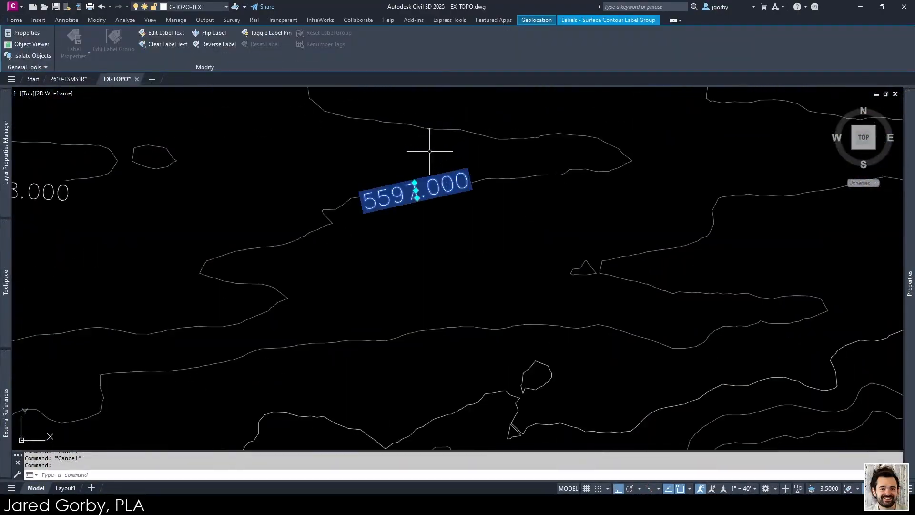
scroll(375, 152, "down", 2)
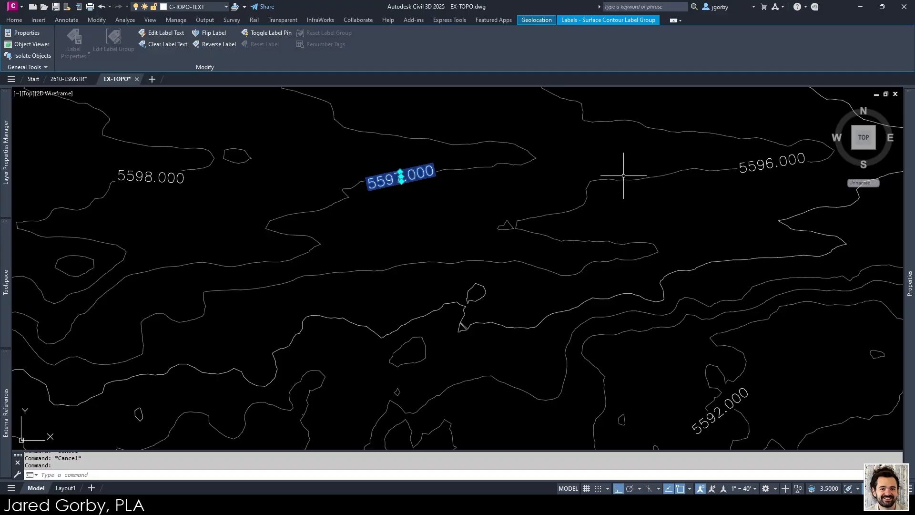
mouse_move(910, 243)
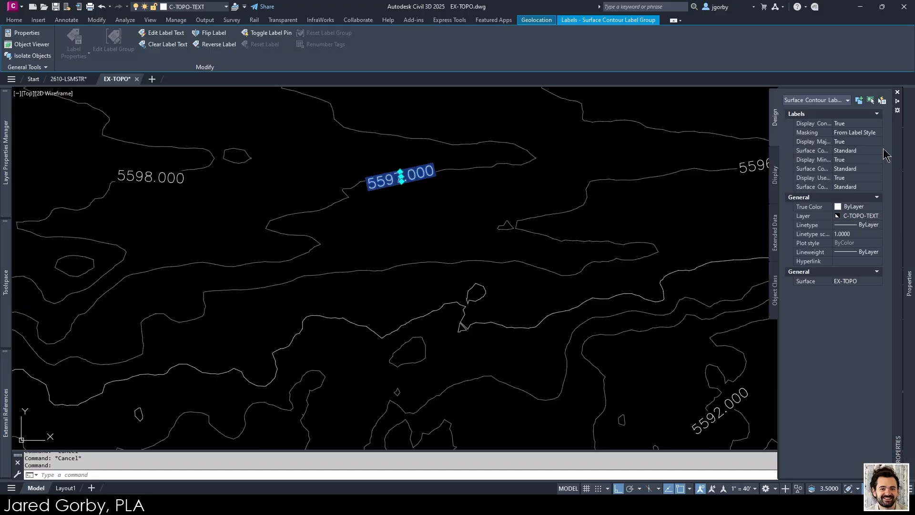
left_click(898, 101)
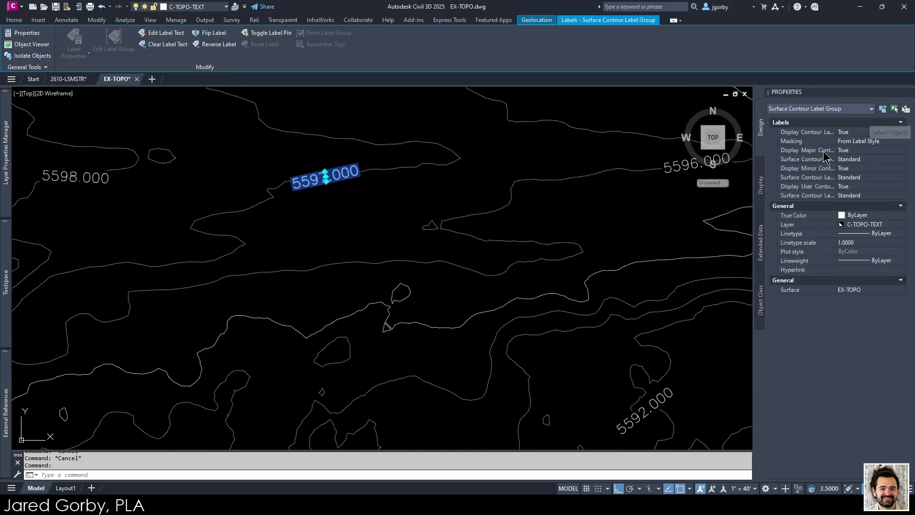
Step: Open the label group's Standard major contour label style for editing
left_click(872, 159)
left_click(900, 160)
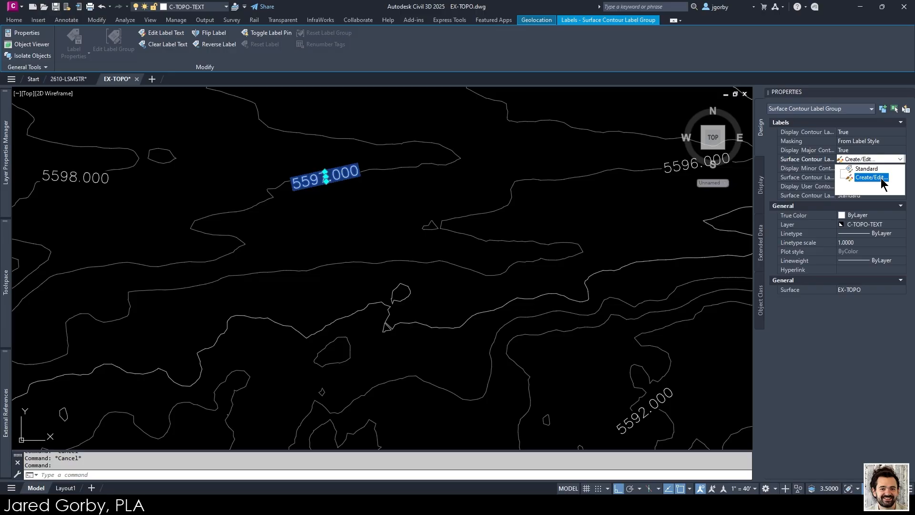
left_click(870, 178)
left_click(499, 257)
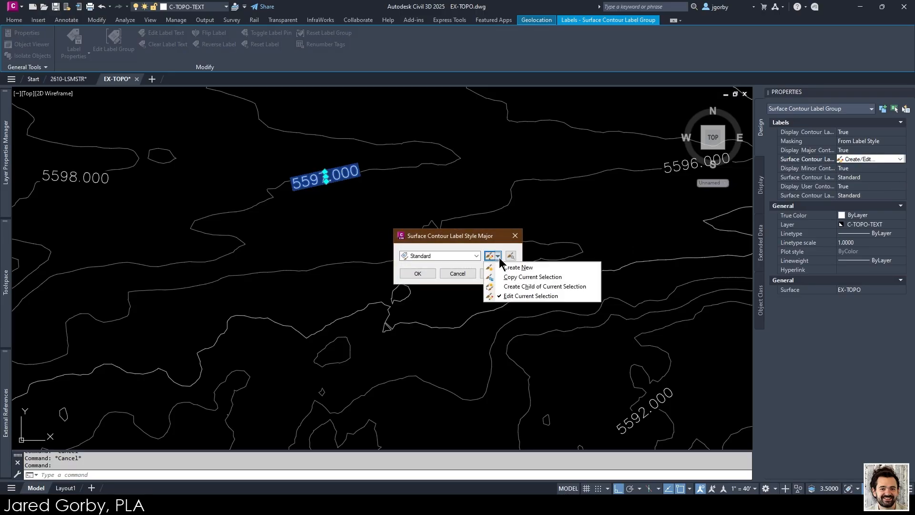
left_click(497, 257)
left_click(492, 256)
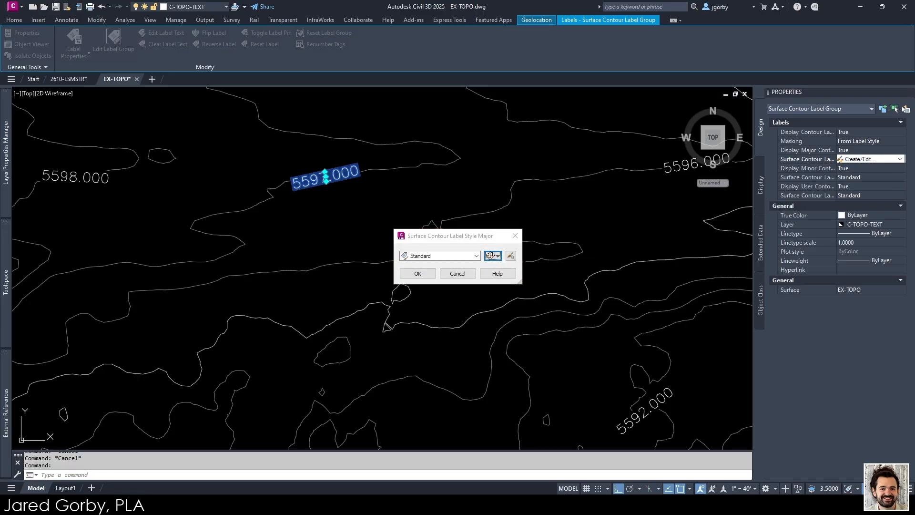
left_click_drag(518, 124, 478, 114)
Step: Open the Surface Elevation text contents and load the existing elevation expression for modification
left_click(507, 232)
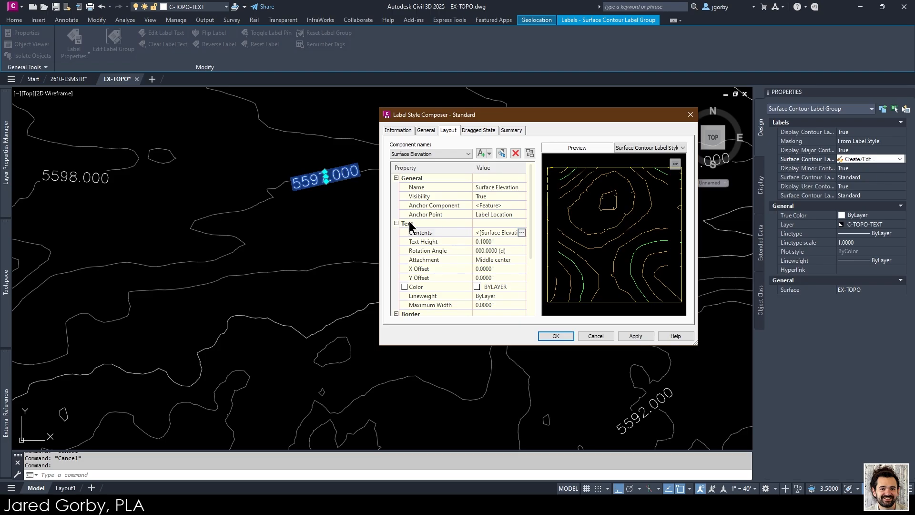
left_click(522, 232)
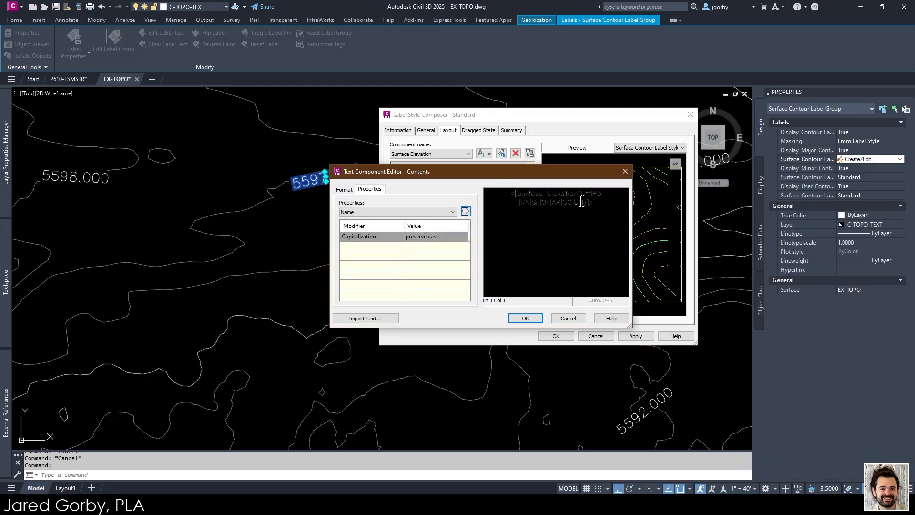
left_click_drag(593, 202, 463, 181)
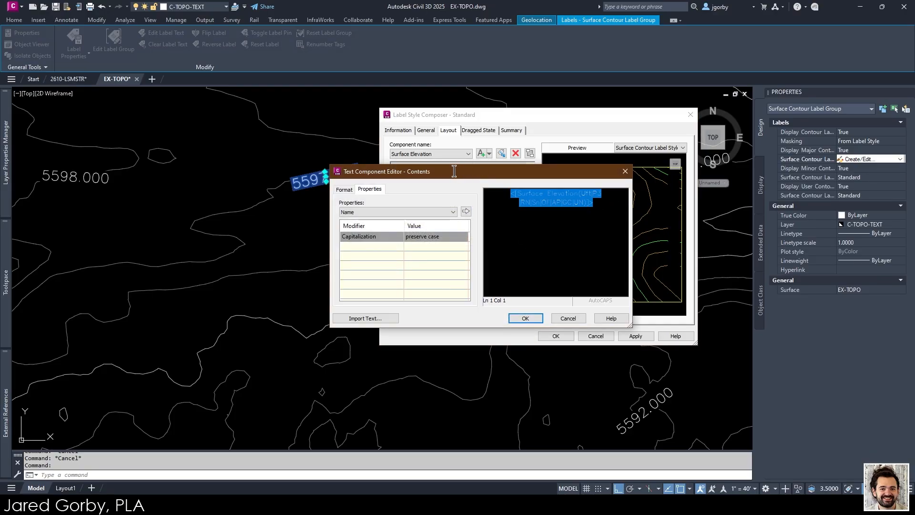
left_click(499, 192)
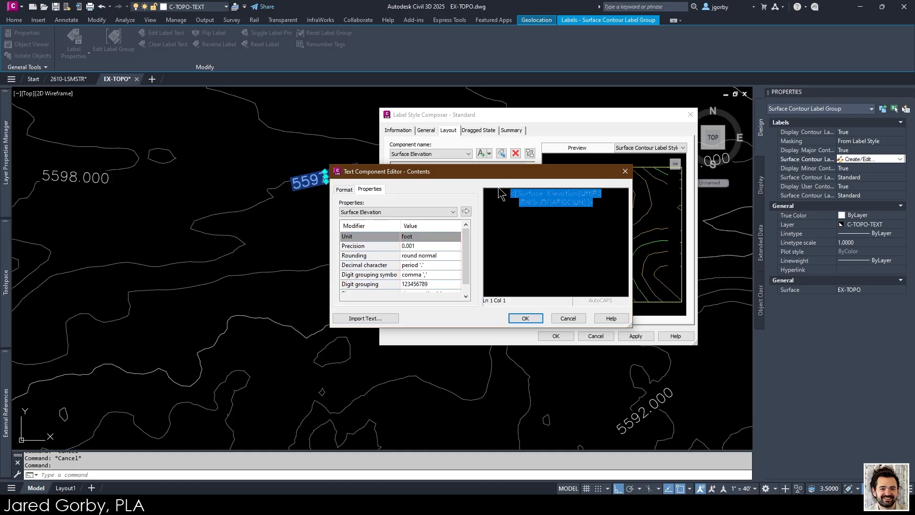
mouse_move(468, 237)
left_mouse_down()
mouse_move(467, 256)
mouse_move(466, 238)
left_mouse_up()
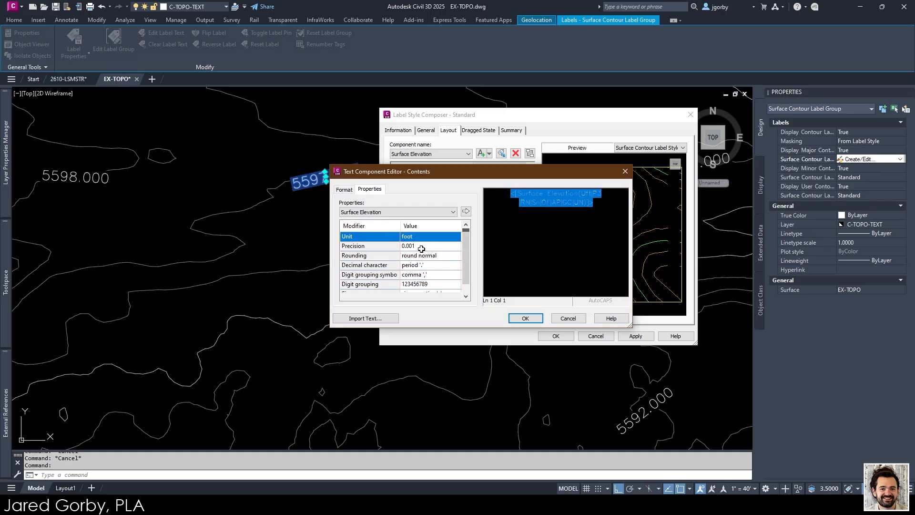
Step: Set the Surface Elevation precision to 1, update the expression with it, and accept the label style changes
left_click(427, 247)
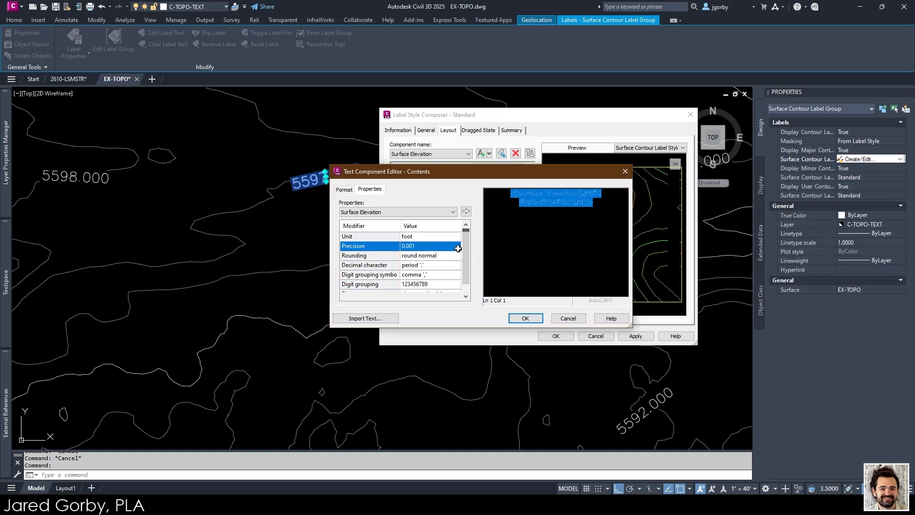
left_click(458, 246)
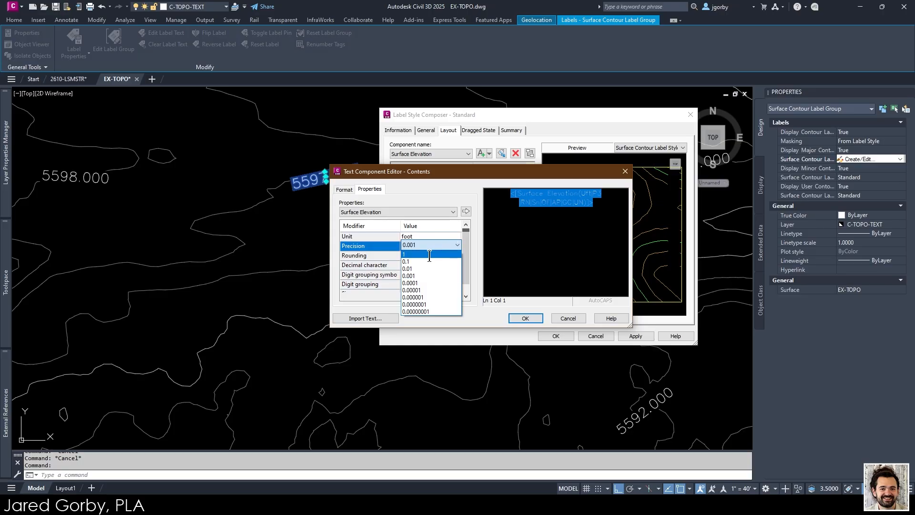
left_click(429, 254)
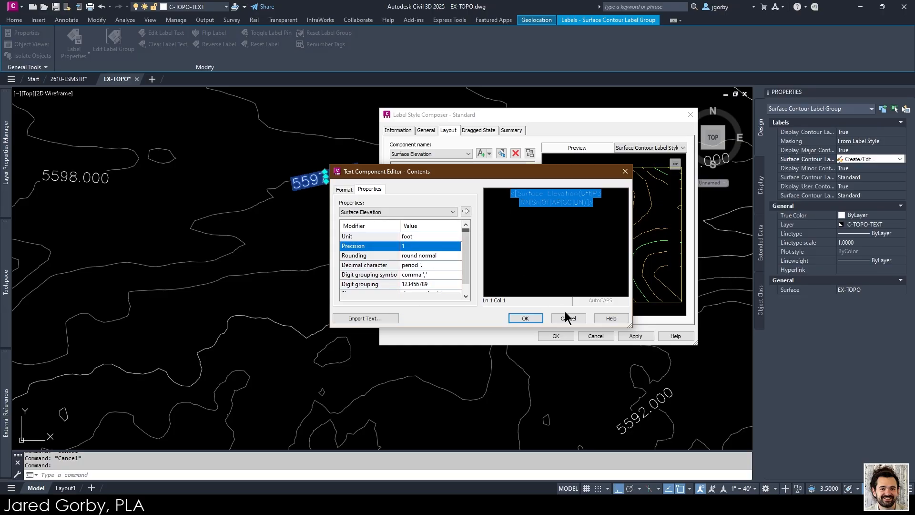
left_click(466, 212)
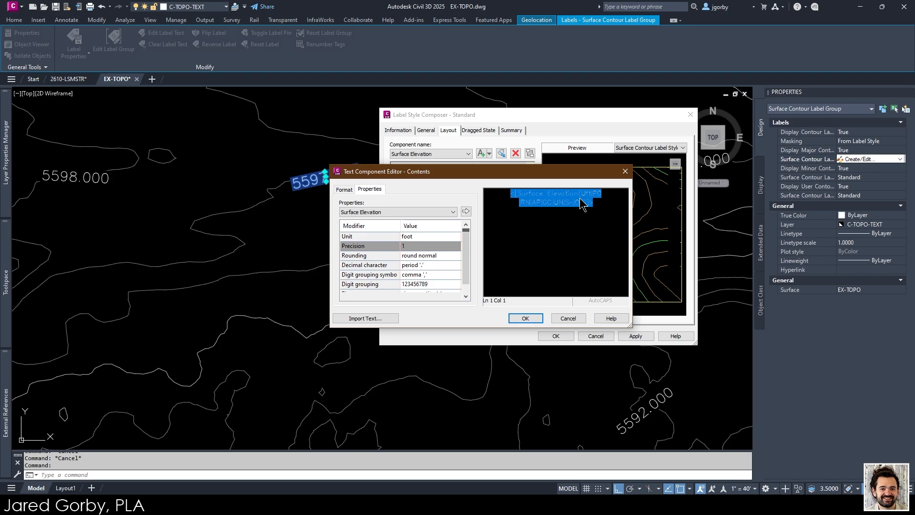
left_click(526, 319)
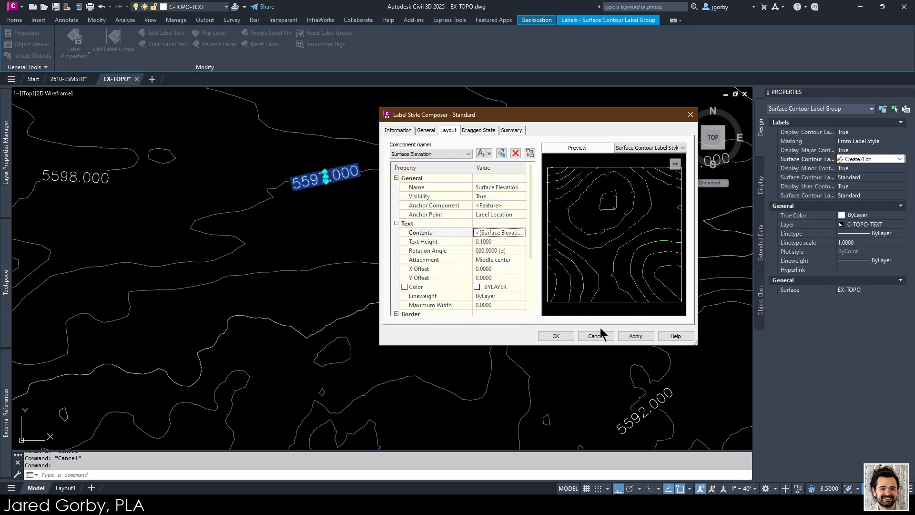
left_click(557, 336)
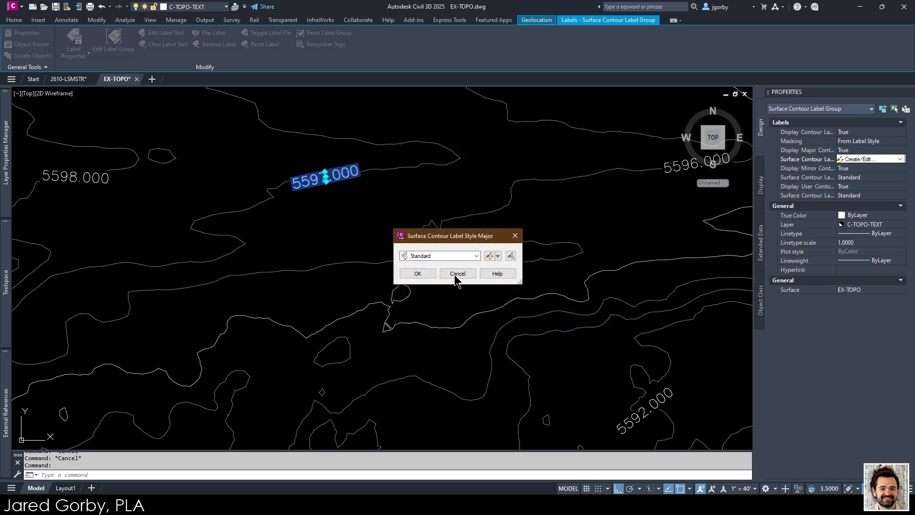
left_click(418, 273)
key("Escape")
key("F1")
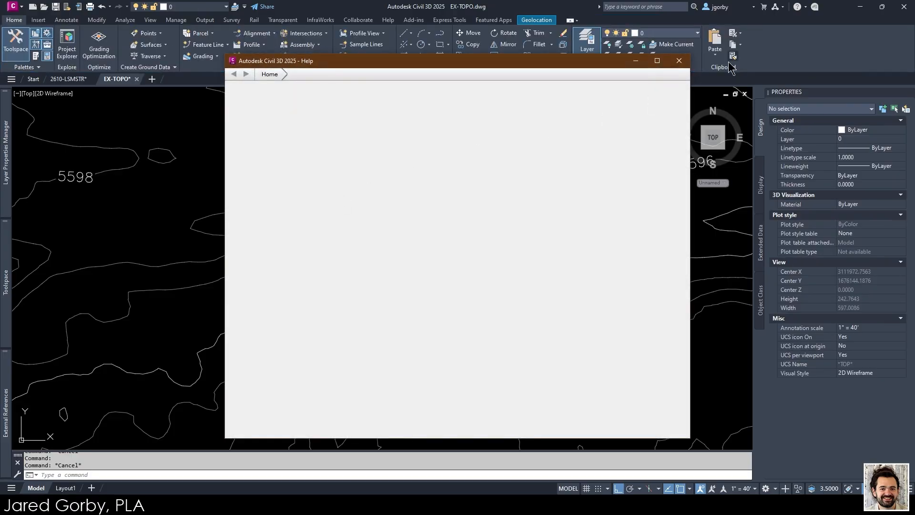
left_click(679, 61)
key("Escape")
key("Escape")
Step: Examine the contour labels across the triangular site and its surrounding roads
middle_click_drag(336, 194, 426, 214)
scroll(380, 205, "down", 2)
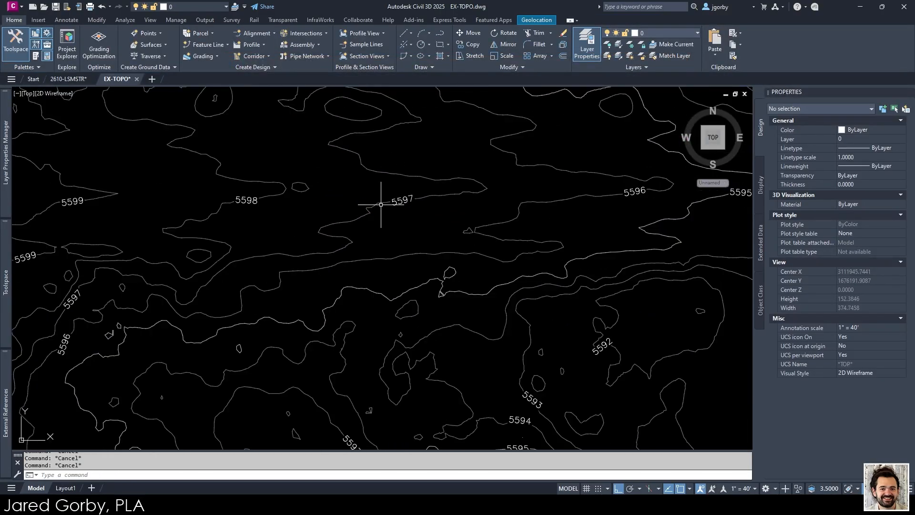
scroll(381, 205, "down", 2)
scroll(531, 323, "up", 2)
scroll(405, 225, "down", 6)
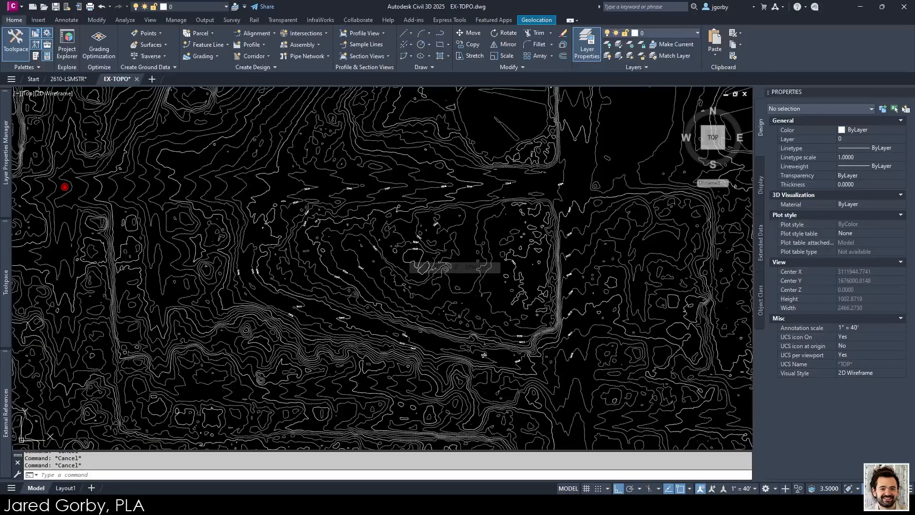
Step: Save the drawing and make the Elevations component visible in the EX-TOPO surface's Contours 1' and 5' (Background) style
key("ctrl+s")
scroll(447, 258, "up", 2)
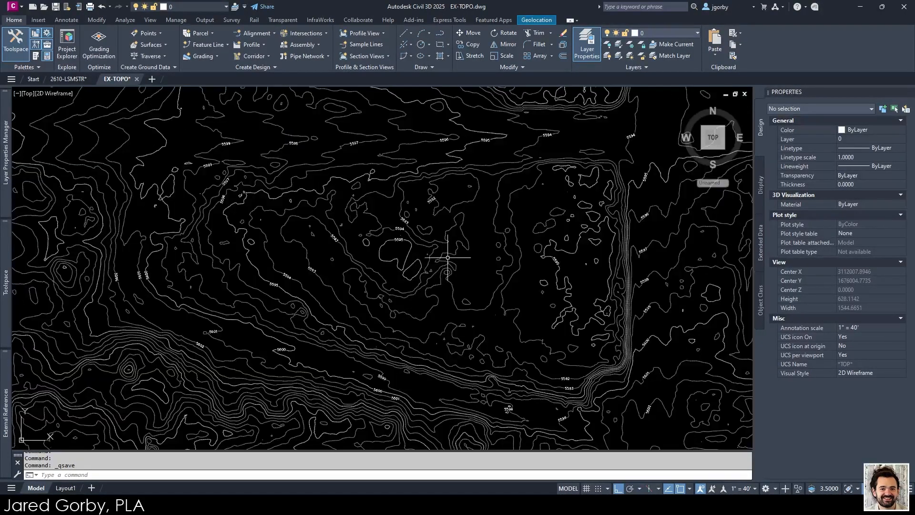
left_click(426, 243)
left_click(419, 241)
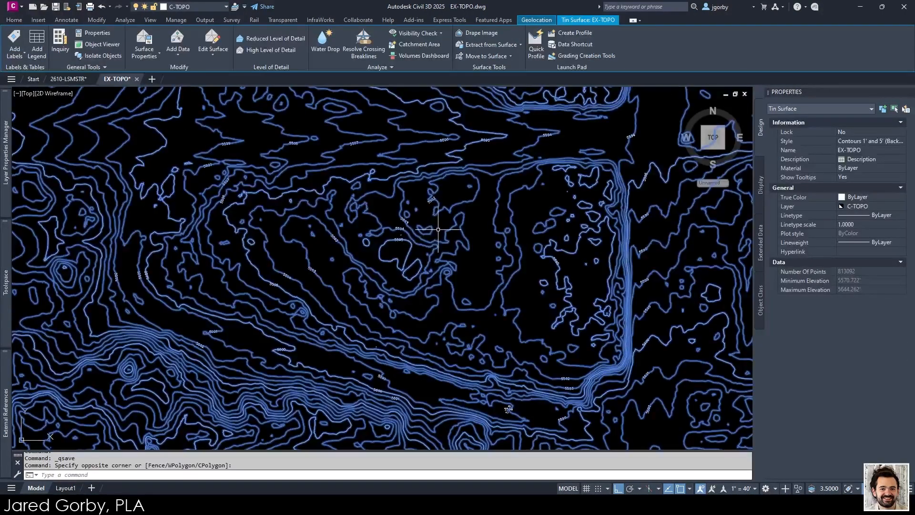
right_click(545, 239)
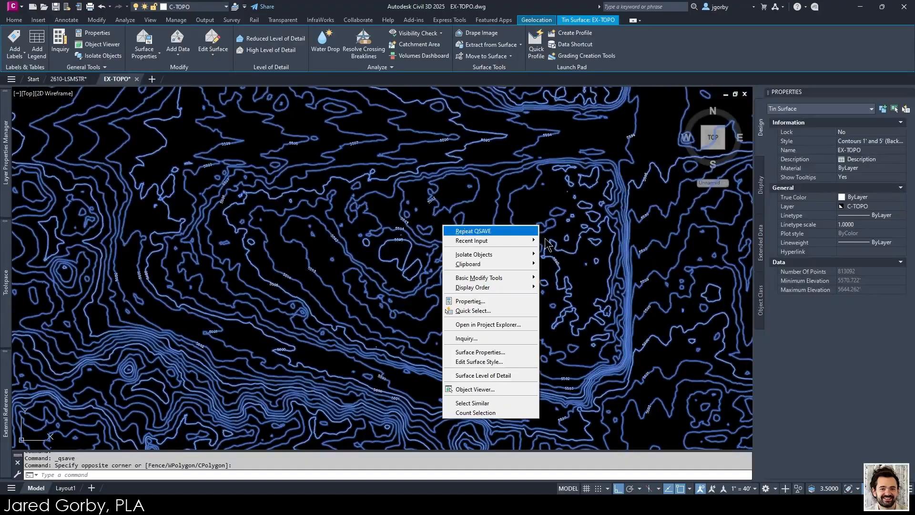
left_click(512, 362)
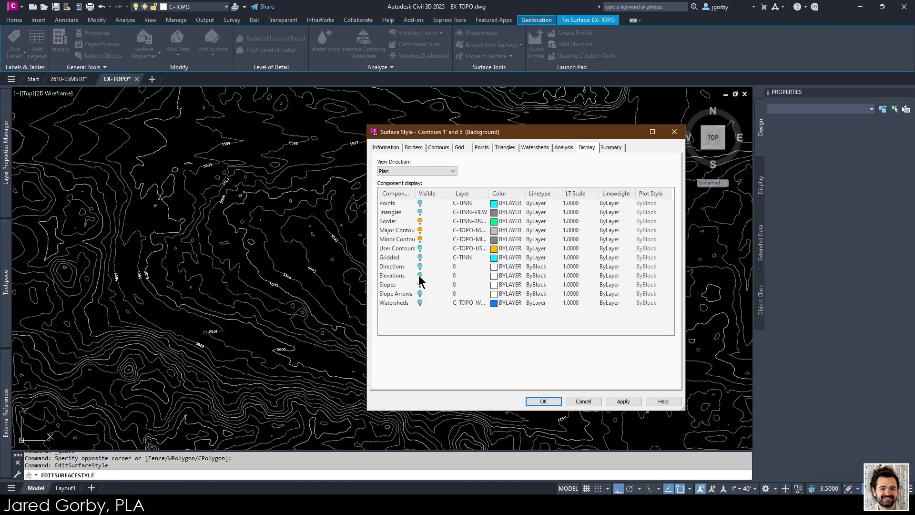
left_click(420, 275)
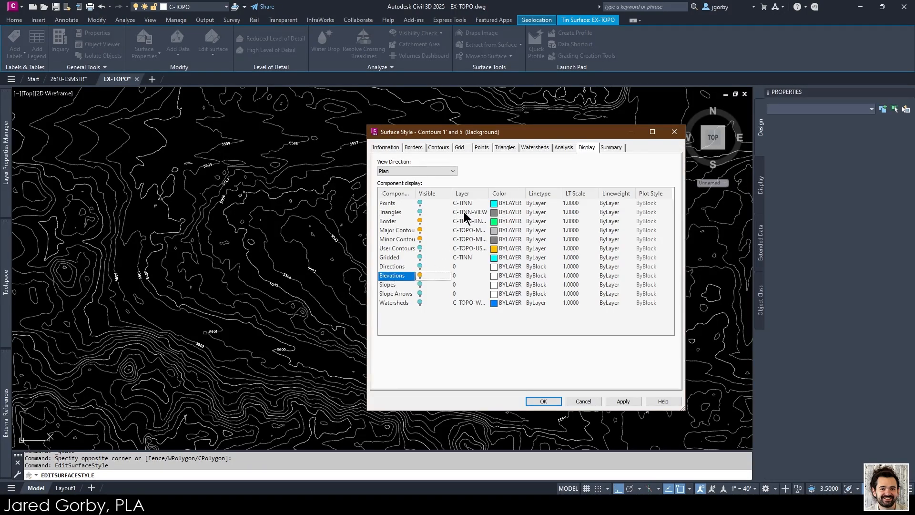
Step: Set the range color scheme of the style's elevation analysis to Land and accept the surface style changes
left_click(566, 150)
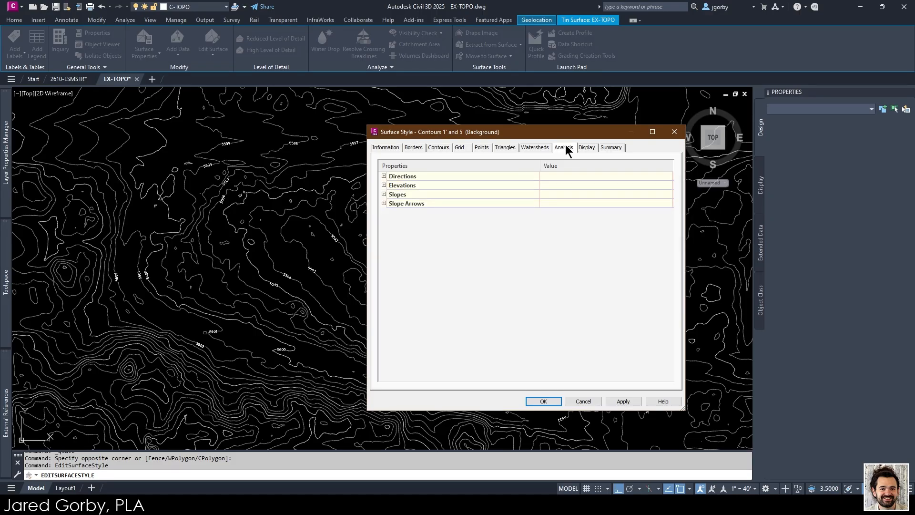
left_click(384, 185)
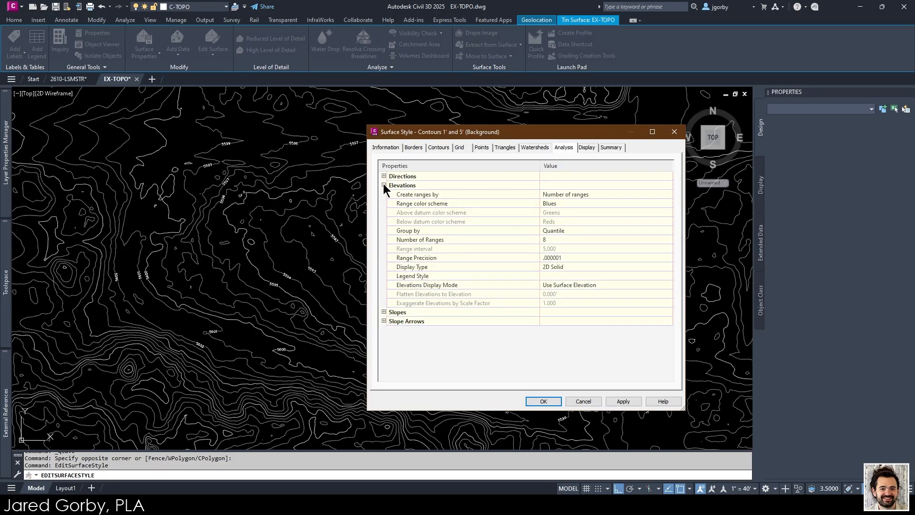
left_click(572, 202)
left_click(572, 202)
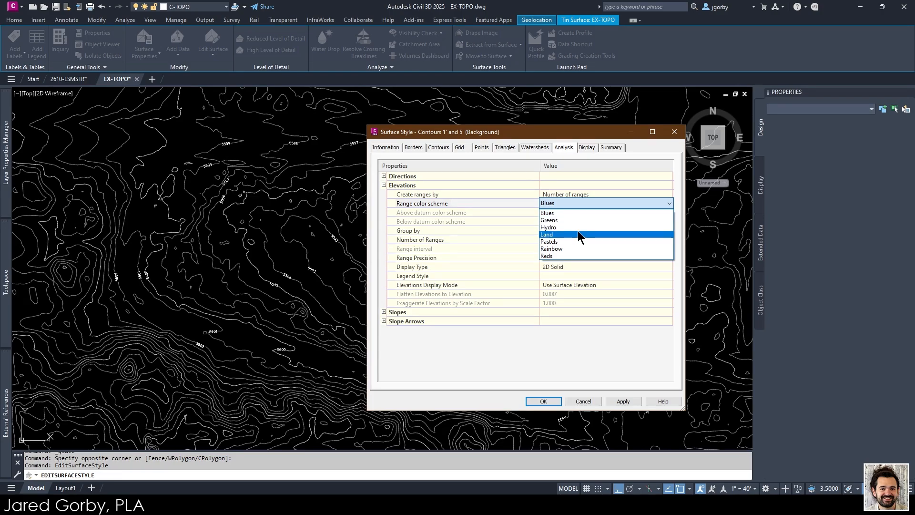
left_click(578, 231)
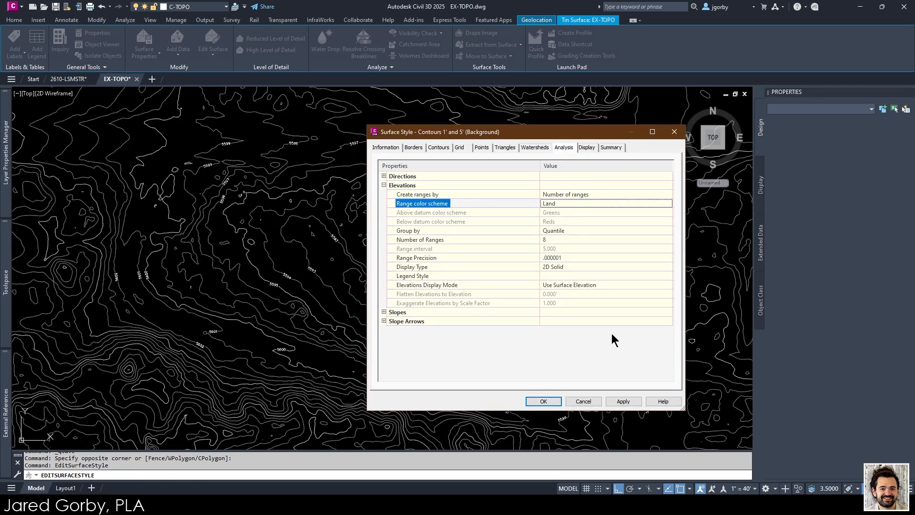
left_click(623, 401)
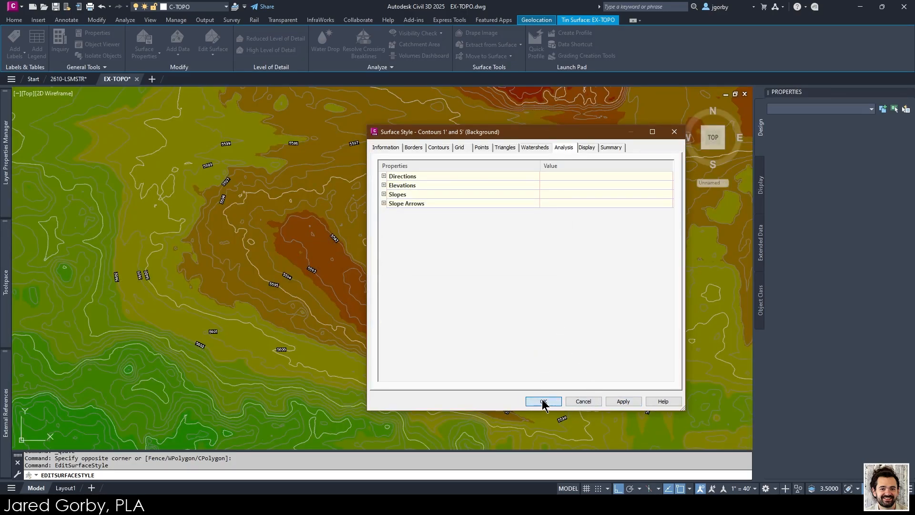
left_click(544, 402)
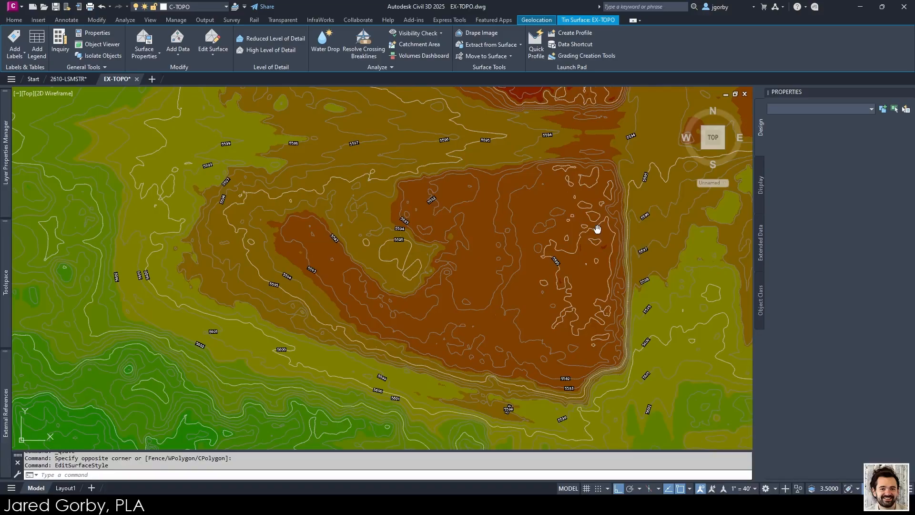
key("Escape")
Step: Examine the elevation shading across the site, including the small dark red patches near the 5590 contour label
scroll(344, 341, "down", 5)
scroll(374, 362, "up", 2)
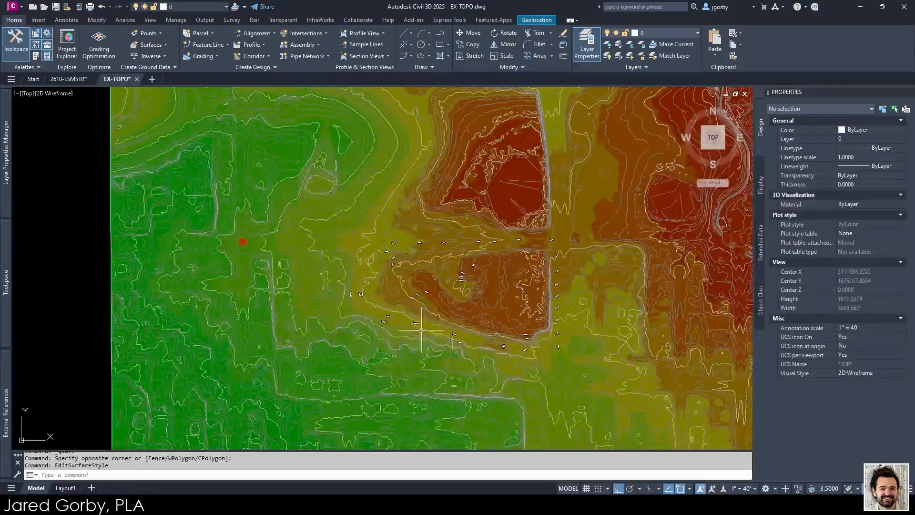
scroll(496, 267, "up", 5)
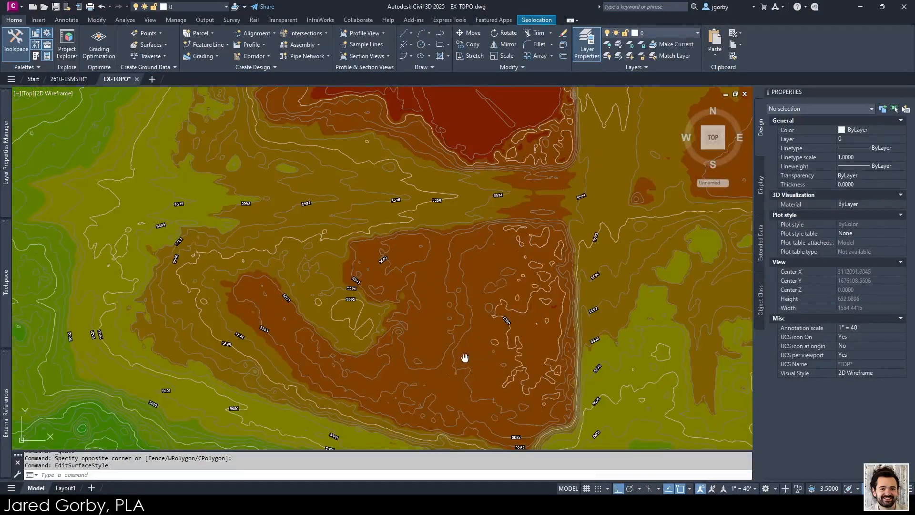
middle_click_drag(465, 358, 510, 300)
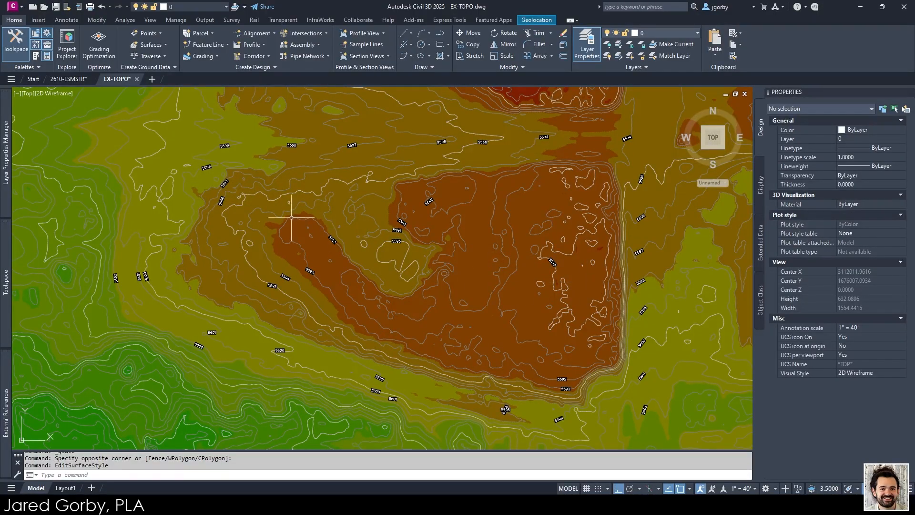
scroll(559, 262, "up", 5)
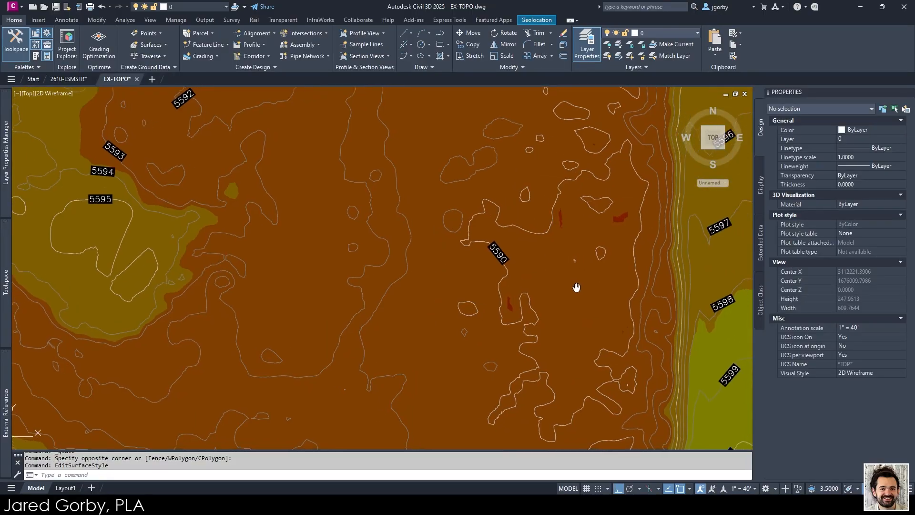
scroll(563, 190, "up", 2)
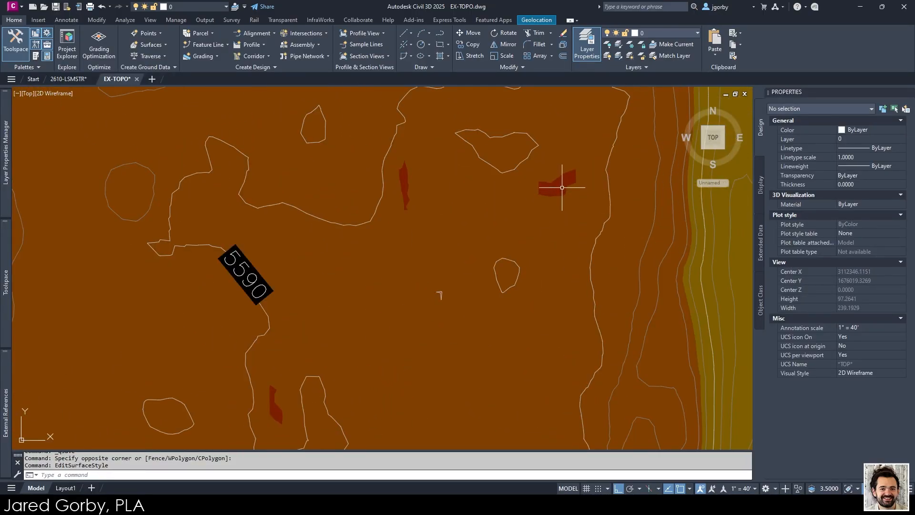
scroll(546, 196, "down", 2)
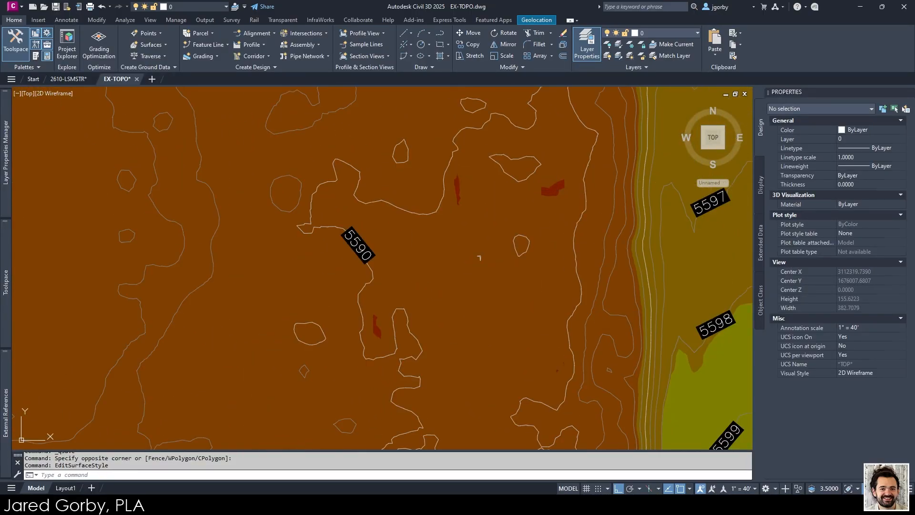
left_click(546, 188)
scroll(526, 205, "down", 3)
key("Escape")
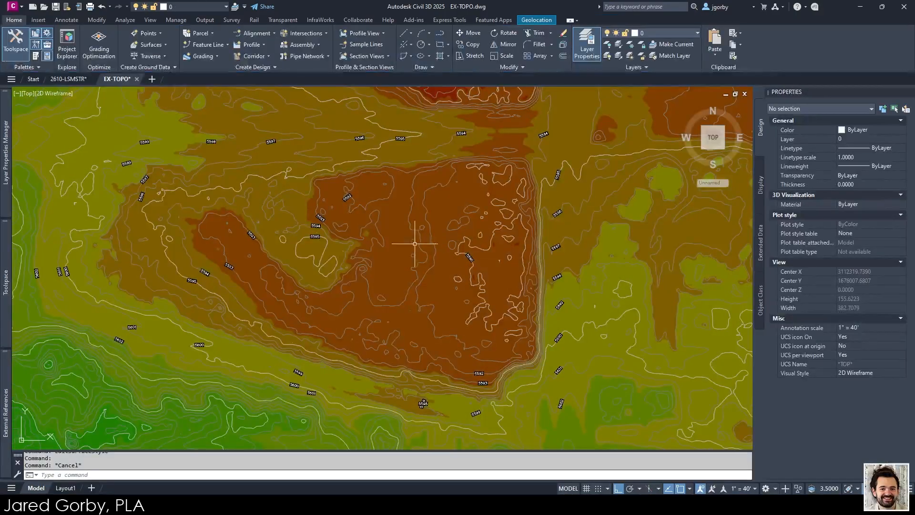
scroll(410, 236, "up", 1)
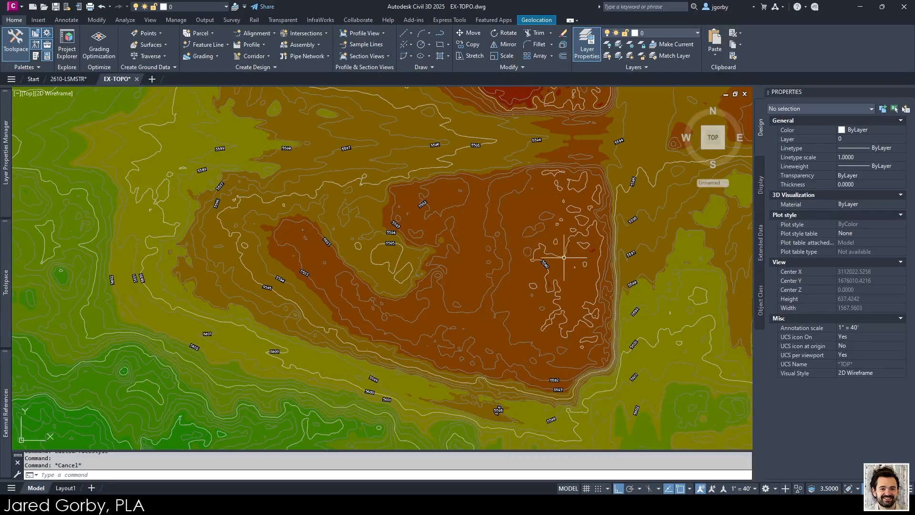
Step: Add two spot elevation labels to the surface, one in the easternmost dark red patch and one just south of it
left_click(550, 253)
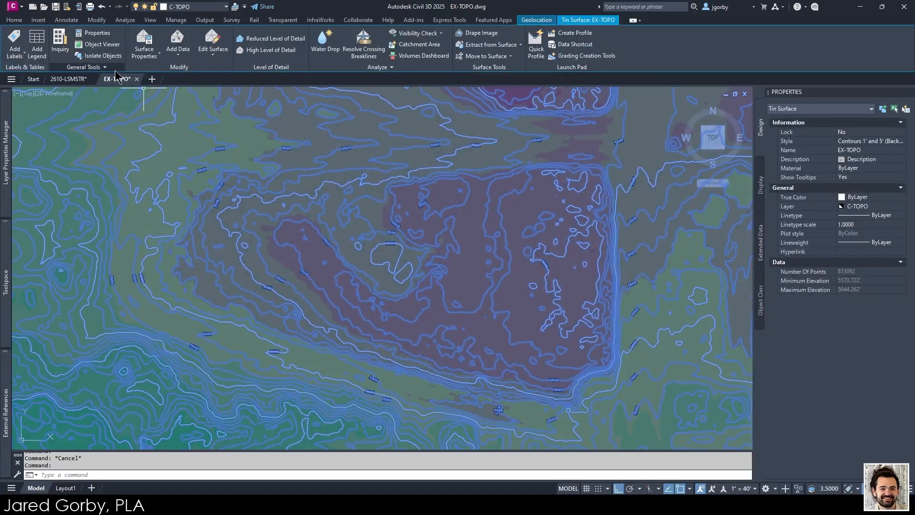
left_click(18, 57)
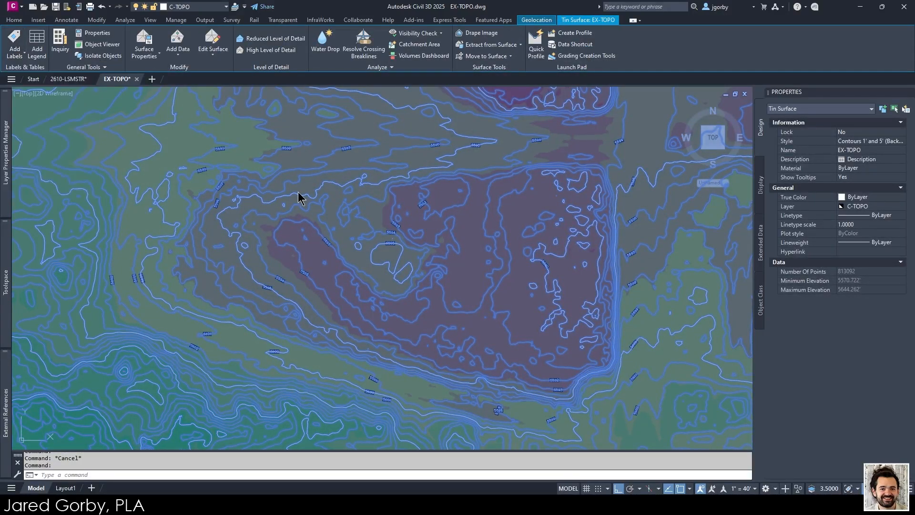
left_click(19, 57)
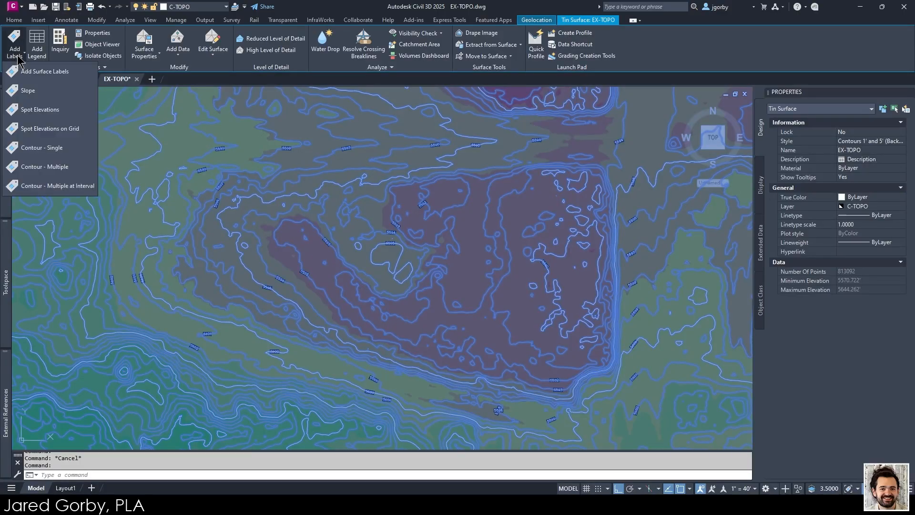
left_click(71, 115)
scroll(573, 248, "up", 6)
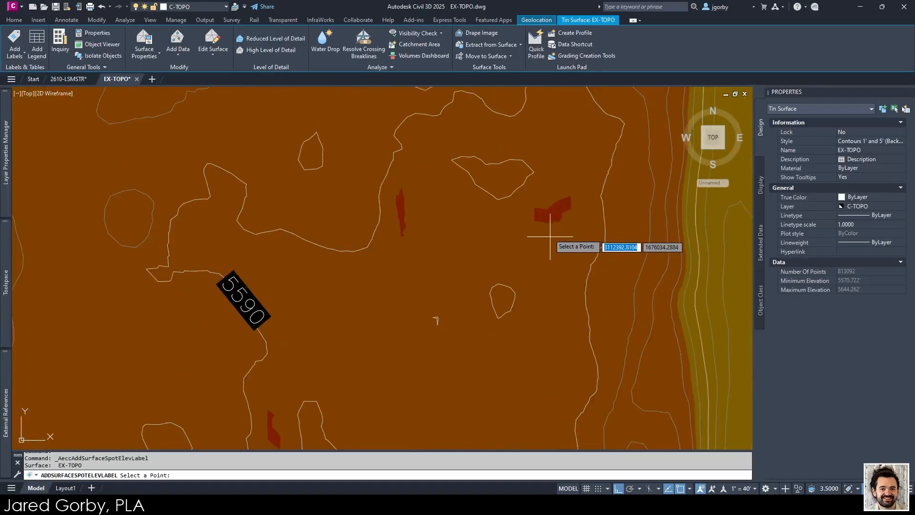
scroll(549, 233, "up", 3)
scroll(543, 206, "down", 5)
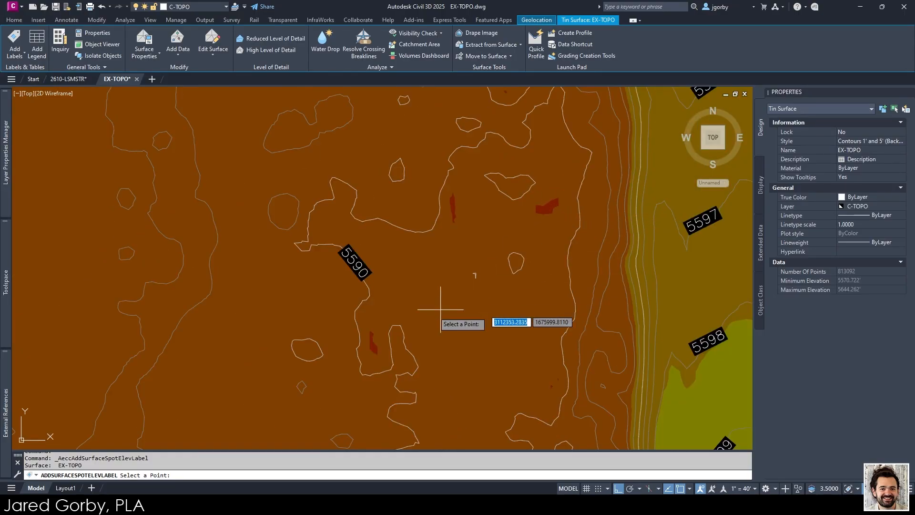
scroll(535, 206, "up", 6)
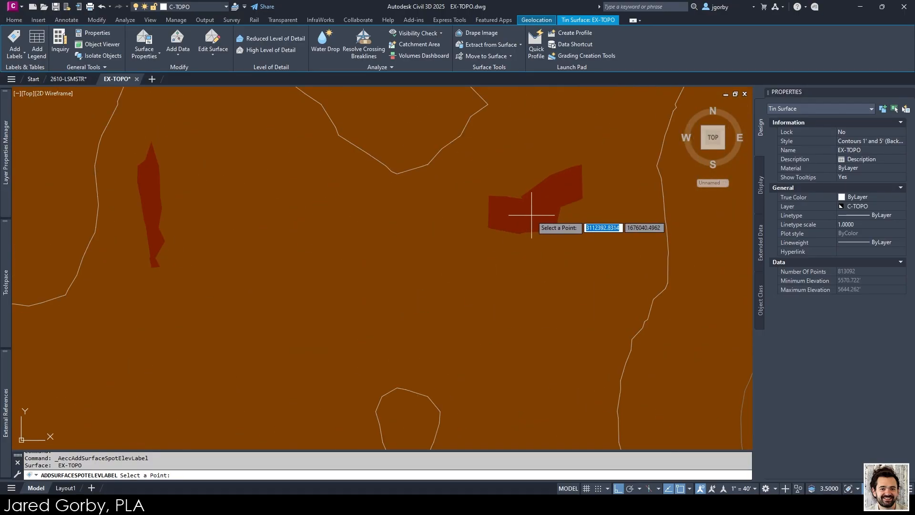
left_click(530, 213)
scroll(551, 253, "down", 6)
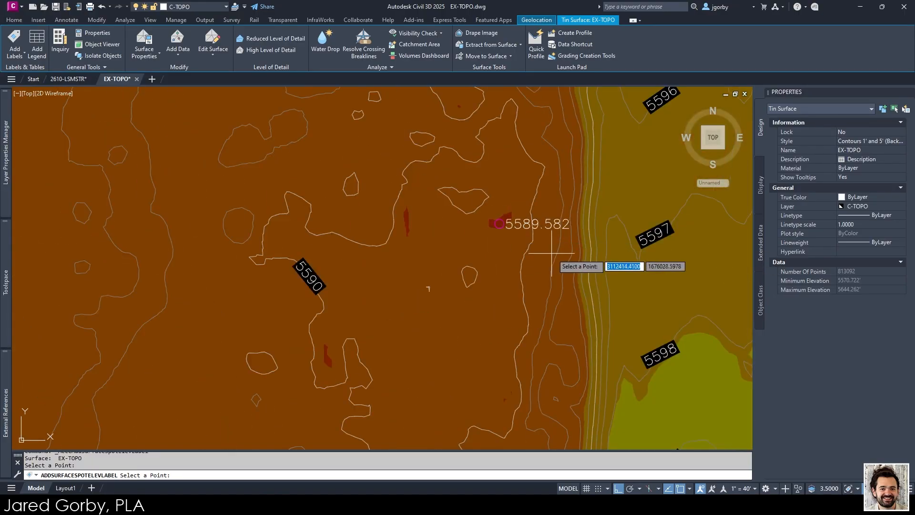
left_click(502, 256)
scroll(533, 255, "up", 2)
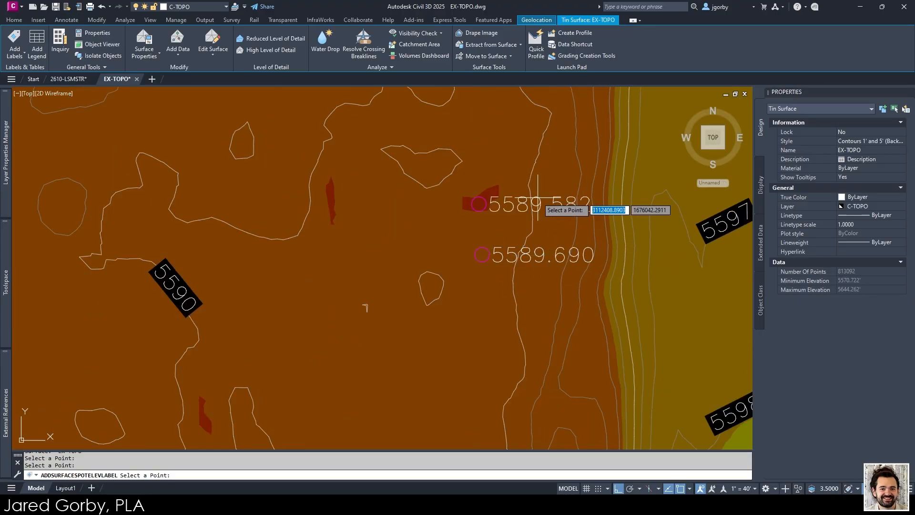
Step: Add a spot elevation label between the 5599 and 5597 contour labels near the site's northwest corner
scroll(615, 267, "down", 5)
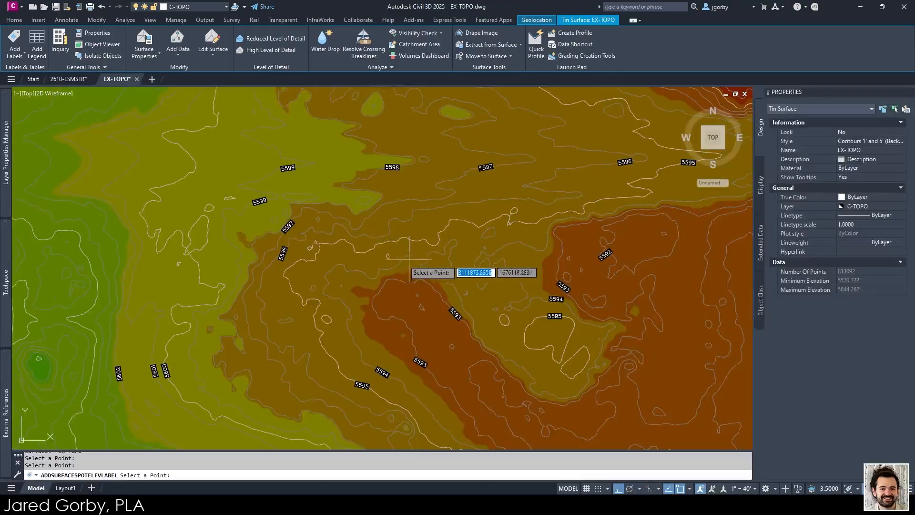
scroll(280, 211, "up", 2)
scroll(264, 206, "down", 2)
scroll(272, 222, "up", 2)
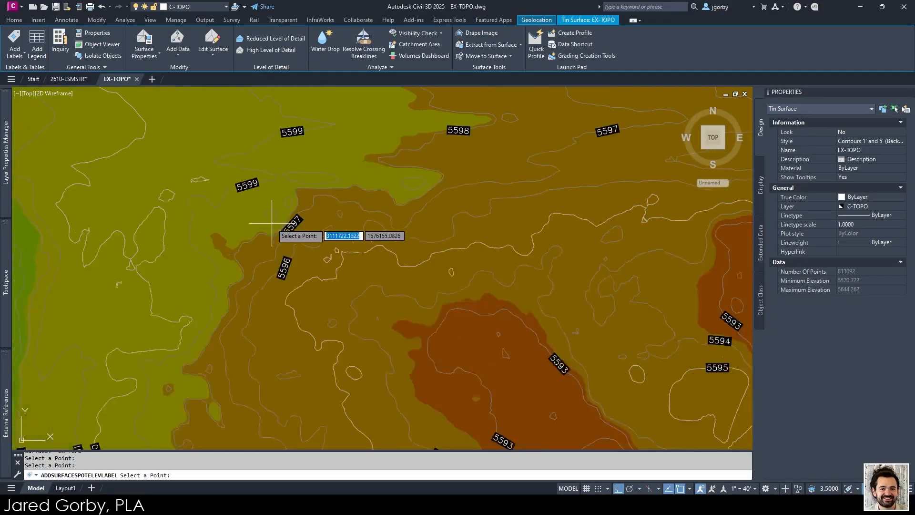
scroll(265, 198, "up", 2)
scroll(320, 198, "up", 1)
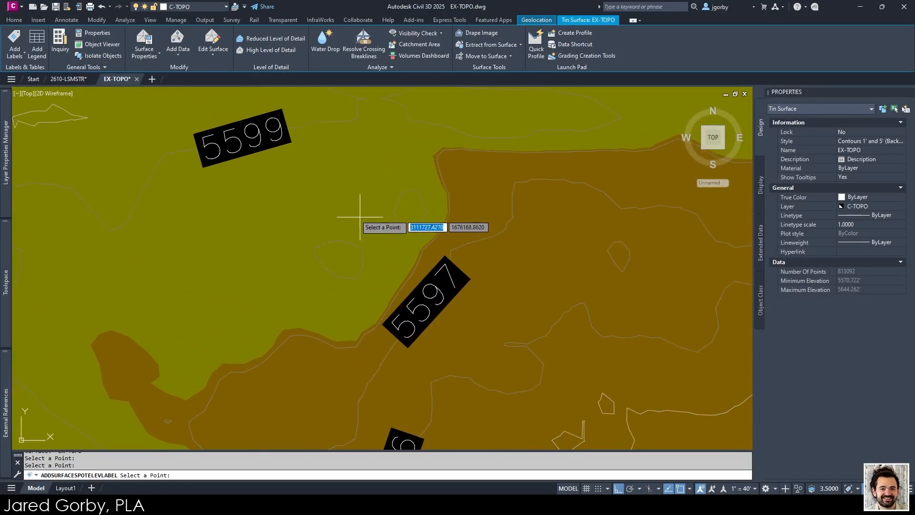
left_click(326, 197)
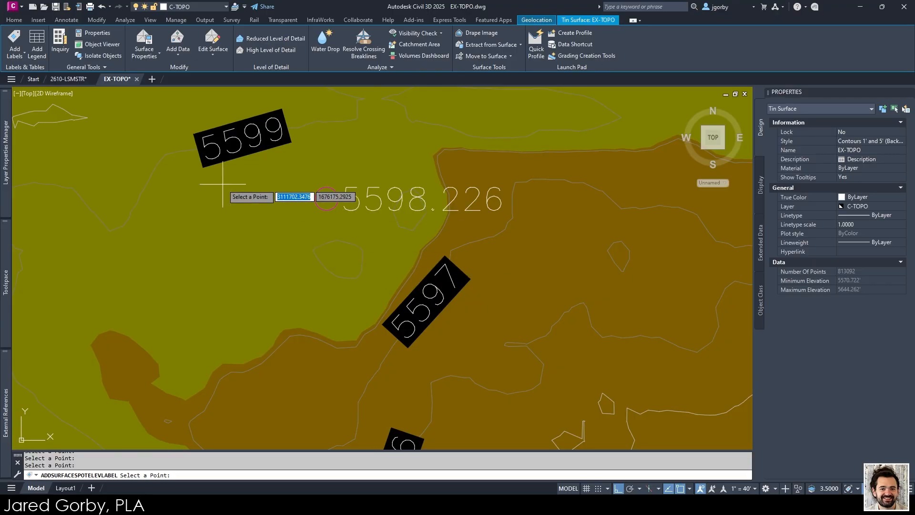
scroll(223, 183, "down", 5)
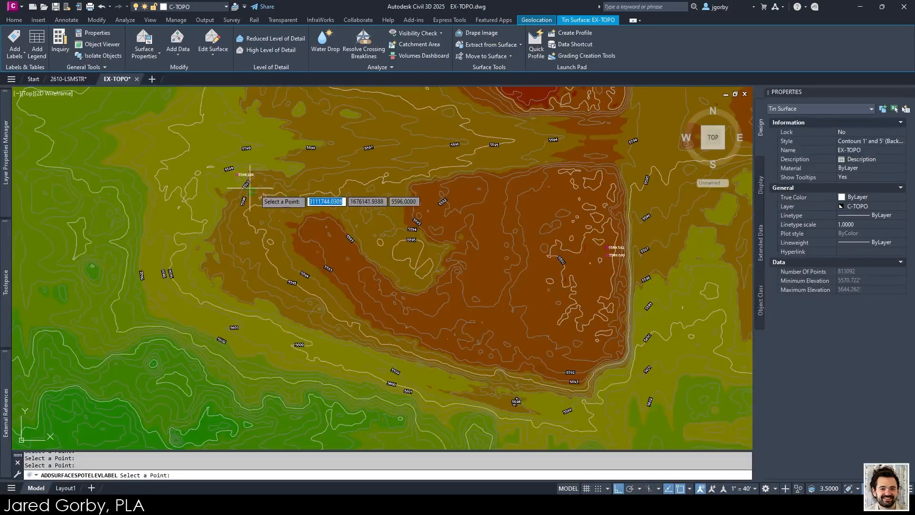
key("Escape")
scroll(247, 174, "up", 4)
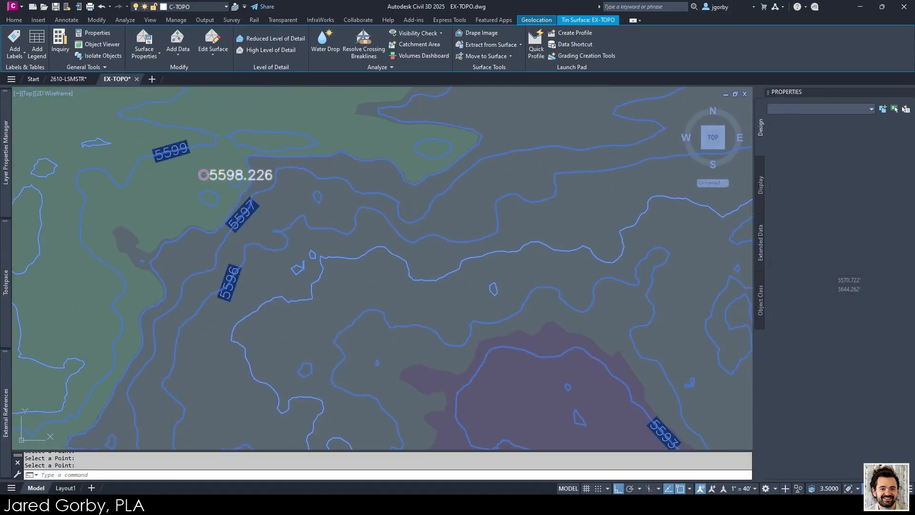
key("Escape")
Step: Delete the spot elevation label just south of the dark red patch on the site's east side
scroll(147, 181, "down", 4)
scroll(327, 215, "up", 2)
scroll(565, 264, "up", 1)
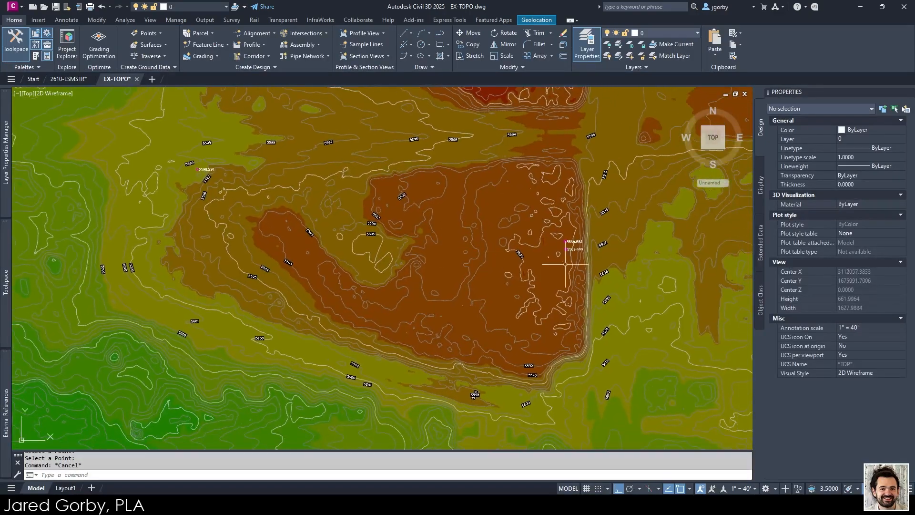
scroll(565, 264, "up", 2)
left_click(547, 230)
key("Delete")
scroll(553, 235, "down", 4)
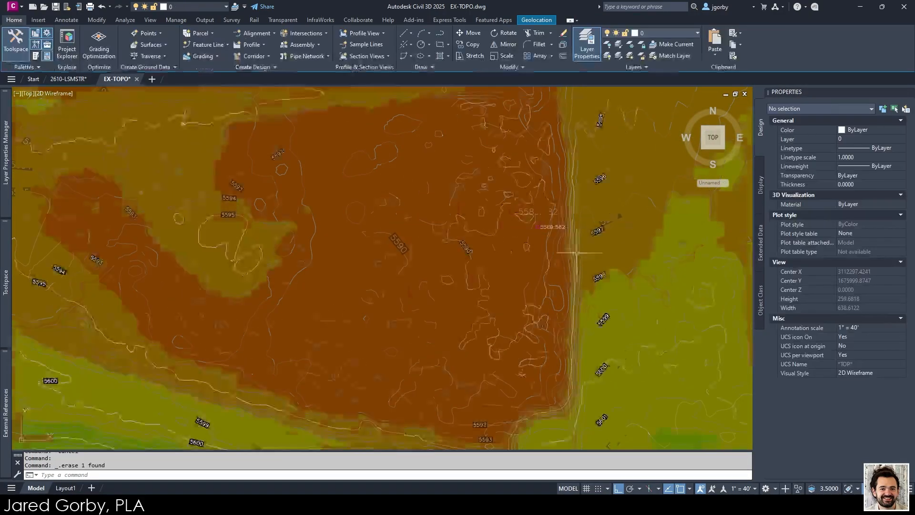
Step: Save the EX-TOPO drawing and switch to the 2610-LSMSTR drawing
middle_click_drag(339, 248, 395, 267)
mouse_move(511, 294)
middle_mouse_down()
mouse_move(503, 290)
mouse_move(537, 281)
middle_mouse_up()
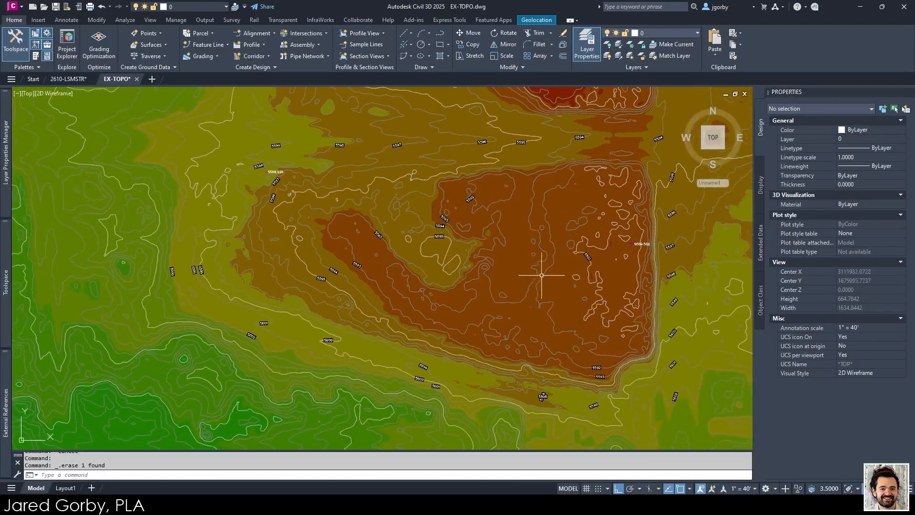
scroll(460, 262, "down", 4)
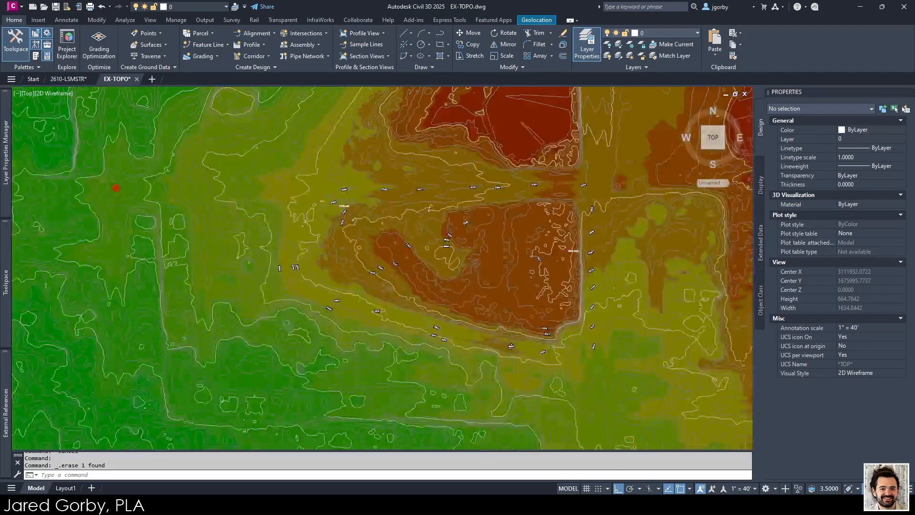
left_click(70, 79)
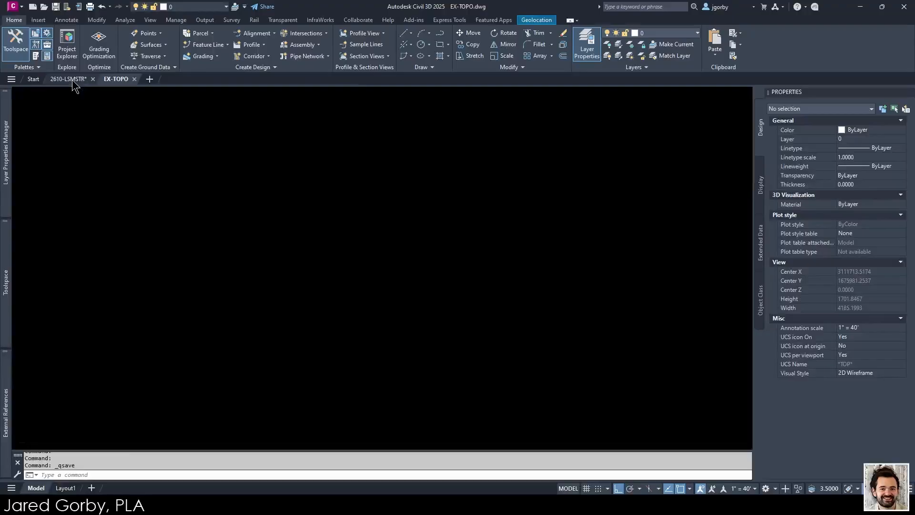
Step: Reload the changed EX-TOPO external reference in the landscape master drawing and regenerate the whole model
left_click(842, 460)
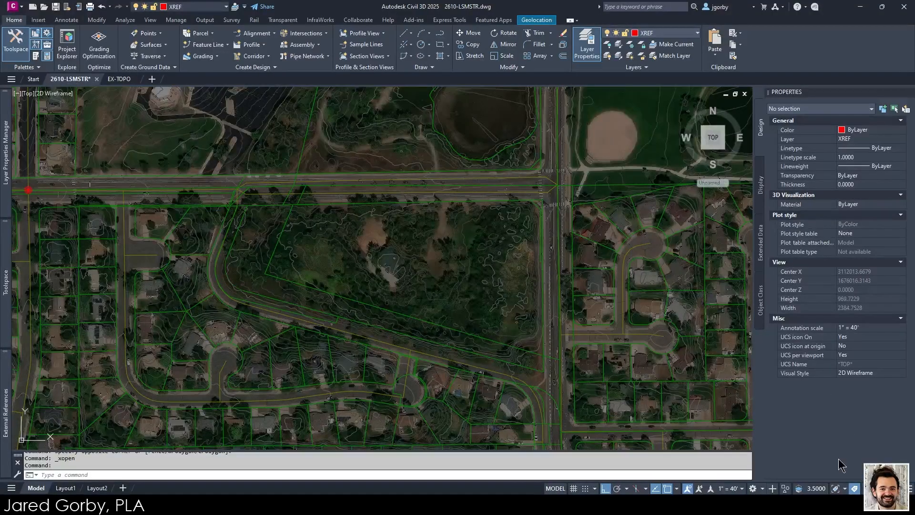
type("rea")
key("Return")
scroll(453, 274, "up", 2)
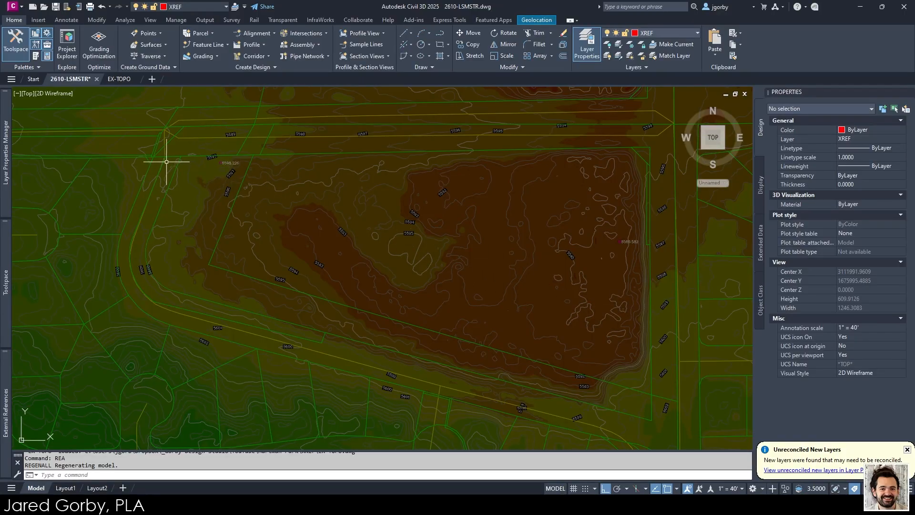
scroll(174, 155, "up", 4)
middle_click_drag(254, 187, 281, 210)
scroll(252, 204, "down", 2)
scroll(249, 199, "up", 4)
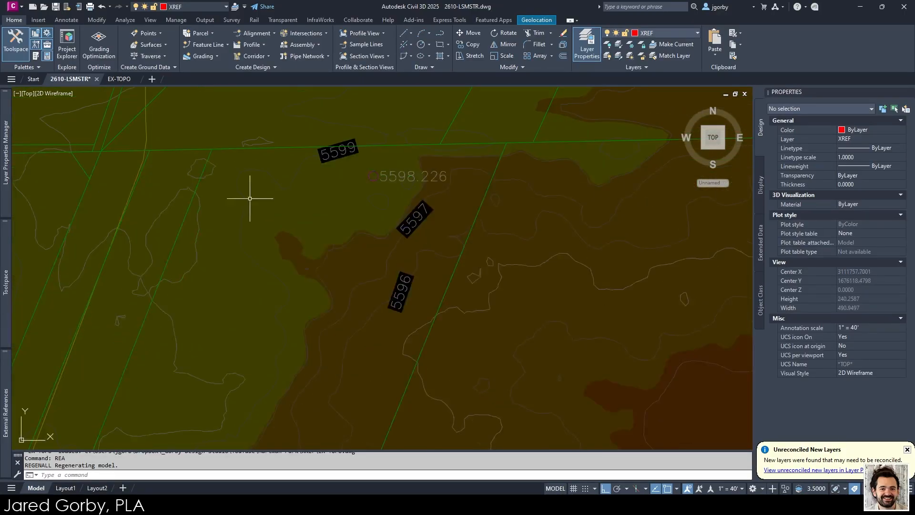
type("c")
key("Return")
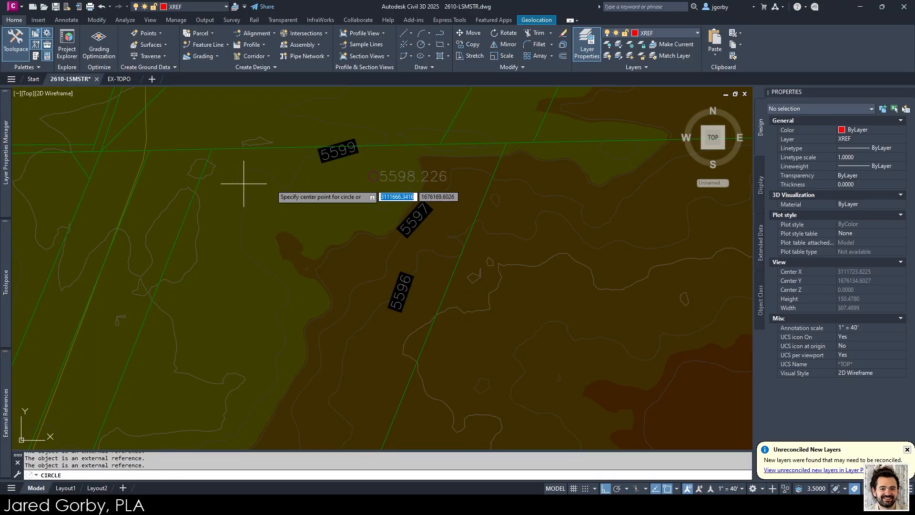
left_click(244, 184)
left_click(262, 184)
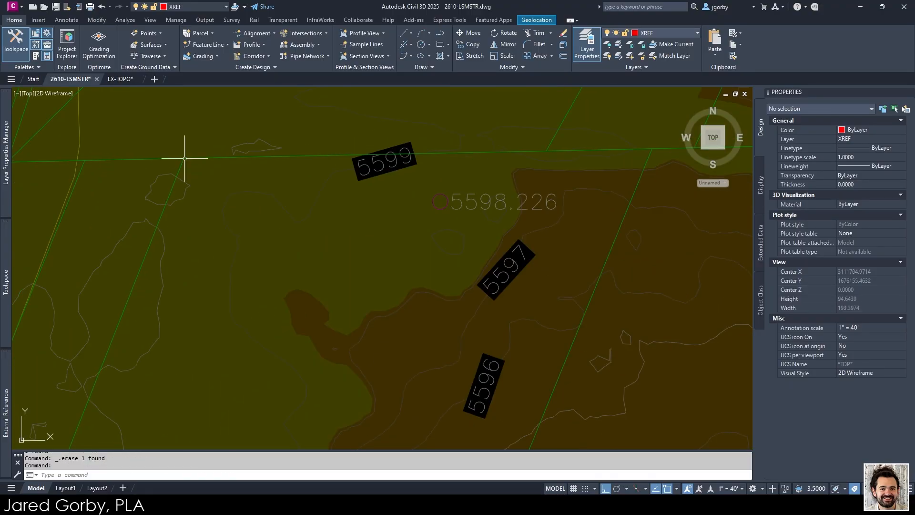
Step: Draw a circle with a radius of about 12 feet centered on the site's northwest property corner
middle_click_drag(190, 148, 268, 169)
type("c")
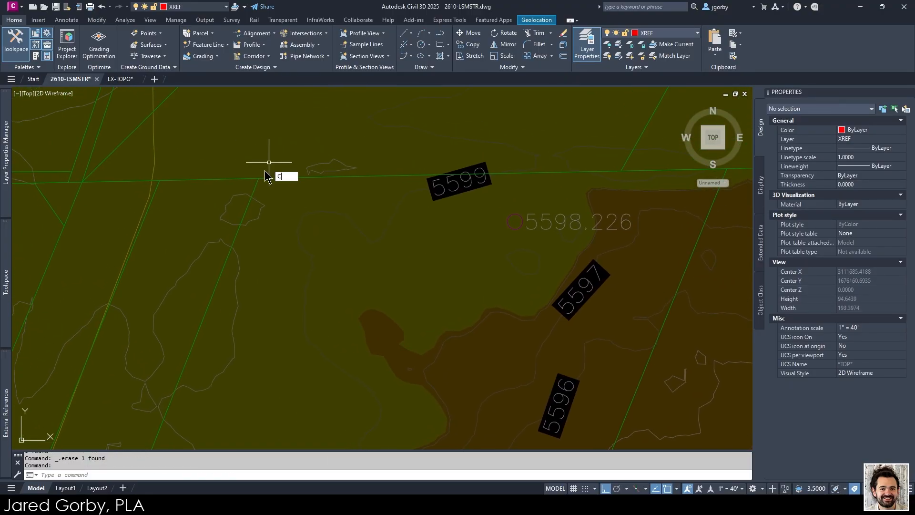
key("Return")
left_click(256, 178)
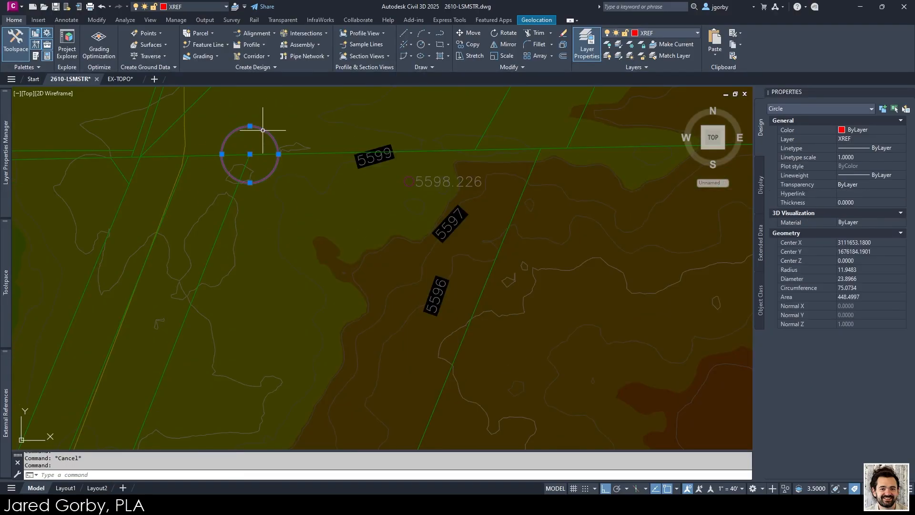
Step: Copy the property-corner circle with base point 0,0 and paste it into the EX-TOPO drawing at 0,0
type("sc")
key("Return")
type("0,0")
key("Return")
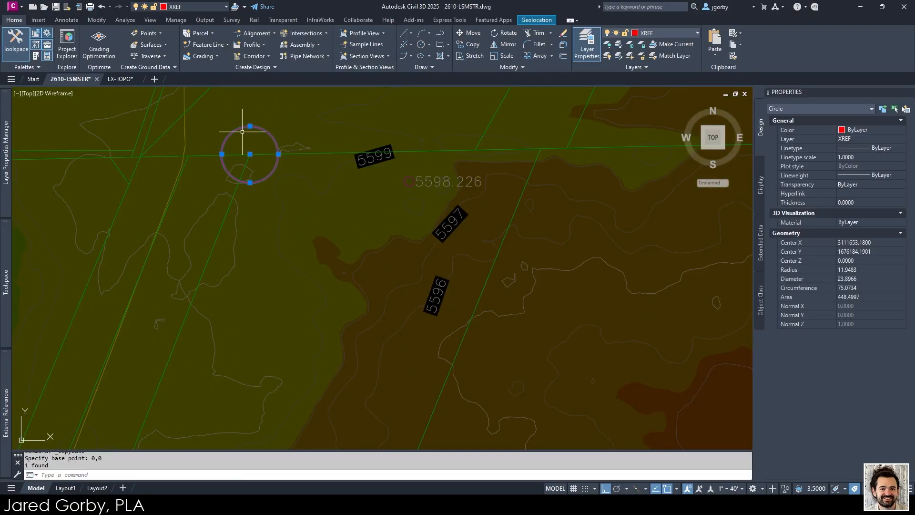
left_click(116, 78)
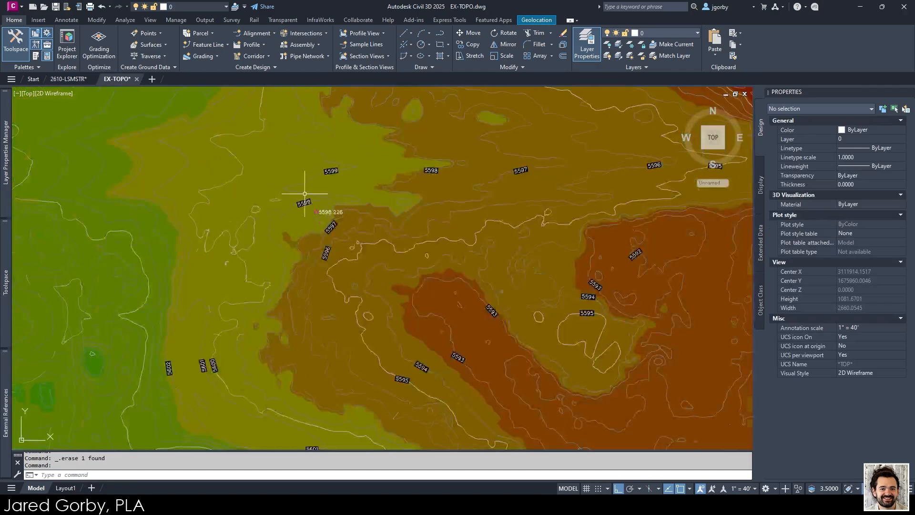
key("ctrl+v")
type("0,0")
key("Return")
Step: Add a spot elevation label to the EX-TOPO surface at the center of the pasted circle
scroll(239, 202, "up", 3)
left_click(308, 180)
left_click(14, 53)
left_click(55, 110)
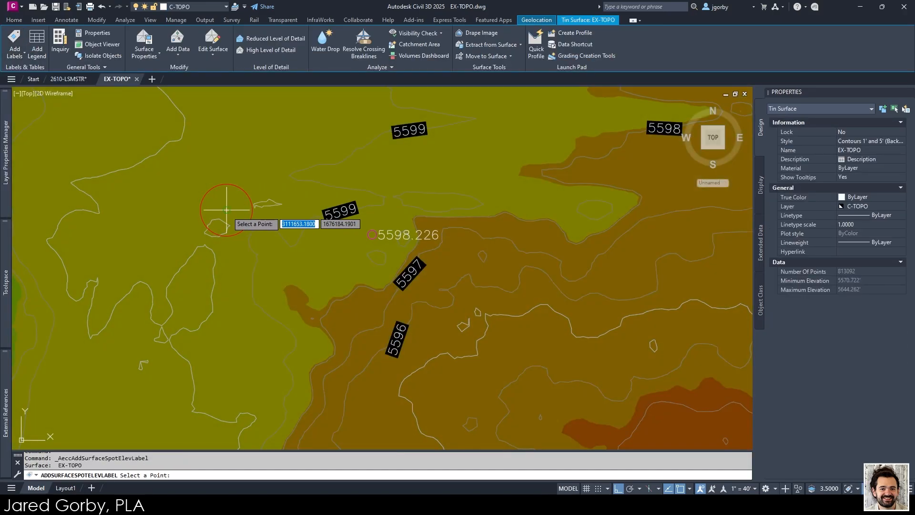
left_click(226, 210)
key("Return")
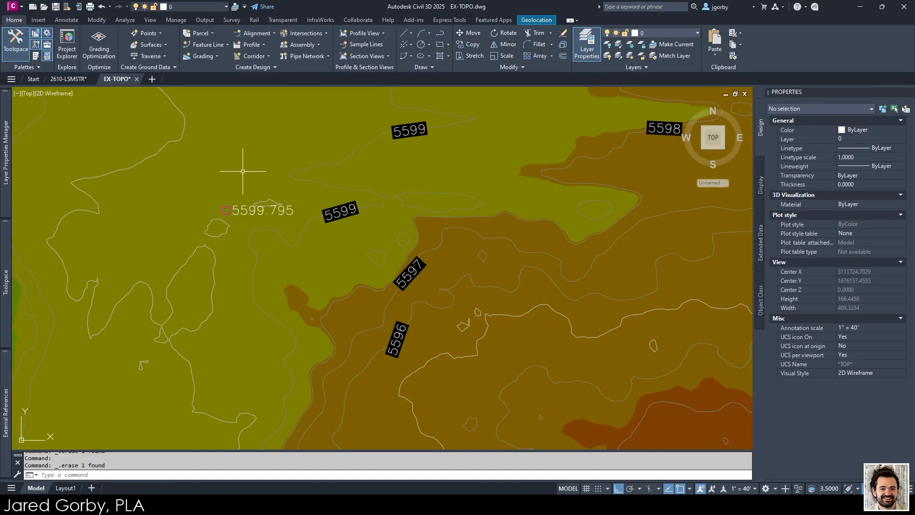